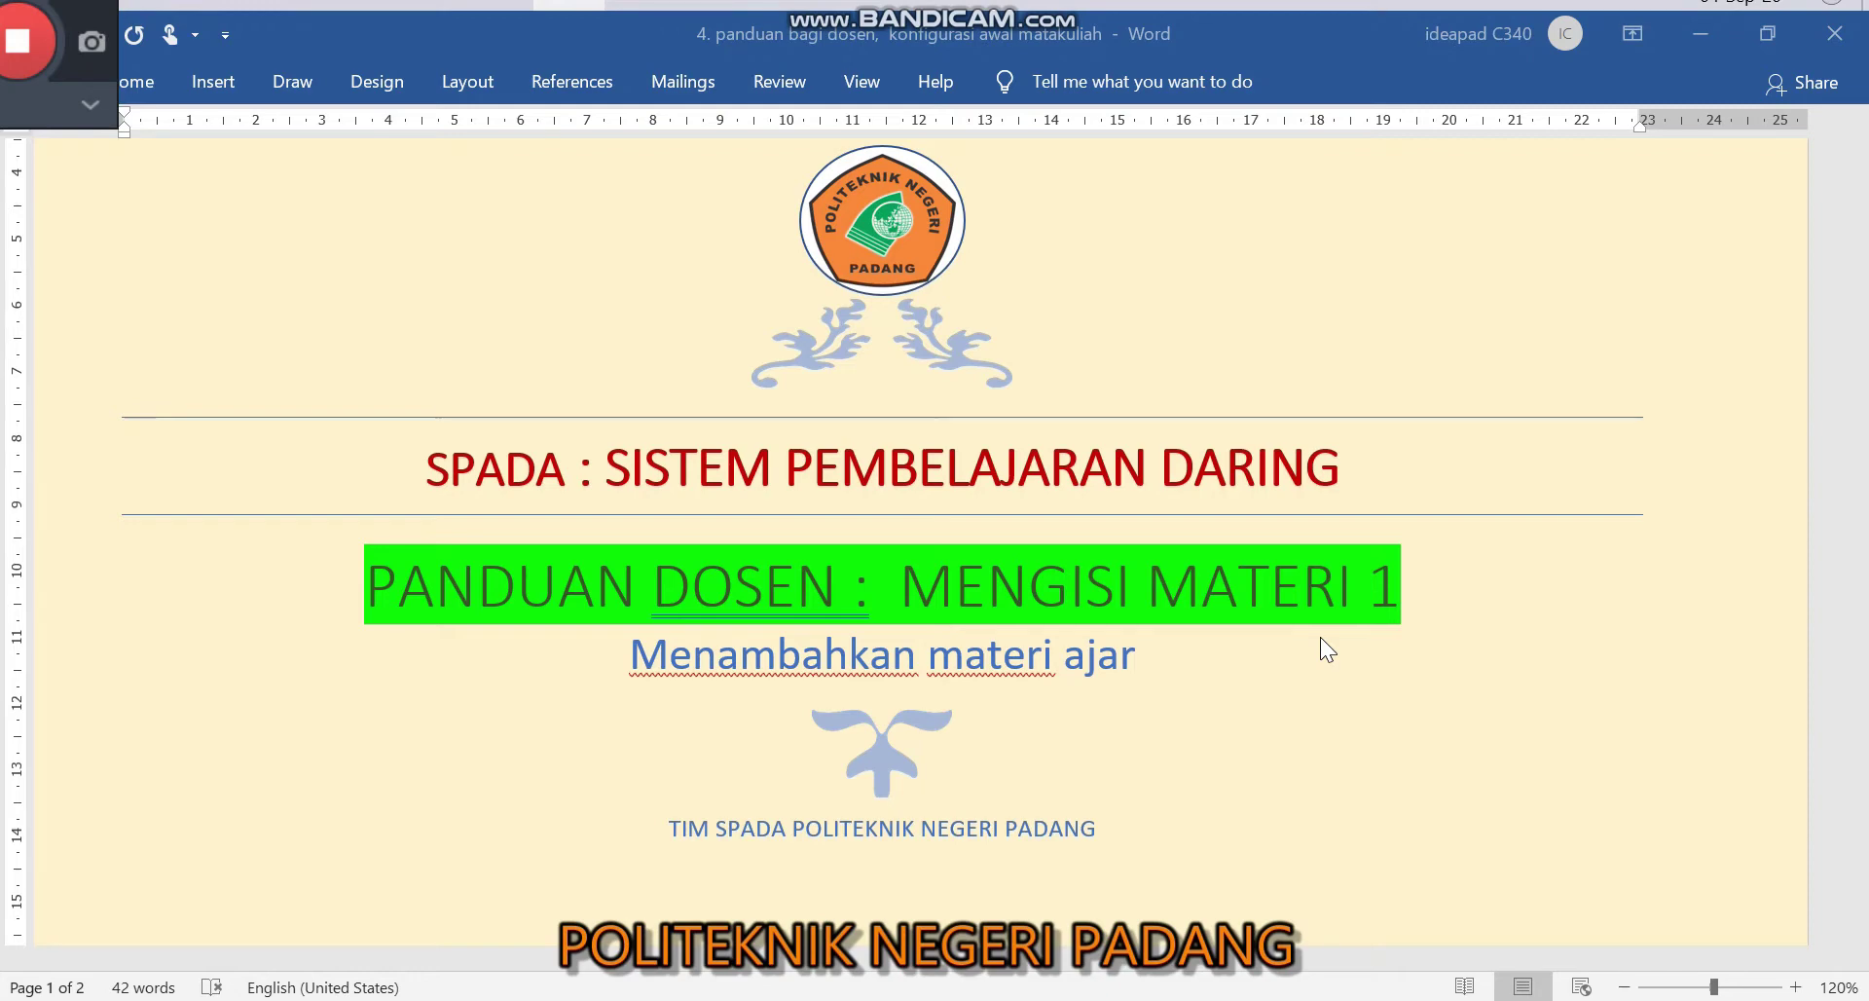
Step: Switch to the browser and look over the general section of the RPL4402 Praktek Pemrograman Web course page
left_click(351, 3)
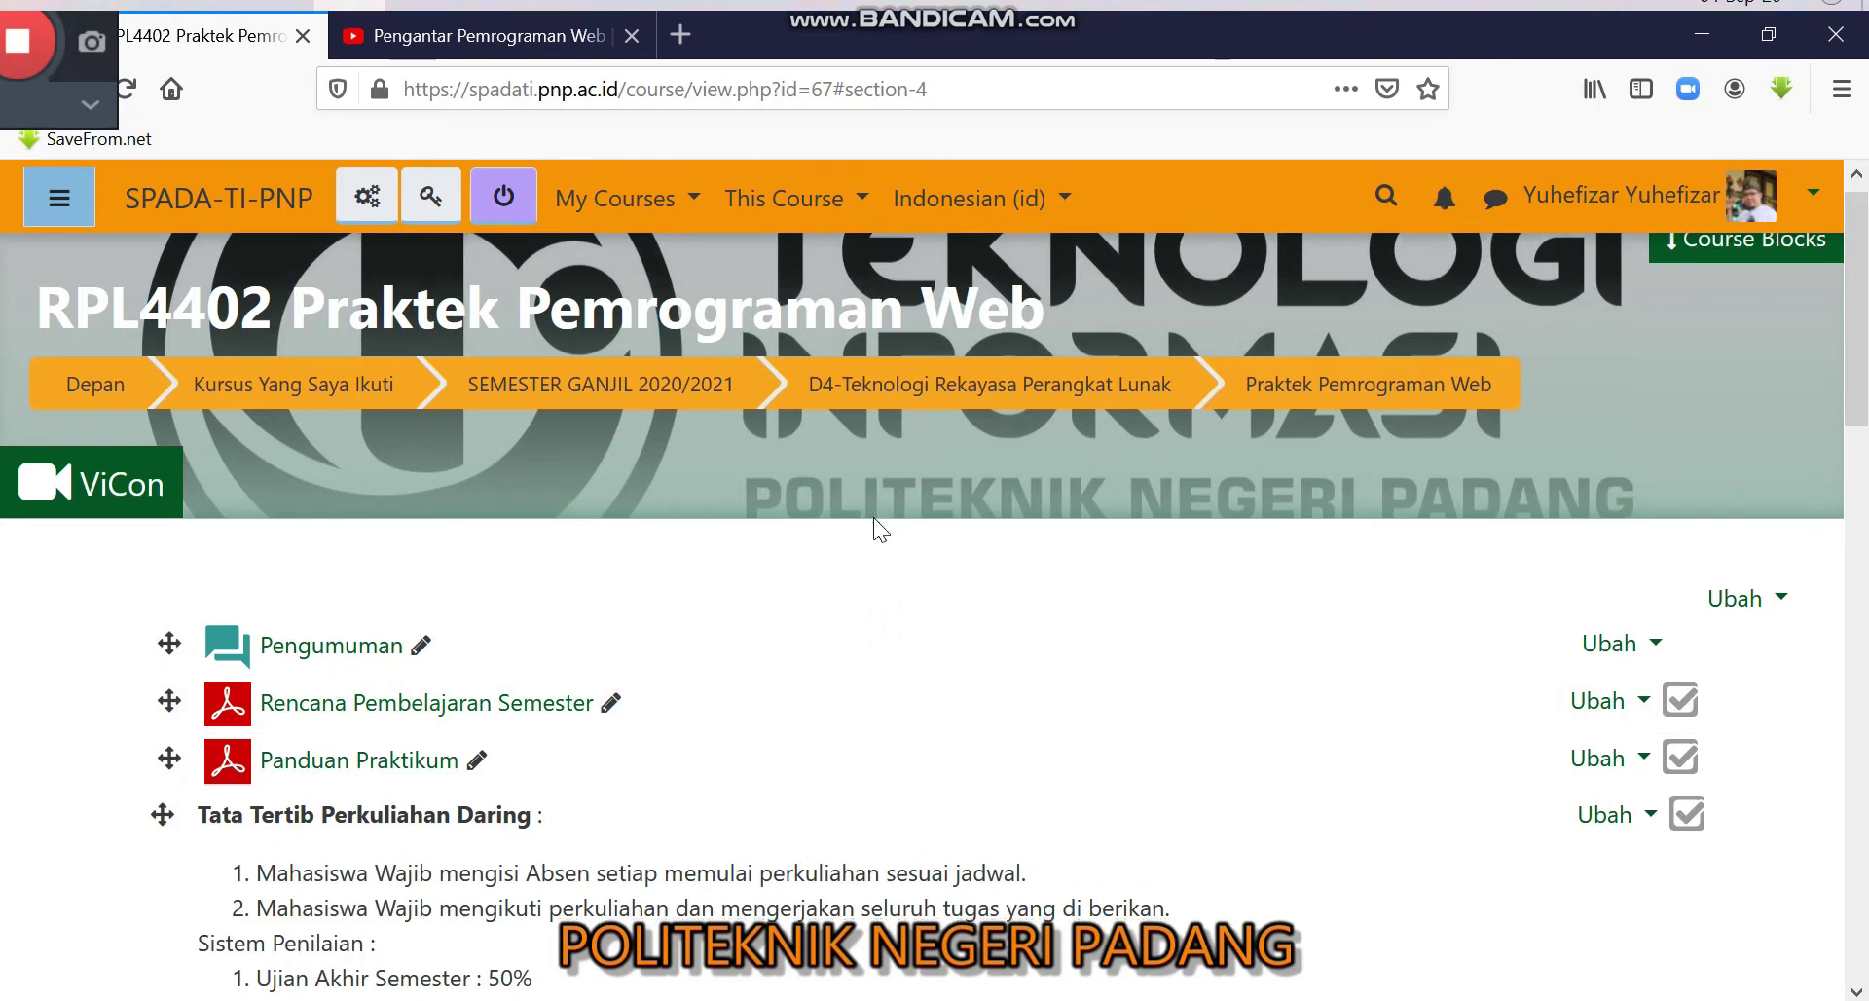
scroll(876, 522, "down", 5)
scroll(877, 526, "up", 5)
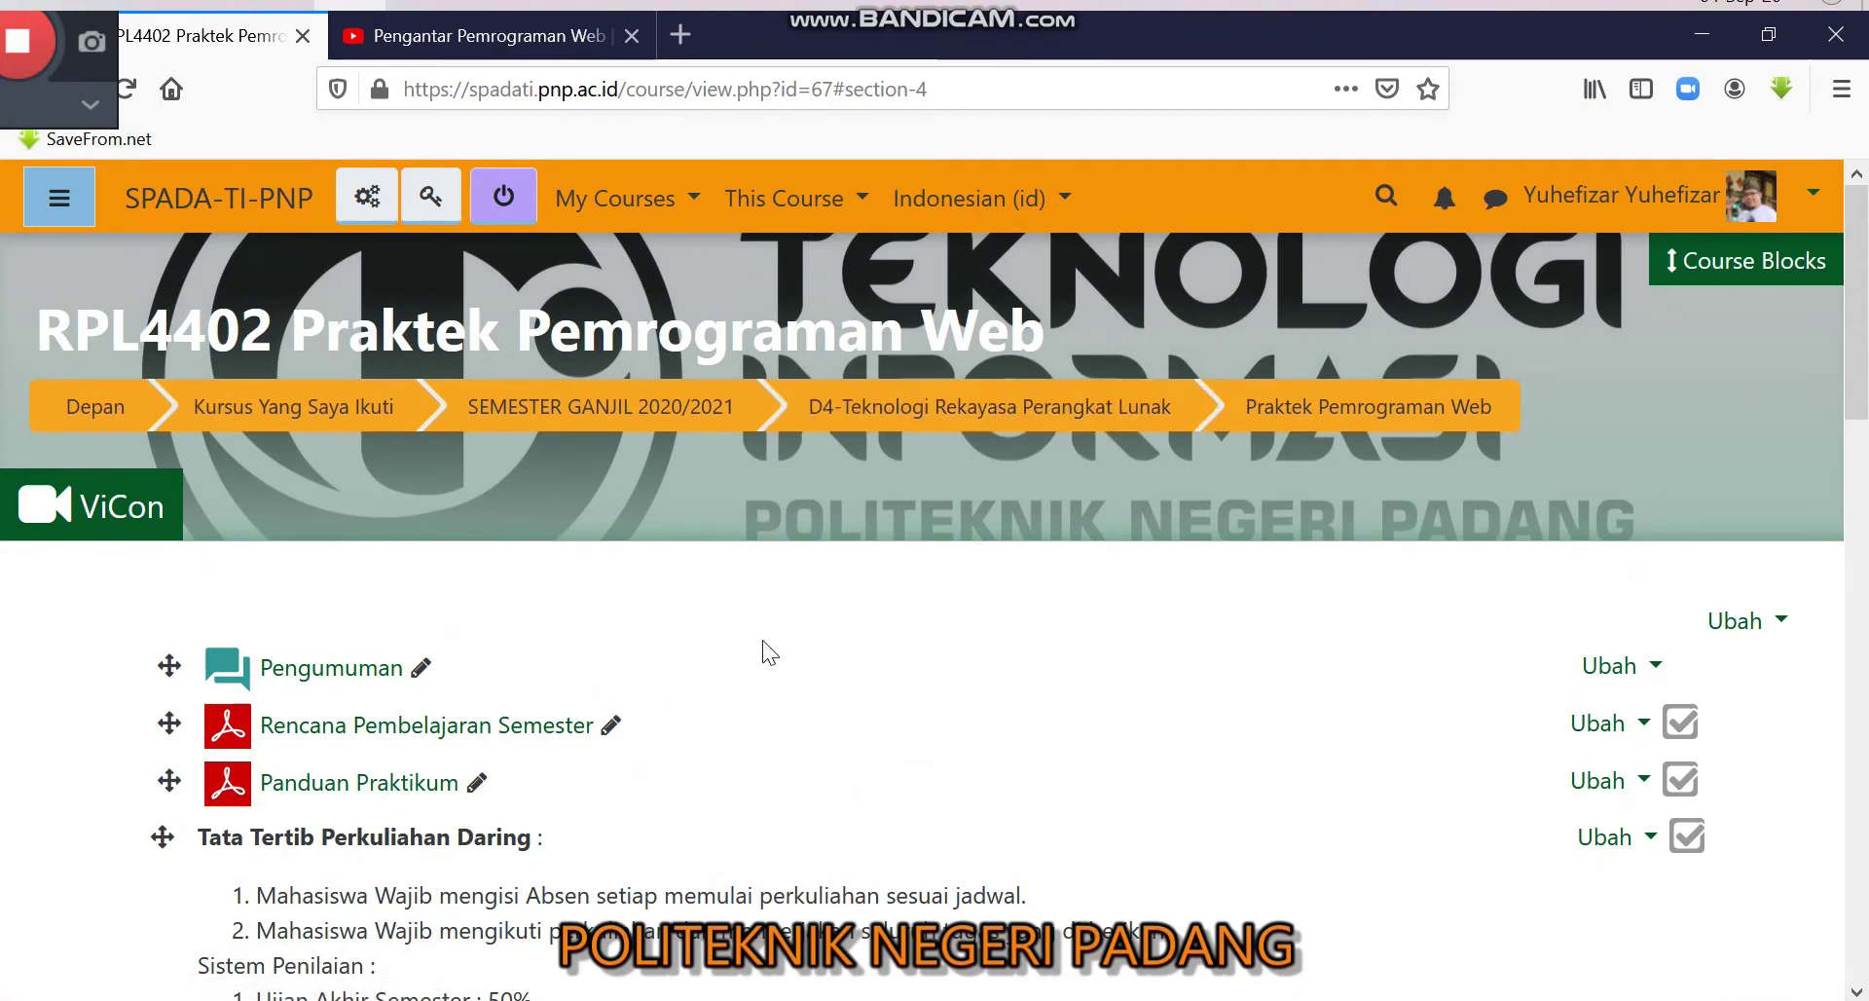
scroll(762, 640, "down", 3)
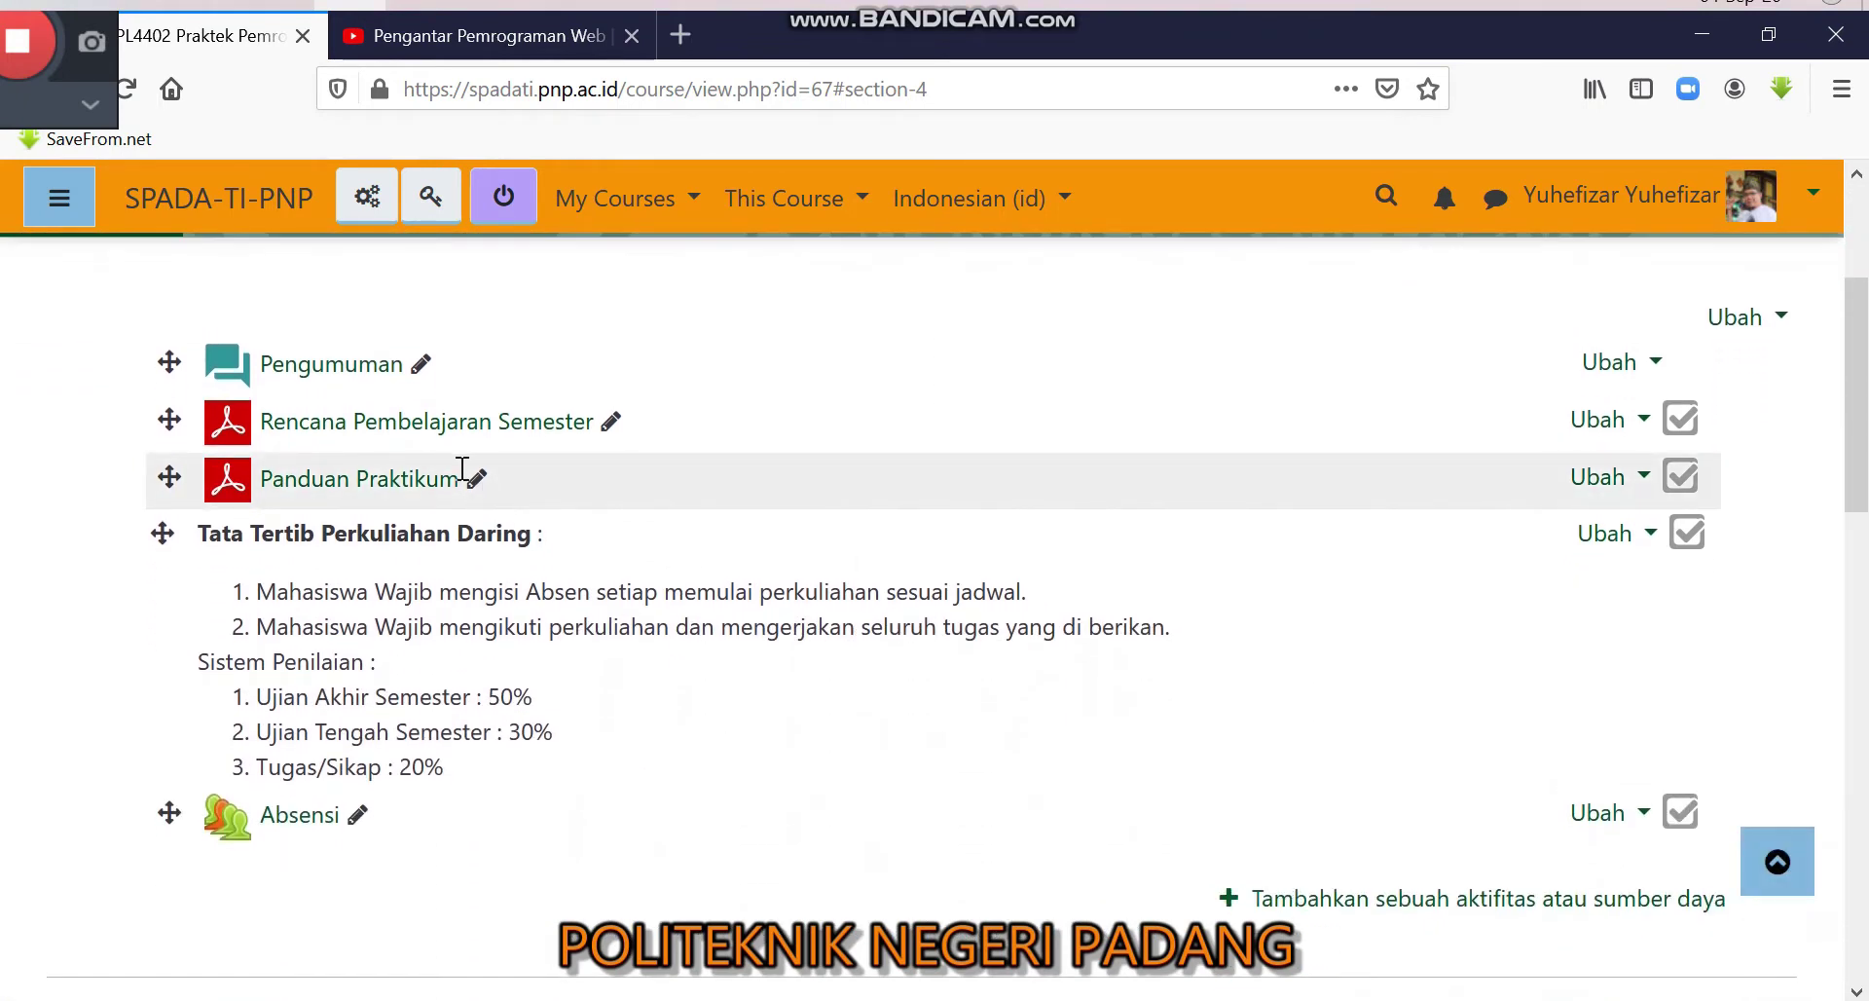
left_click(446, 195)
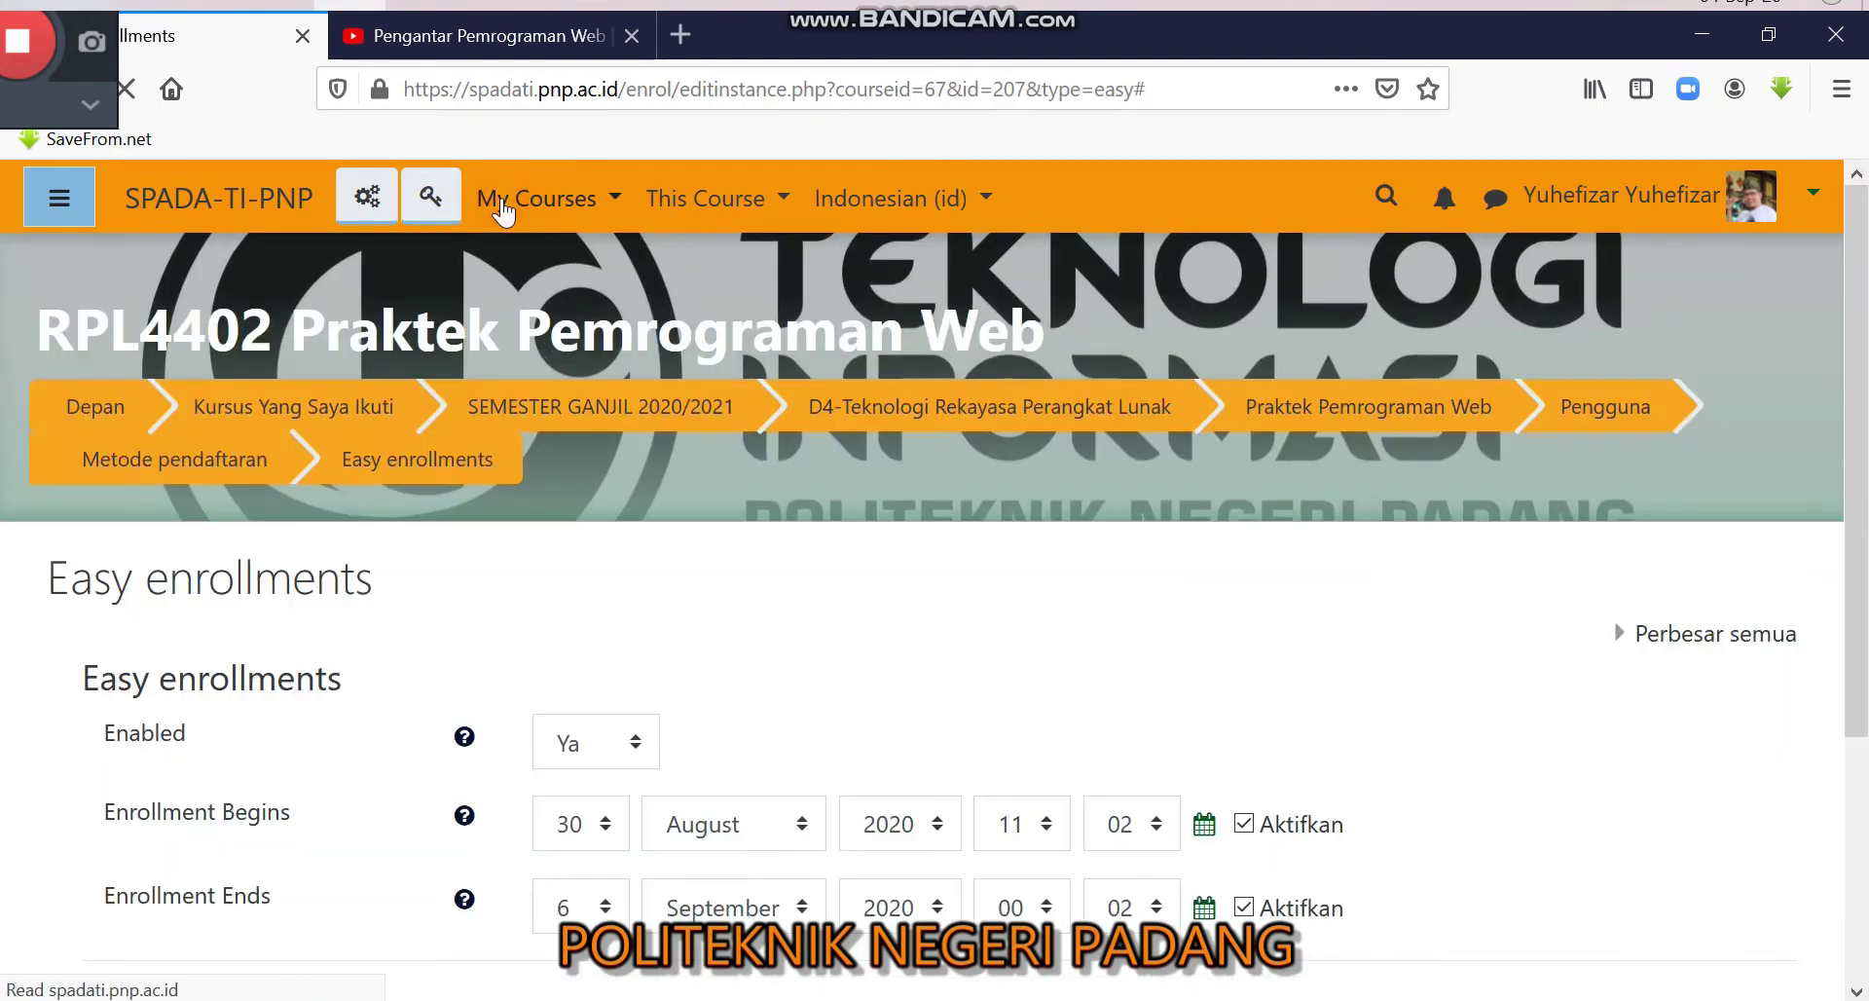
left_click(538, 197)
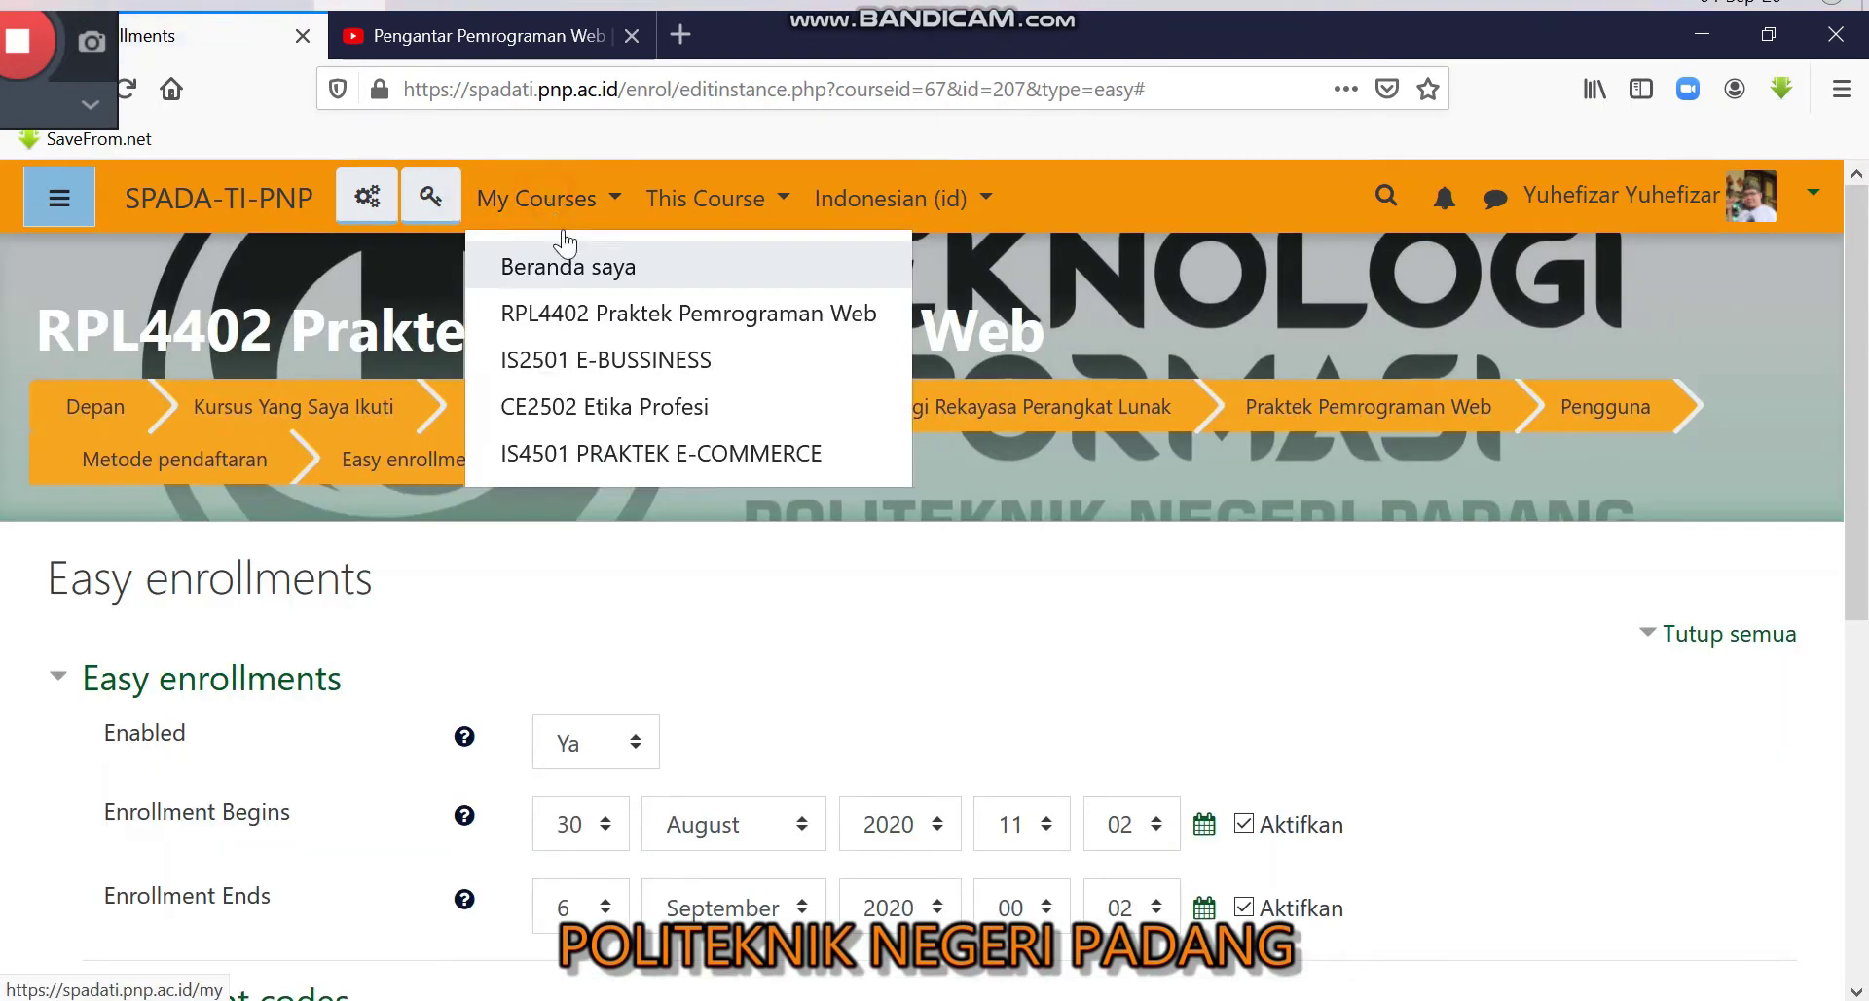
left_click(582, 309)
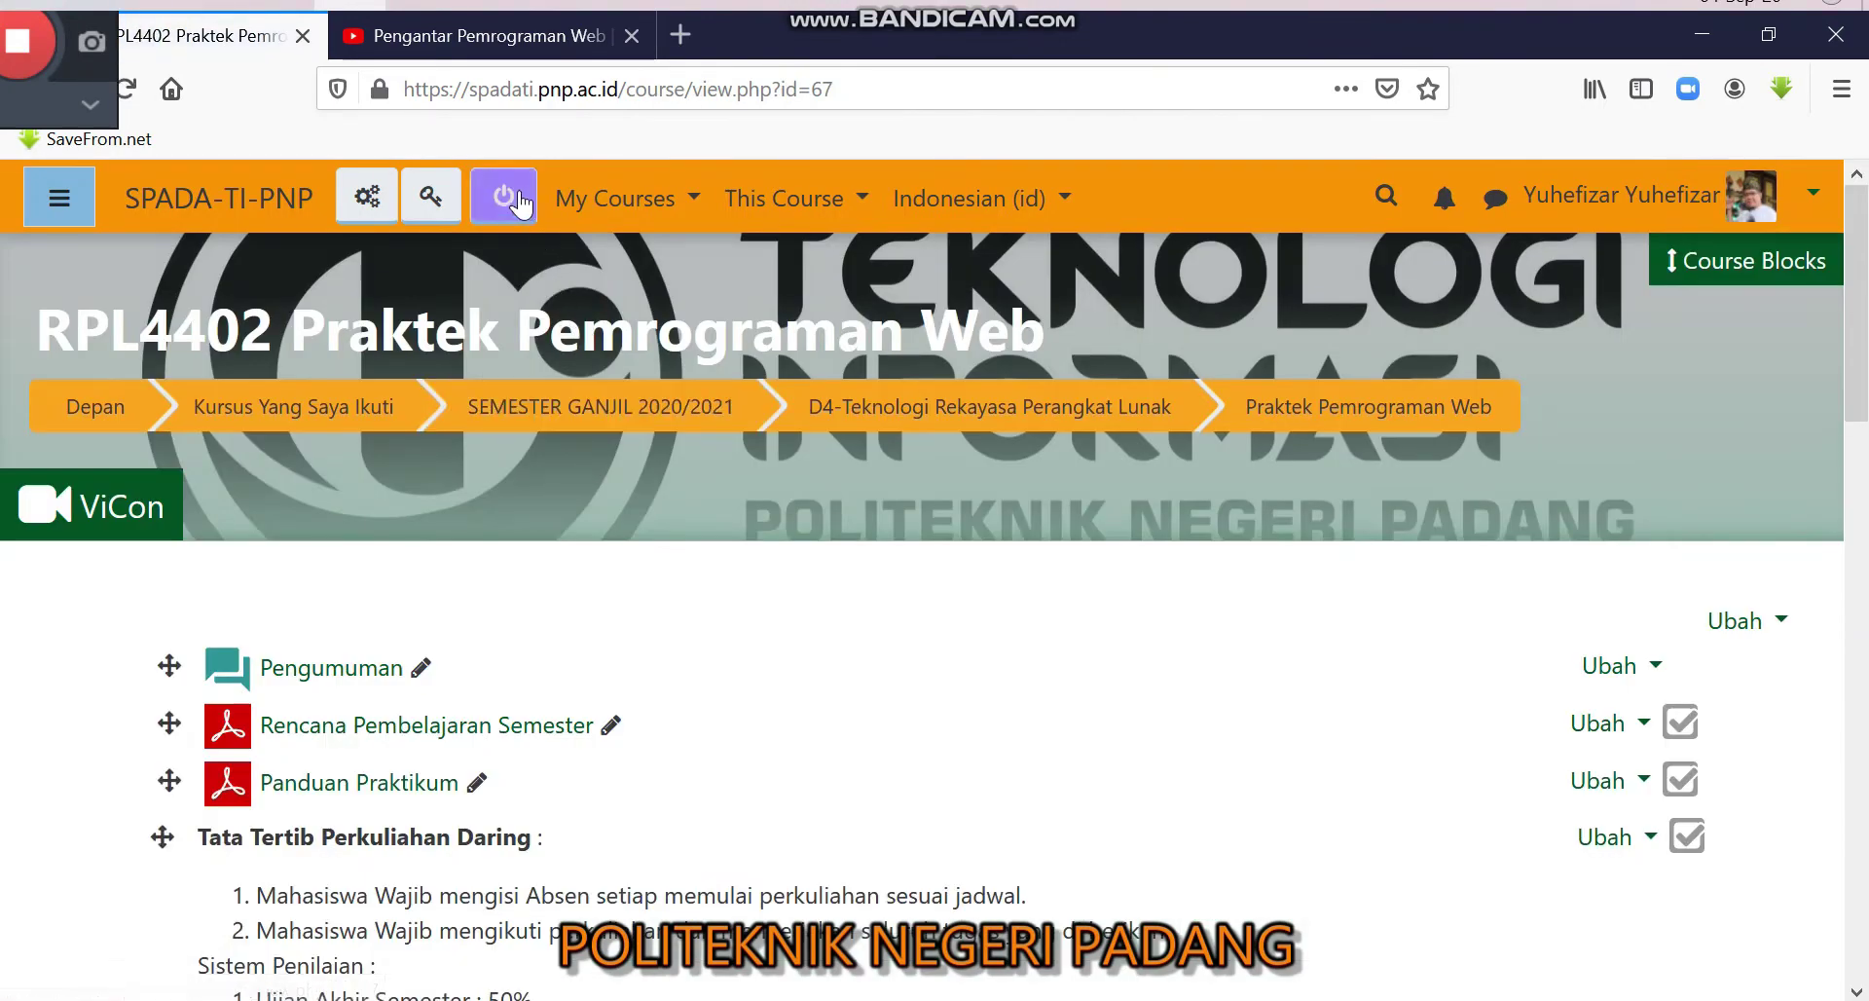
Step: Turn course editing off, view the topic sections without editing controls, and turn editing back on
left_click(503, 198)
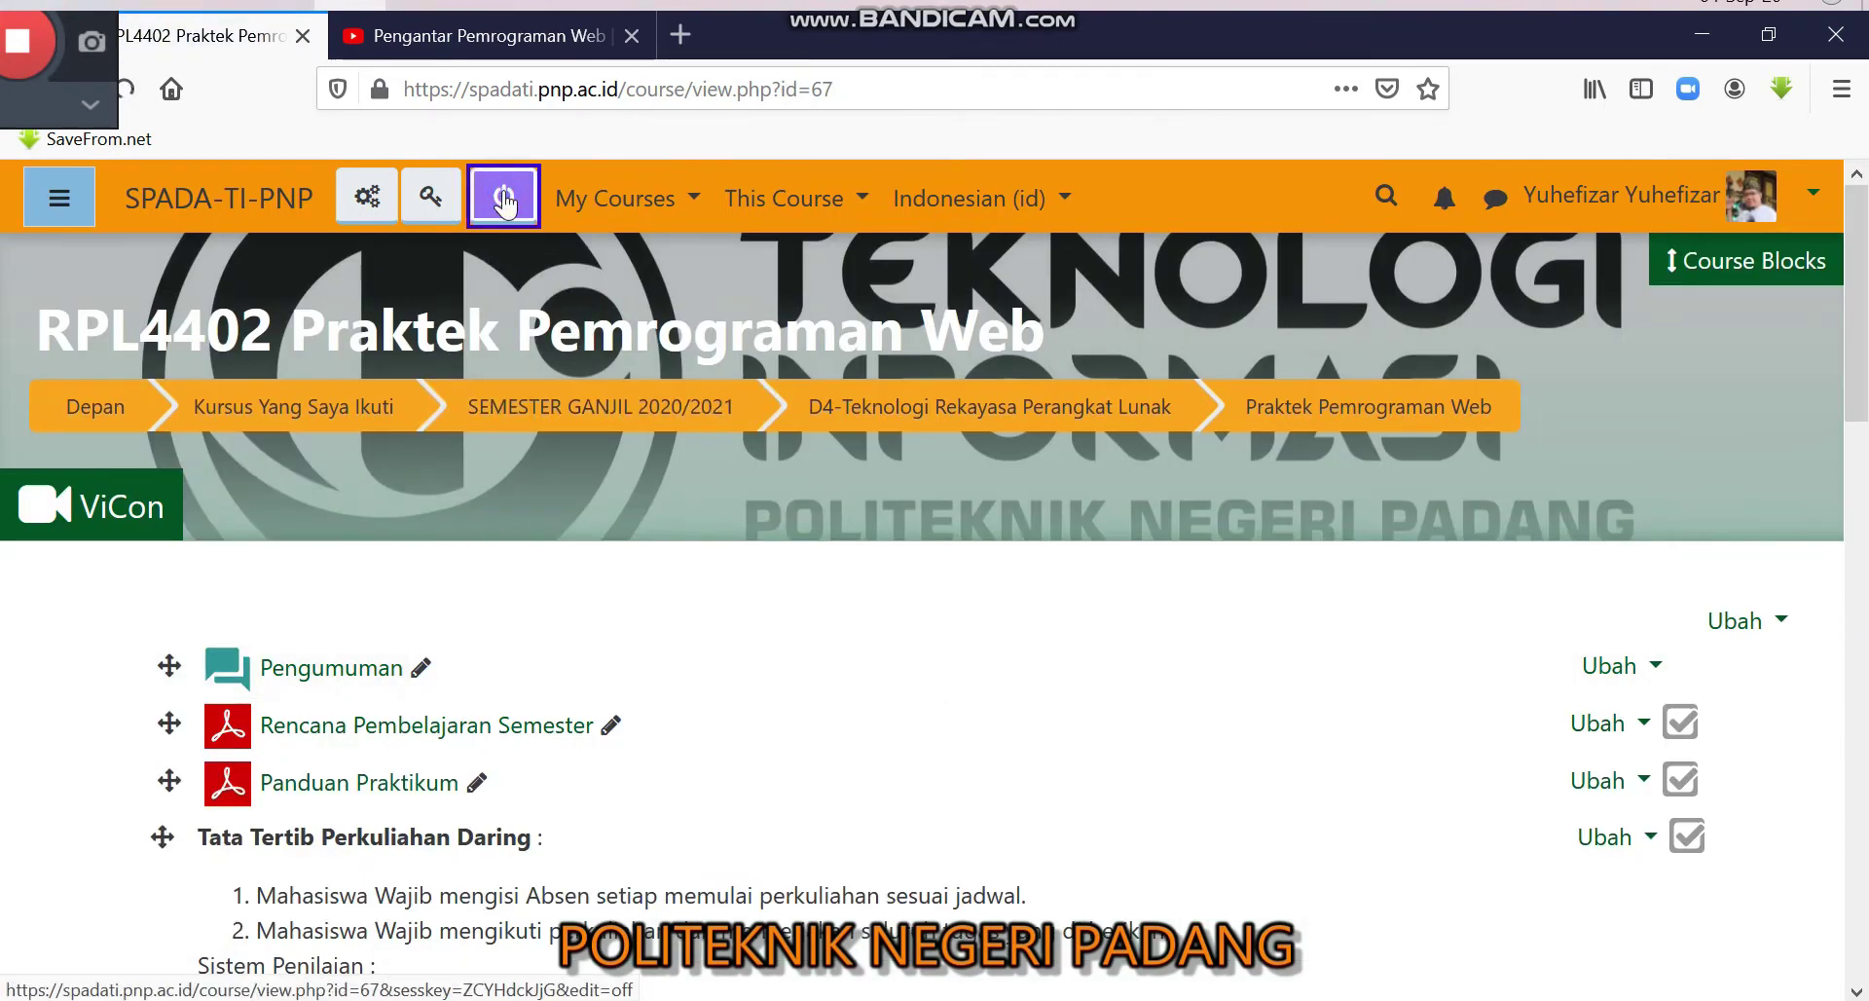
scroll(479, 671, "down", 1)
scroll(474, 670, "down", 5)
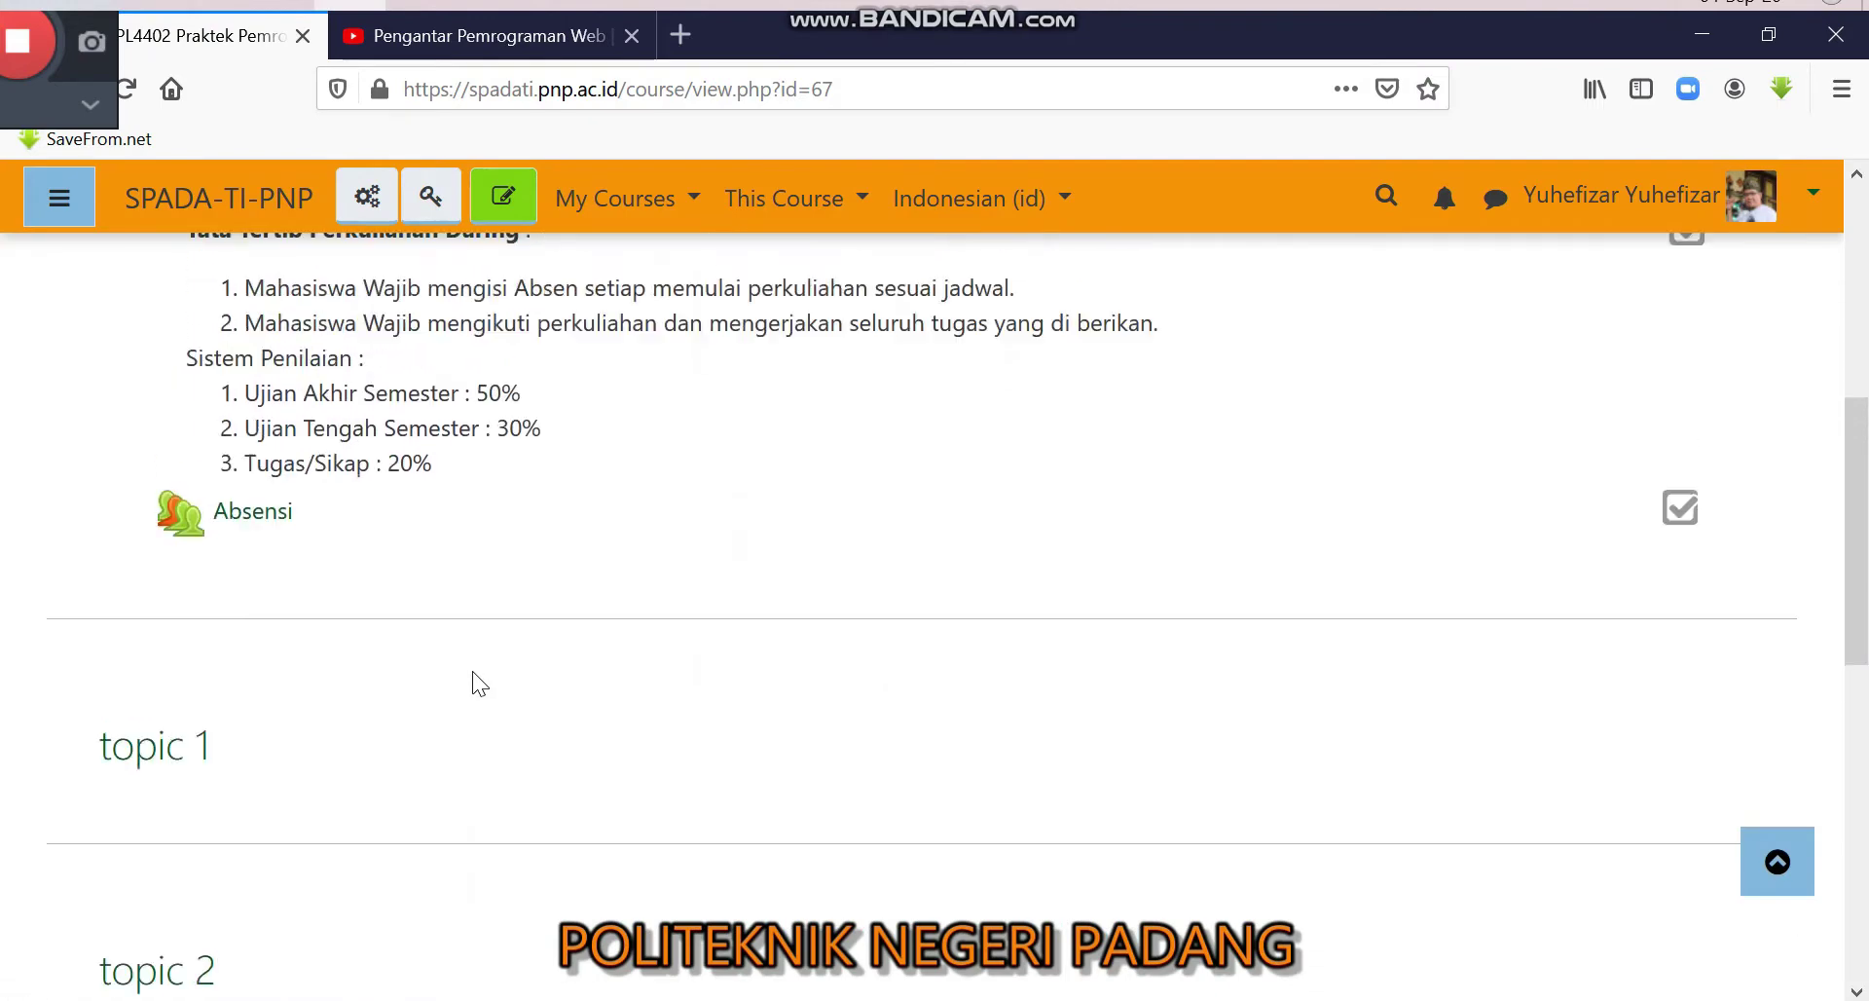
scroll(471, 670, "up", 3)
left_click(504, 198)
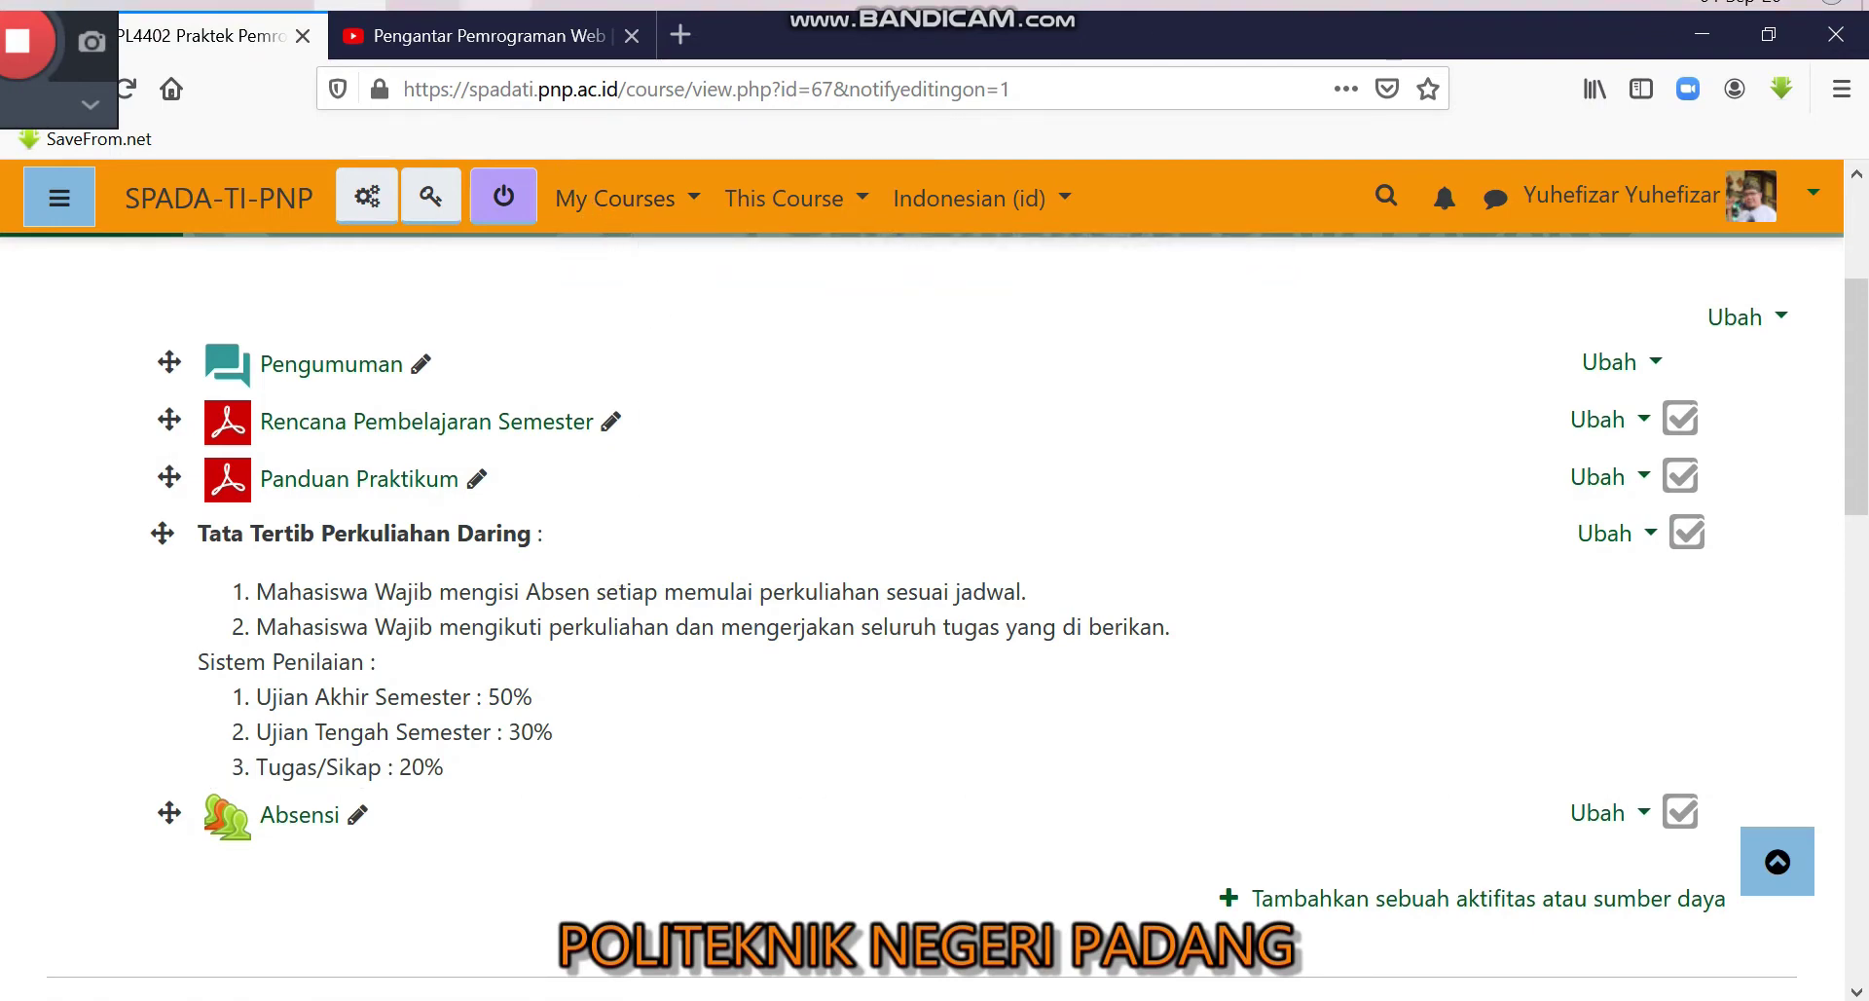
Step: Look over the module PDF files in the local pdf folder and return to the browser
key("alt+Tab")
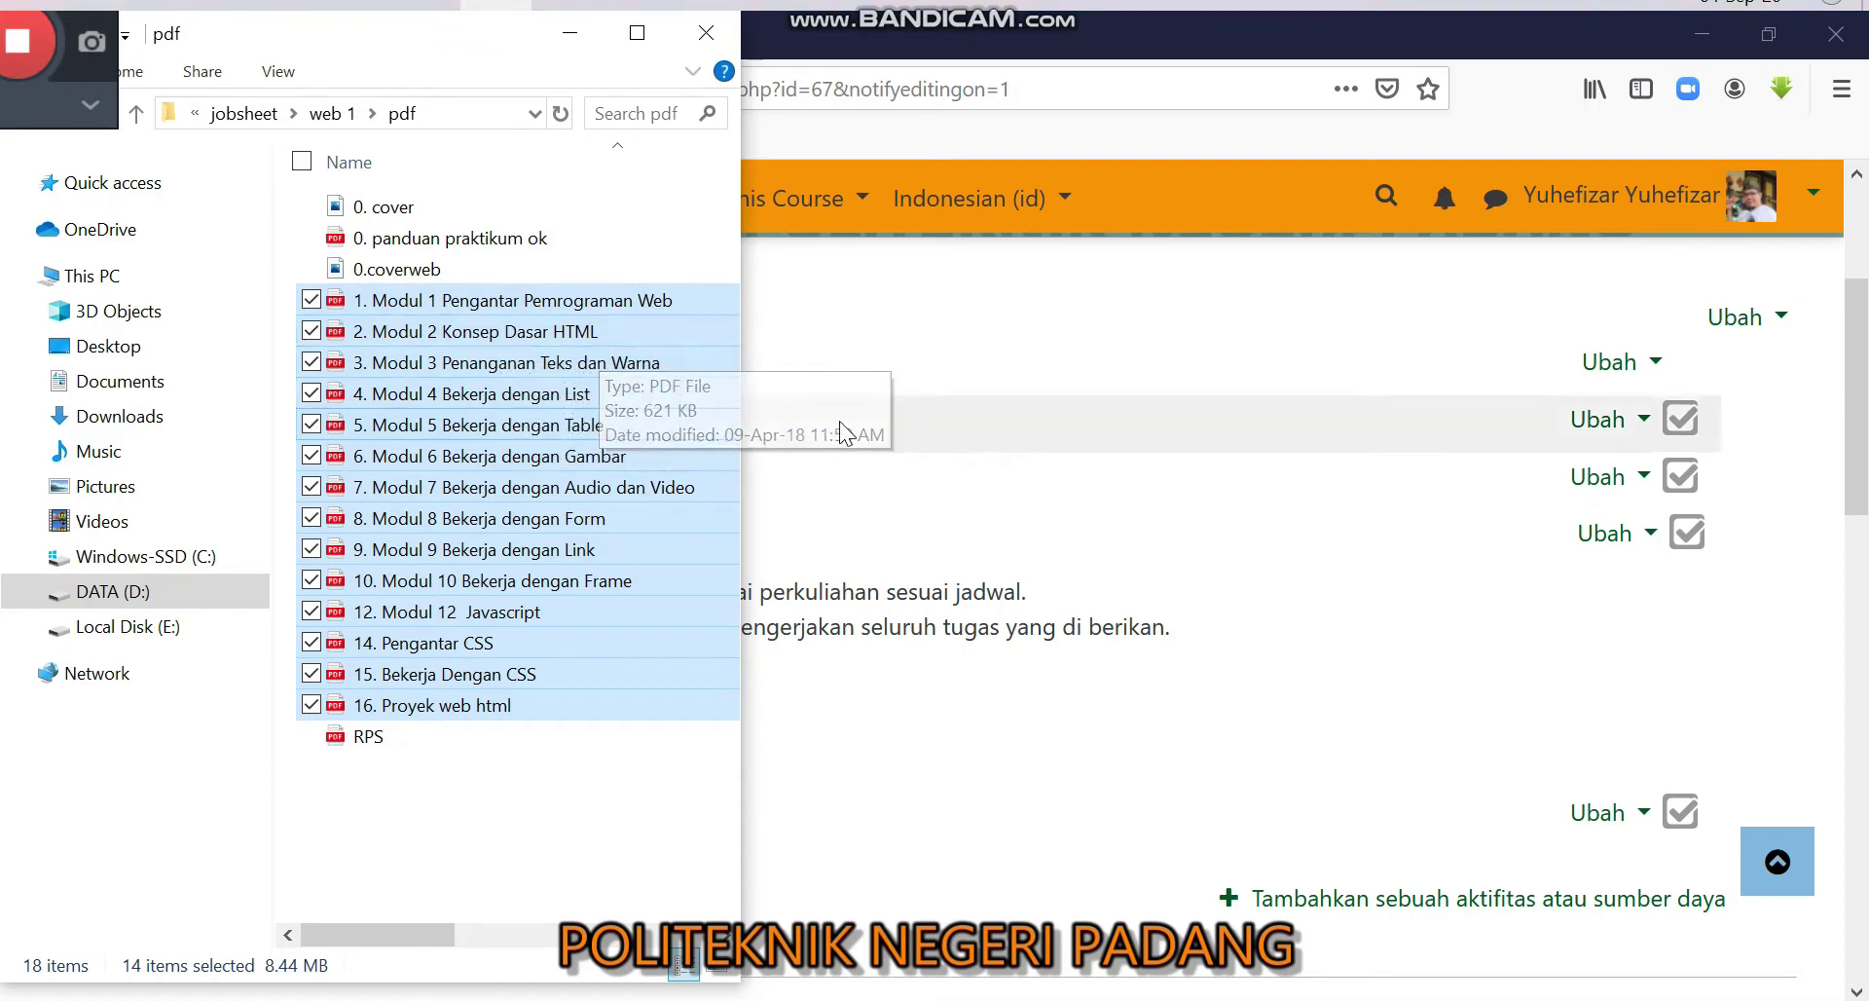
left_click(1127, 56)
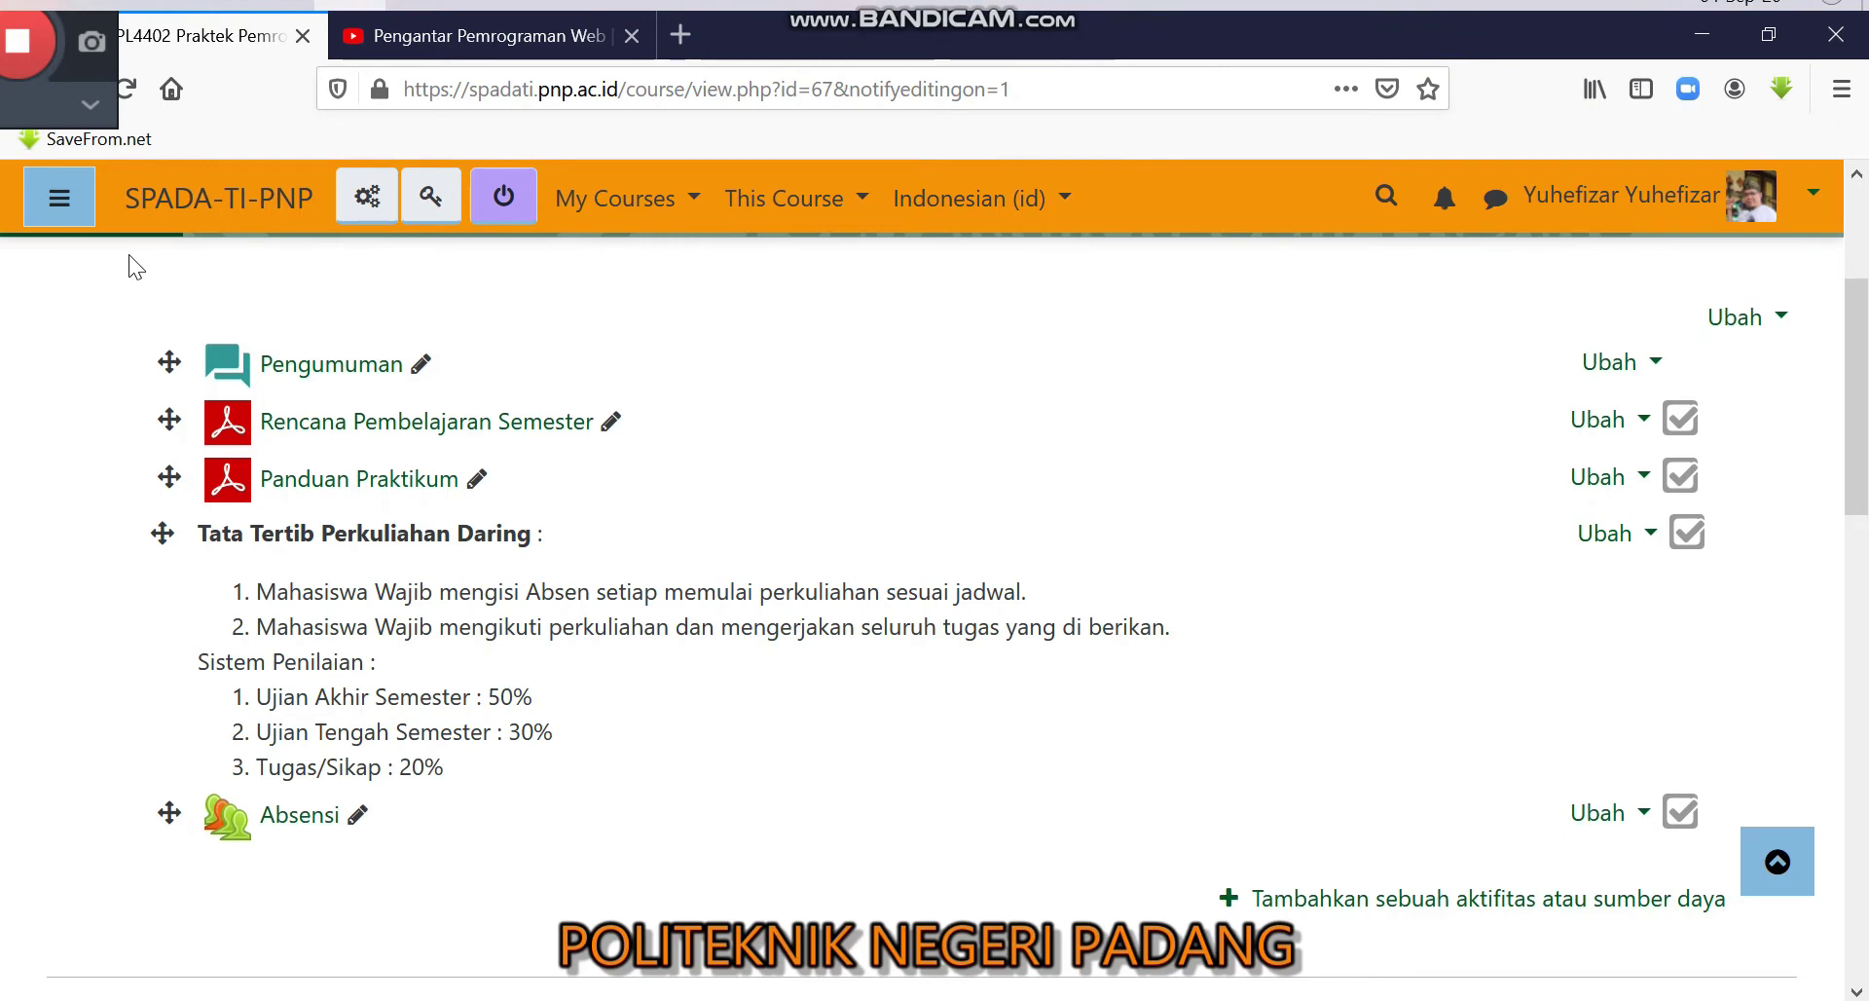
Step: Open the File pribadi (private files) page from the site navigation
left_click(49, 203)
scroll(155, 483, "down", 5)
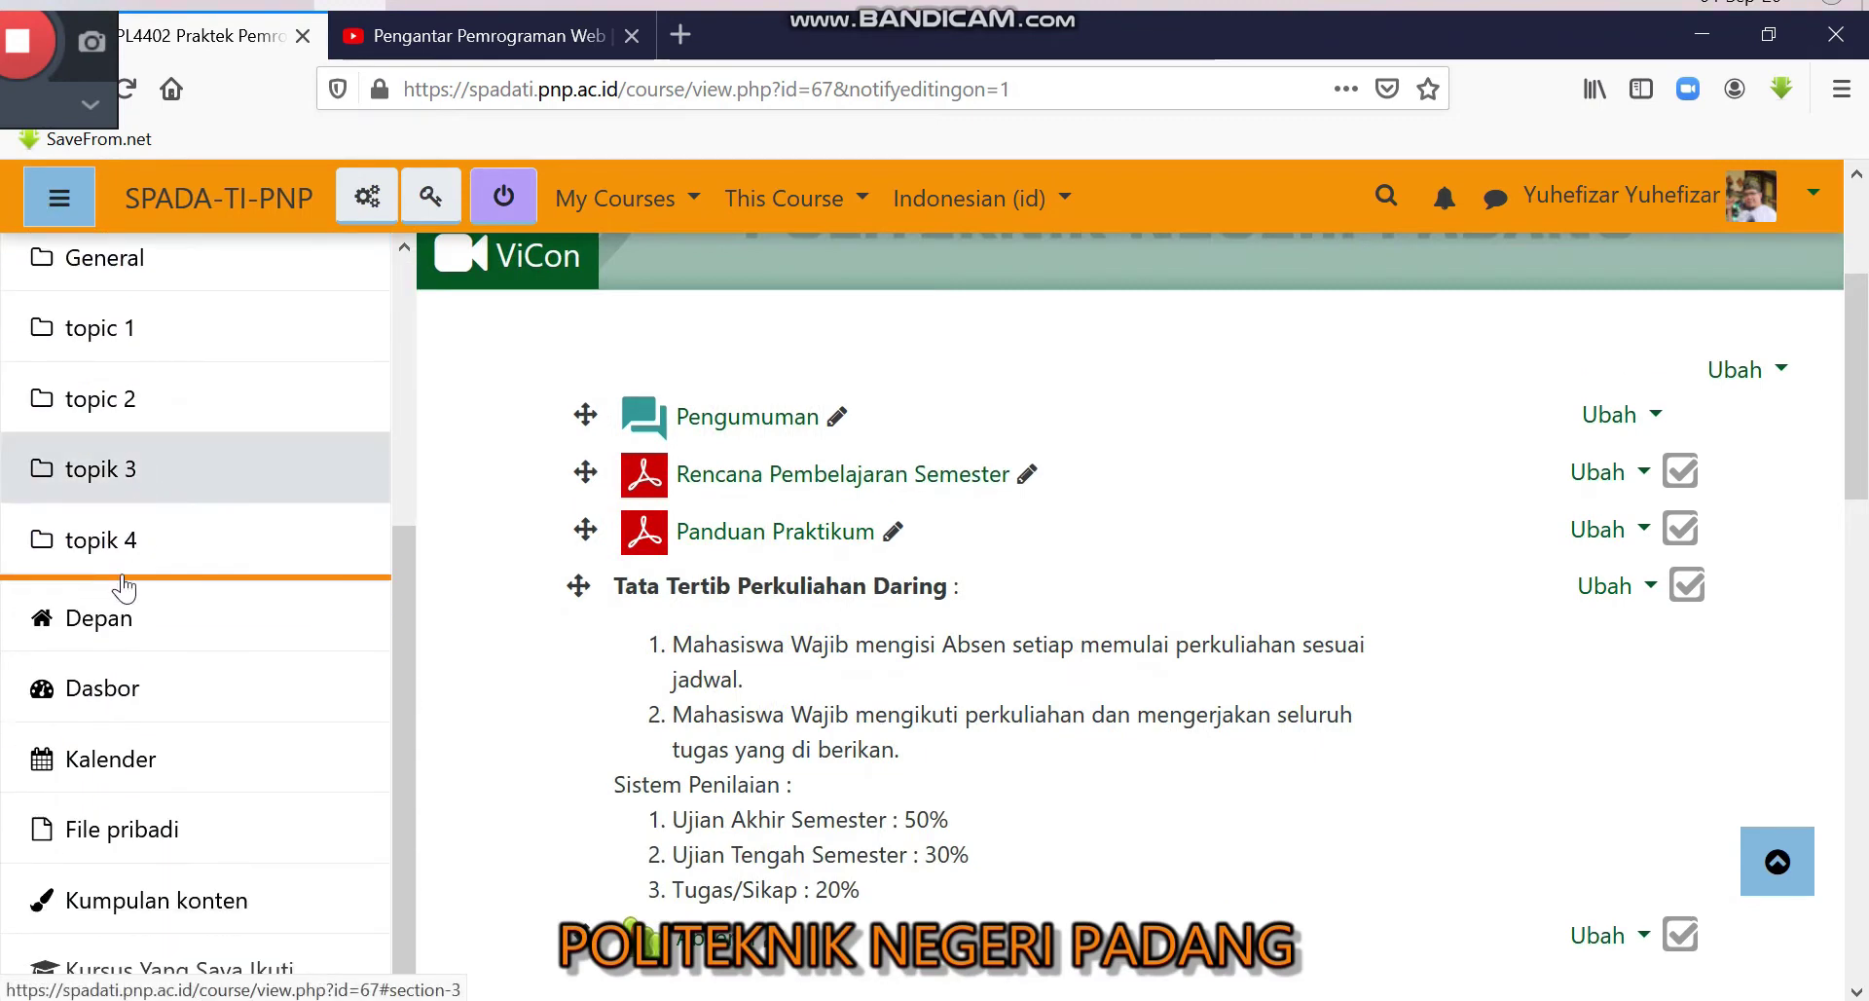
left_click(135, 839)
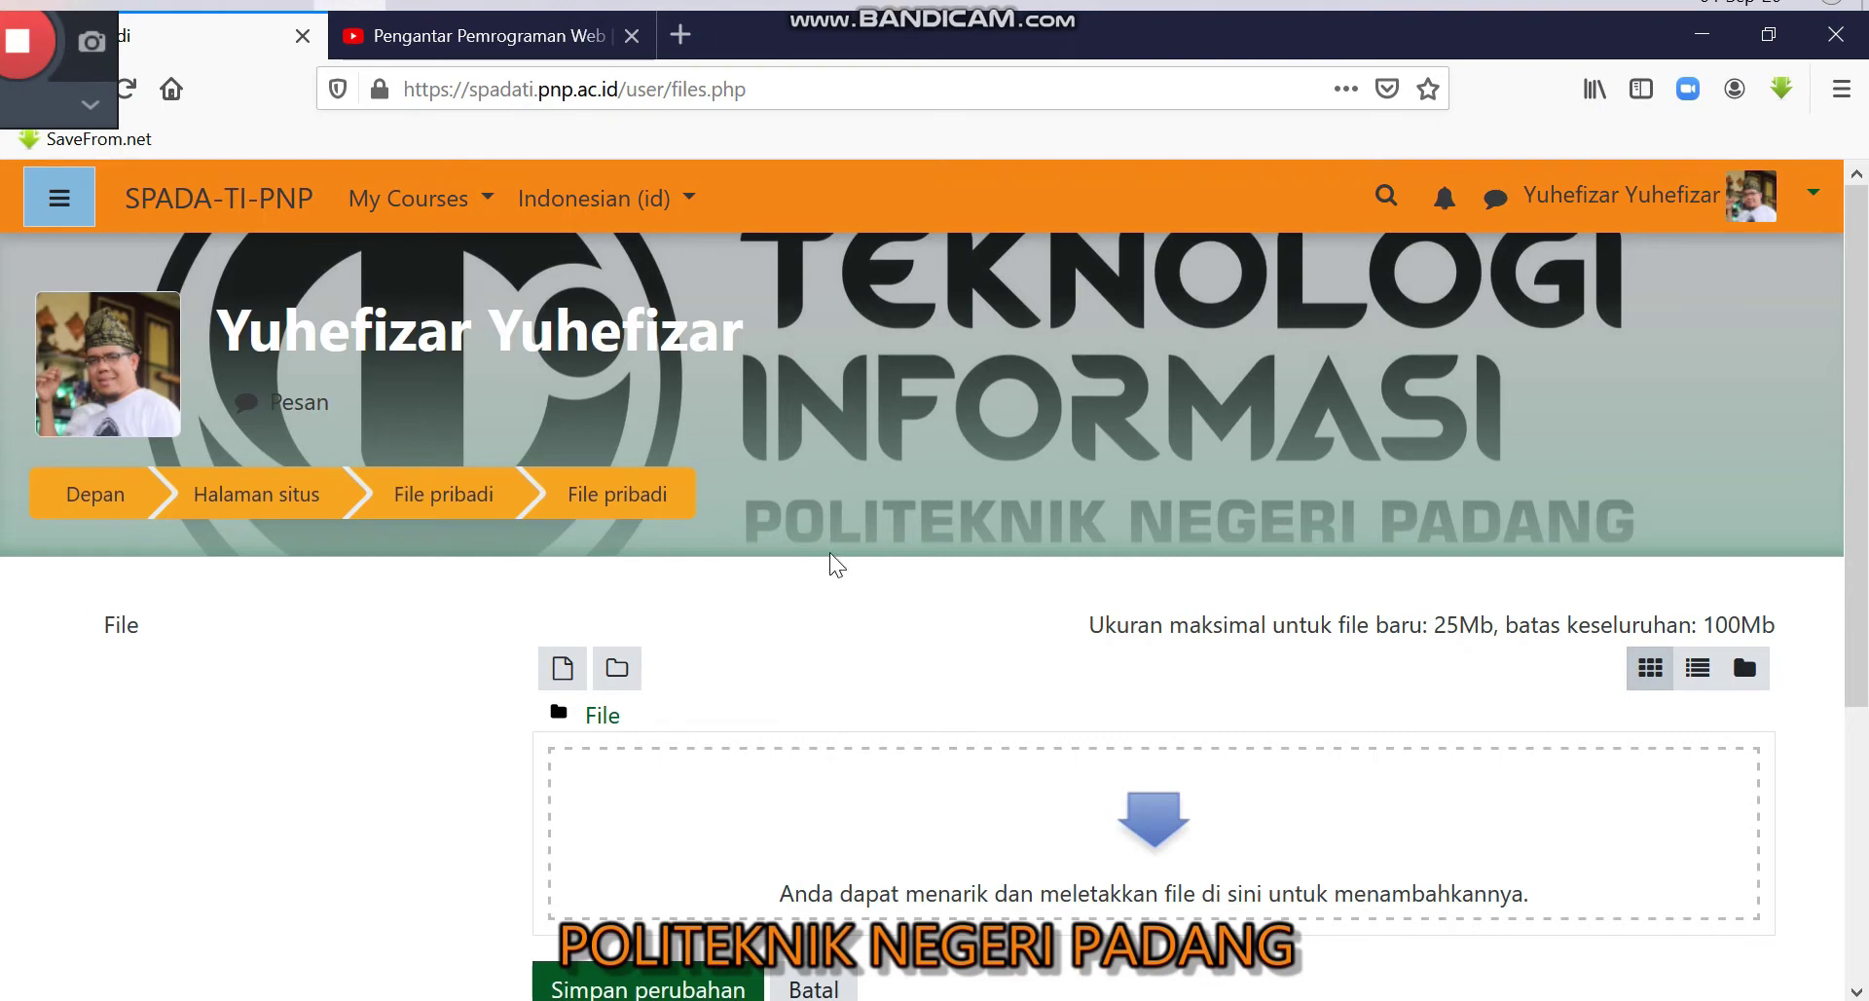
Step: Create a folder named PPW in the private files area
scroll(846, 530, "down", 3)
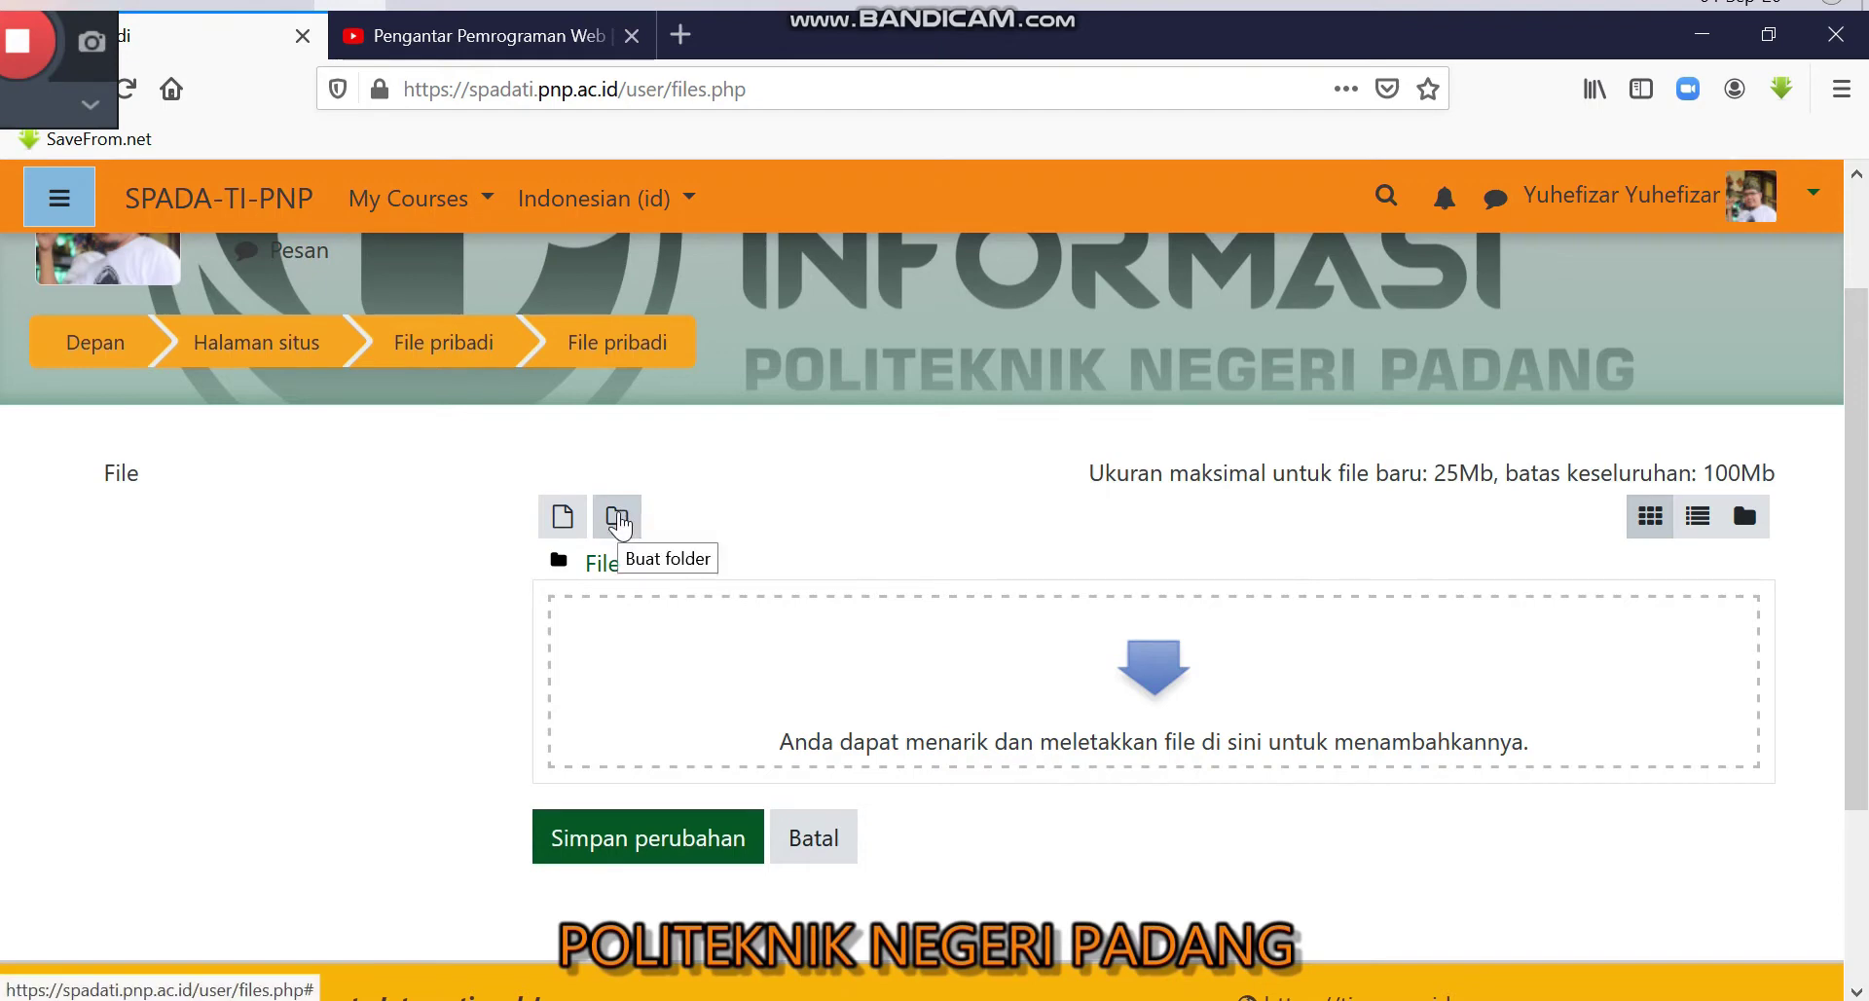
left_click(619, 520)
left_click(855, 643)
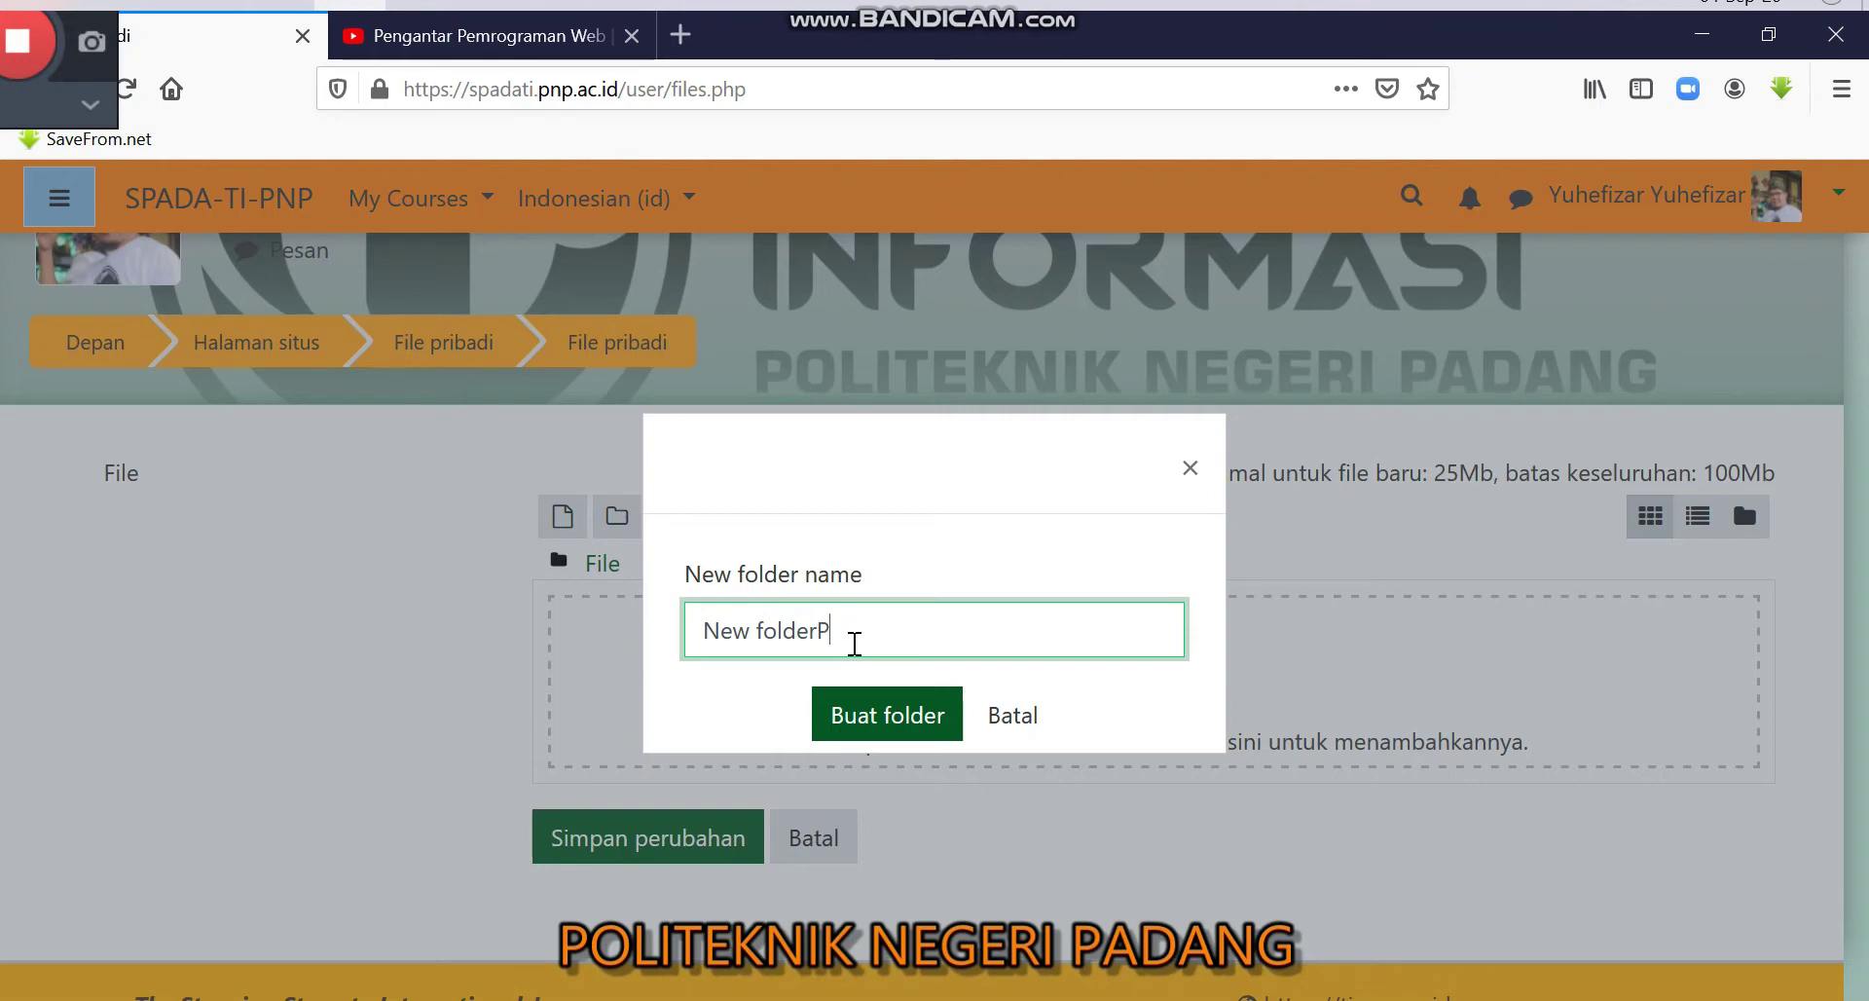
key("BackSpace")
key("BackSpace")
key("BackSpace")
key("BackSpace")
key("BackSpace")
key("BackSpace")
key("BackSpace")
key("BackSpace")
type("PPW")
left_click(866, 725)
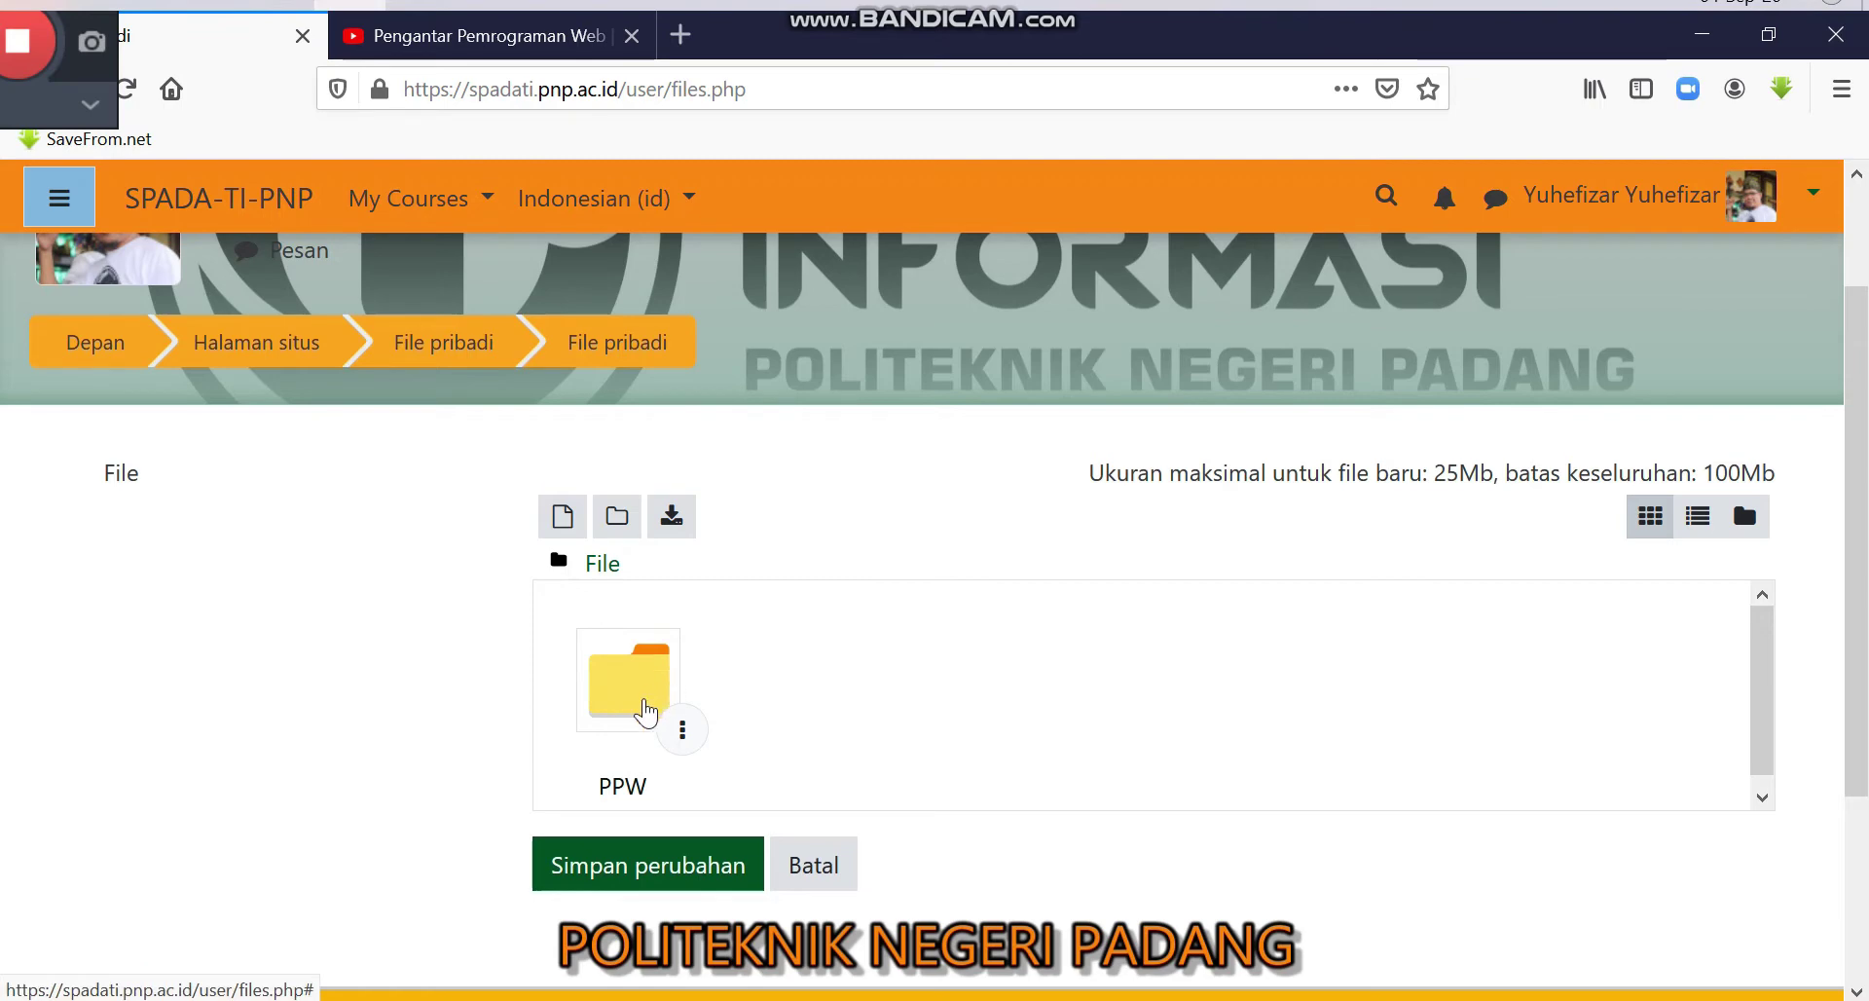
Step: Upload the PDFs from "1. Modul 1 Pengantar Pemrograman Web" through "16. Proyek web html" from the local pdf folder into the PPW folder
left_click(628, 682)
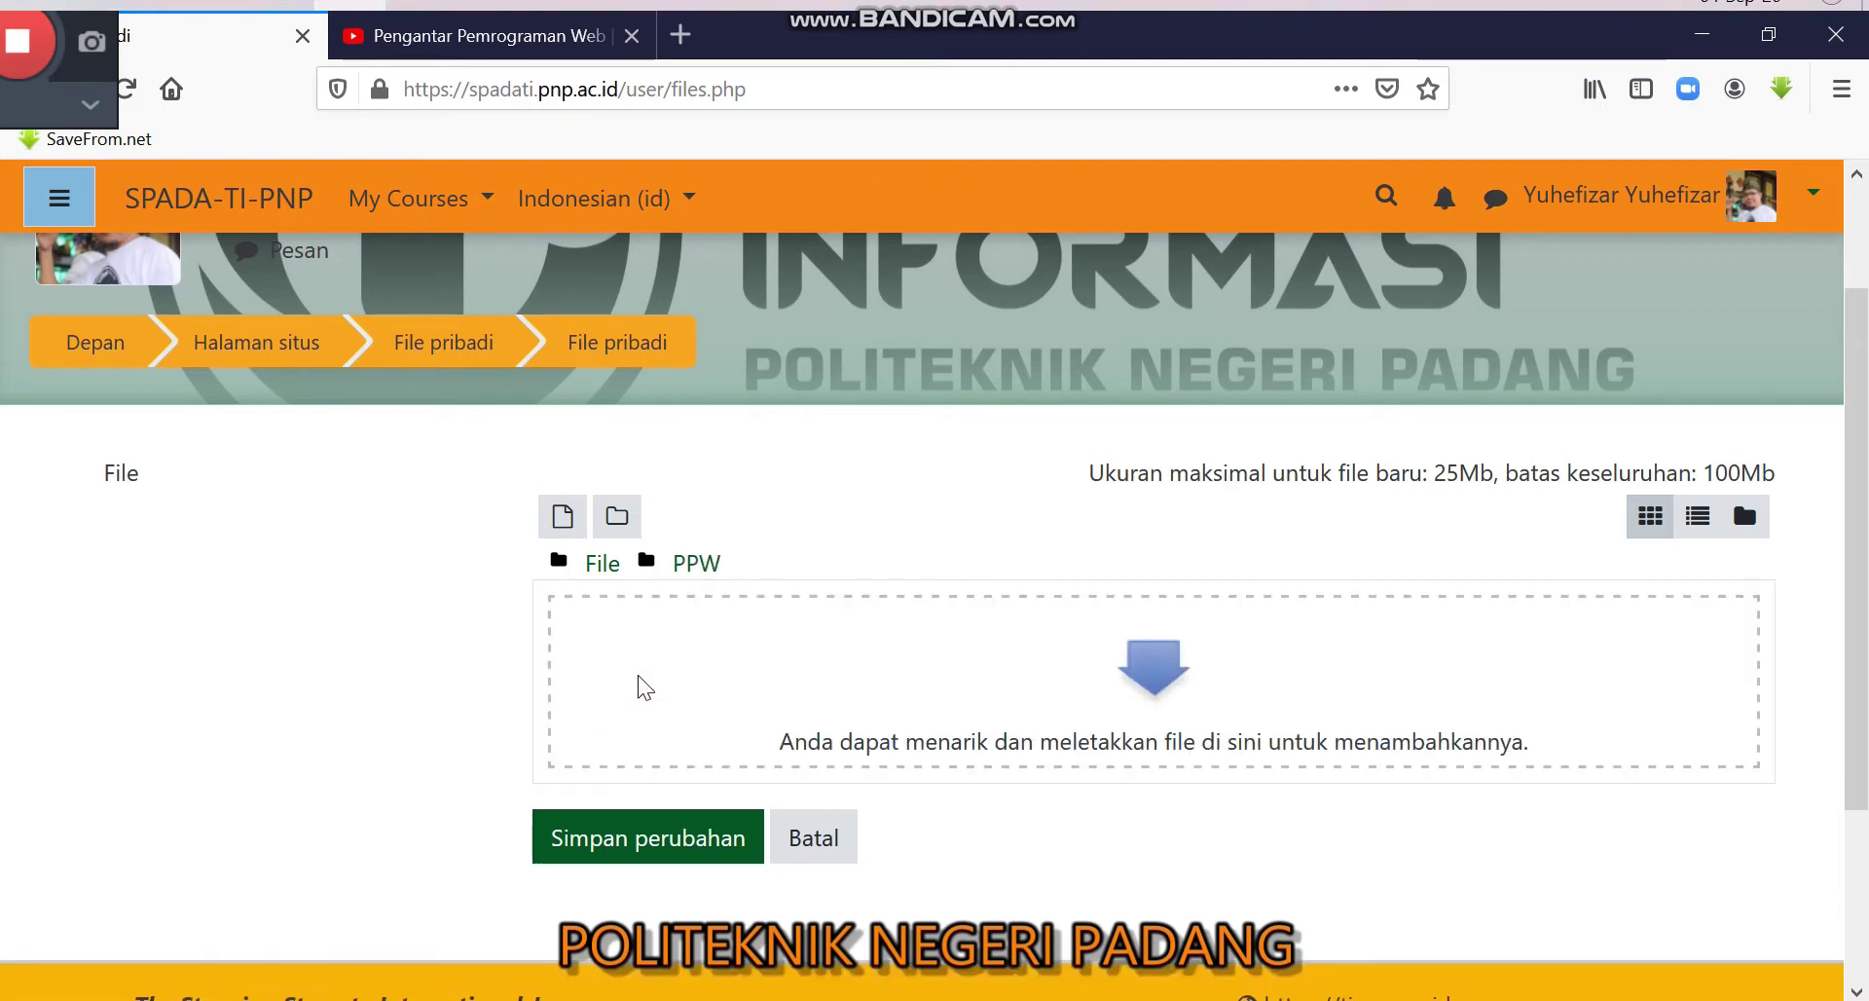
left_click(1769, 34)
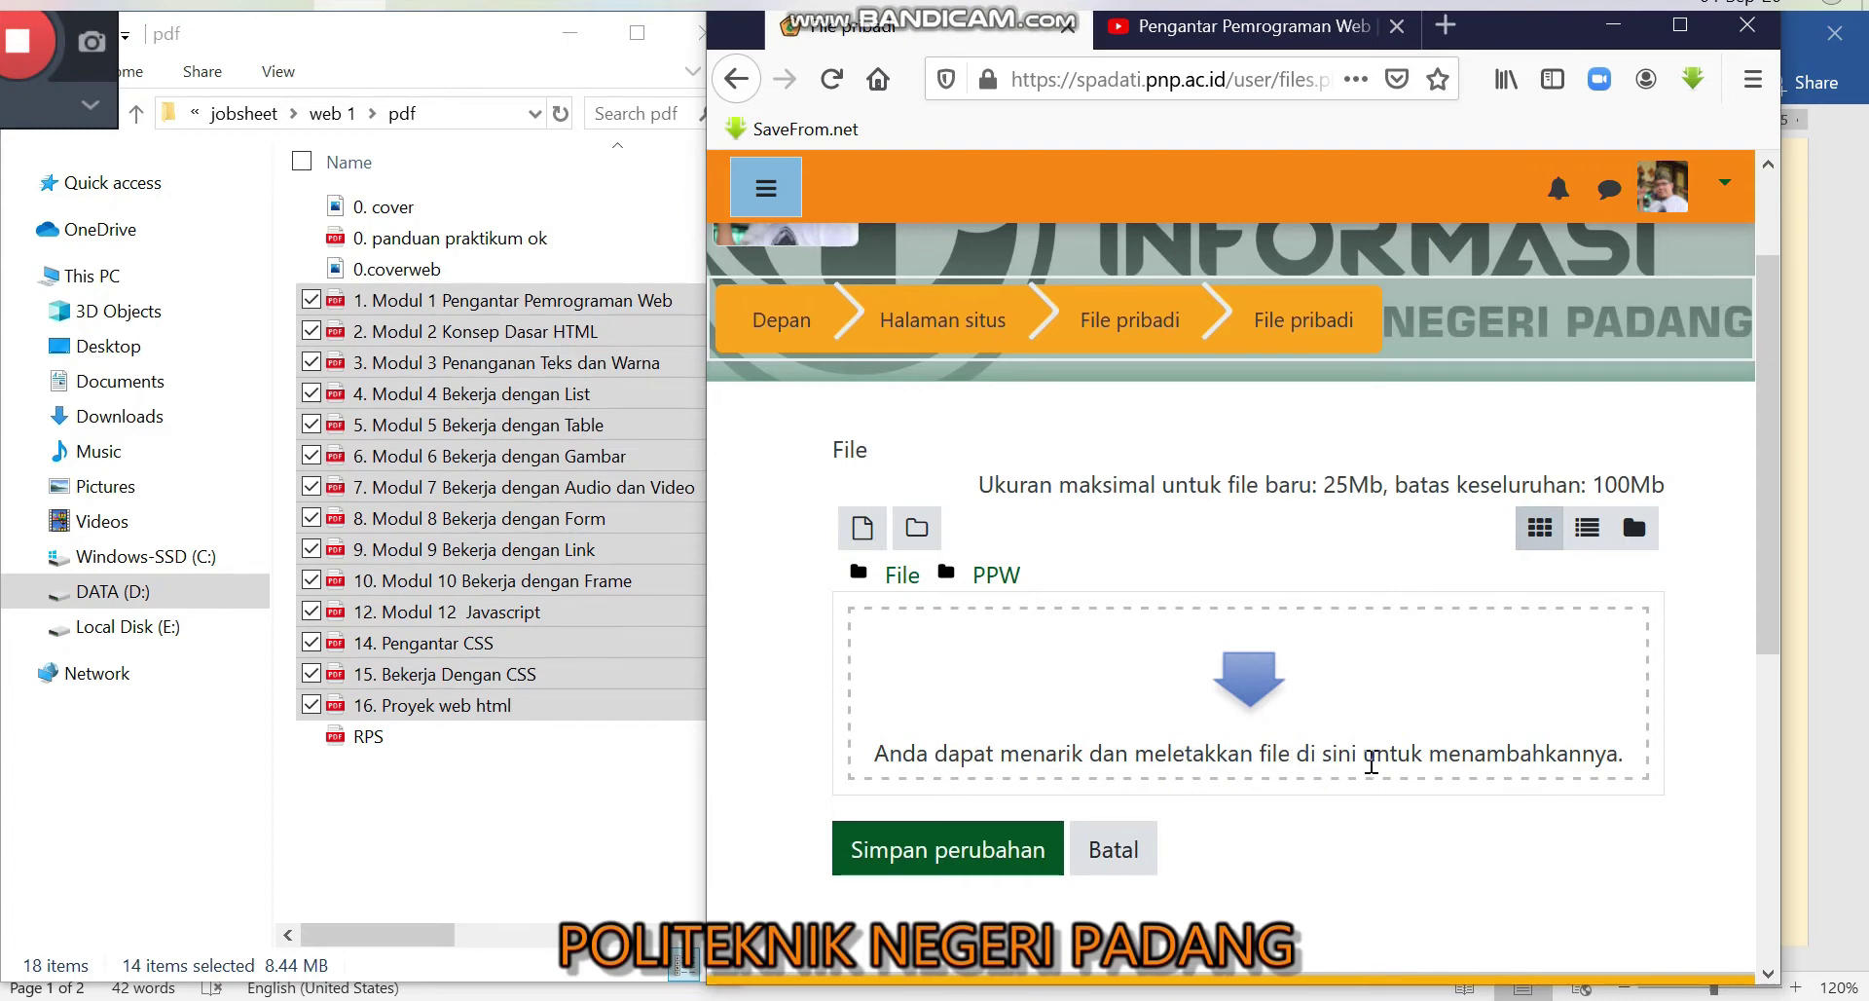
left_click(507, 304)
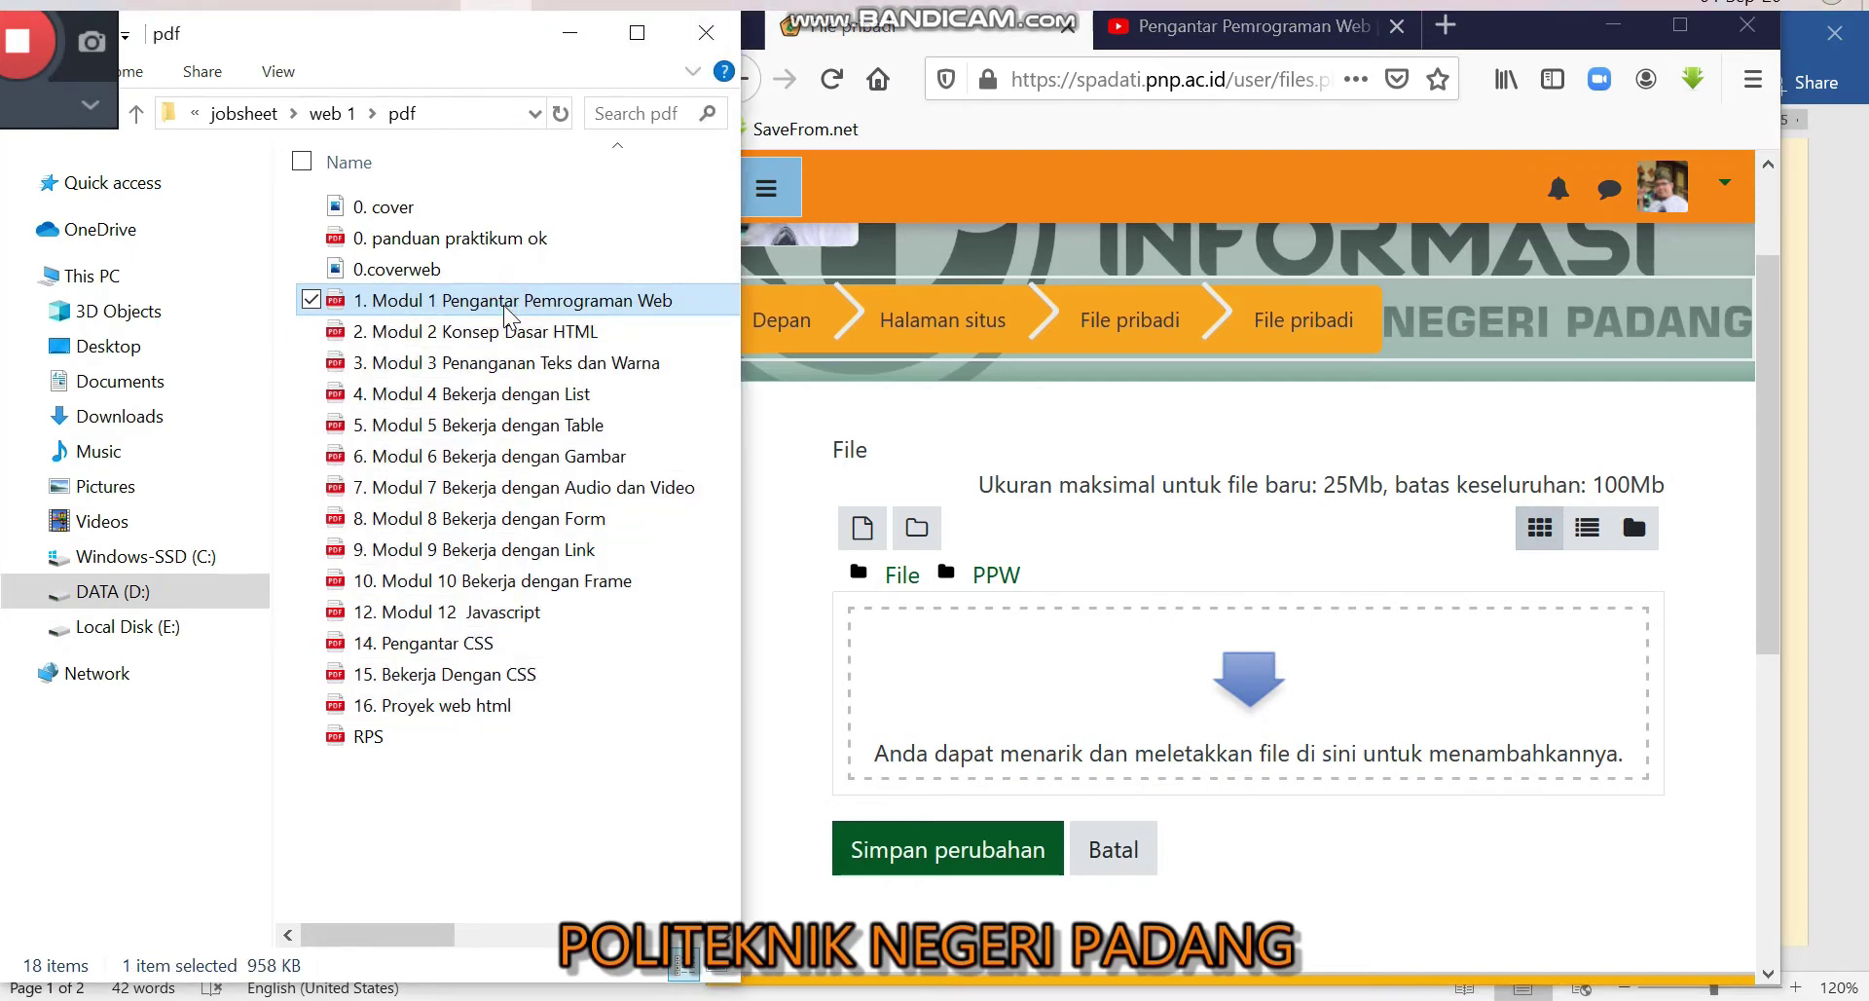
key("shift+Down")
key("shift+Down")
key("shift+Down")
key("shift+Down")
key("shift+Down")
key("shift+Down")
key("shift+Down")
key("shift+Down")
key("shift+Down")
key("shift+Down")
key("shift+Down")
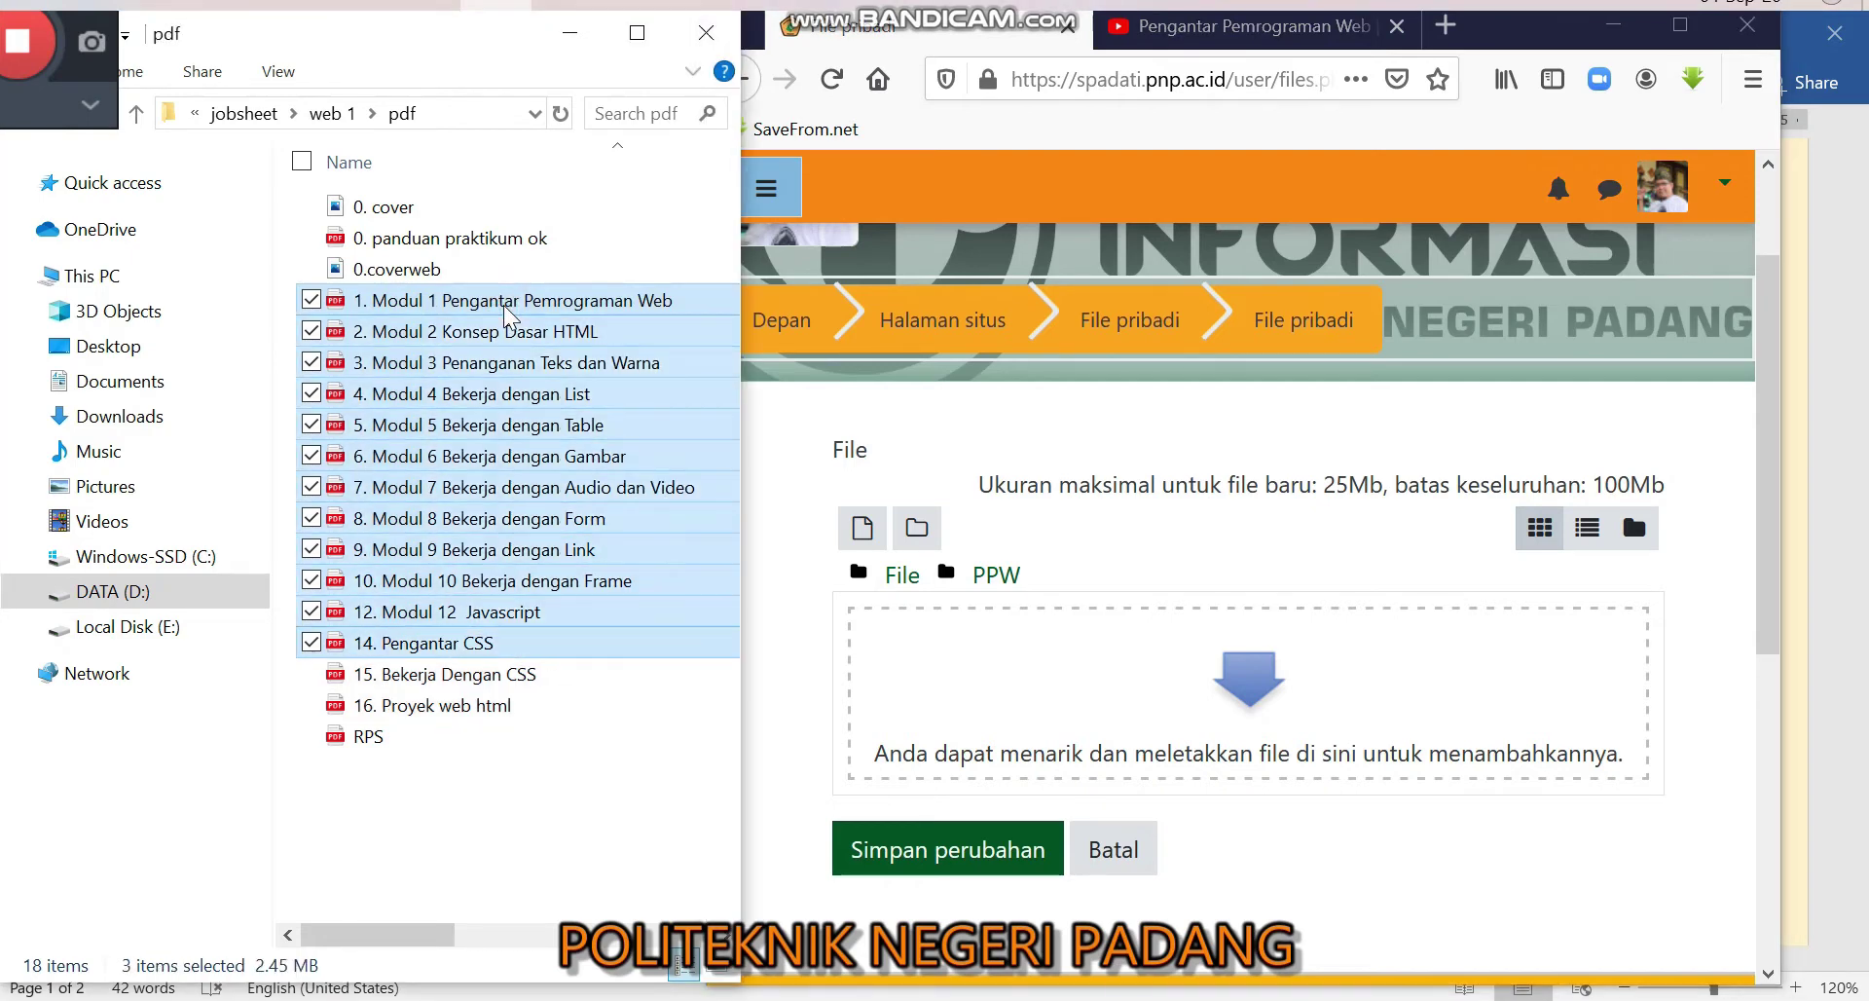
key("shift+Down")
key("shift+Down")
left_click_drag(541, 421, 1219, 687)
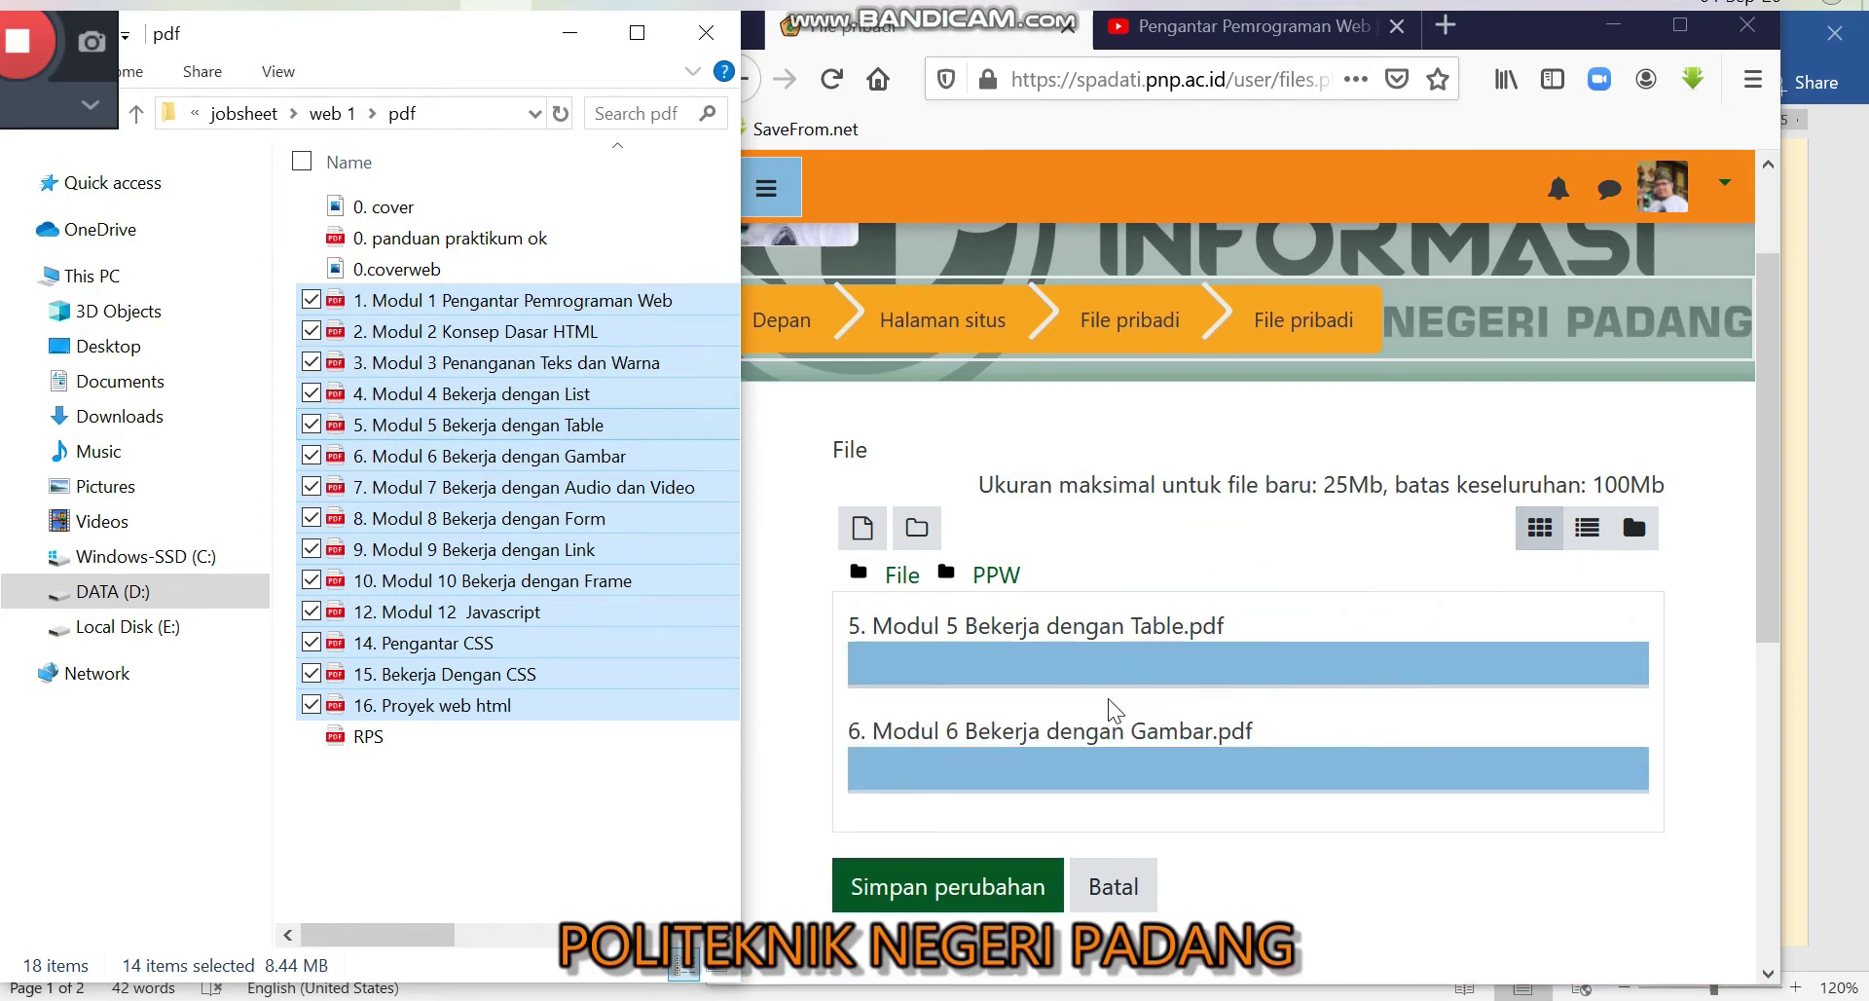
Step: Minimise the file window, enlarge the browser, and follow the module PDFs' upload progress in the PPW folder
scroll(1254, 723, "down", 2)
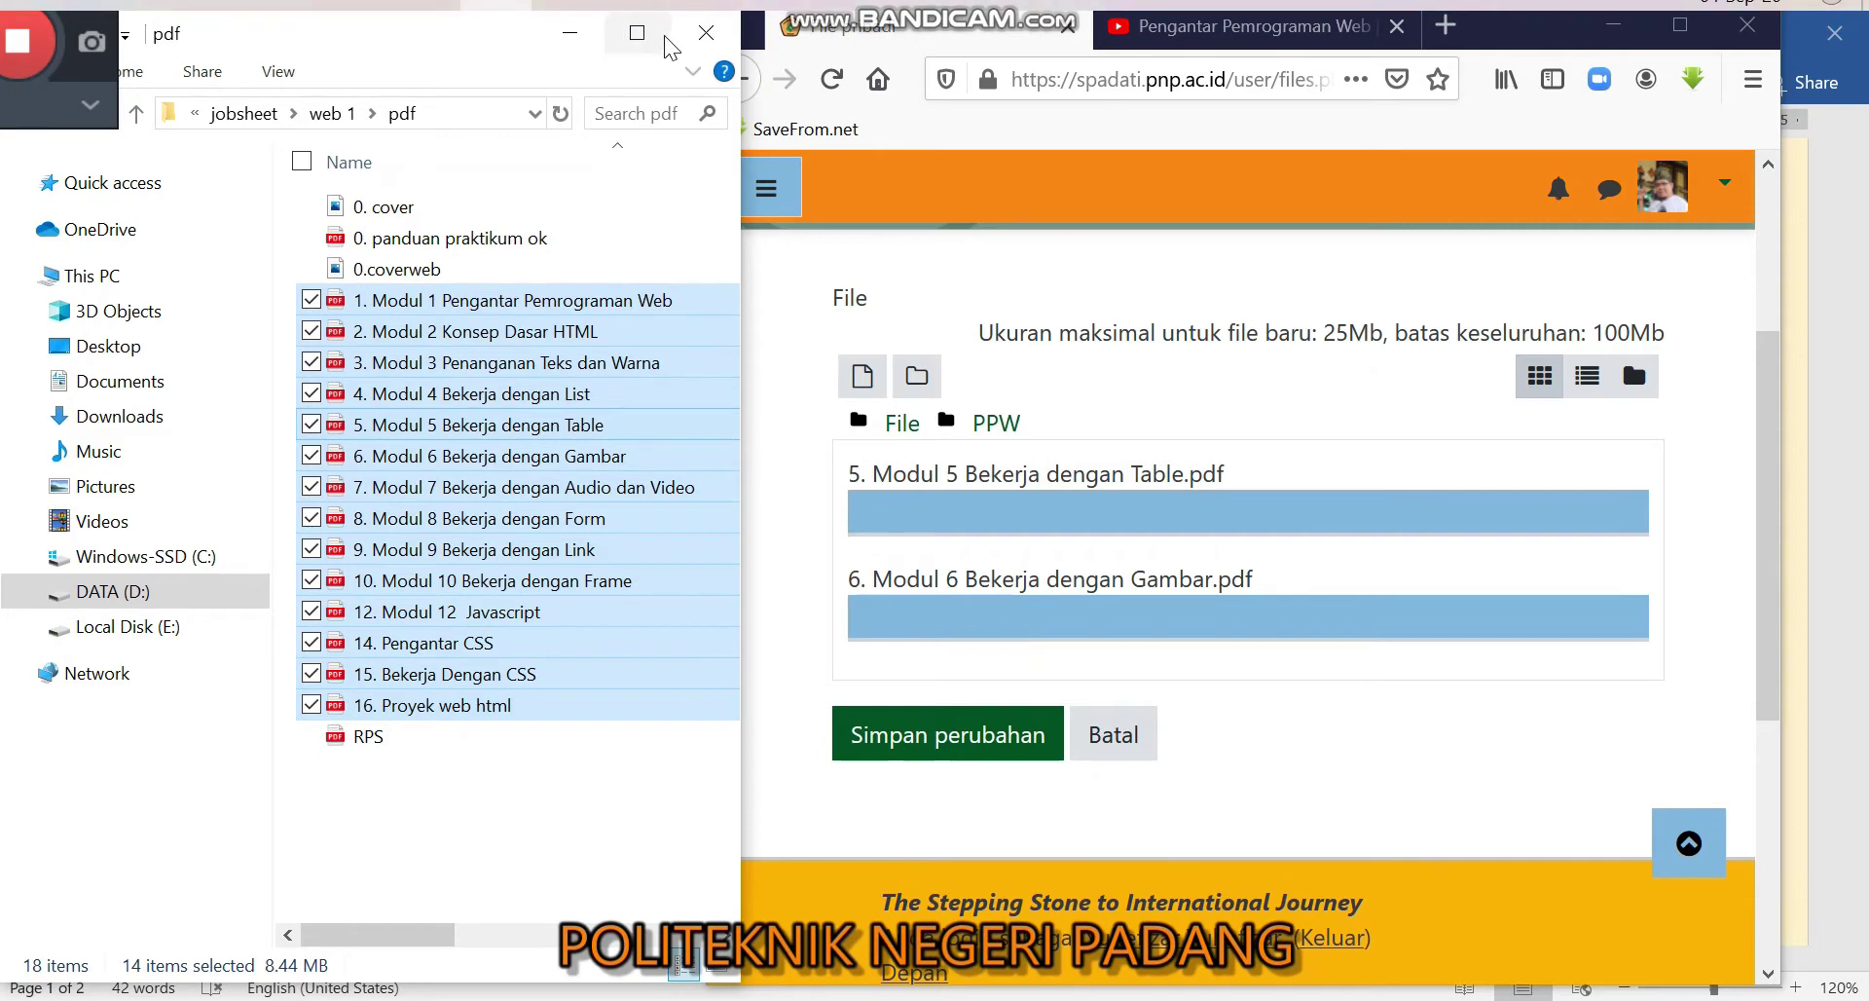
left_click(589, 47)
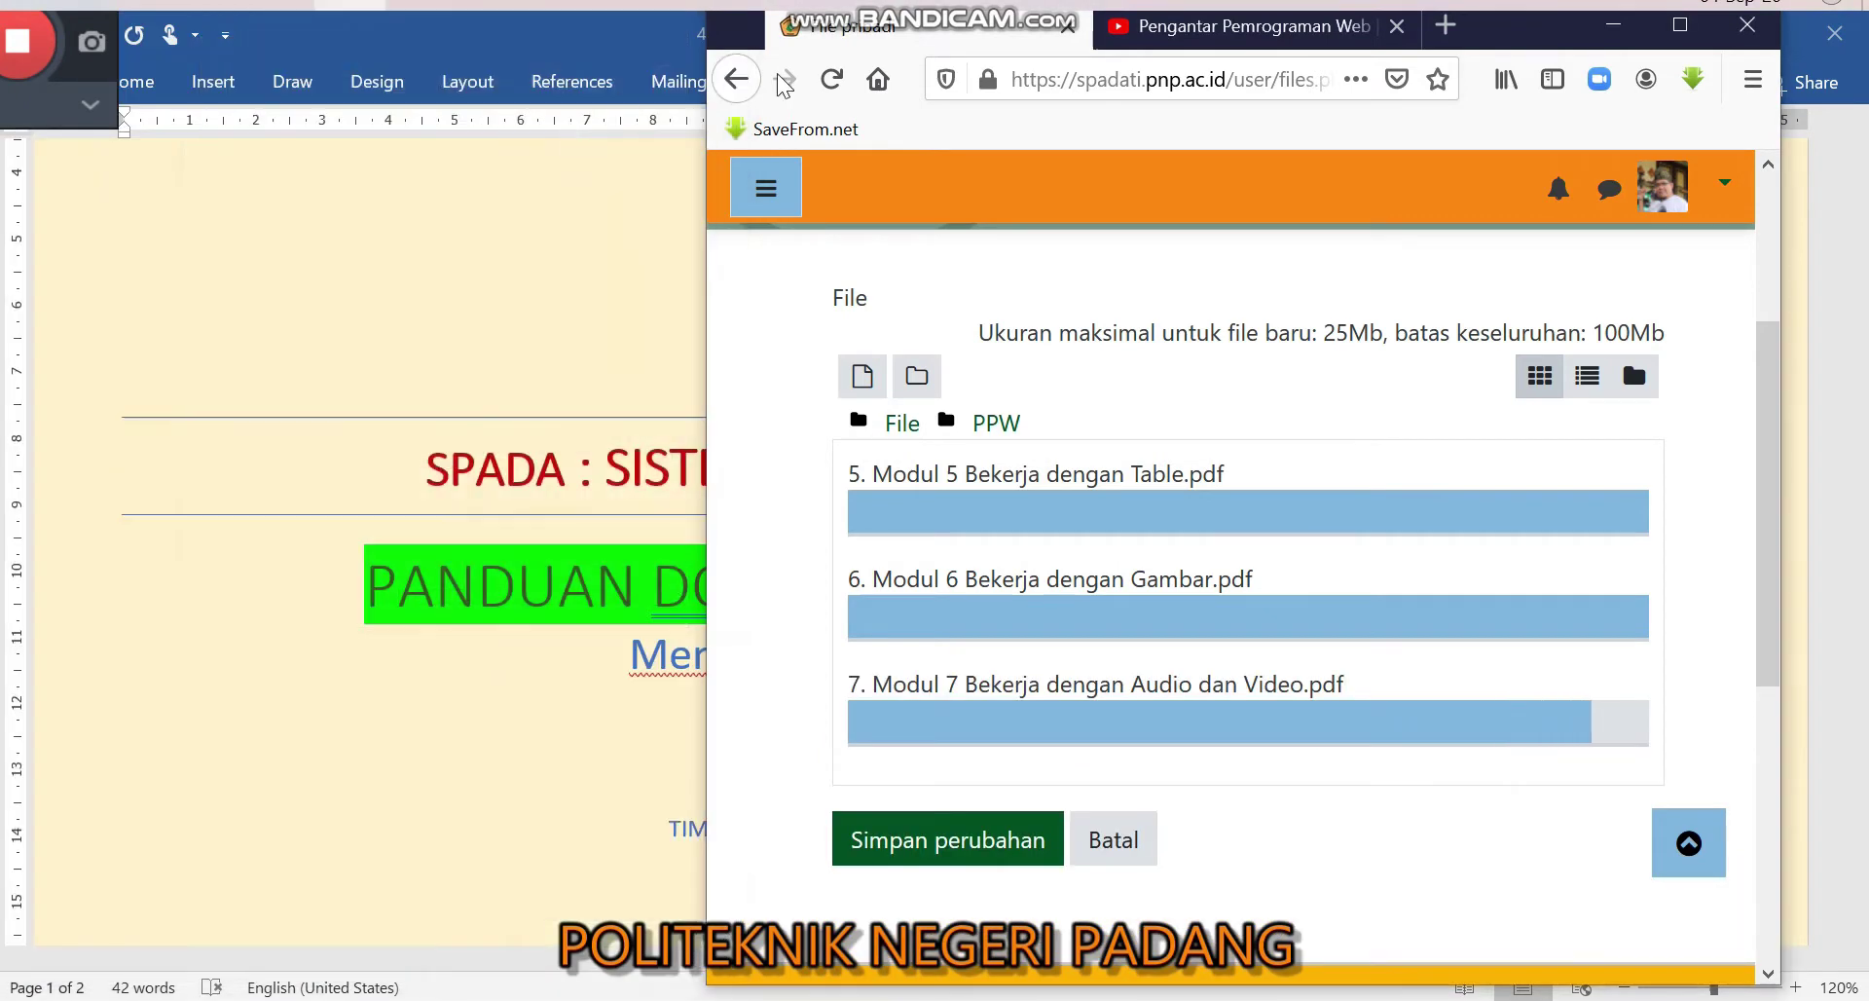
left_click(1685, 35)
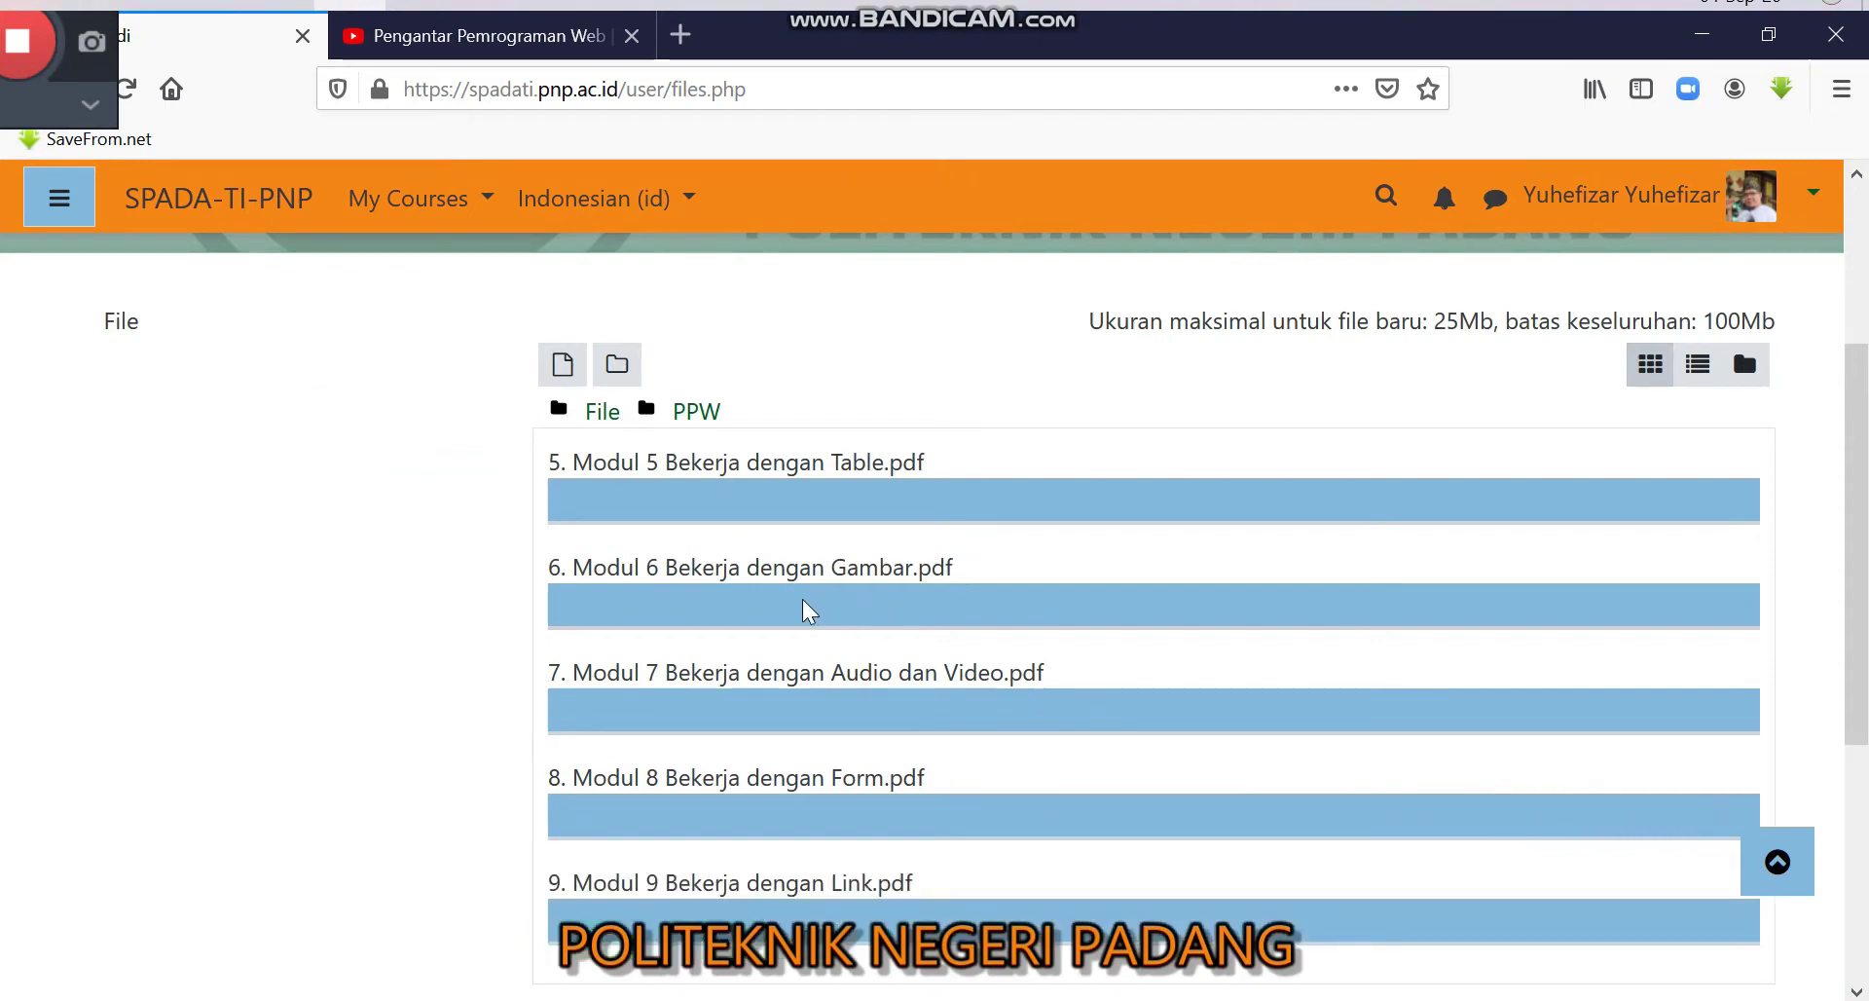
scroll(806, 584, "down", 3)
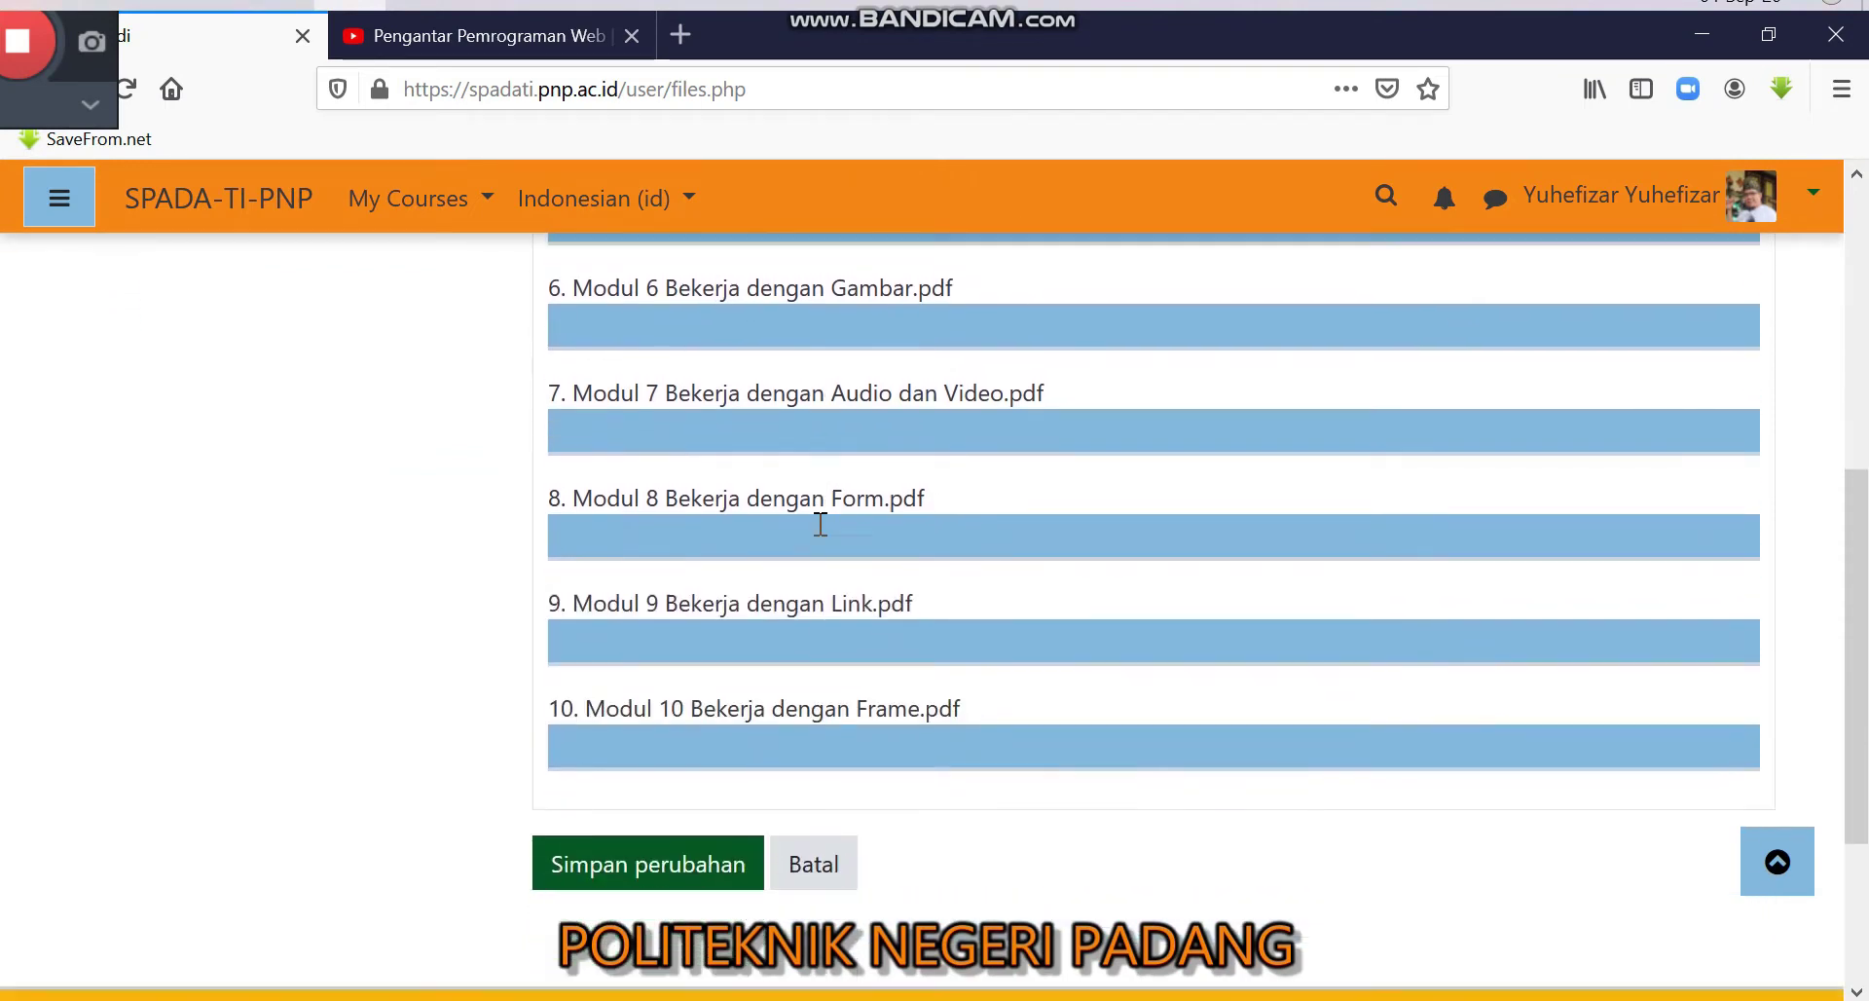
scroll(832, 457, "up", 1)
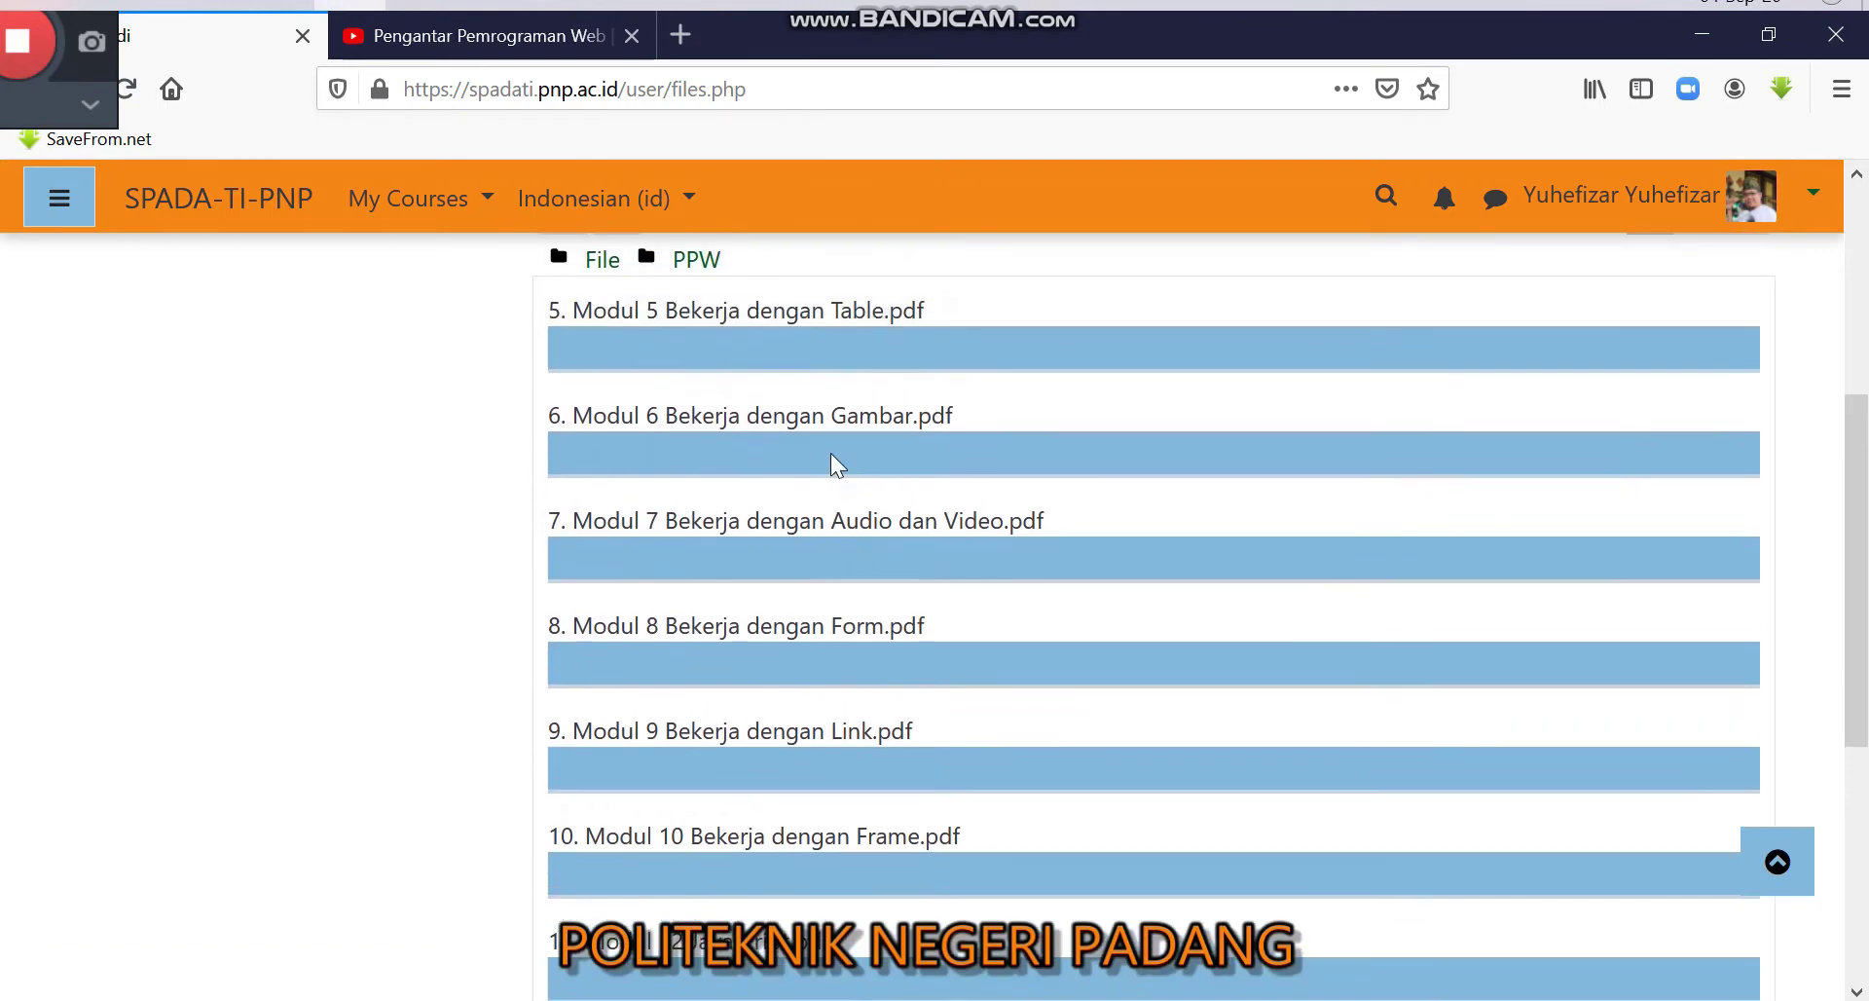
scroll(812, 477, "down", 1)
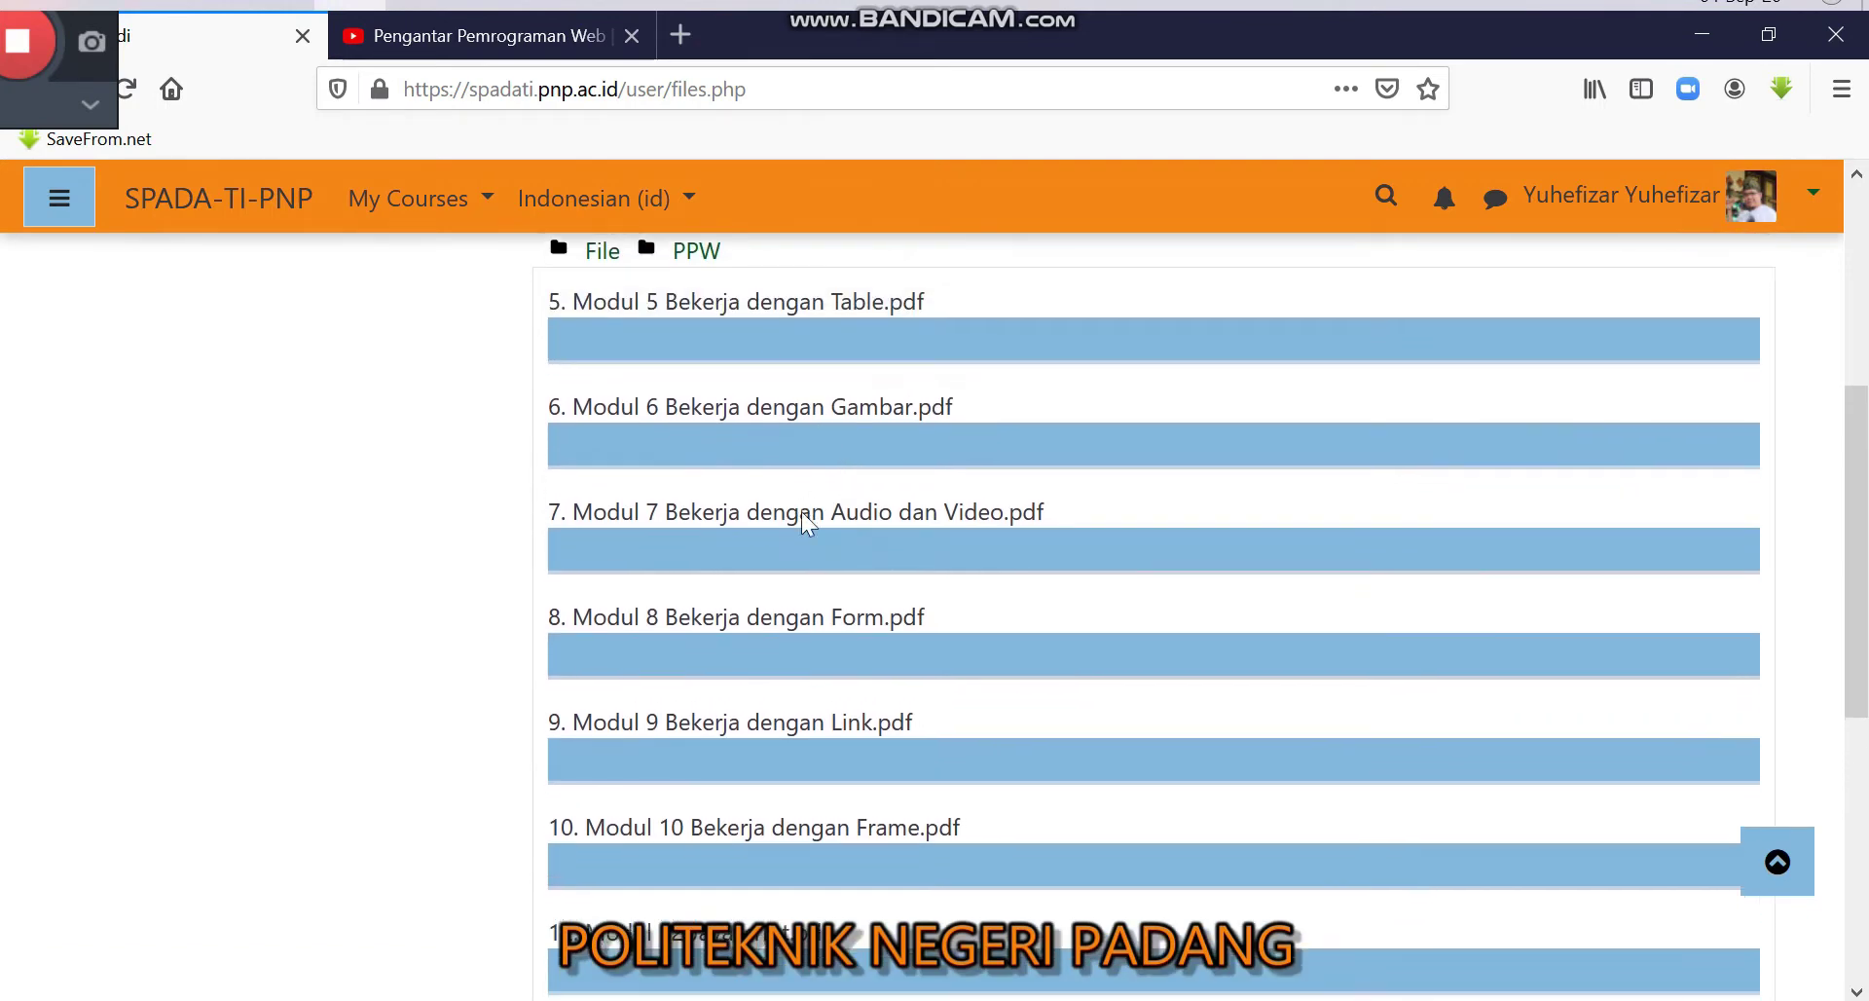
scroll(793, 537, "down", 2)
scroll(779, 545, "down", 2)
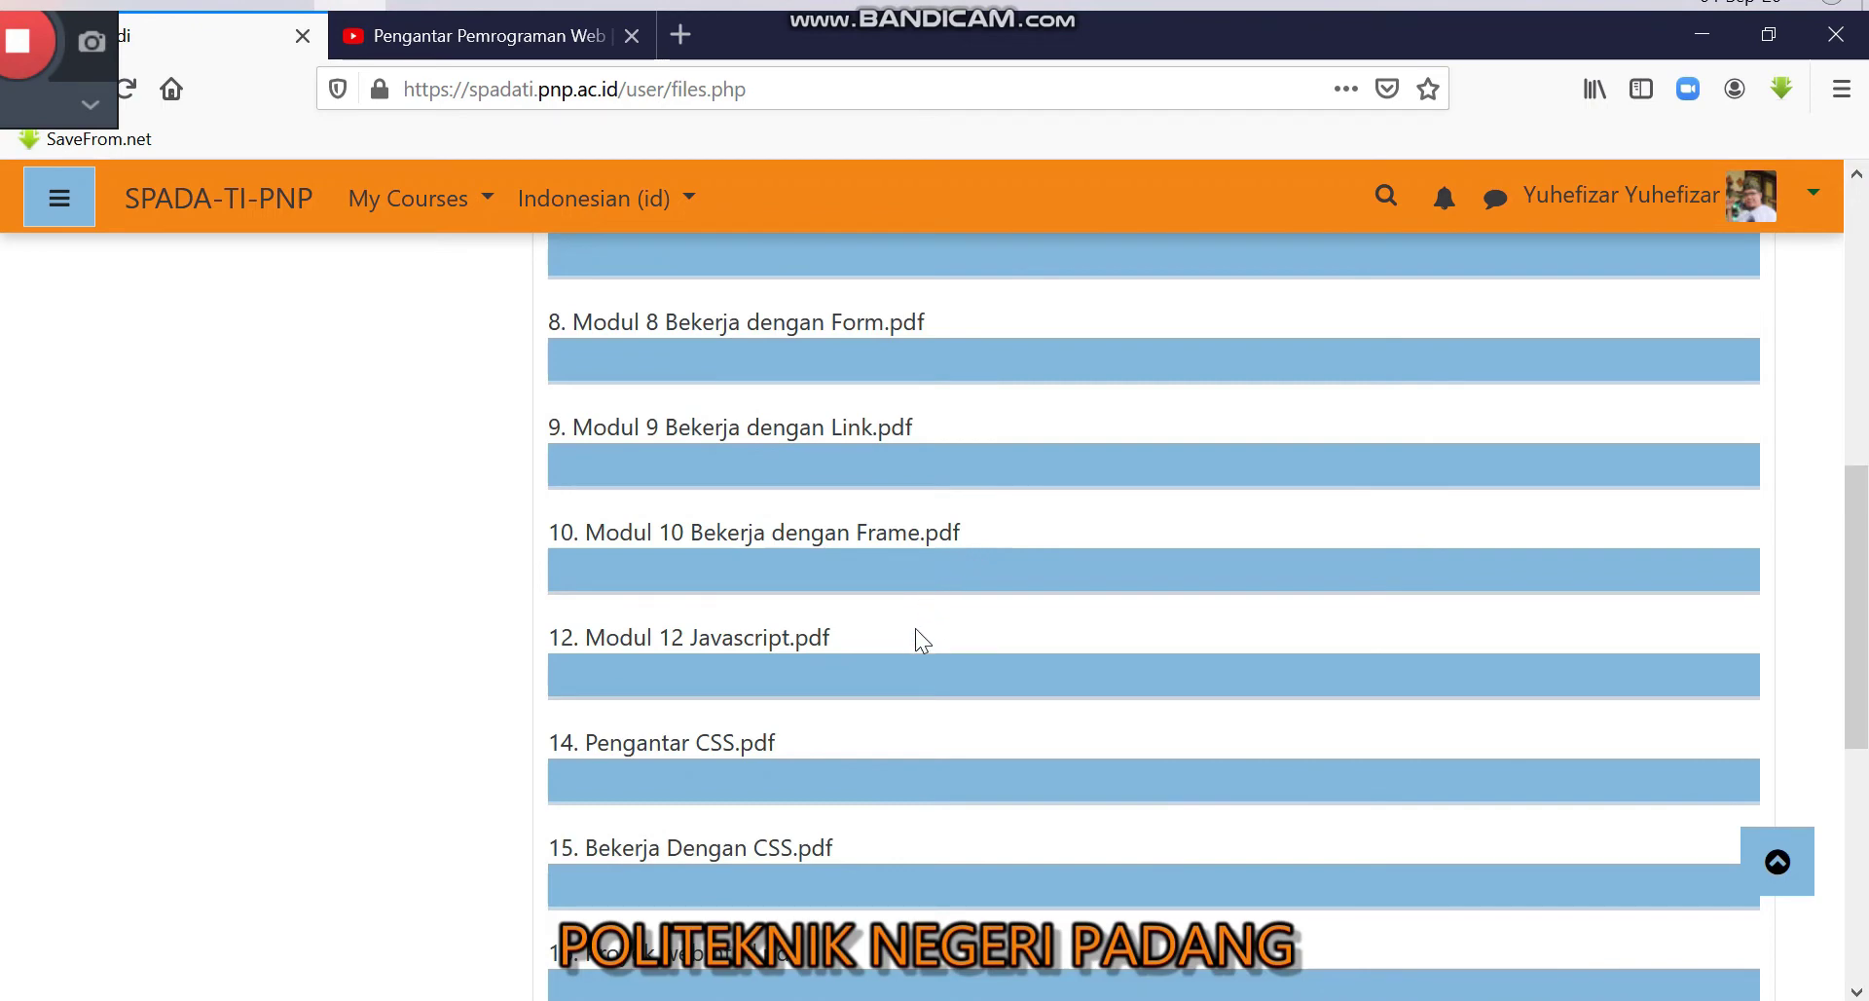
scroll(914, 632, "down", 2)
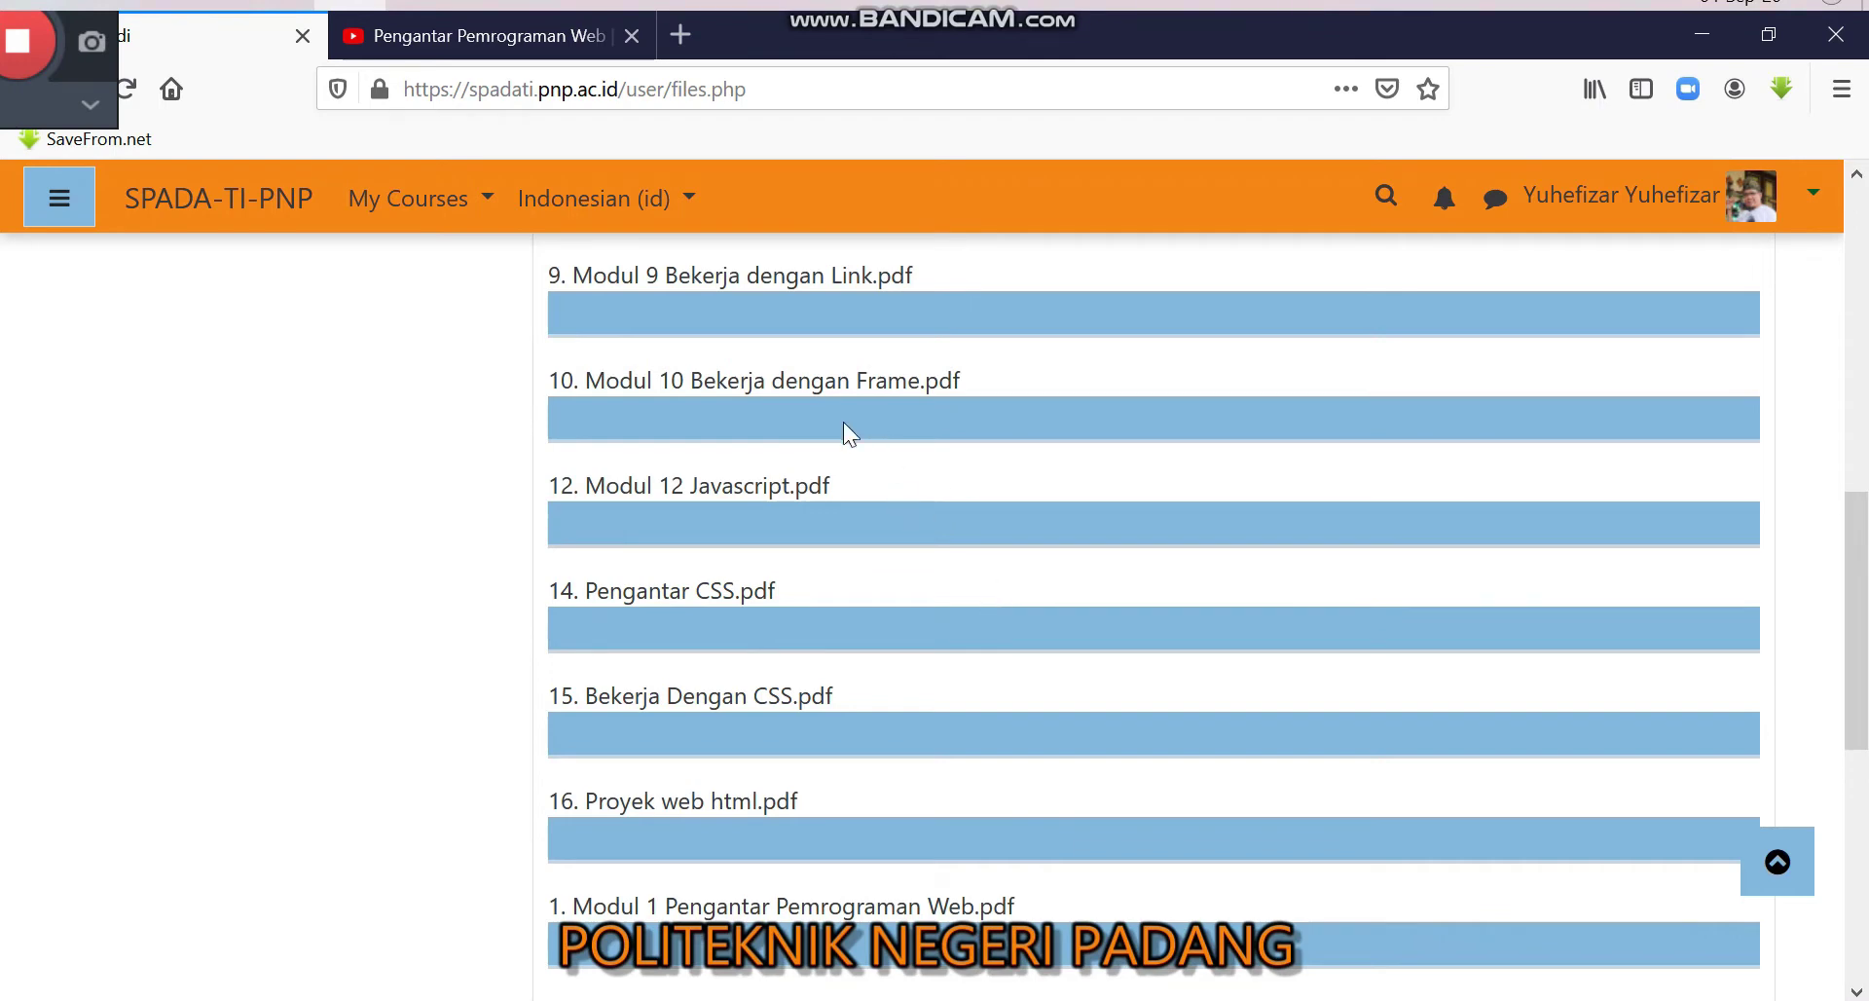
scroll(700, 448, "down", 3)
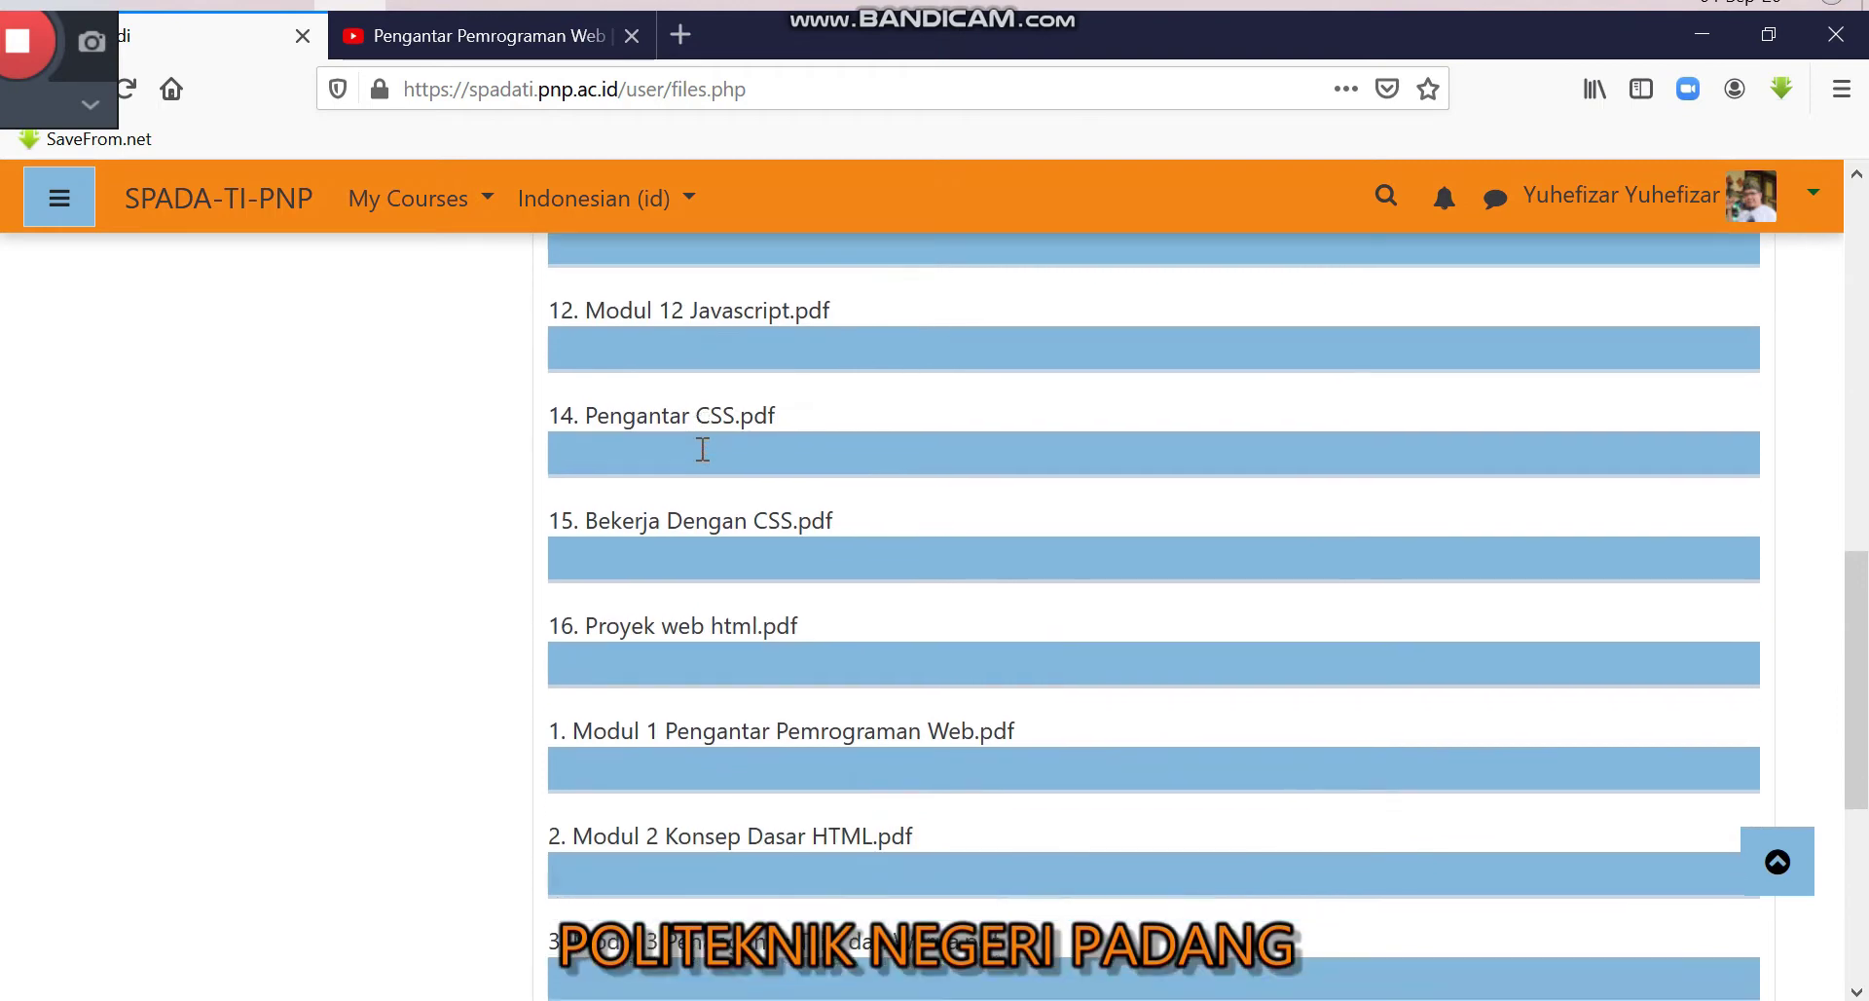
scroll(670, 820, "down", 2)
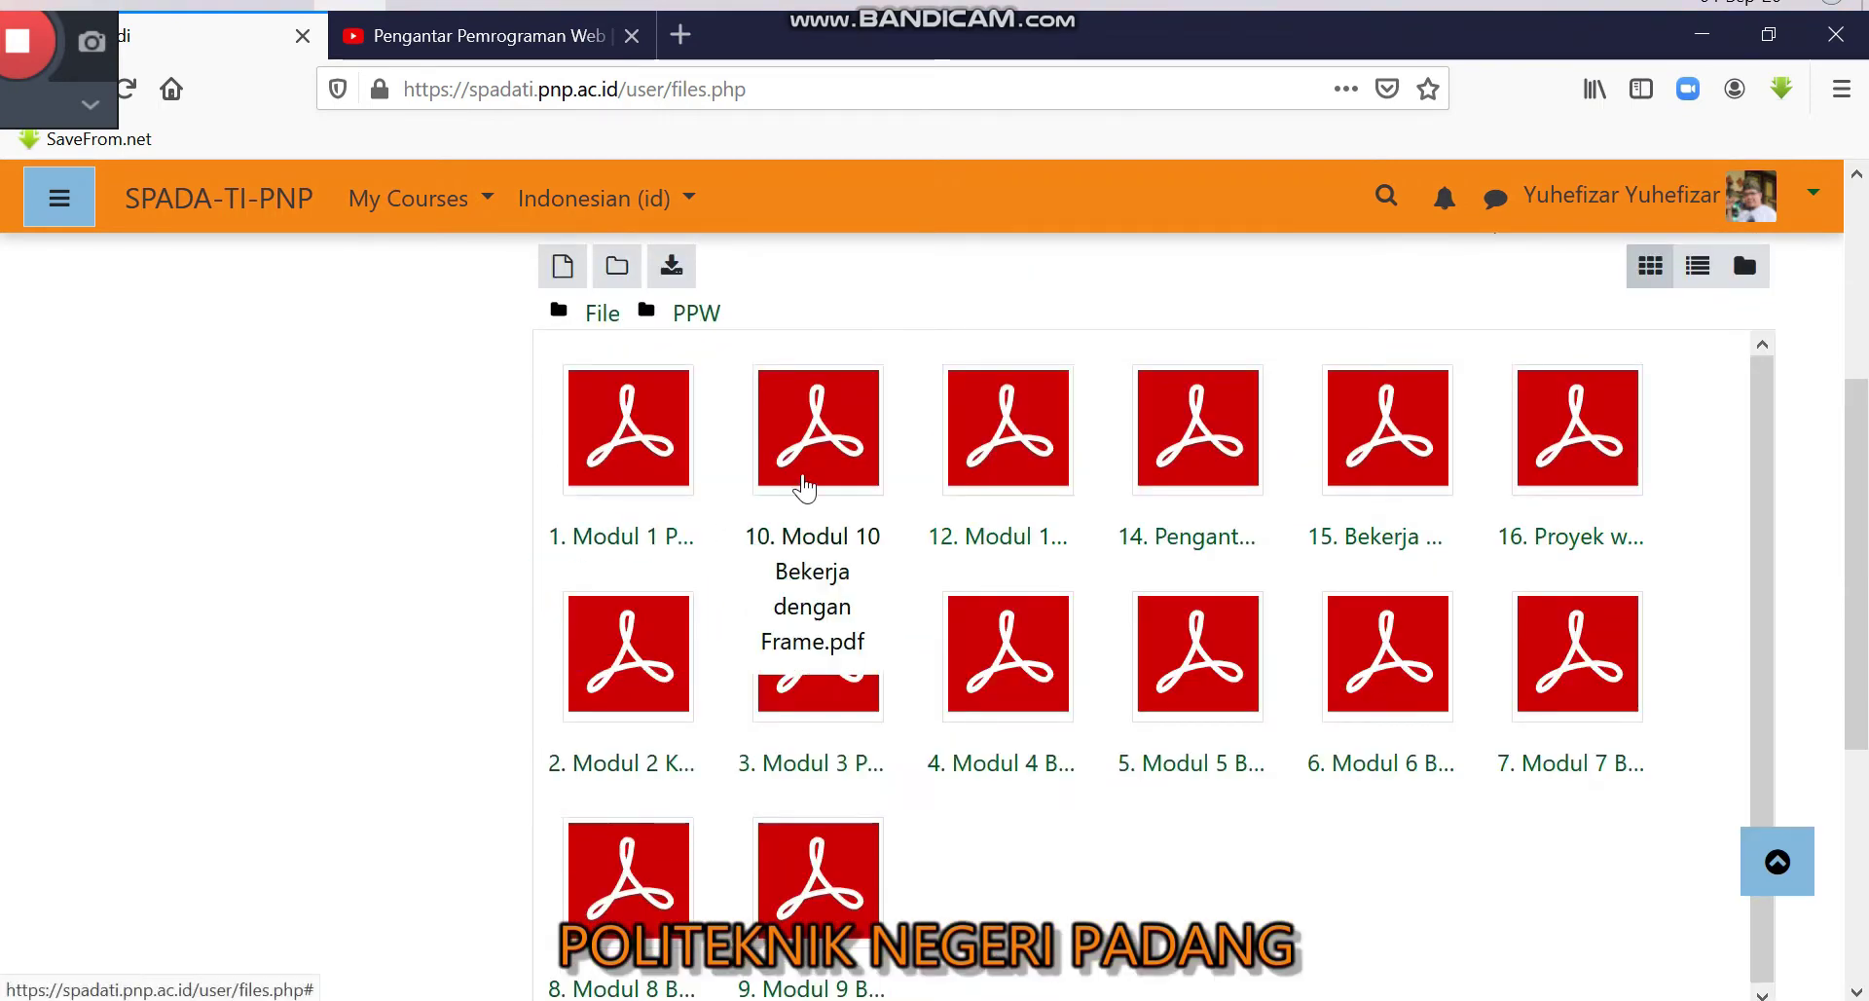
Step: Save the changes to the private files once the PDFs are uploaded
scroll(711, 526, "down", 3)
scroll(707, 567, "down", 2)
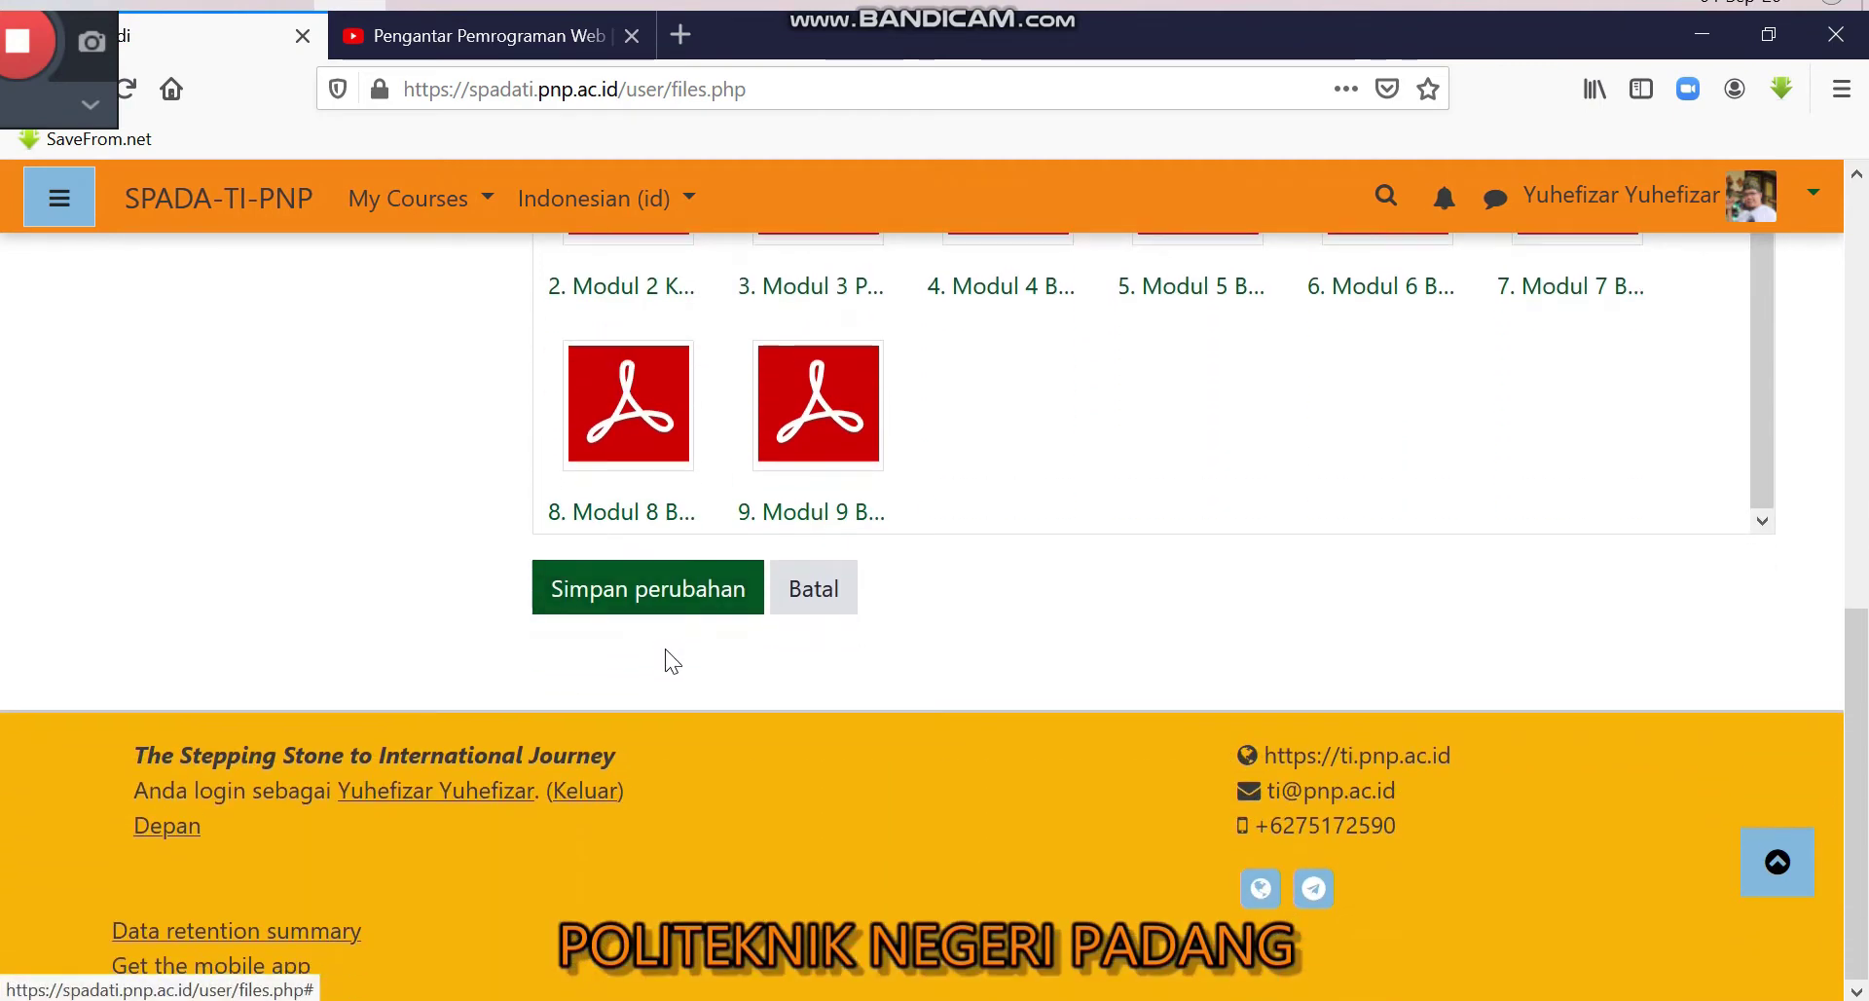
left_click(638, 593)
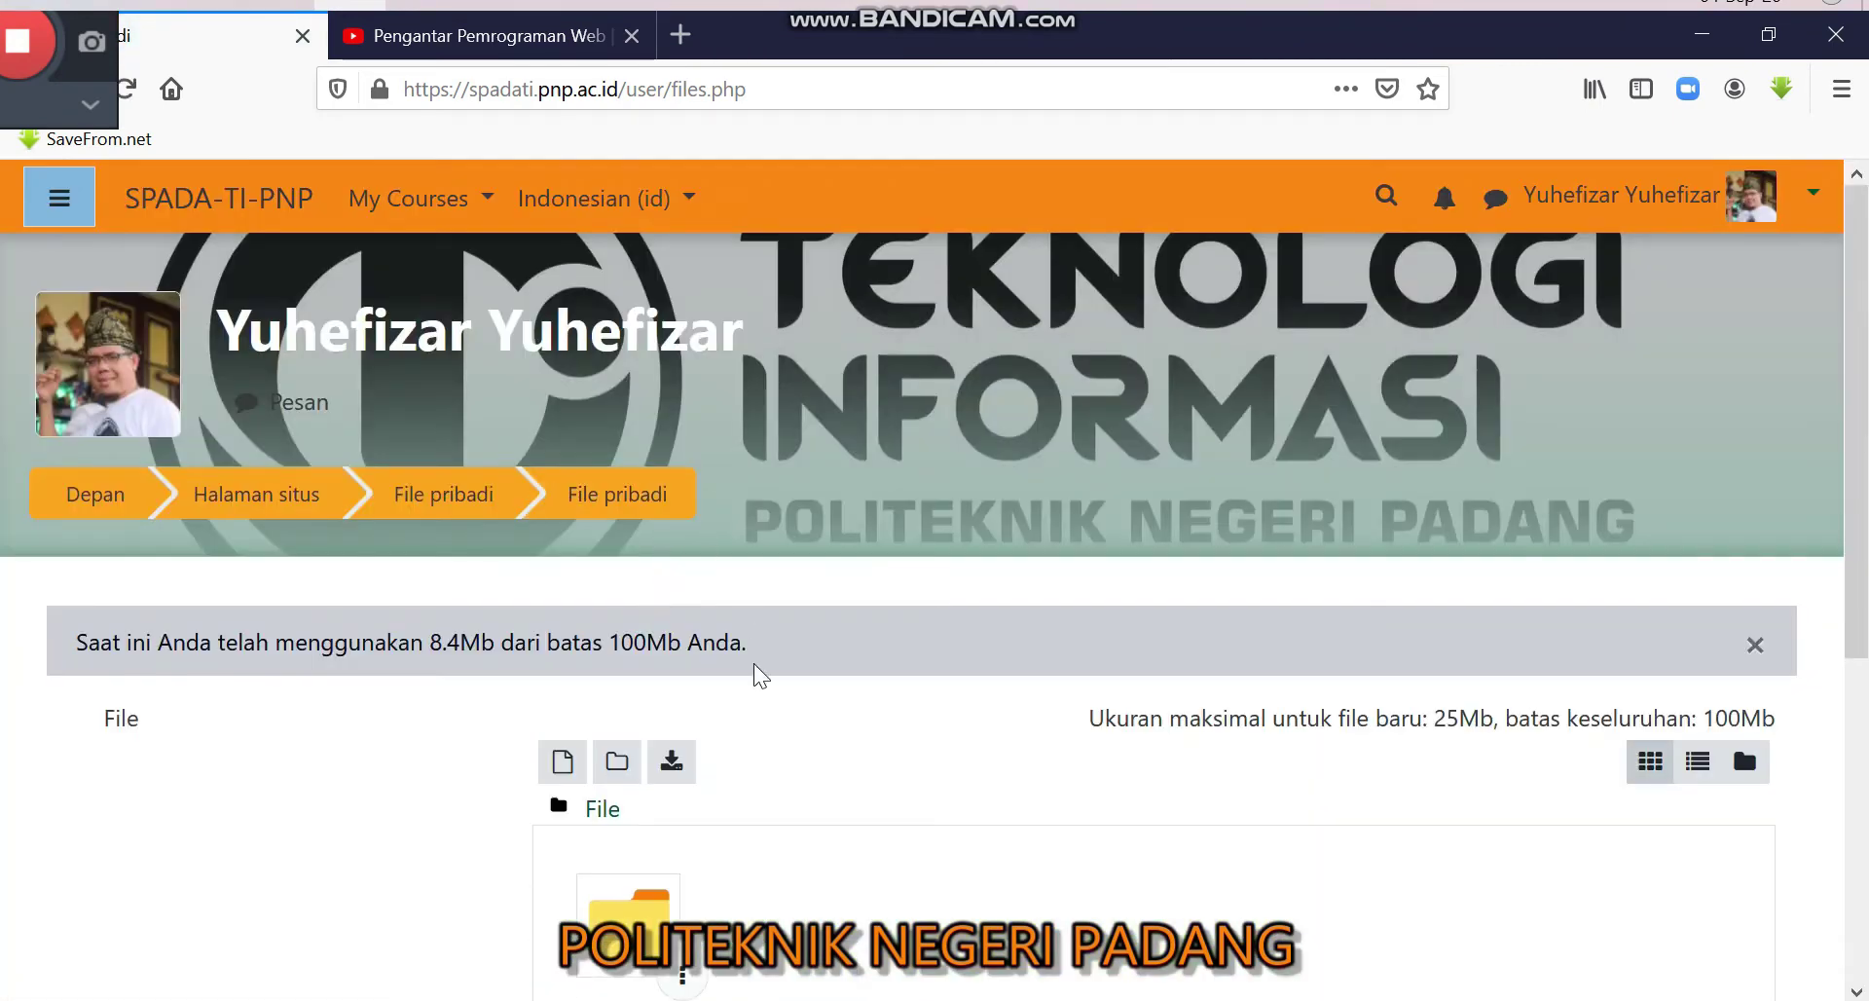
scroll(759, 681, "down", 3)
left_click(659, 828)
Step: Return to the RPL4402 Praktek Pemrograman Web course page
left_click(488, 202)
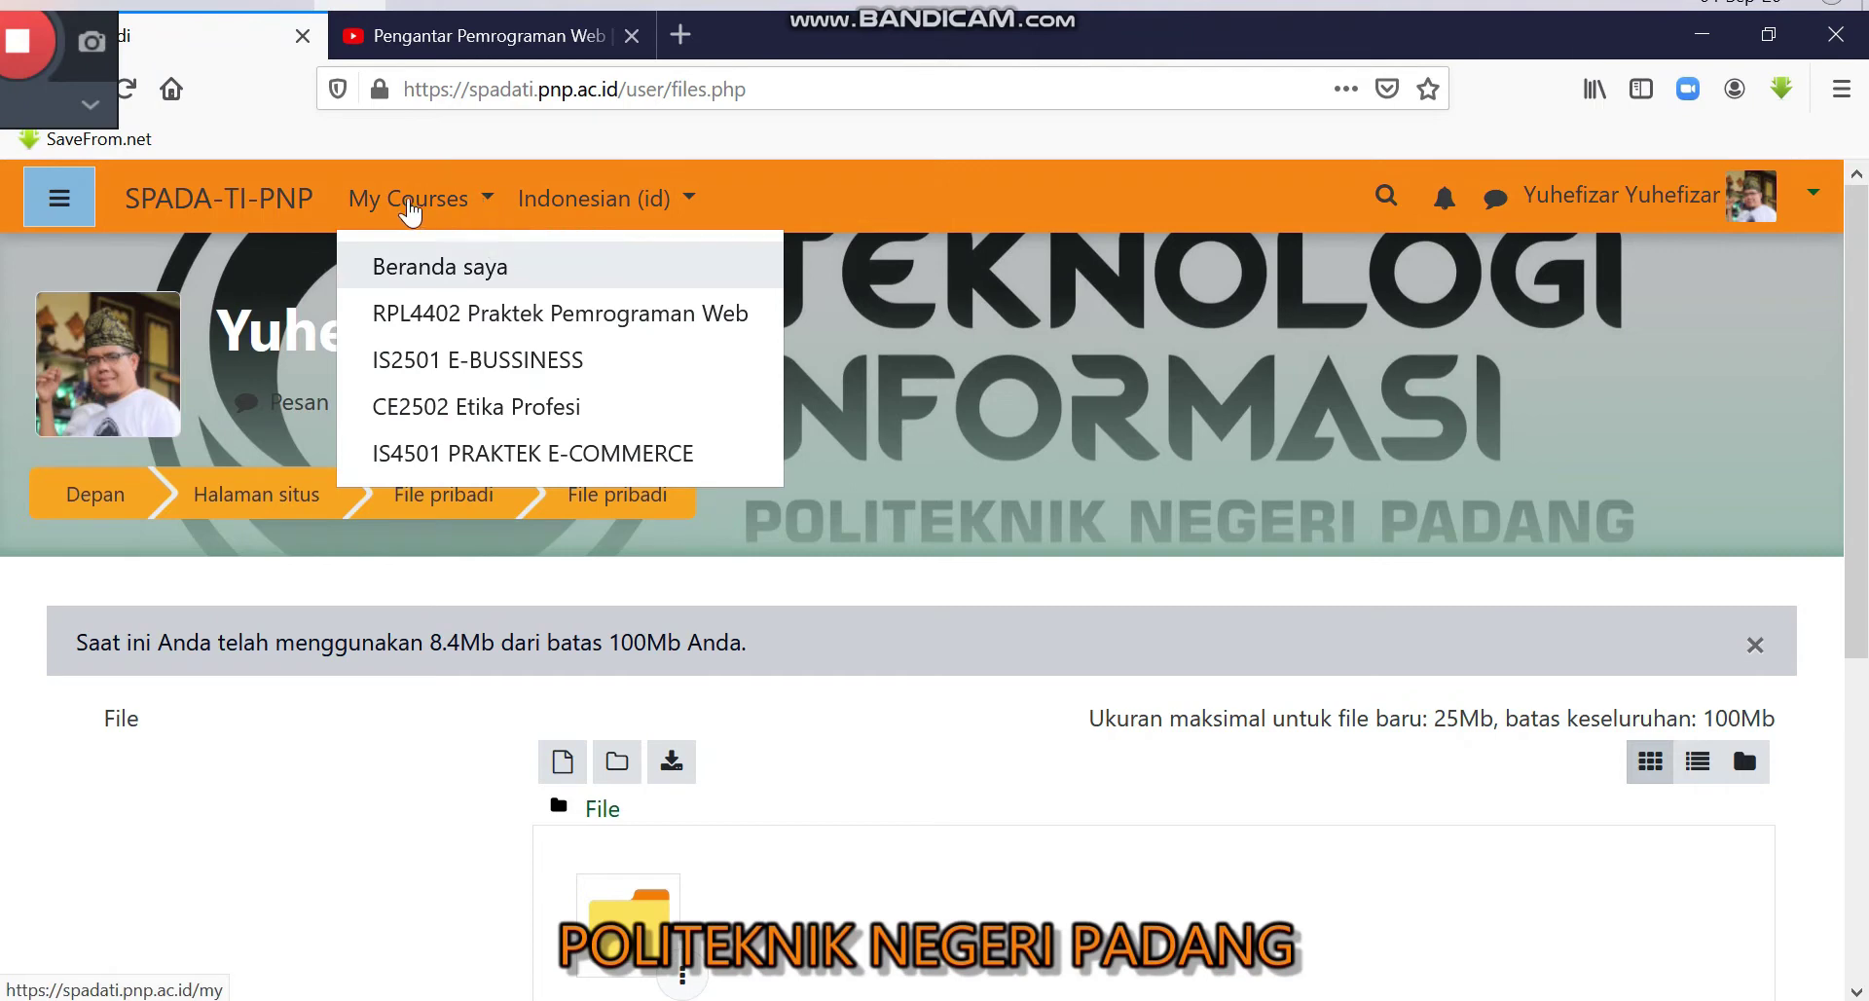
left_click(429, 312)
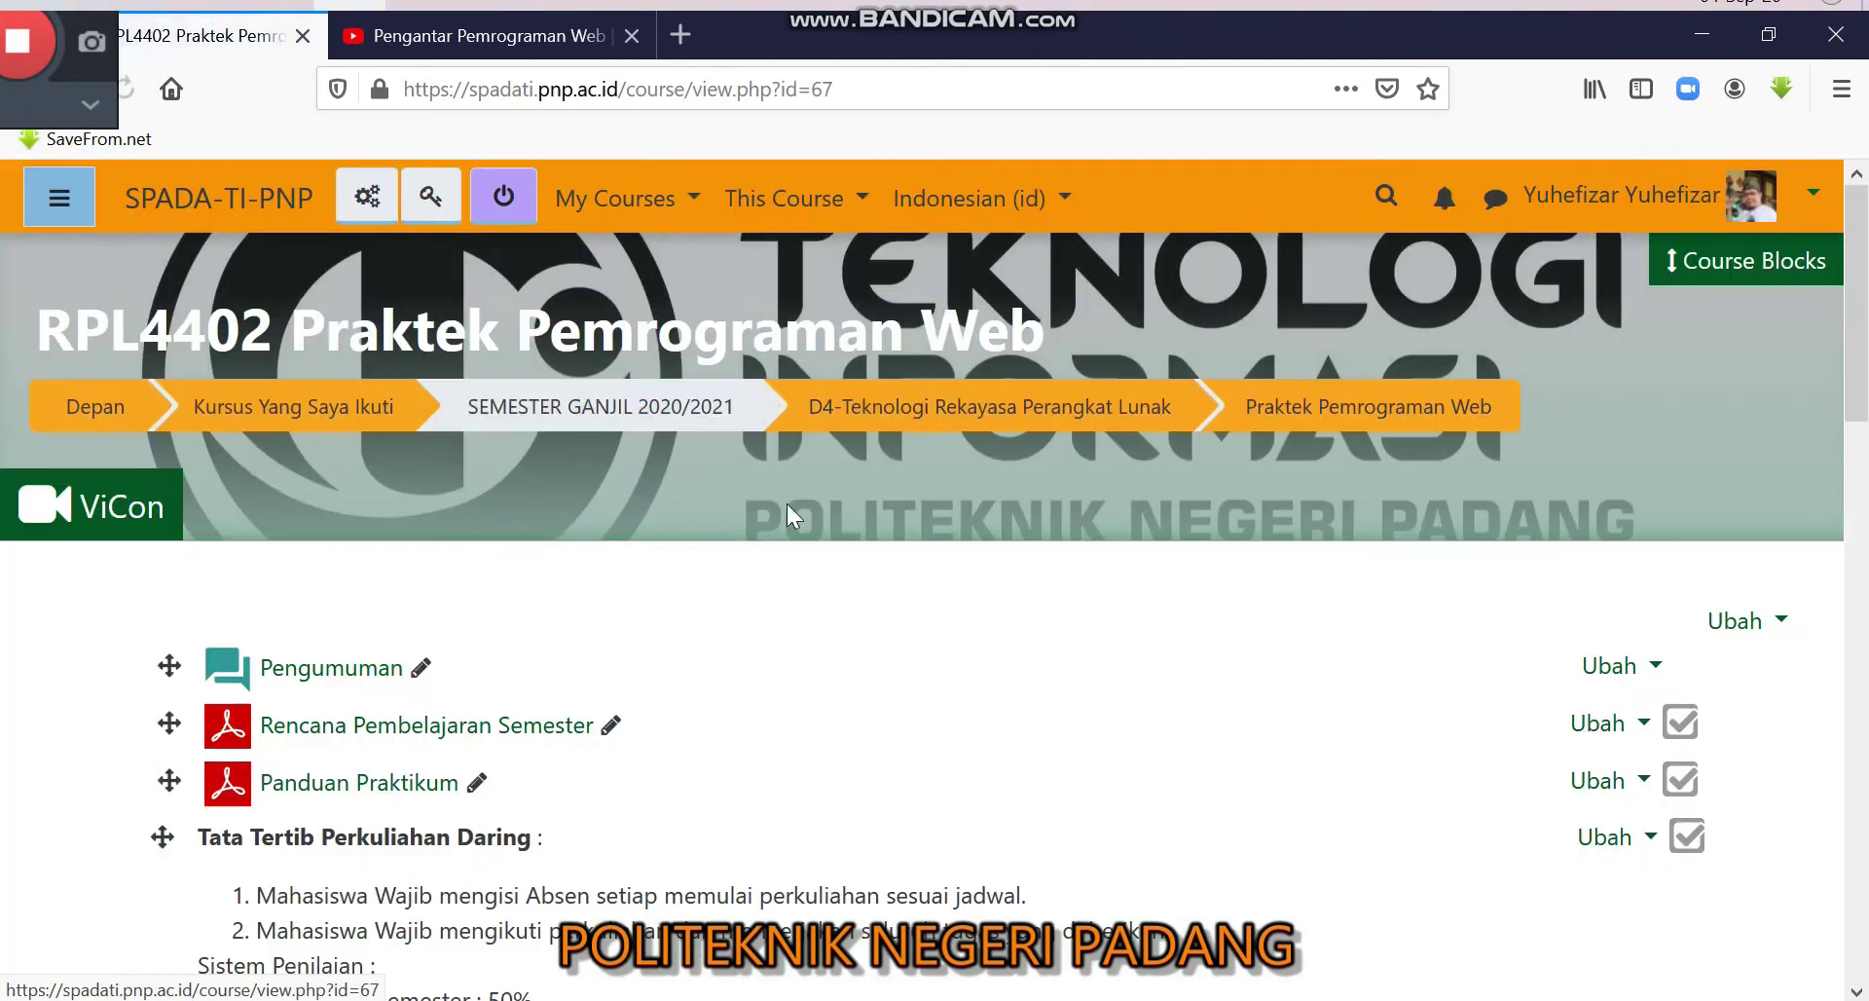
Step: Rename the "topic 1" section of the course as "Pertemuan 1 : Pengantar Pemrograman Web"
scroll(926, 650, "down", 3)
scroll(918, 643, "down", 3)
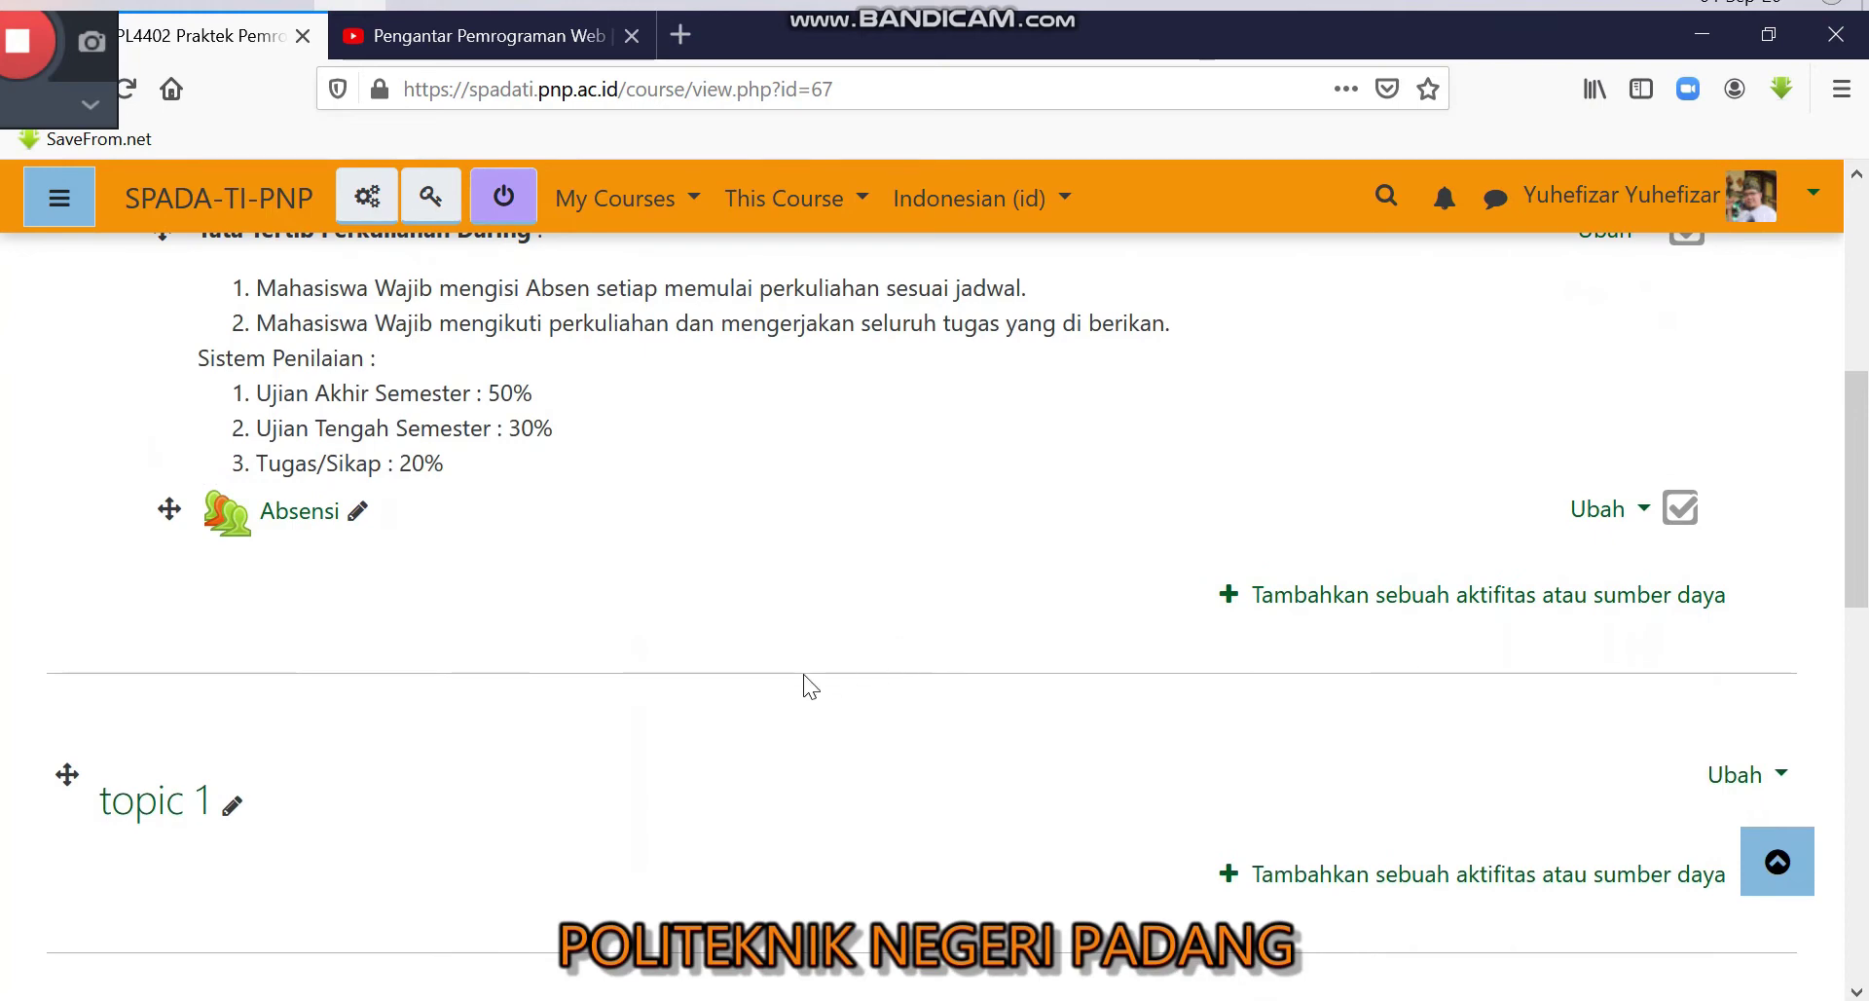
left_click(231, 806)
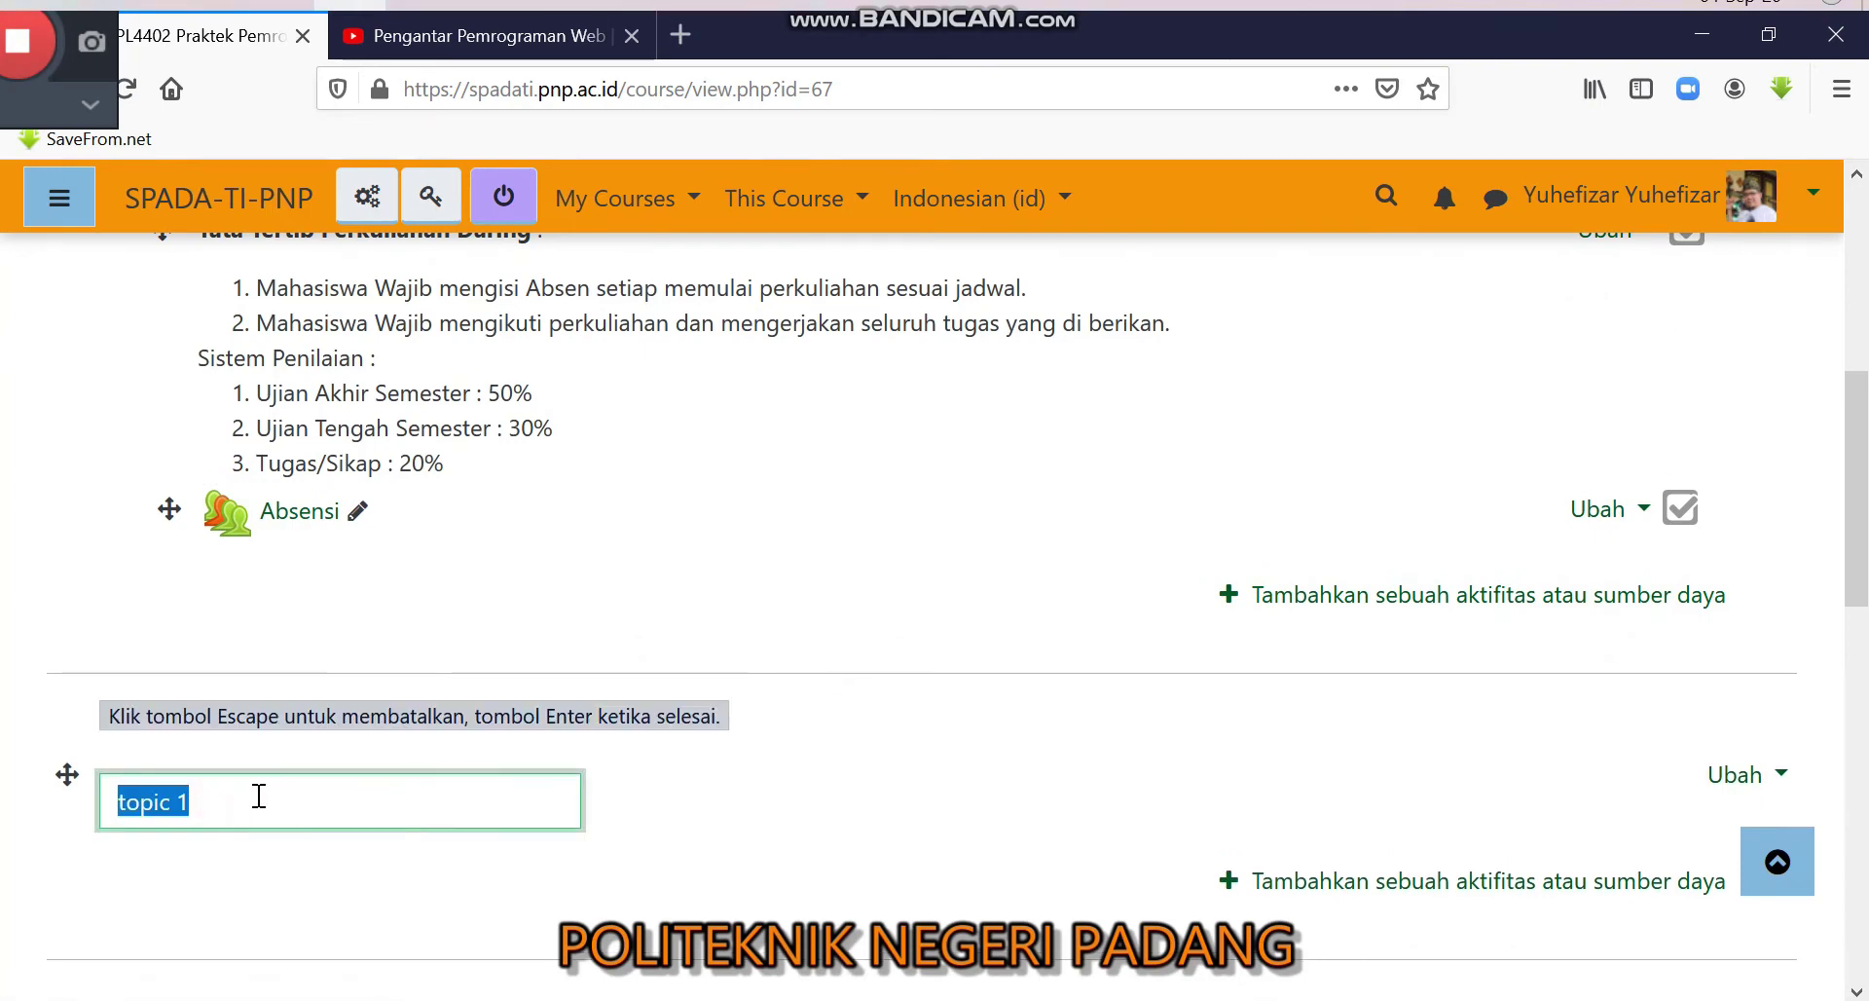
type("Pertemu")
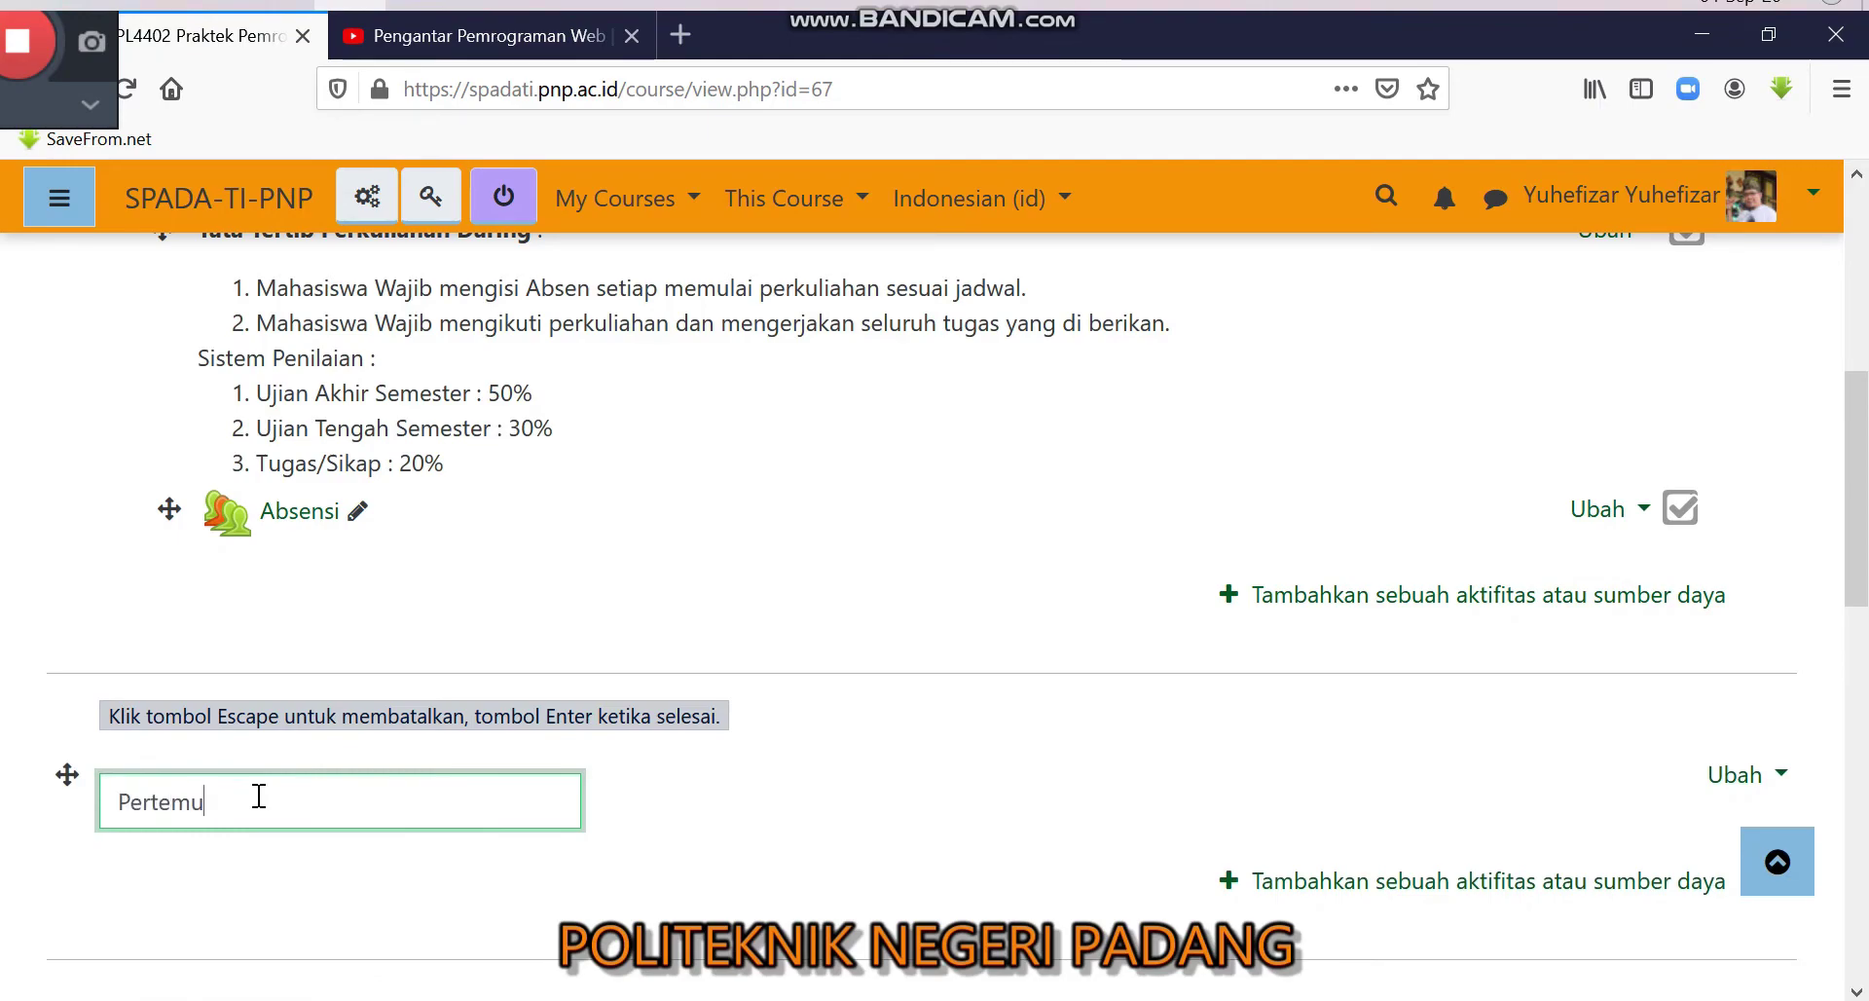
type("an 1 ")
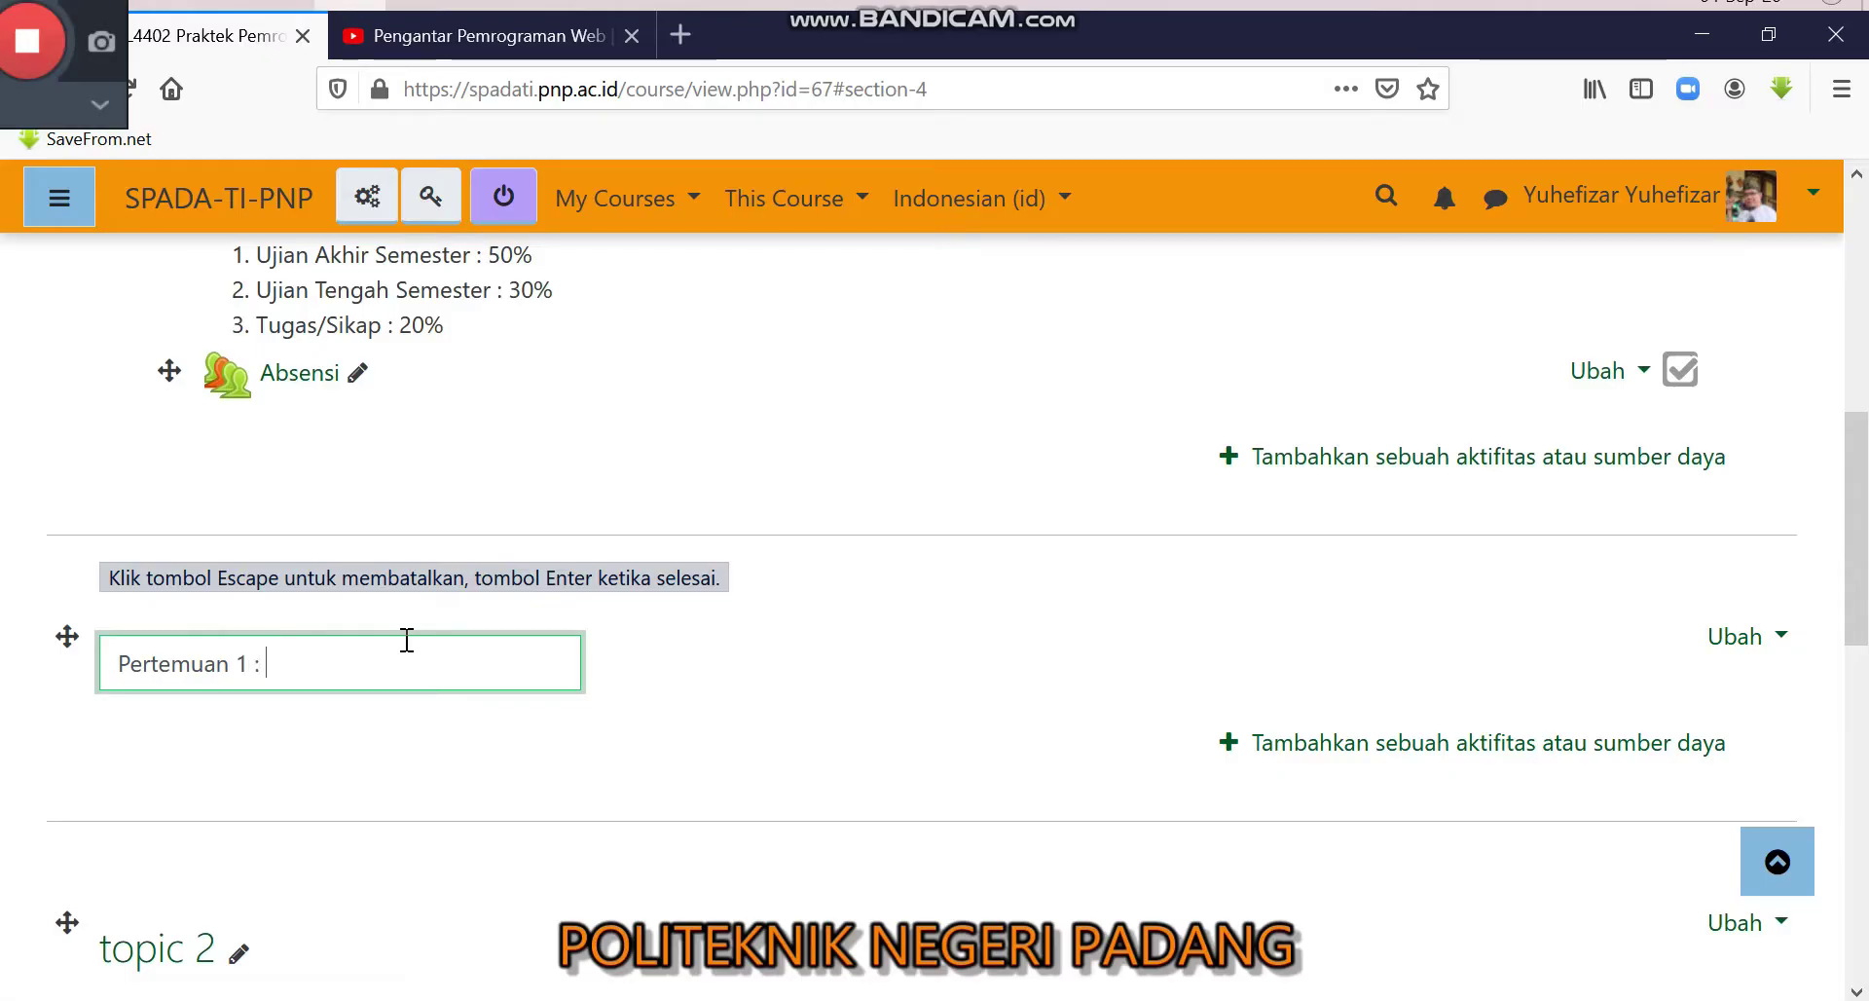
type(": Pengantar Pemrograma")
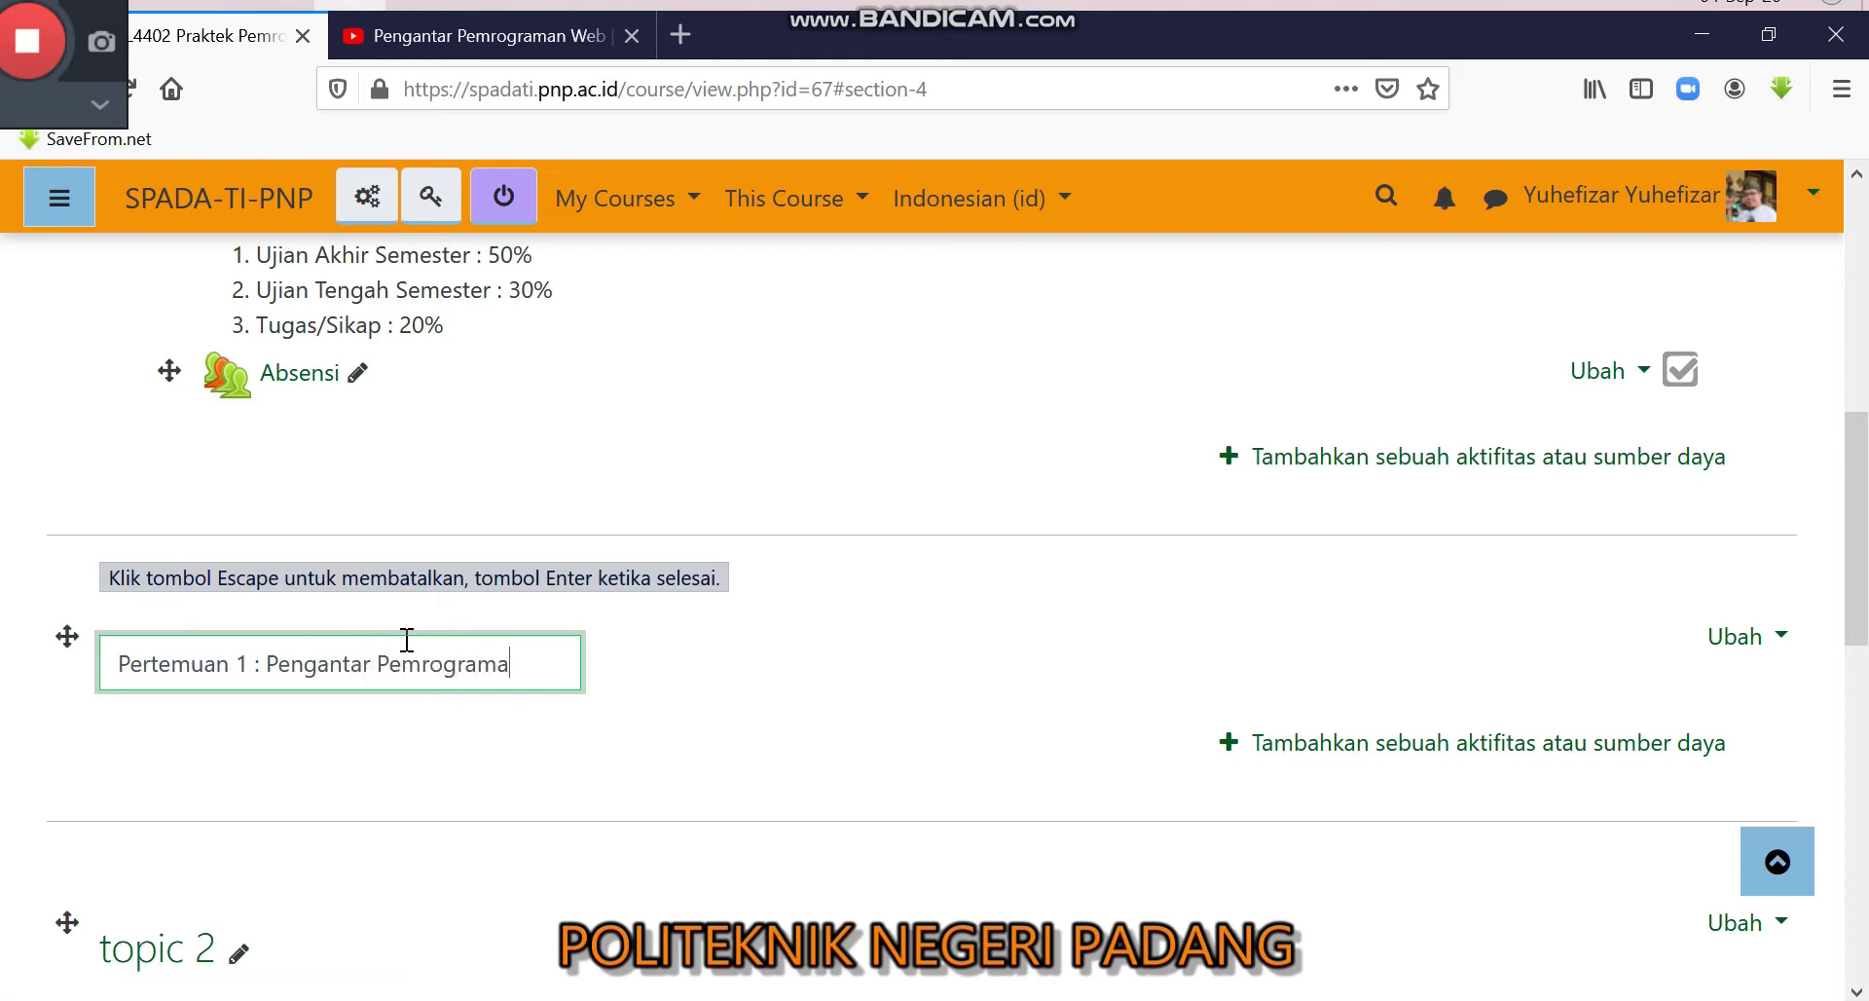
type("n Web")
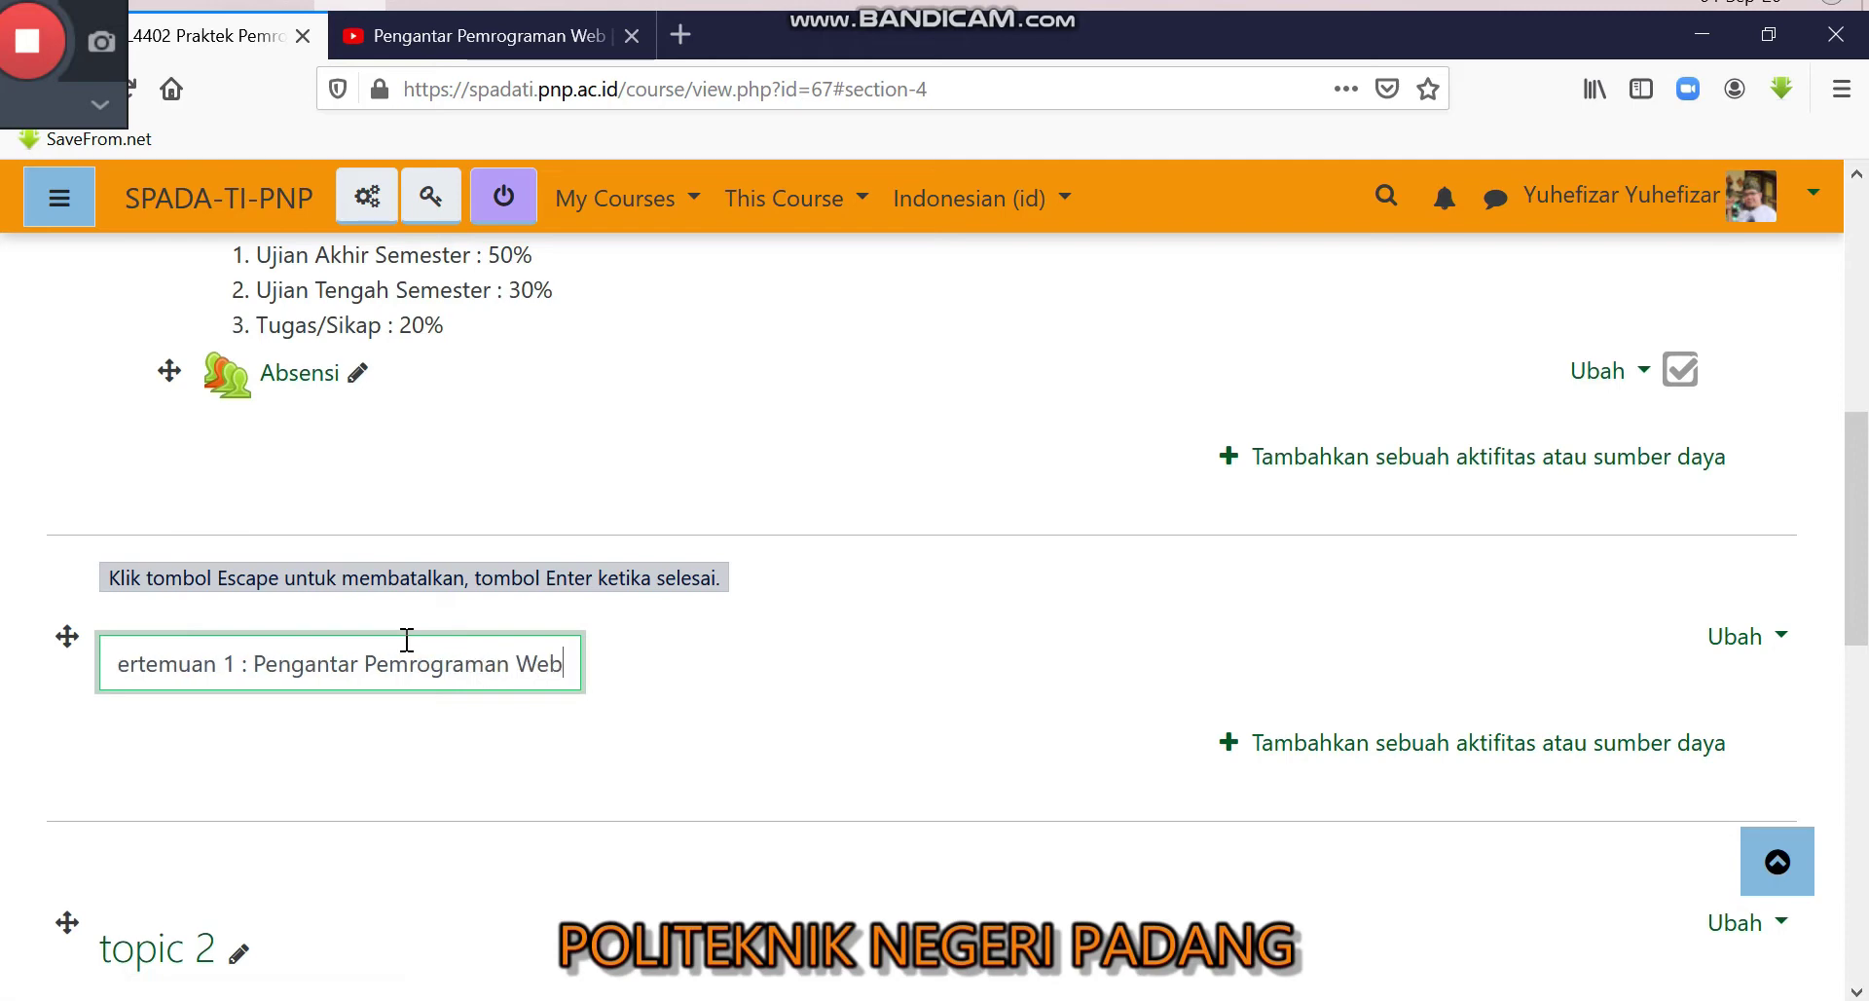
key("Return")
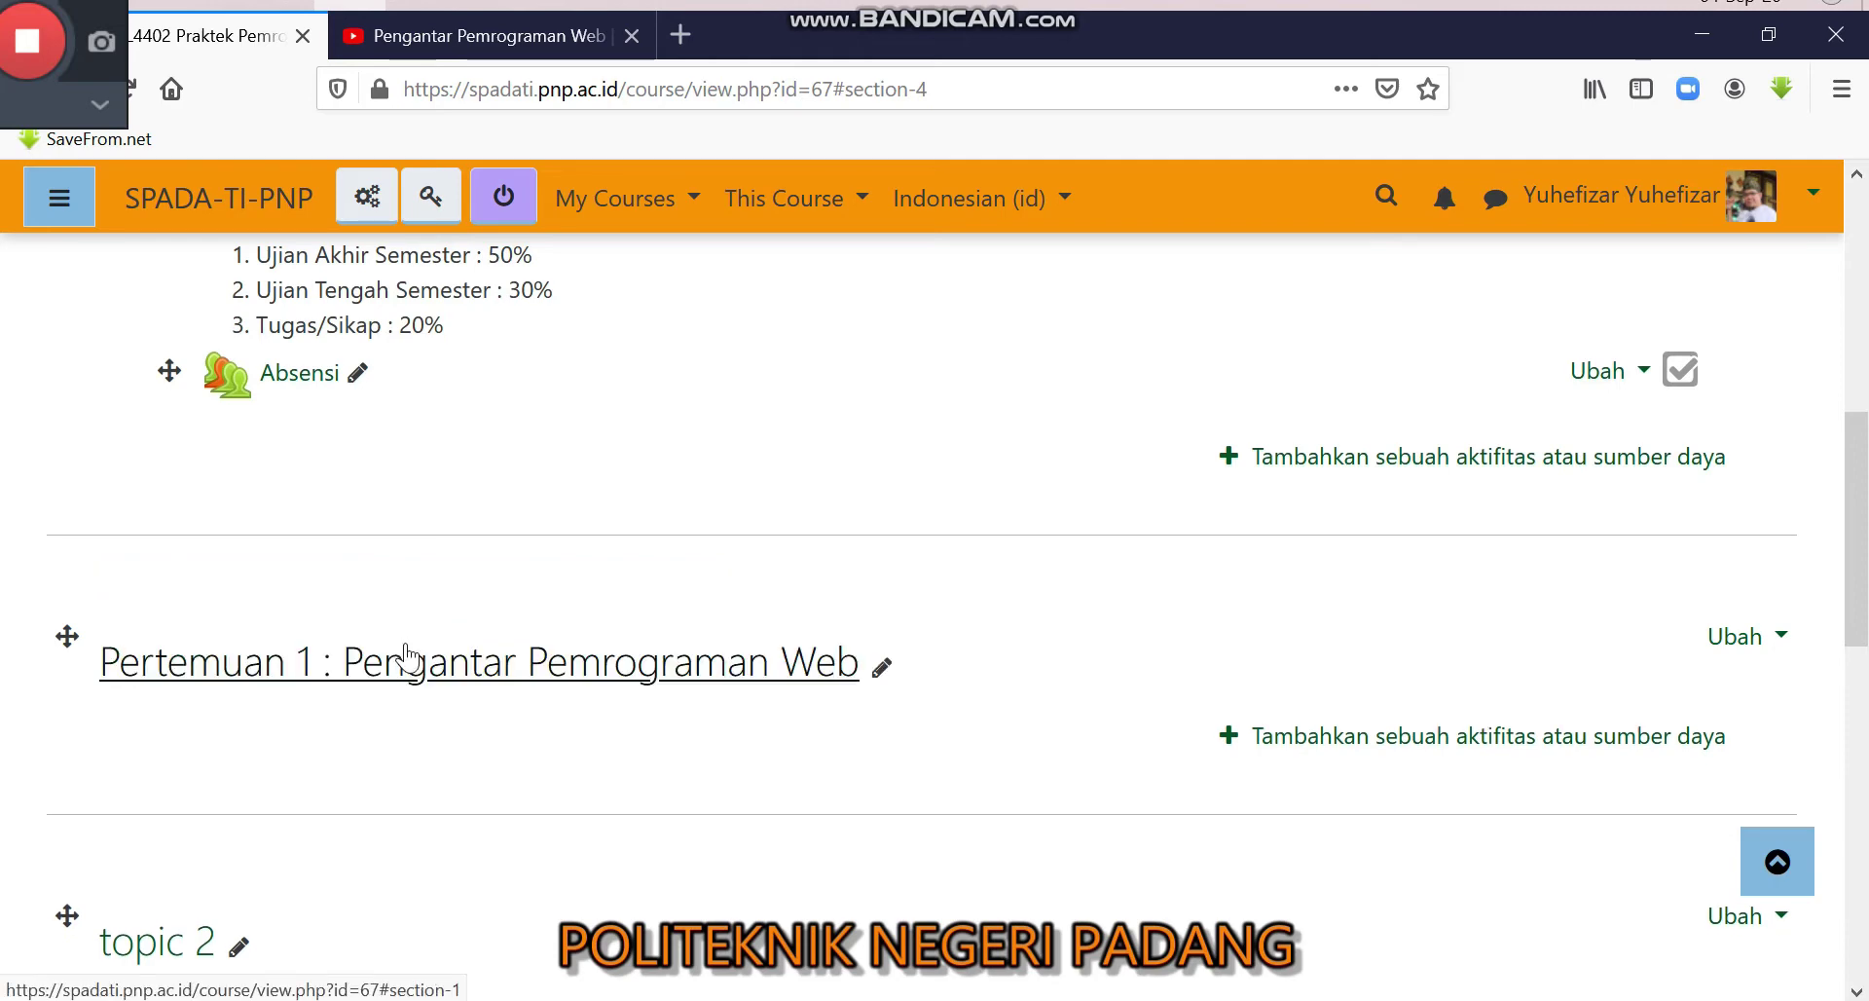
Step: Rename the "topic 2" section as "Pertemuan 2 : Konsep Dasar HTML"
scroll(407, 657, "down", 2)
left_click(238, 795)
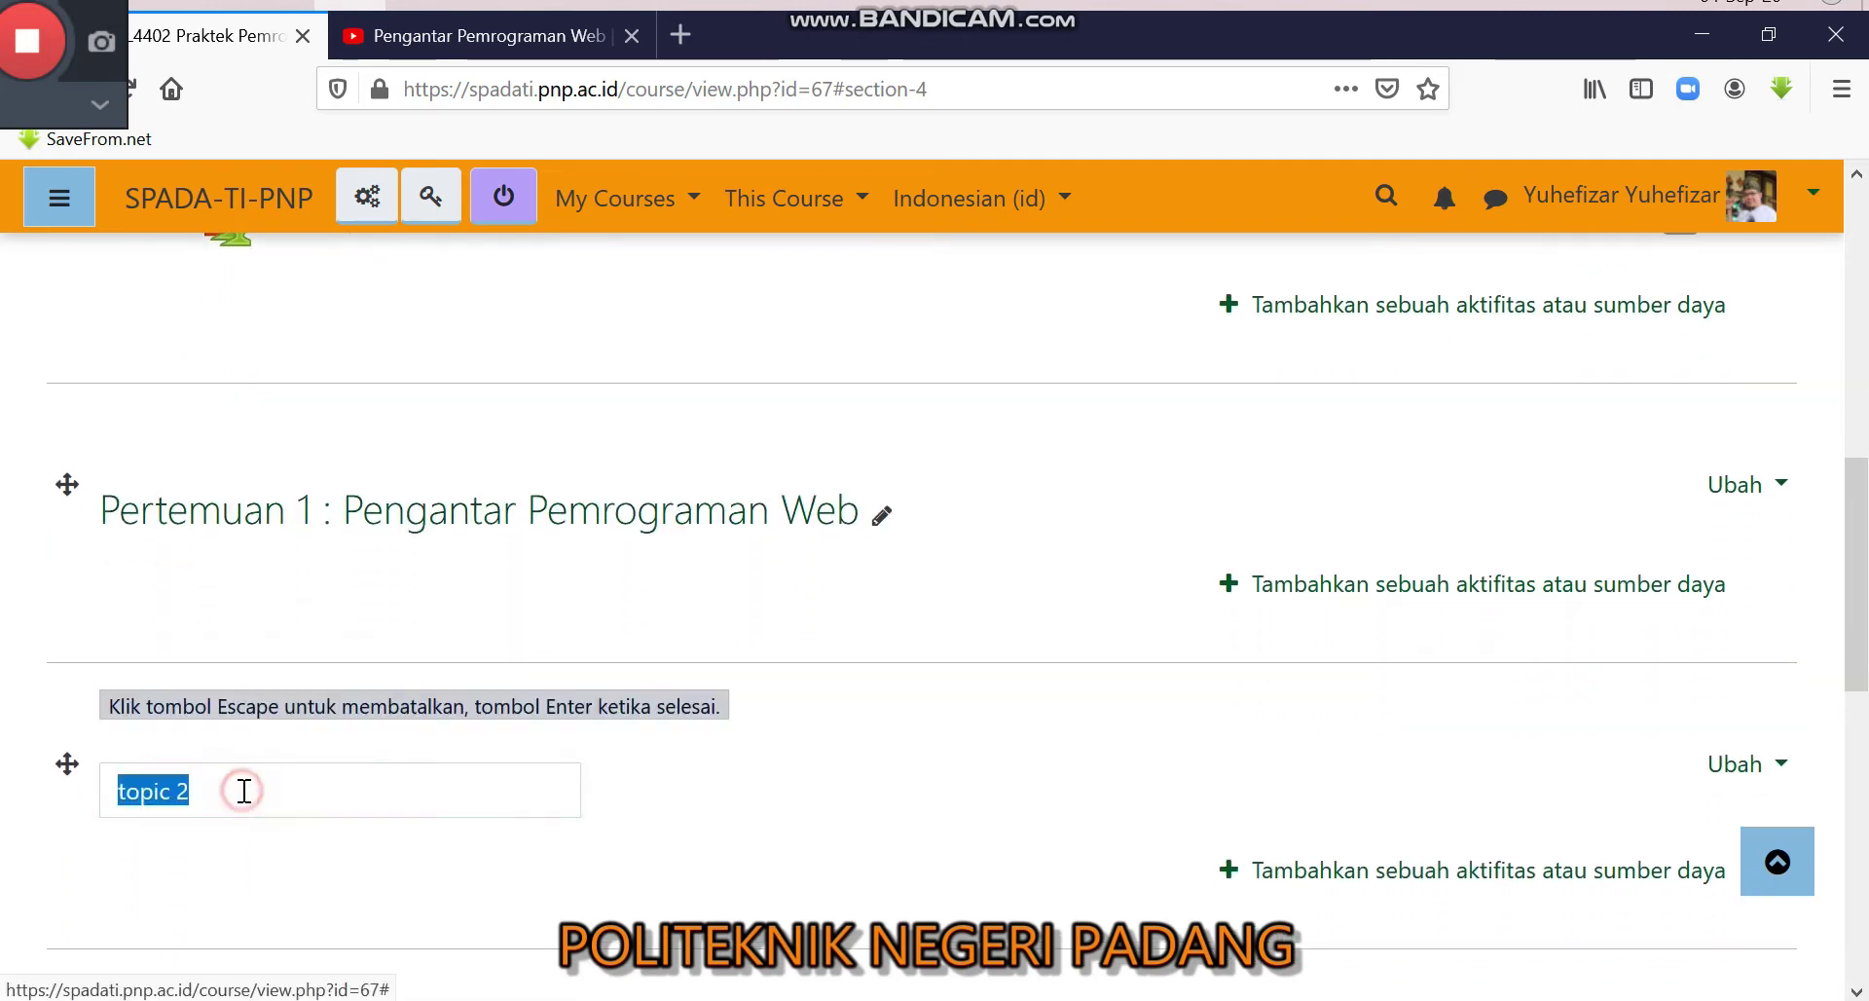
type("Pertemuan 2 :")
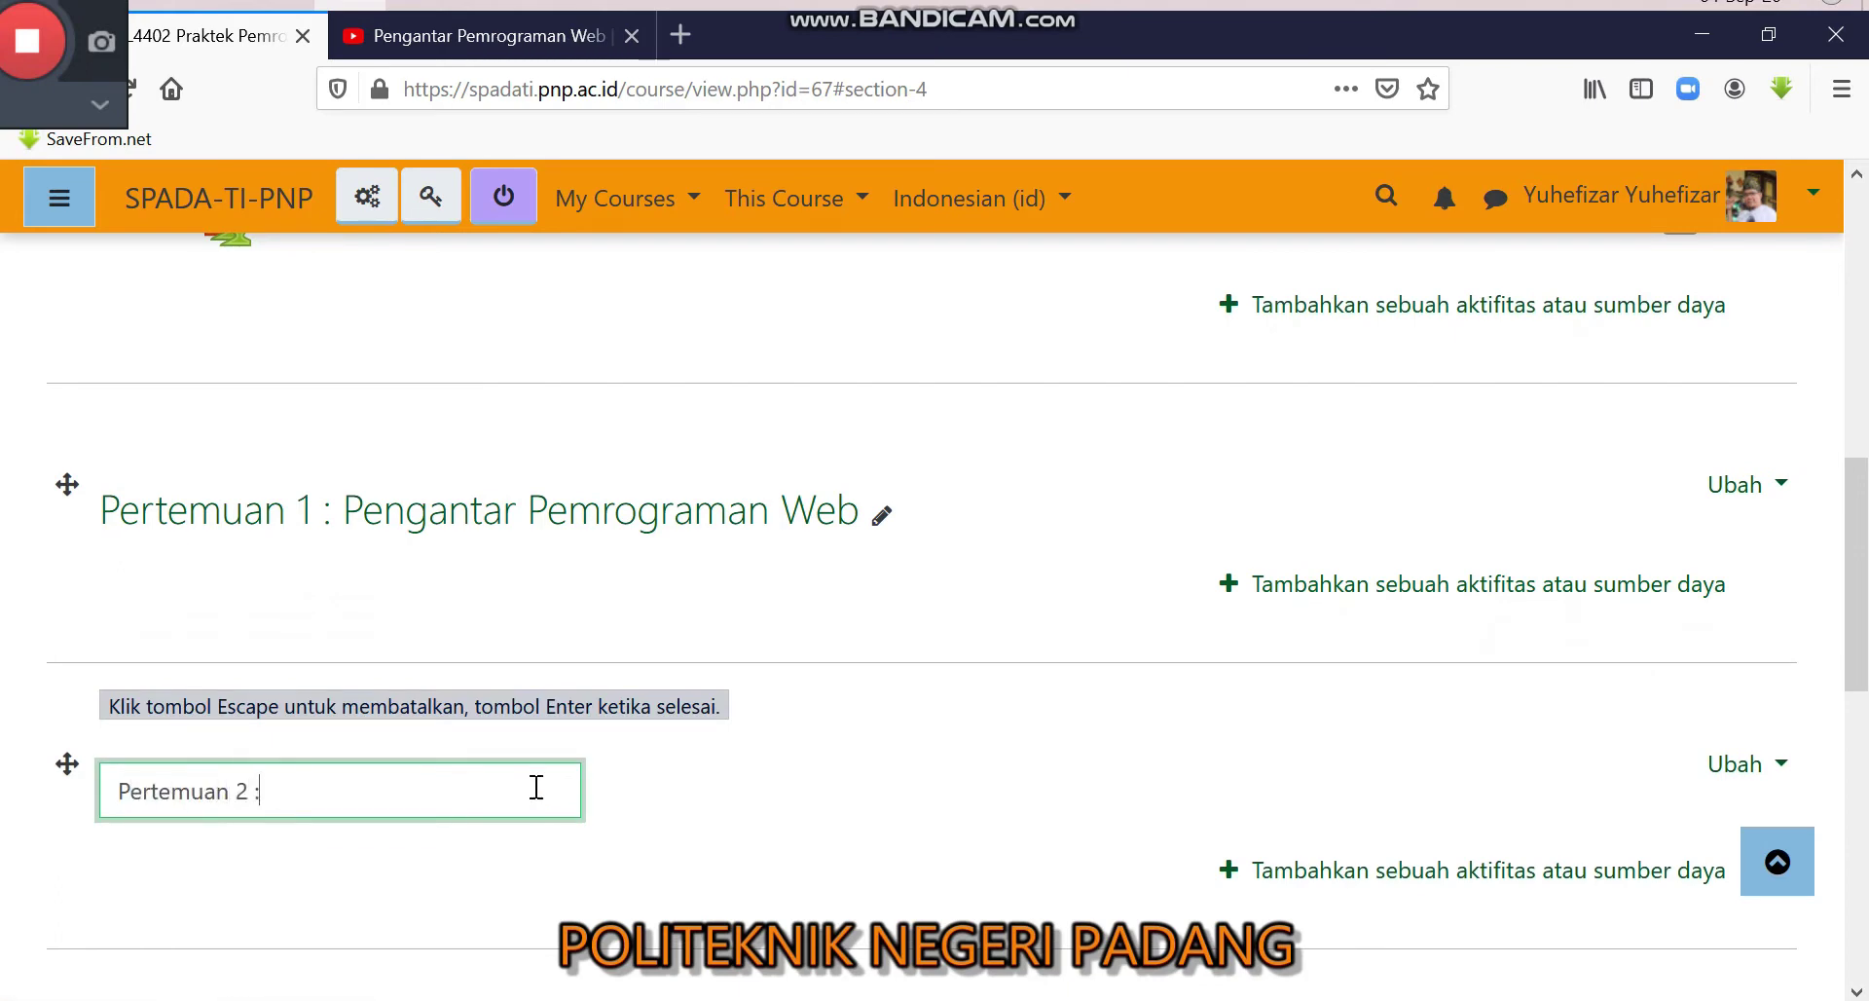
type(" Konsep D")
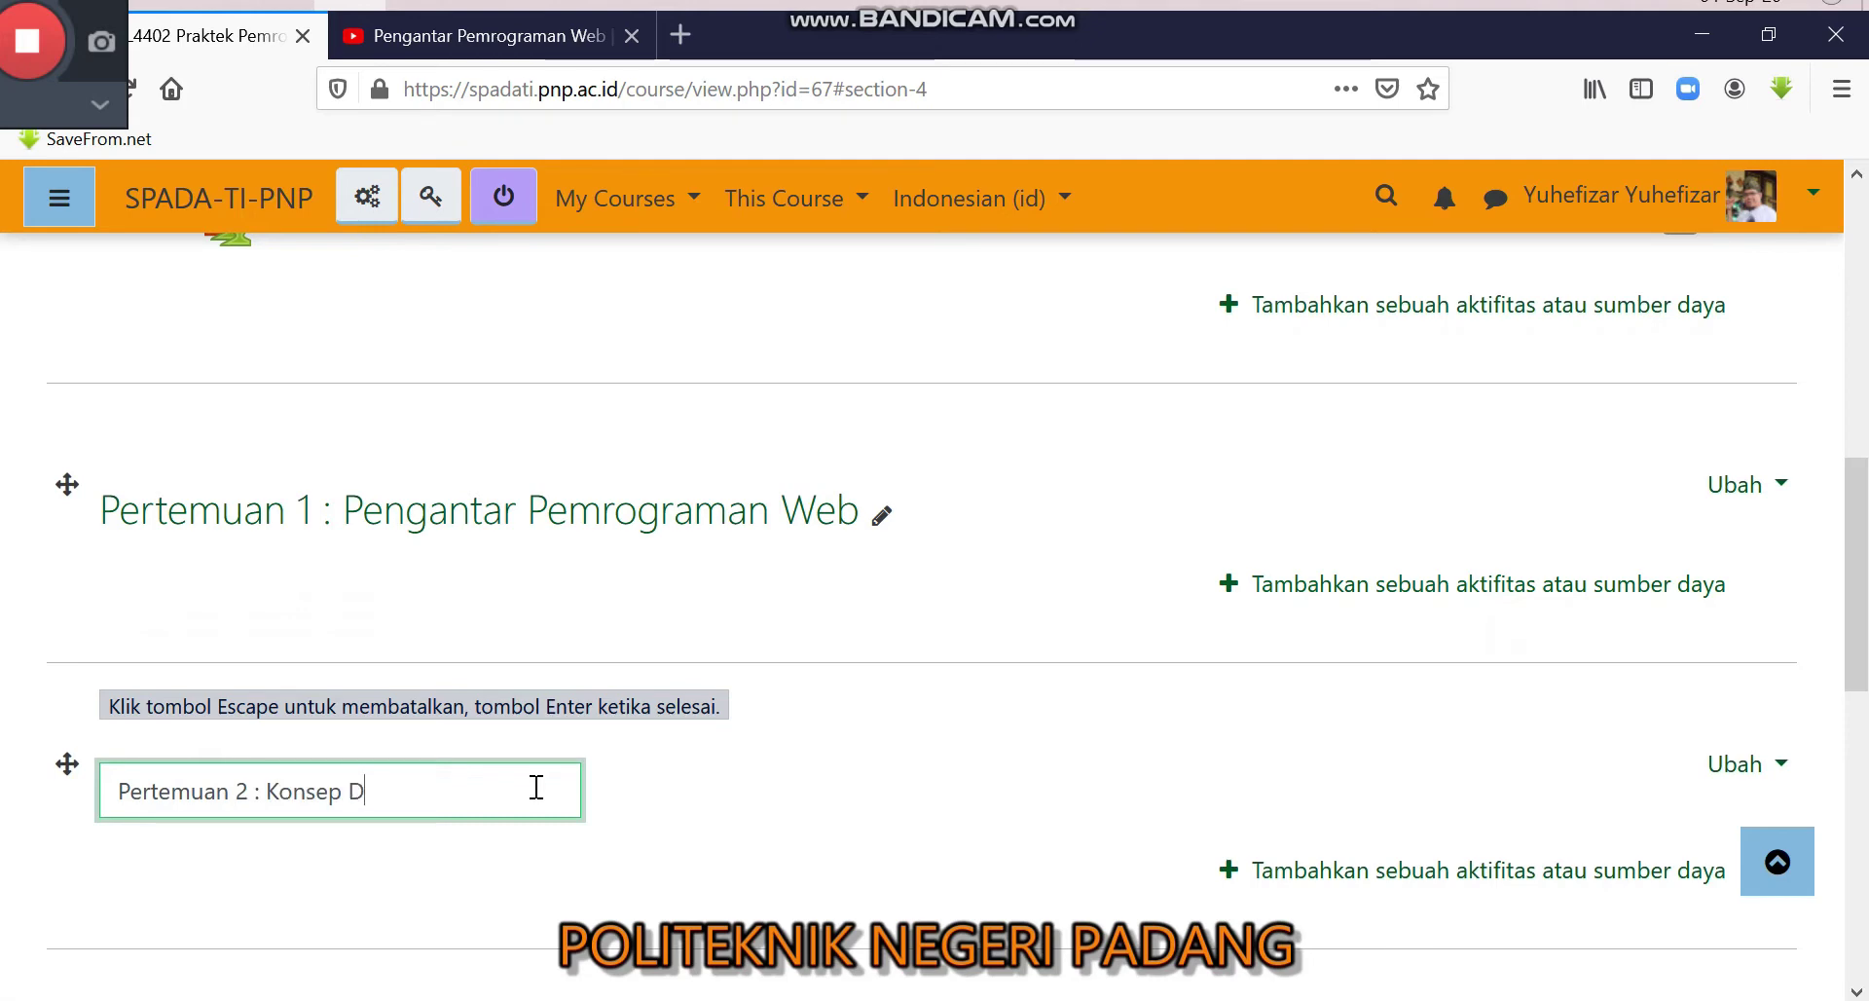
type("asar HTM")
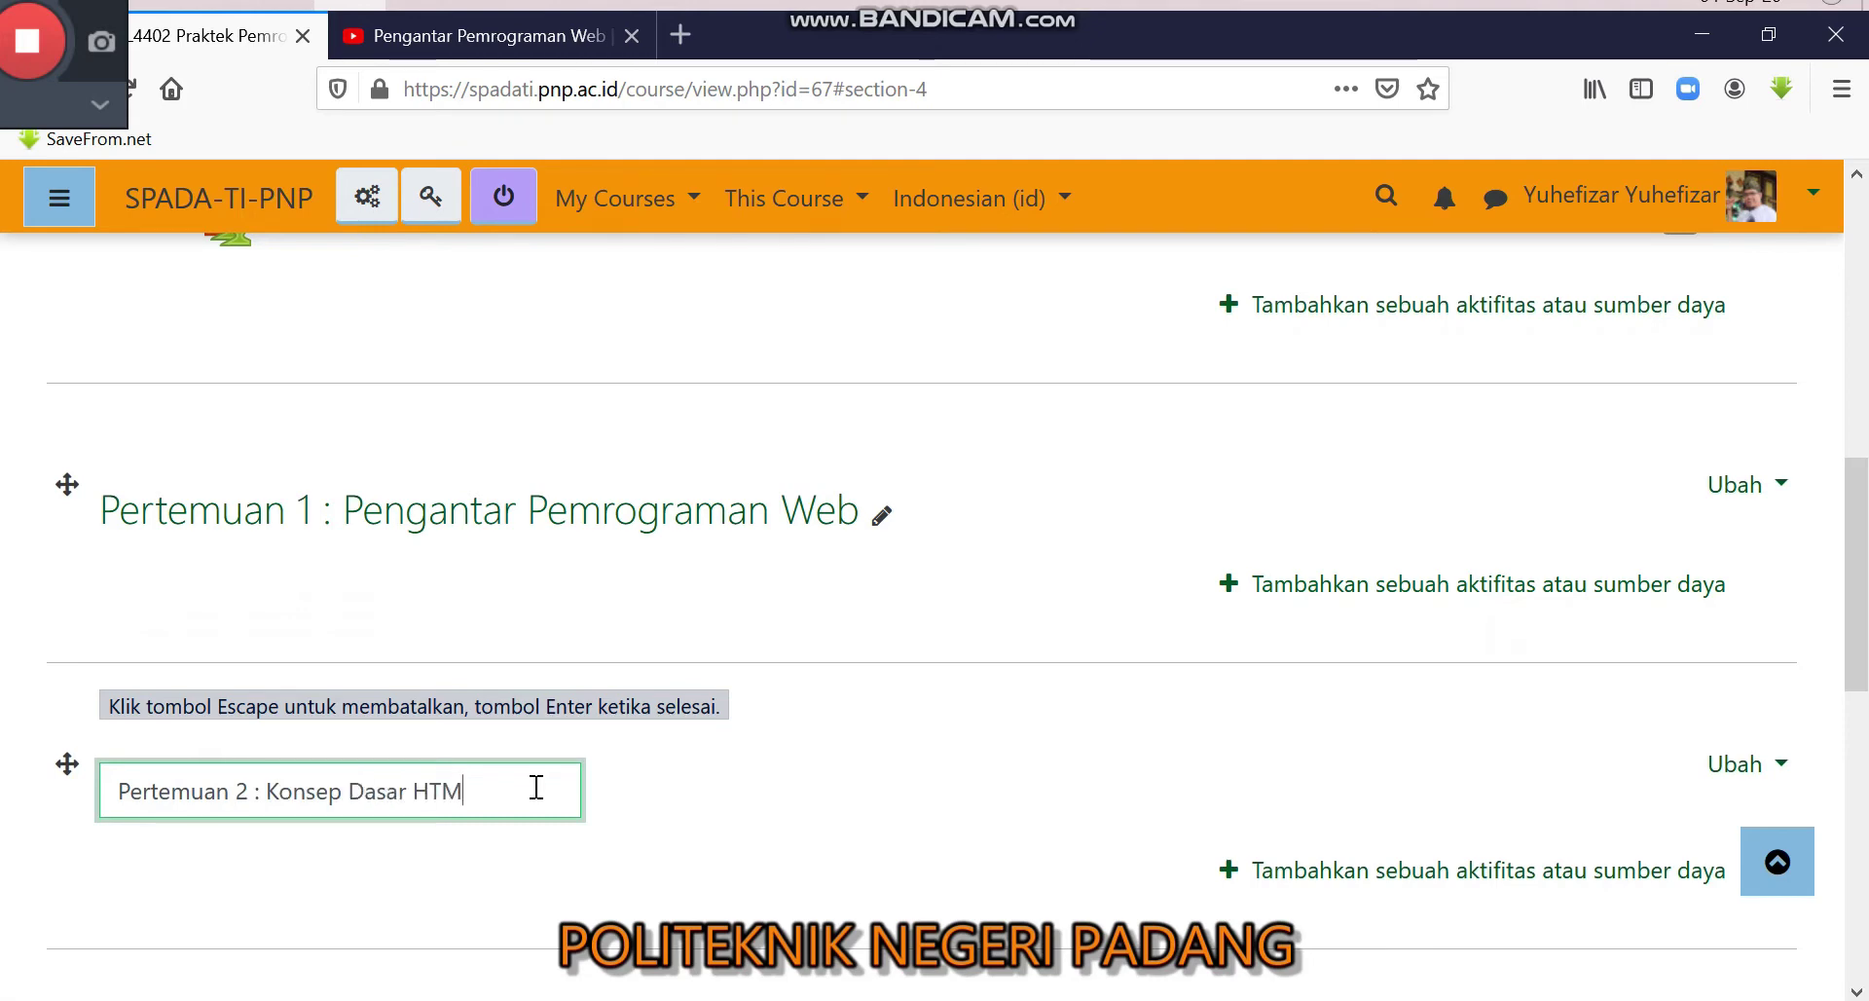
type("L")
key("Return")
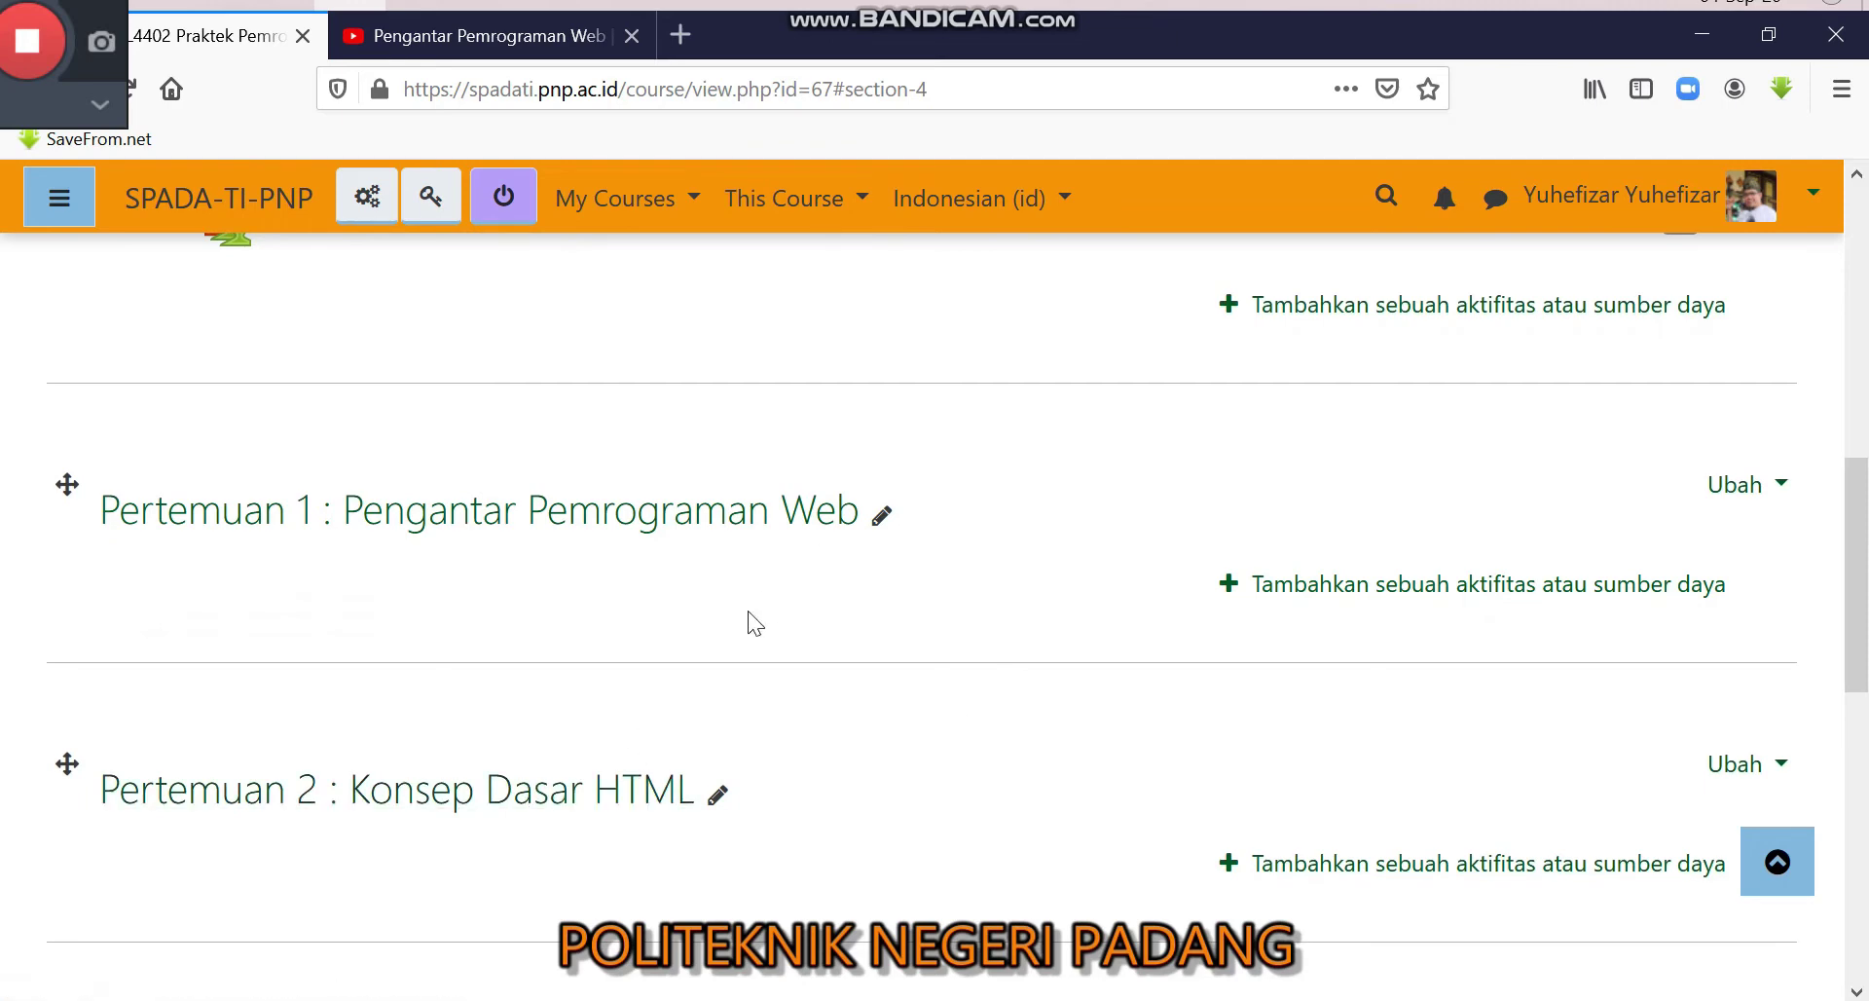
Step: Add one topic after topik 4 at the end of the course, followed by another four topics
scroll(750, 623, "down", 5)
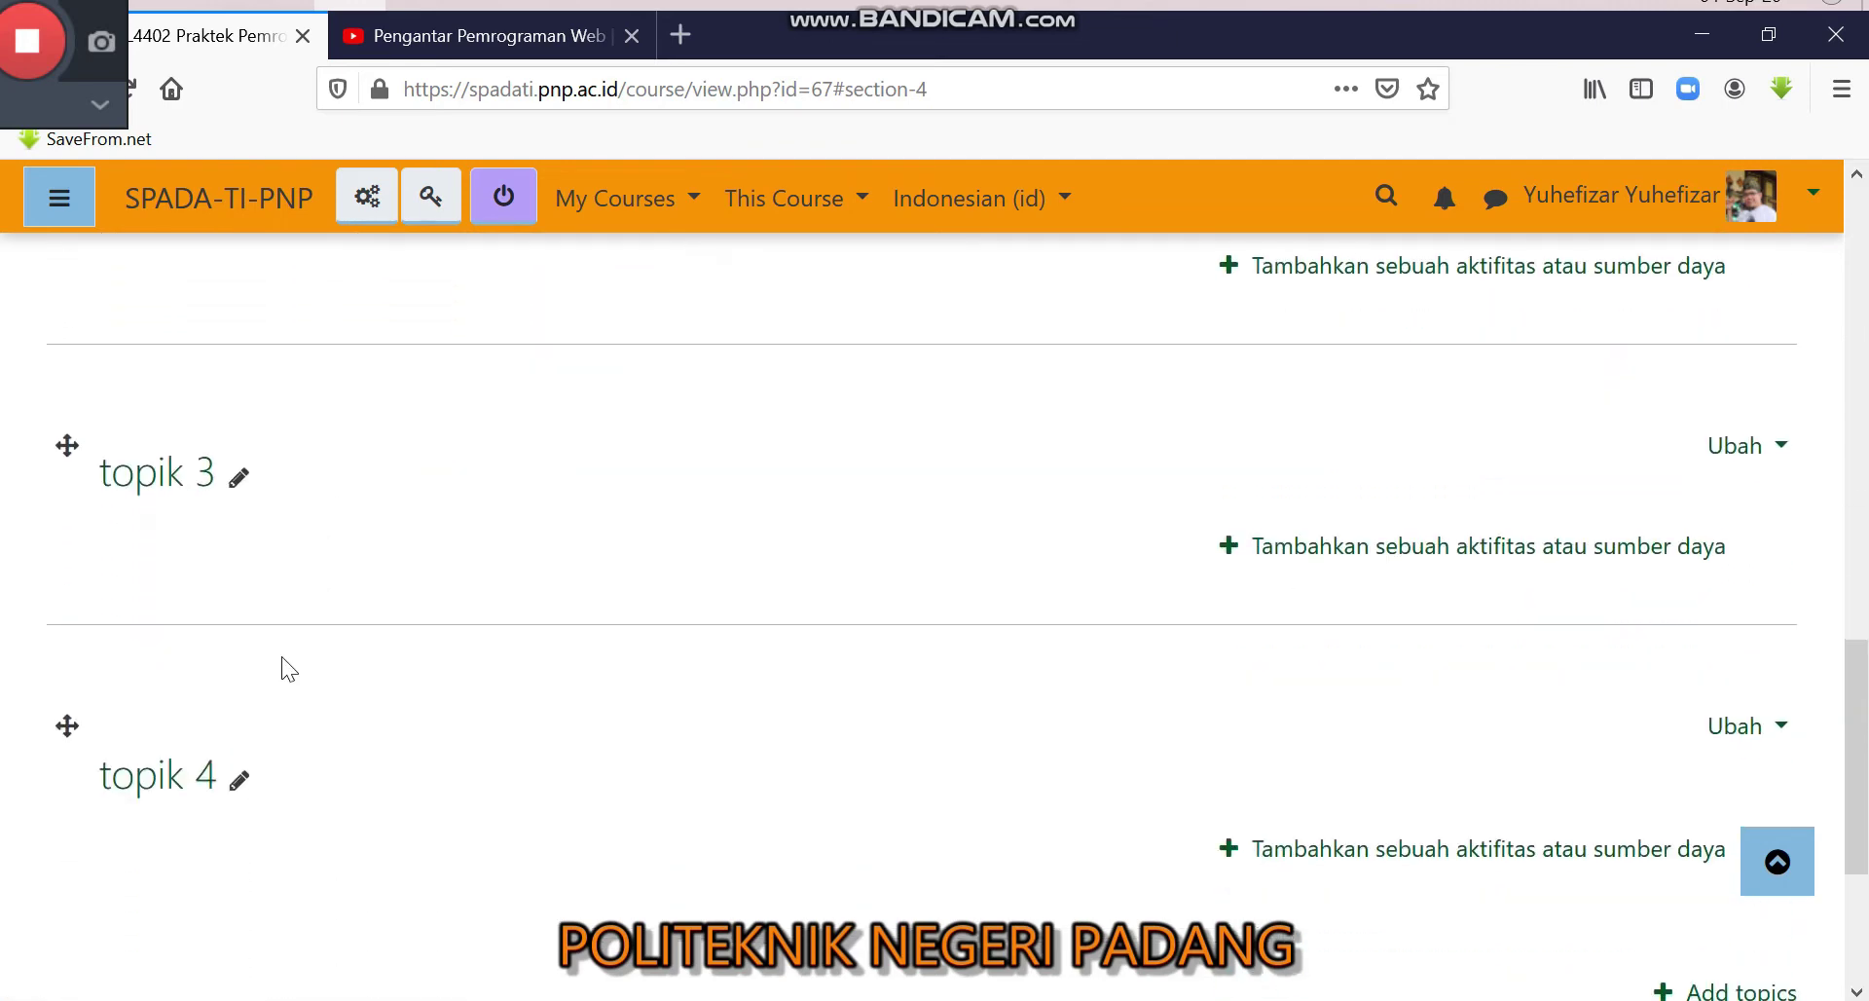
scroll(281, 660, "down", 2)
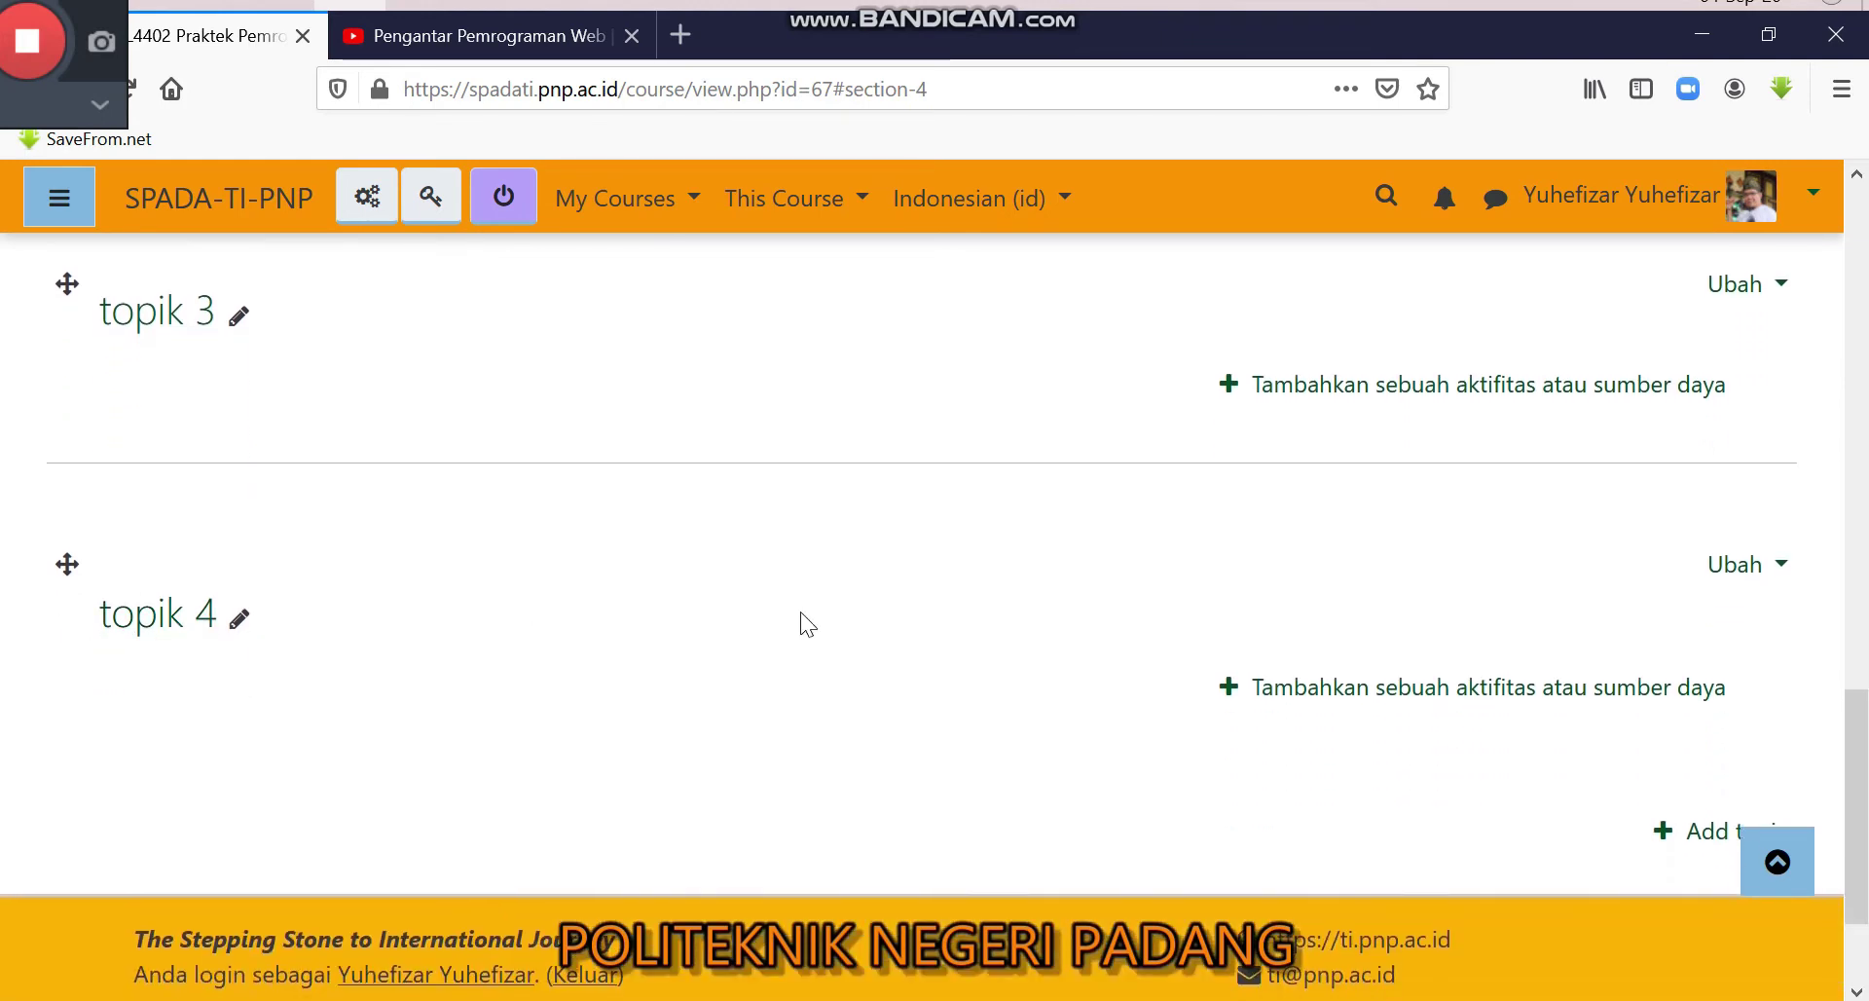
left_click(1704, 828)
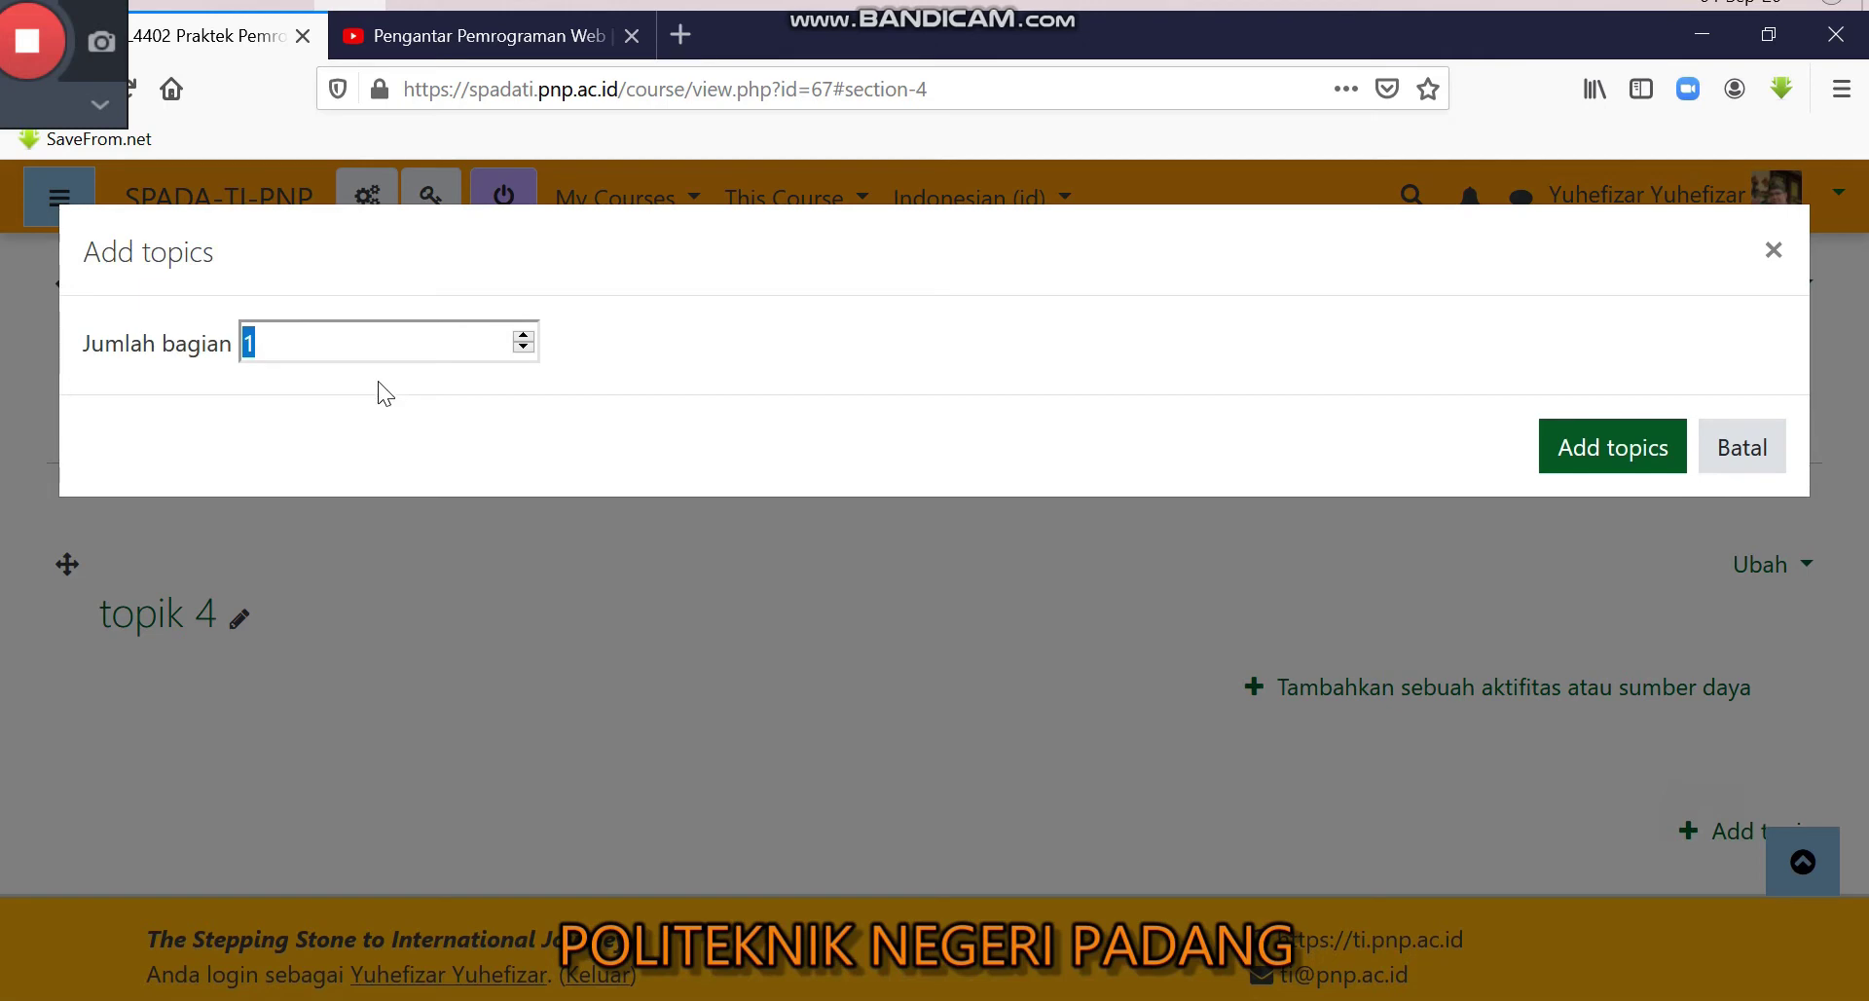
key("Return")
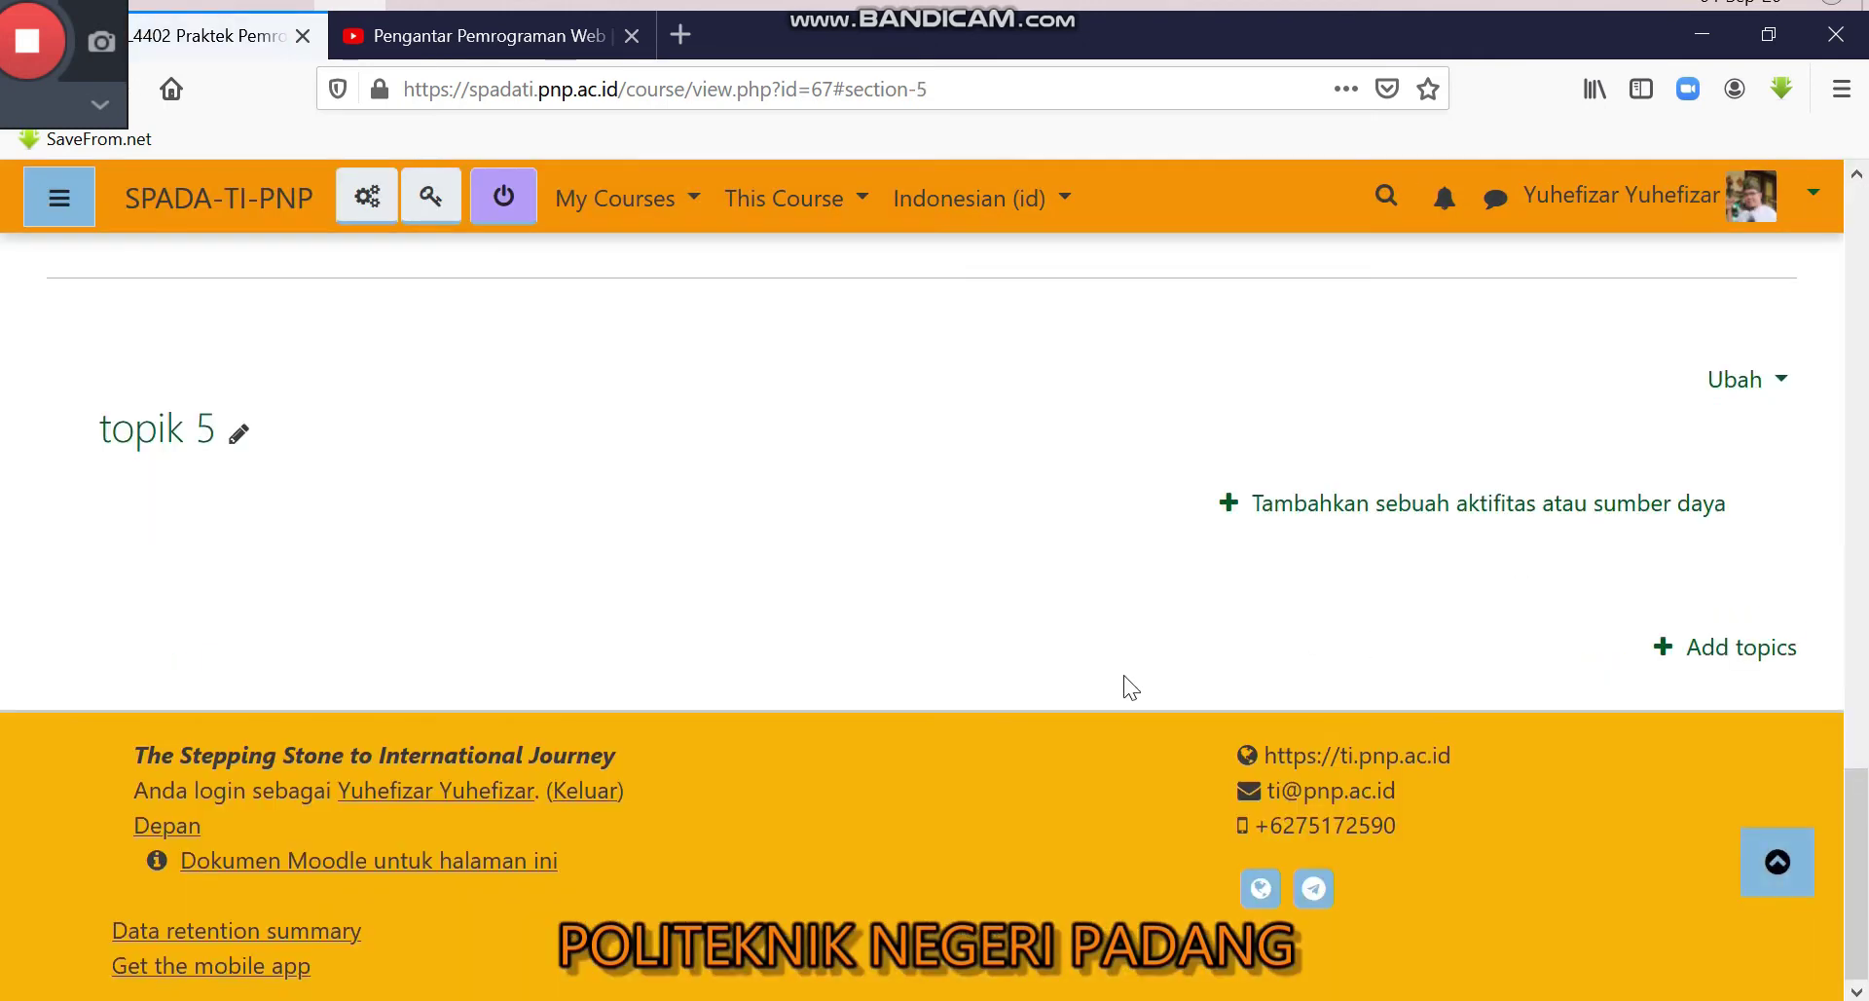
left_click(1743, 653)
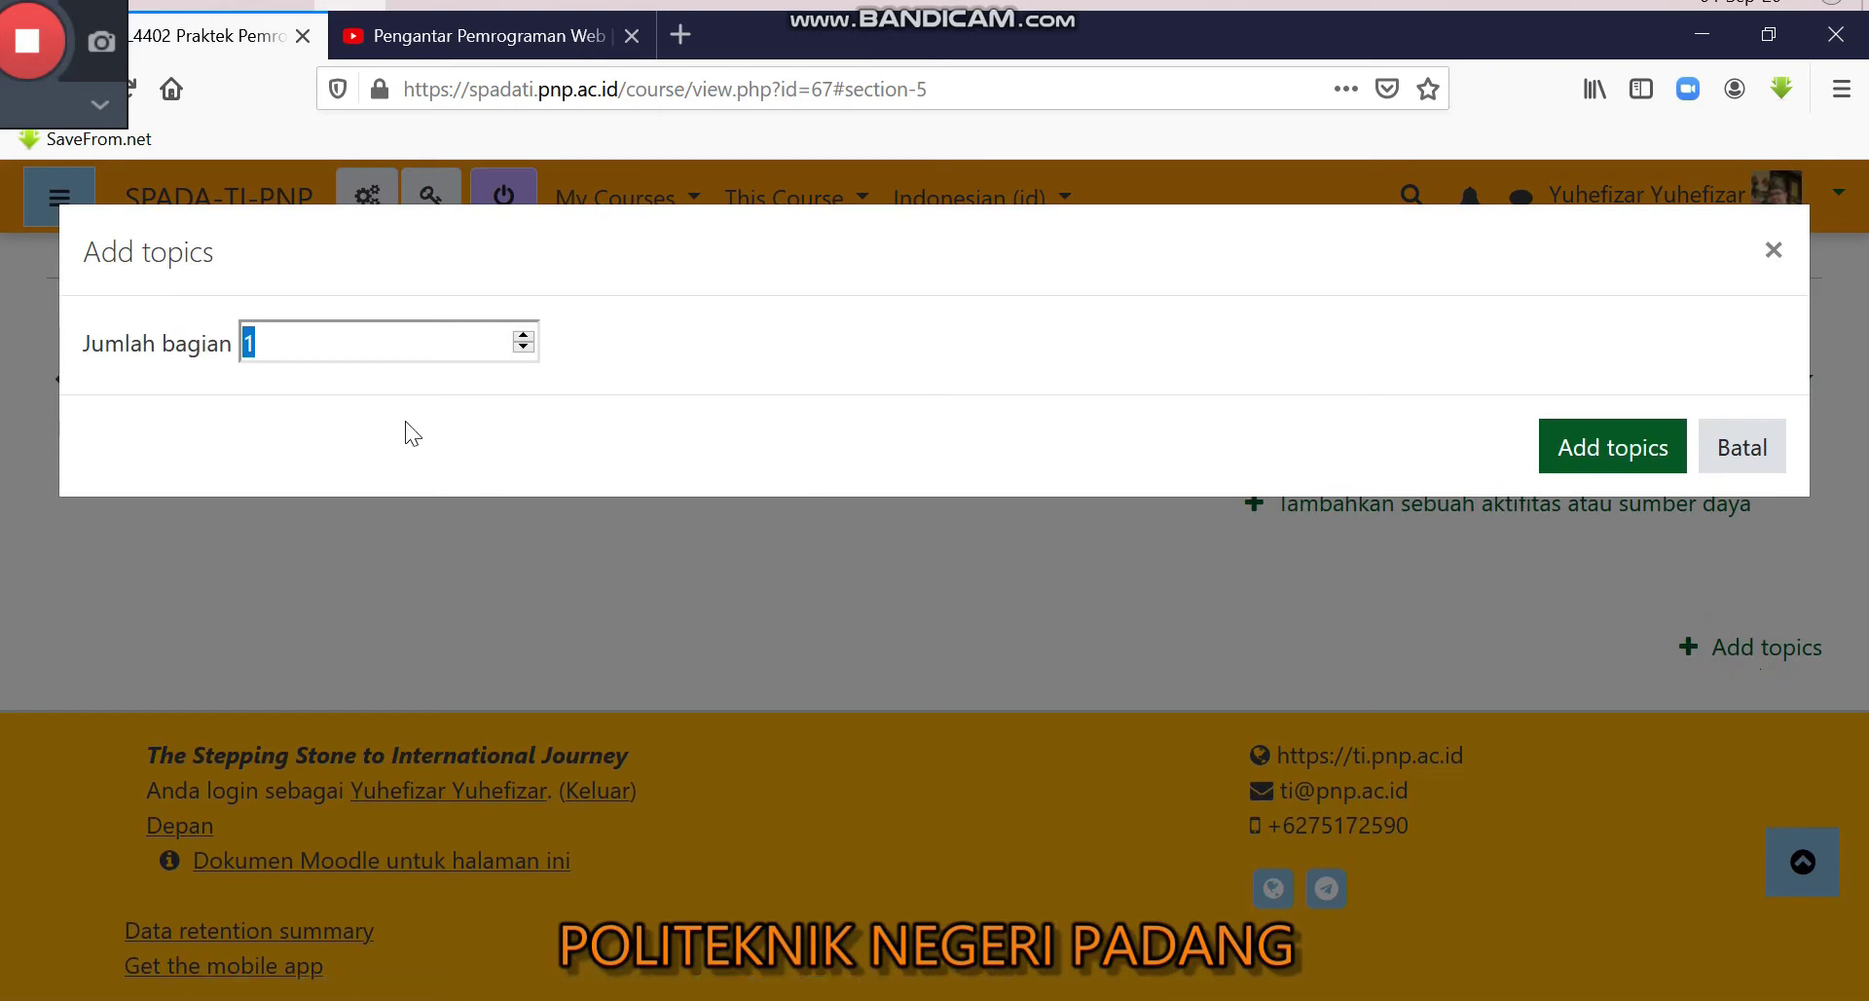
type("4")
left_click(1565, 444)
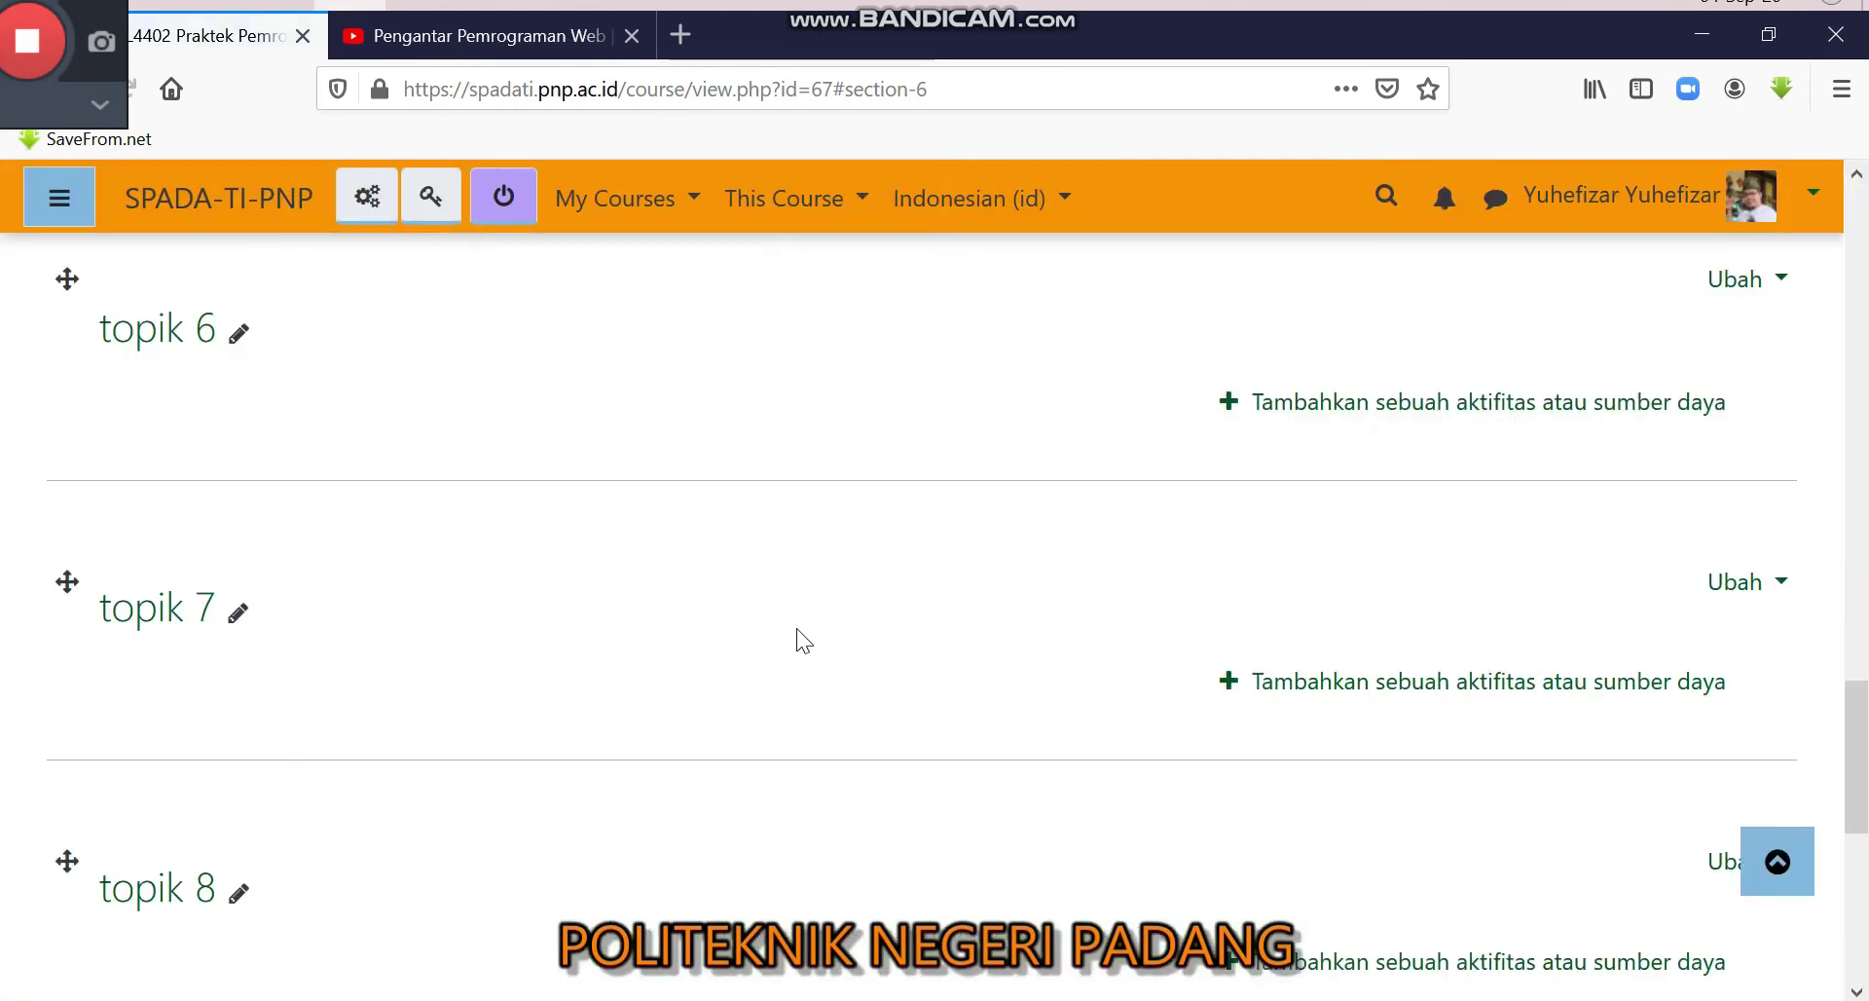
Step: Rename the last section, topik 9, as "Ujian Akhir Semester"
scroll(769, 638, "down", 5)
scroll(808, 633, "up", 1)
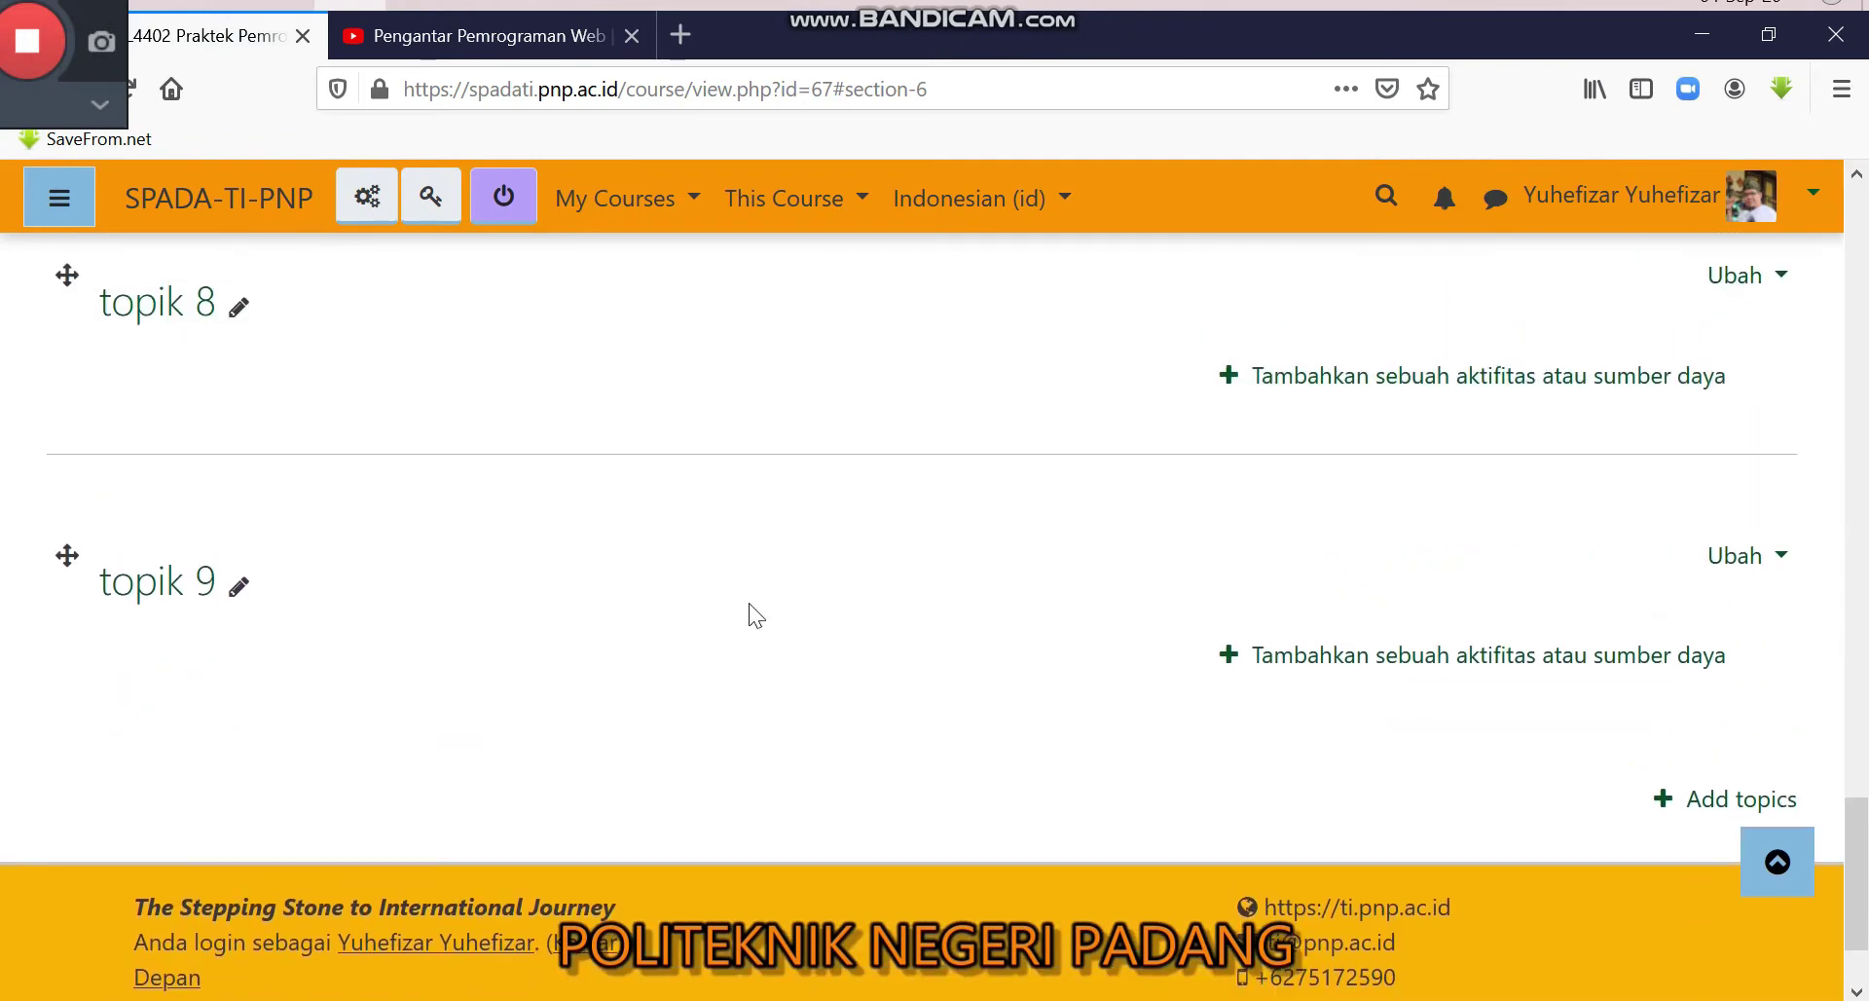
left_click(239, 587)
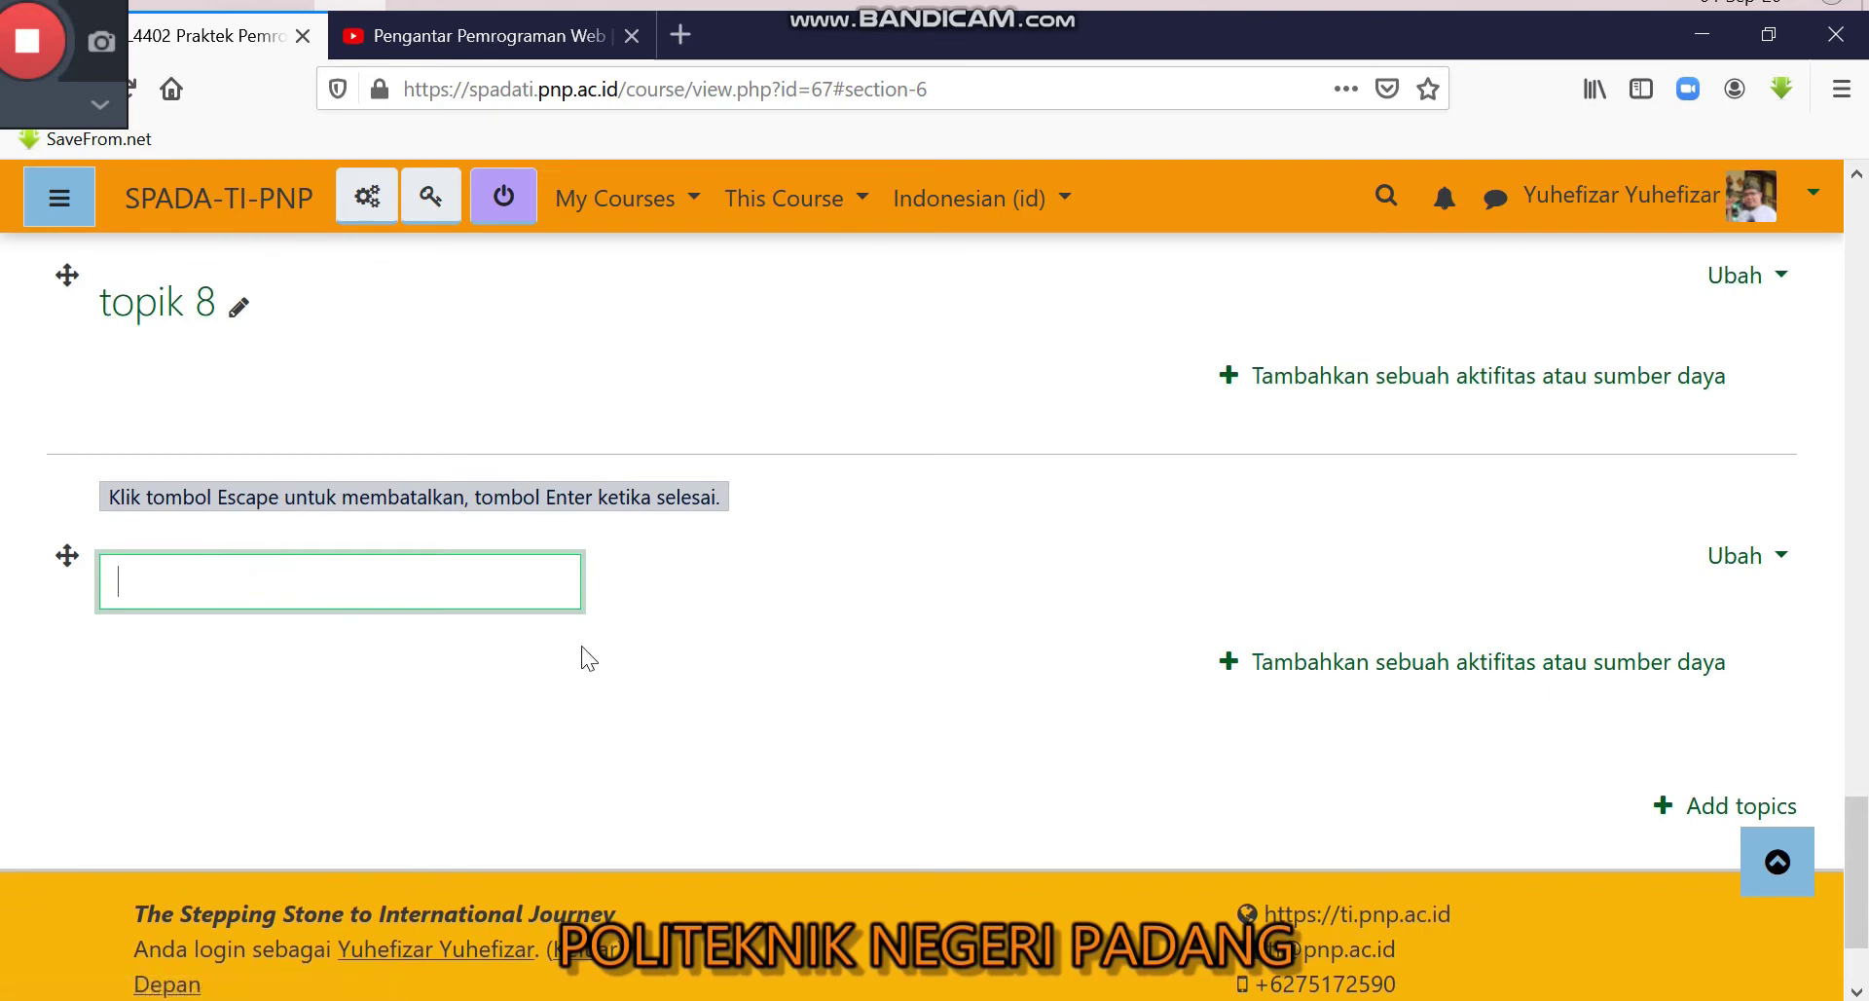
type("Ujian AKh")
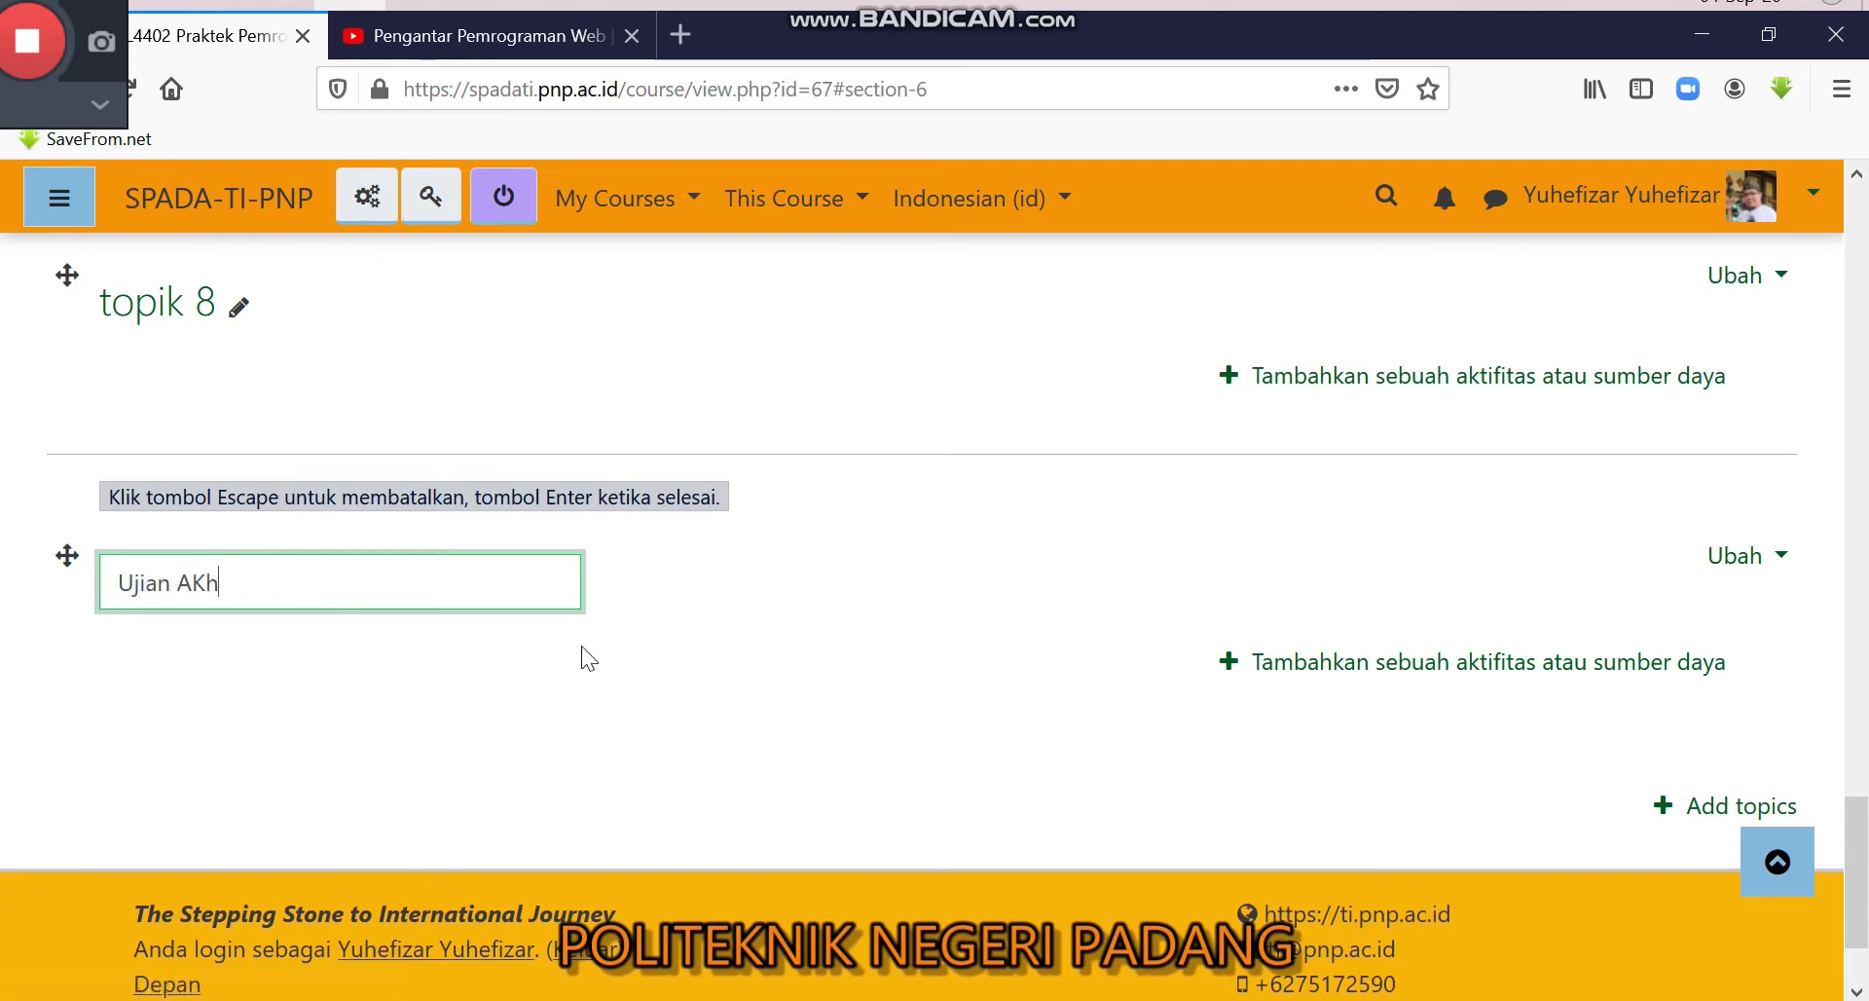
type("ir ")
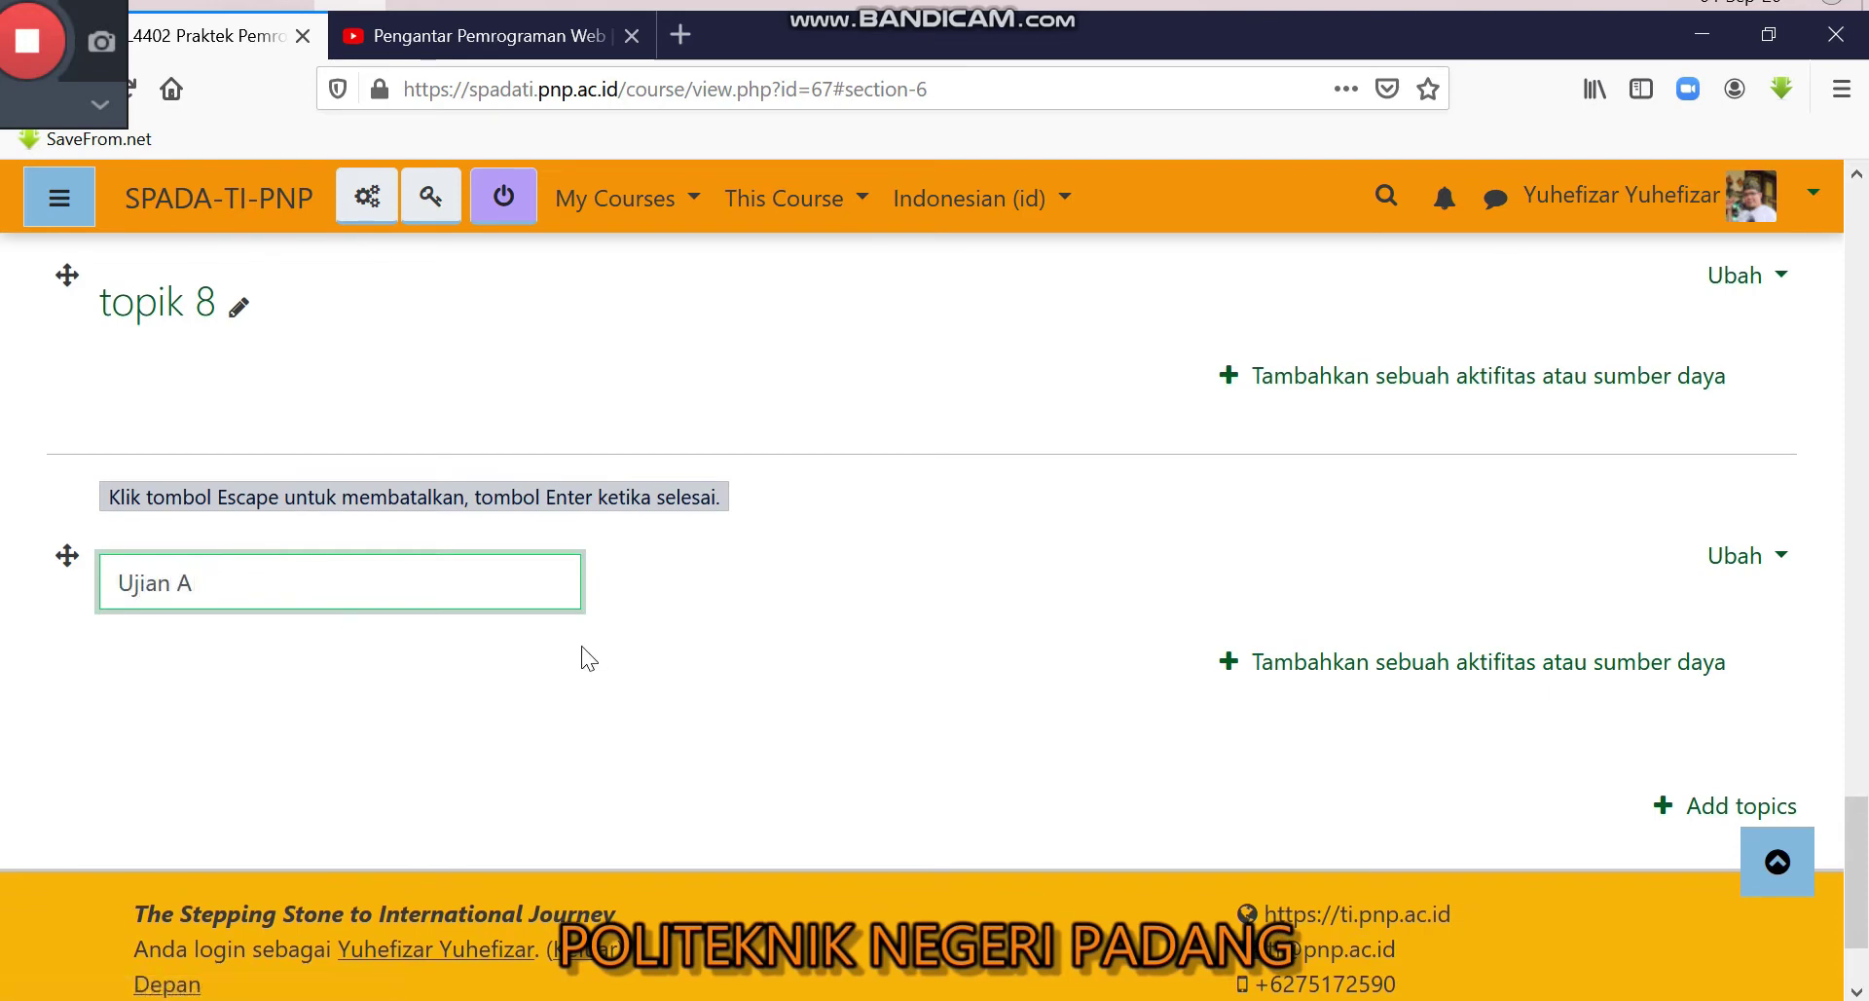
type("hir Semester")
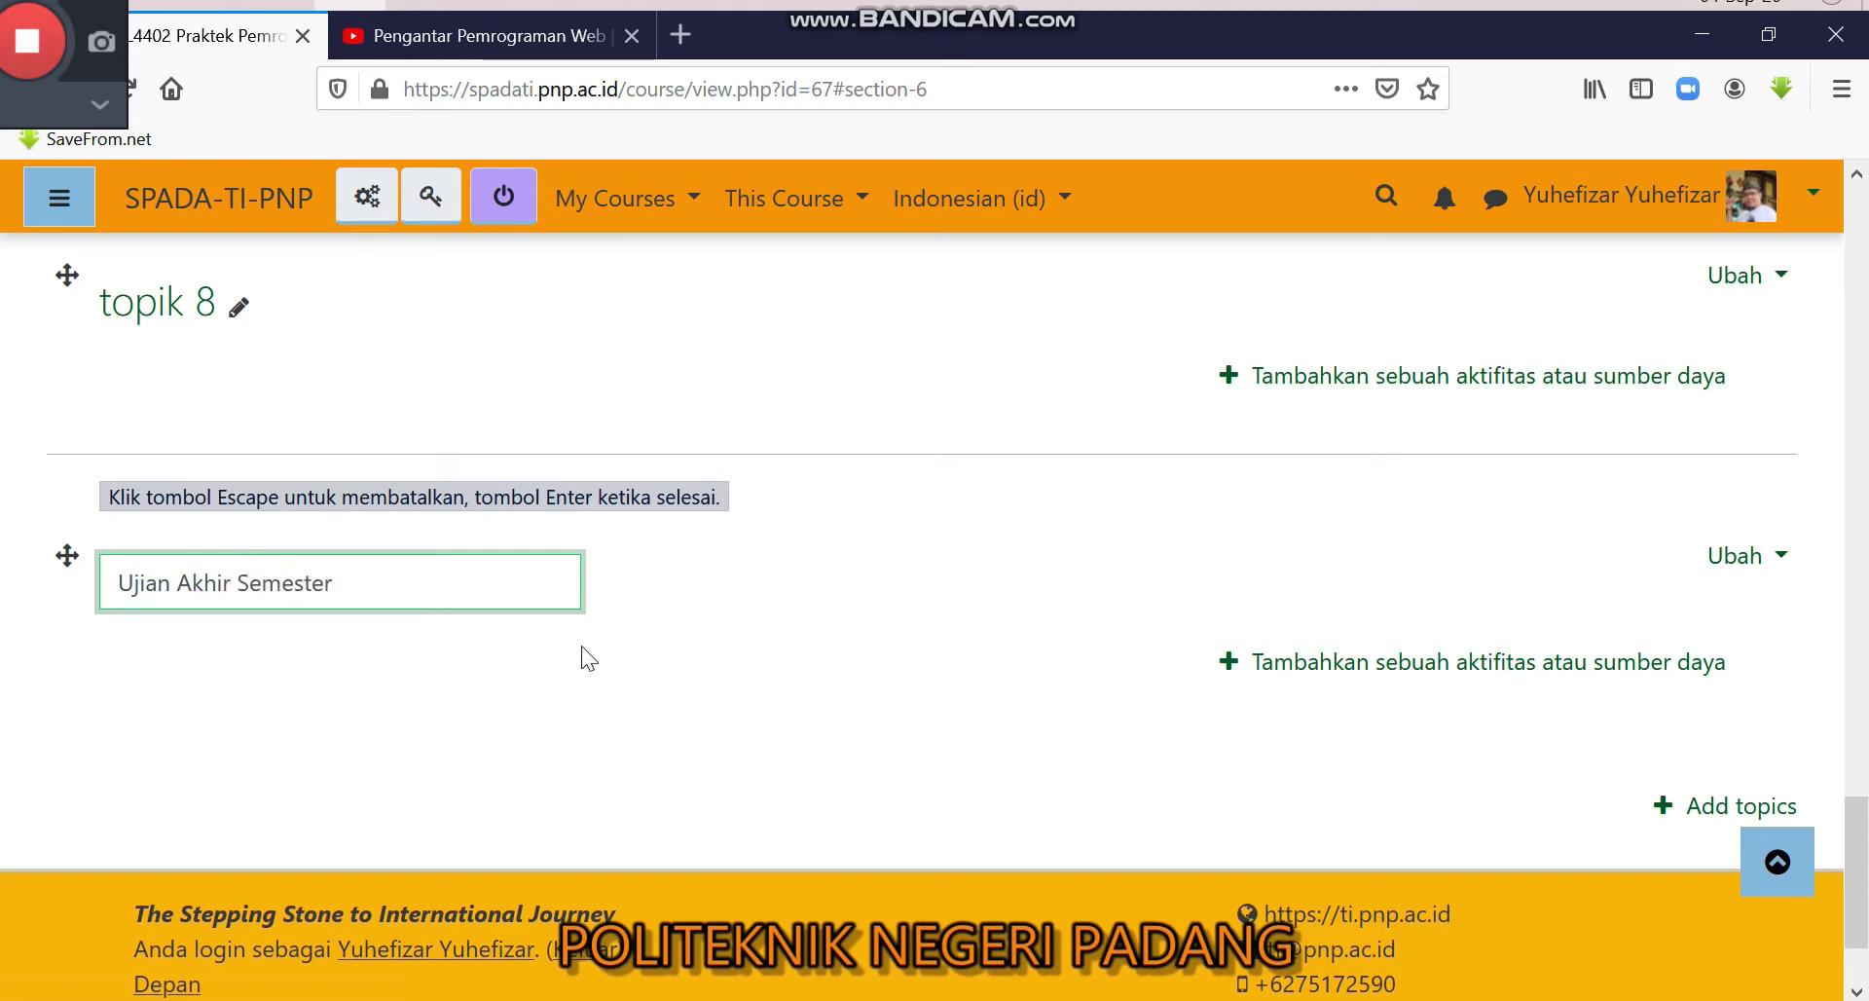
key("Return")
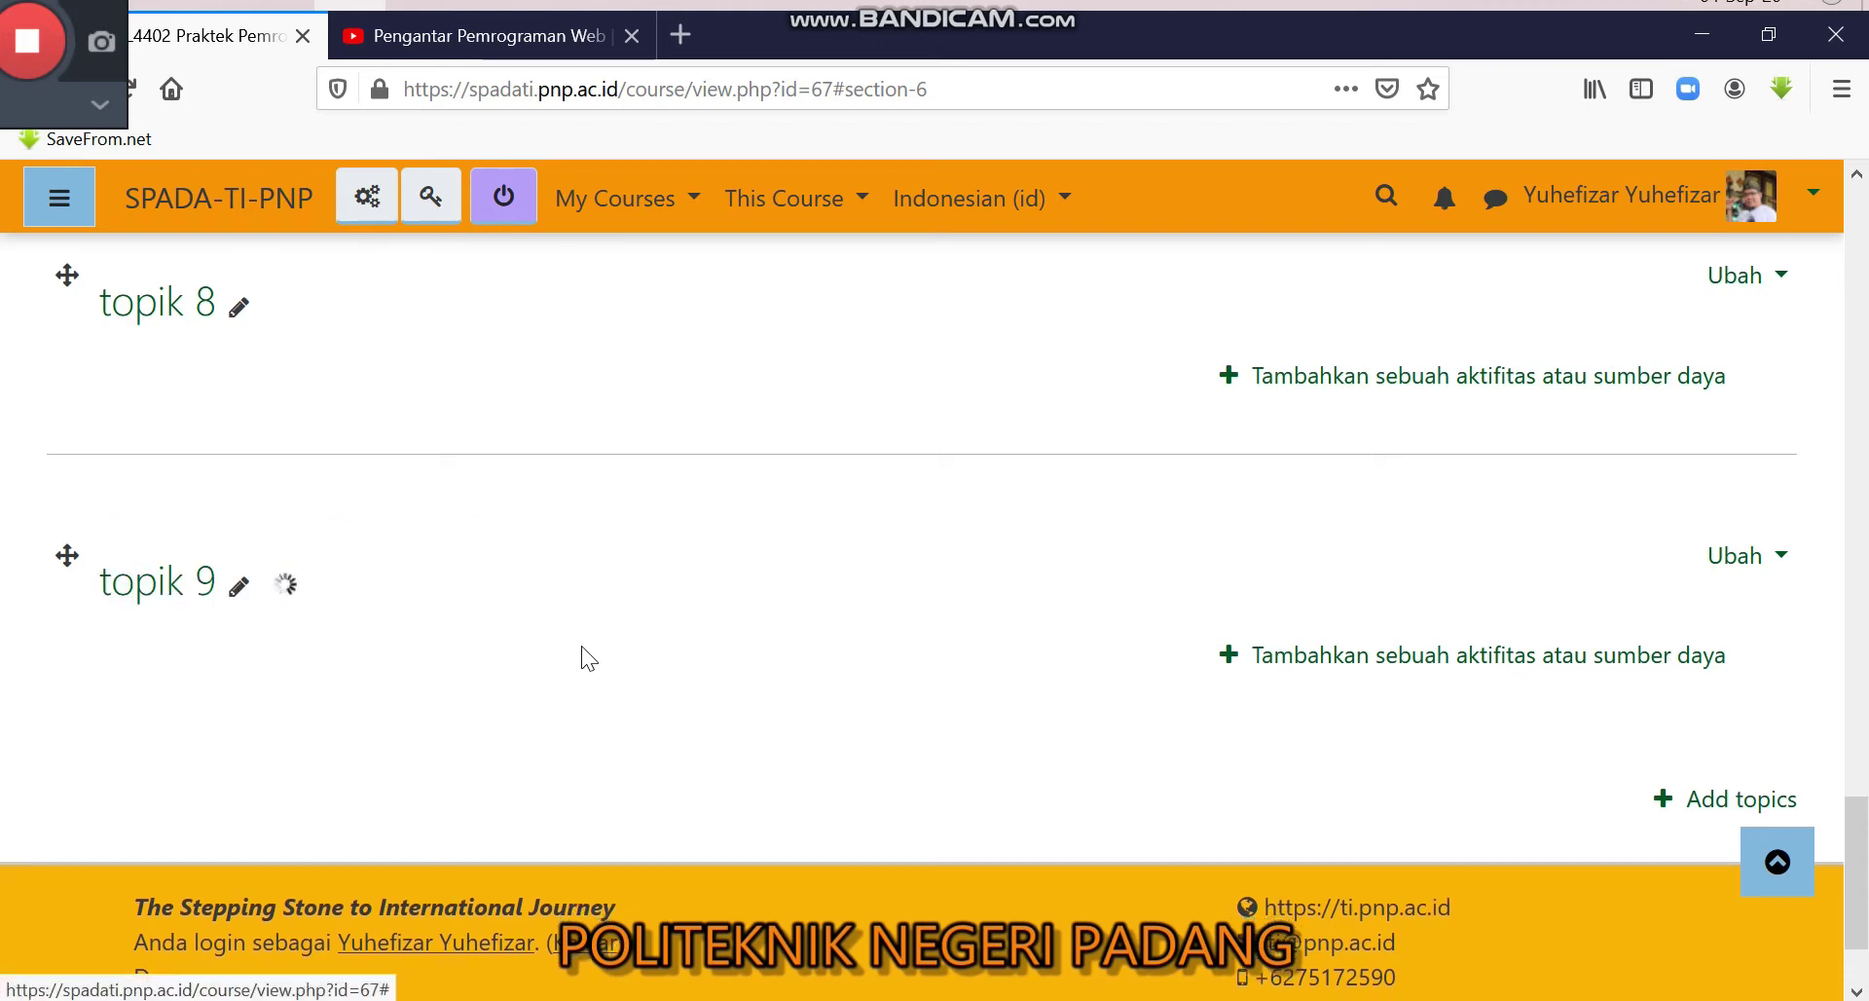
Step: Hide the "Pertemuan 2 : Konsep Dasar HTML" topic from students
scroll(574, 721, "up", 4)
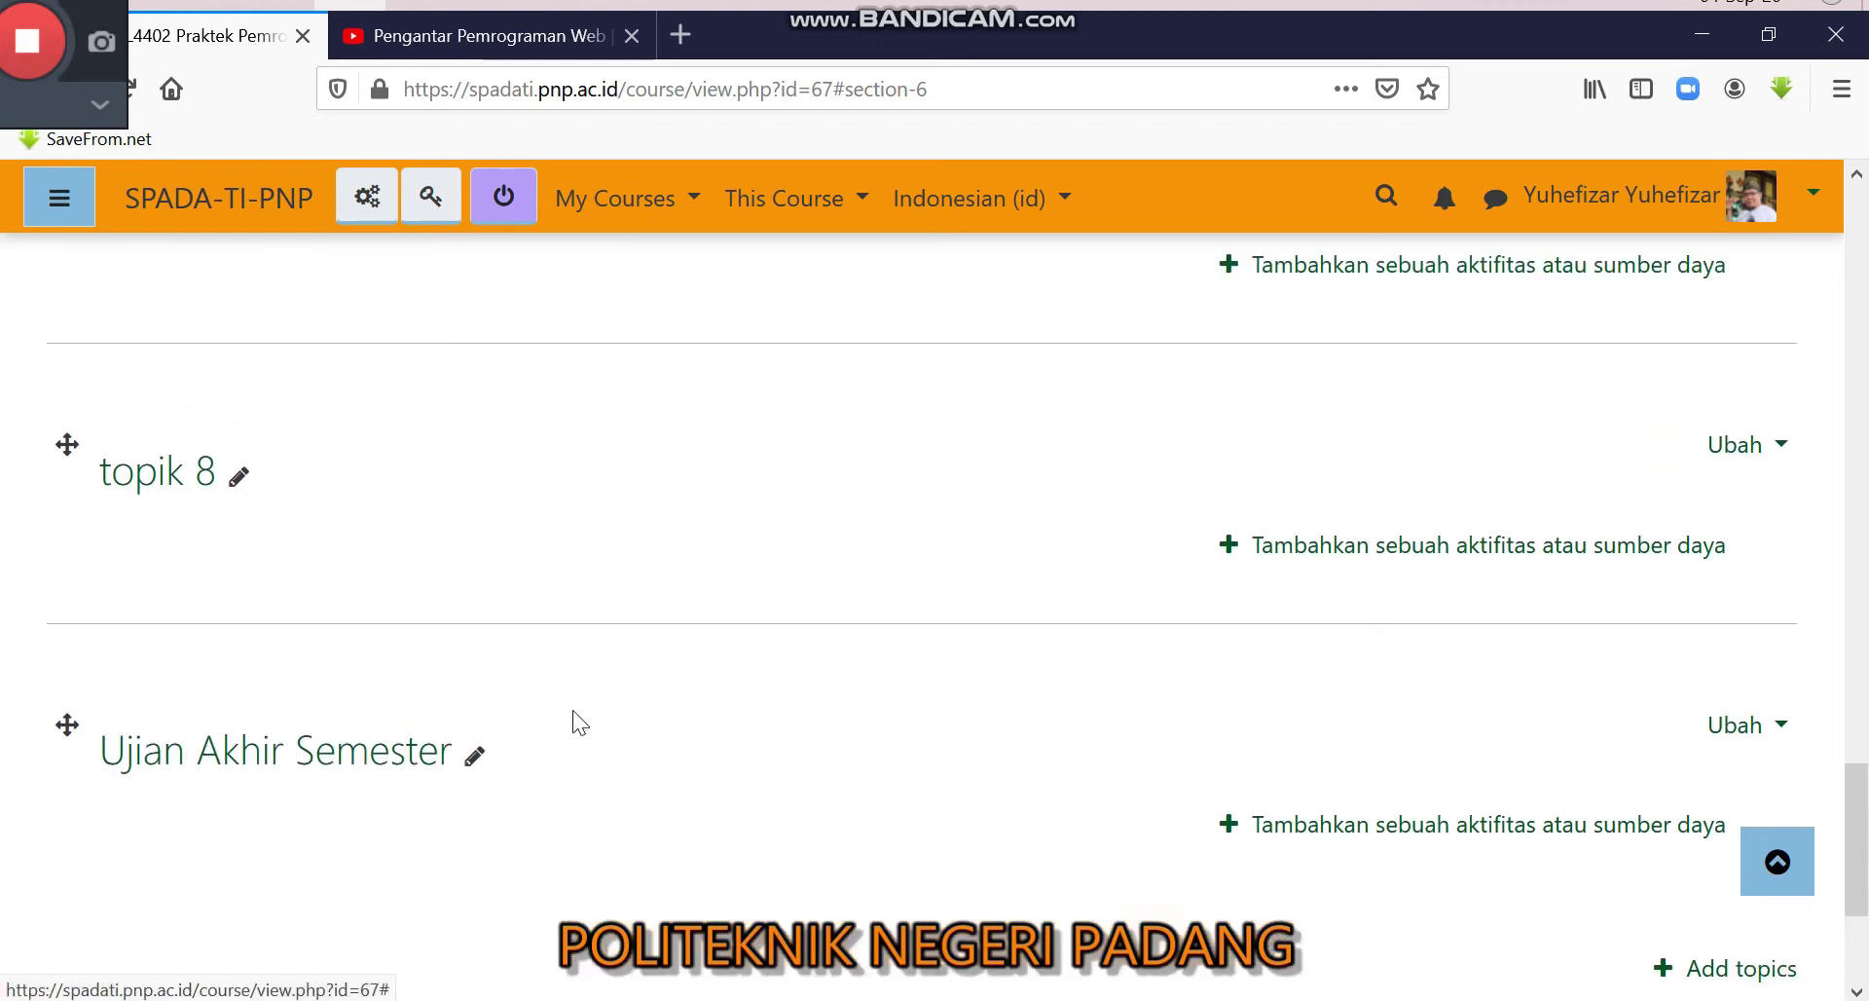
scroll(565, 740, "down", 3)
scroll(590, 751, "up", 10)
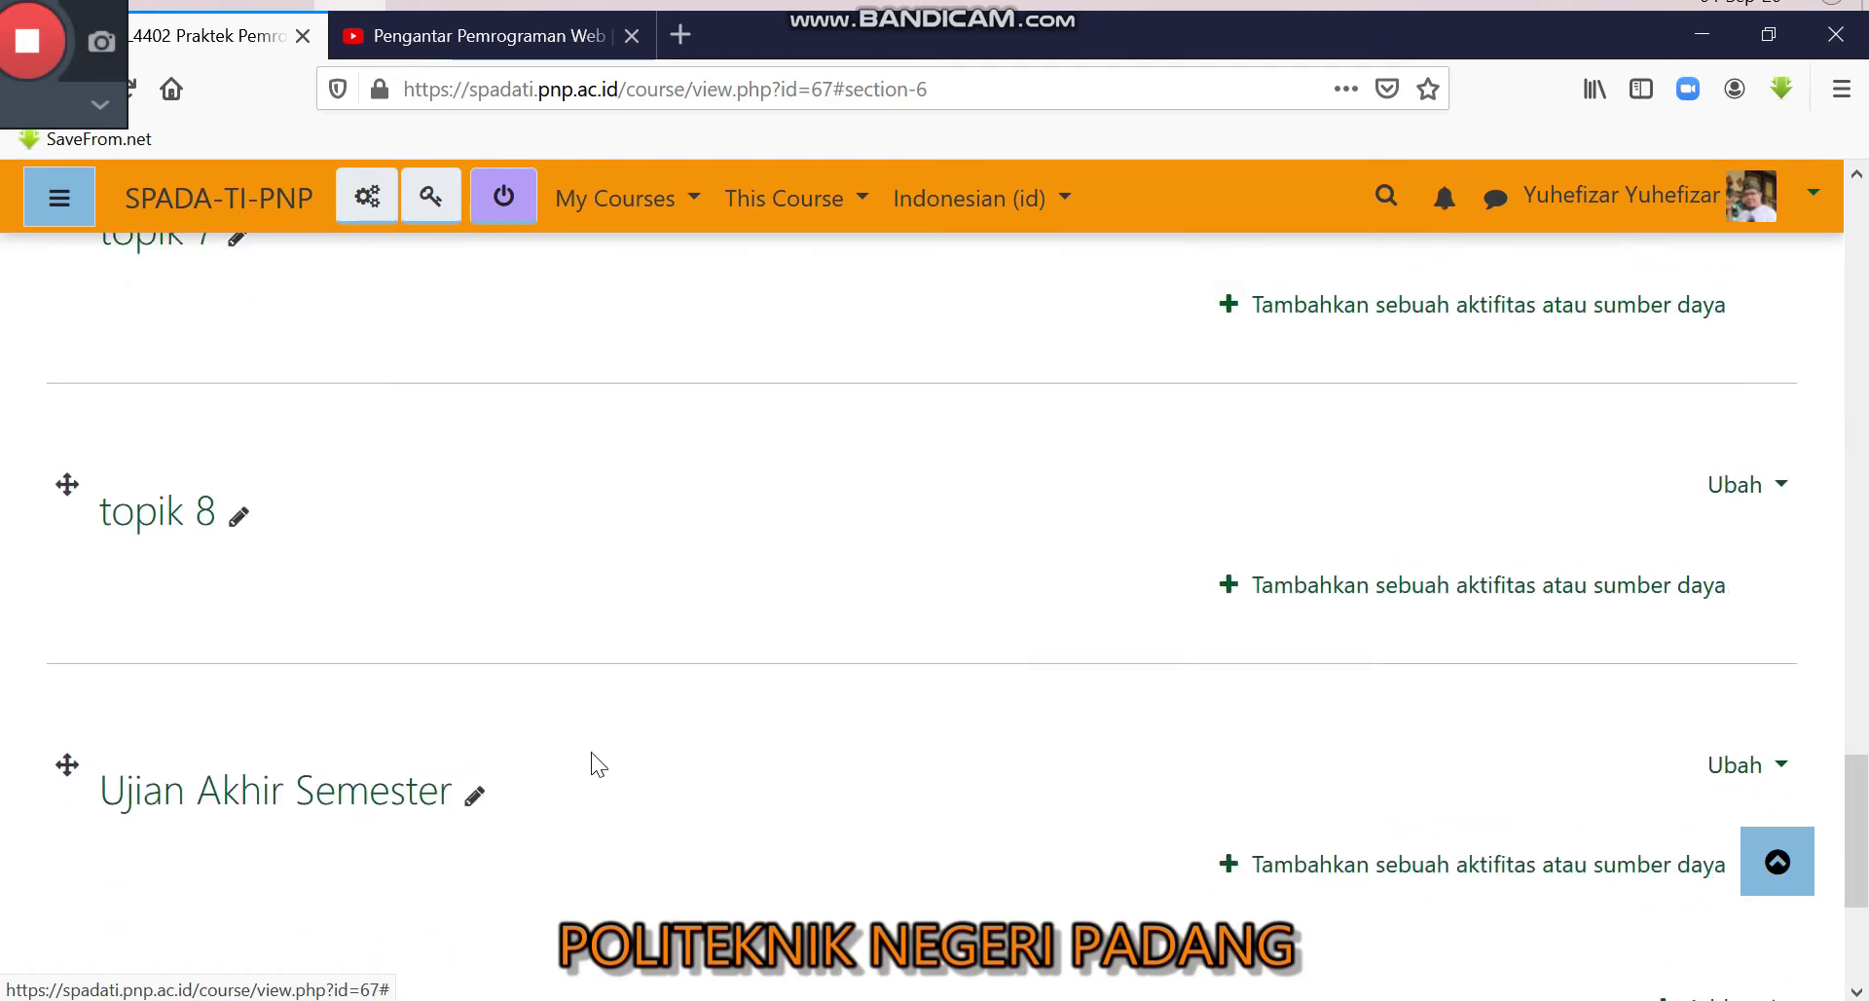
scroll(590, 763, "up", 8)
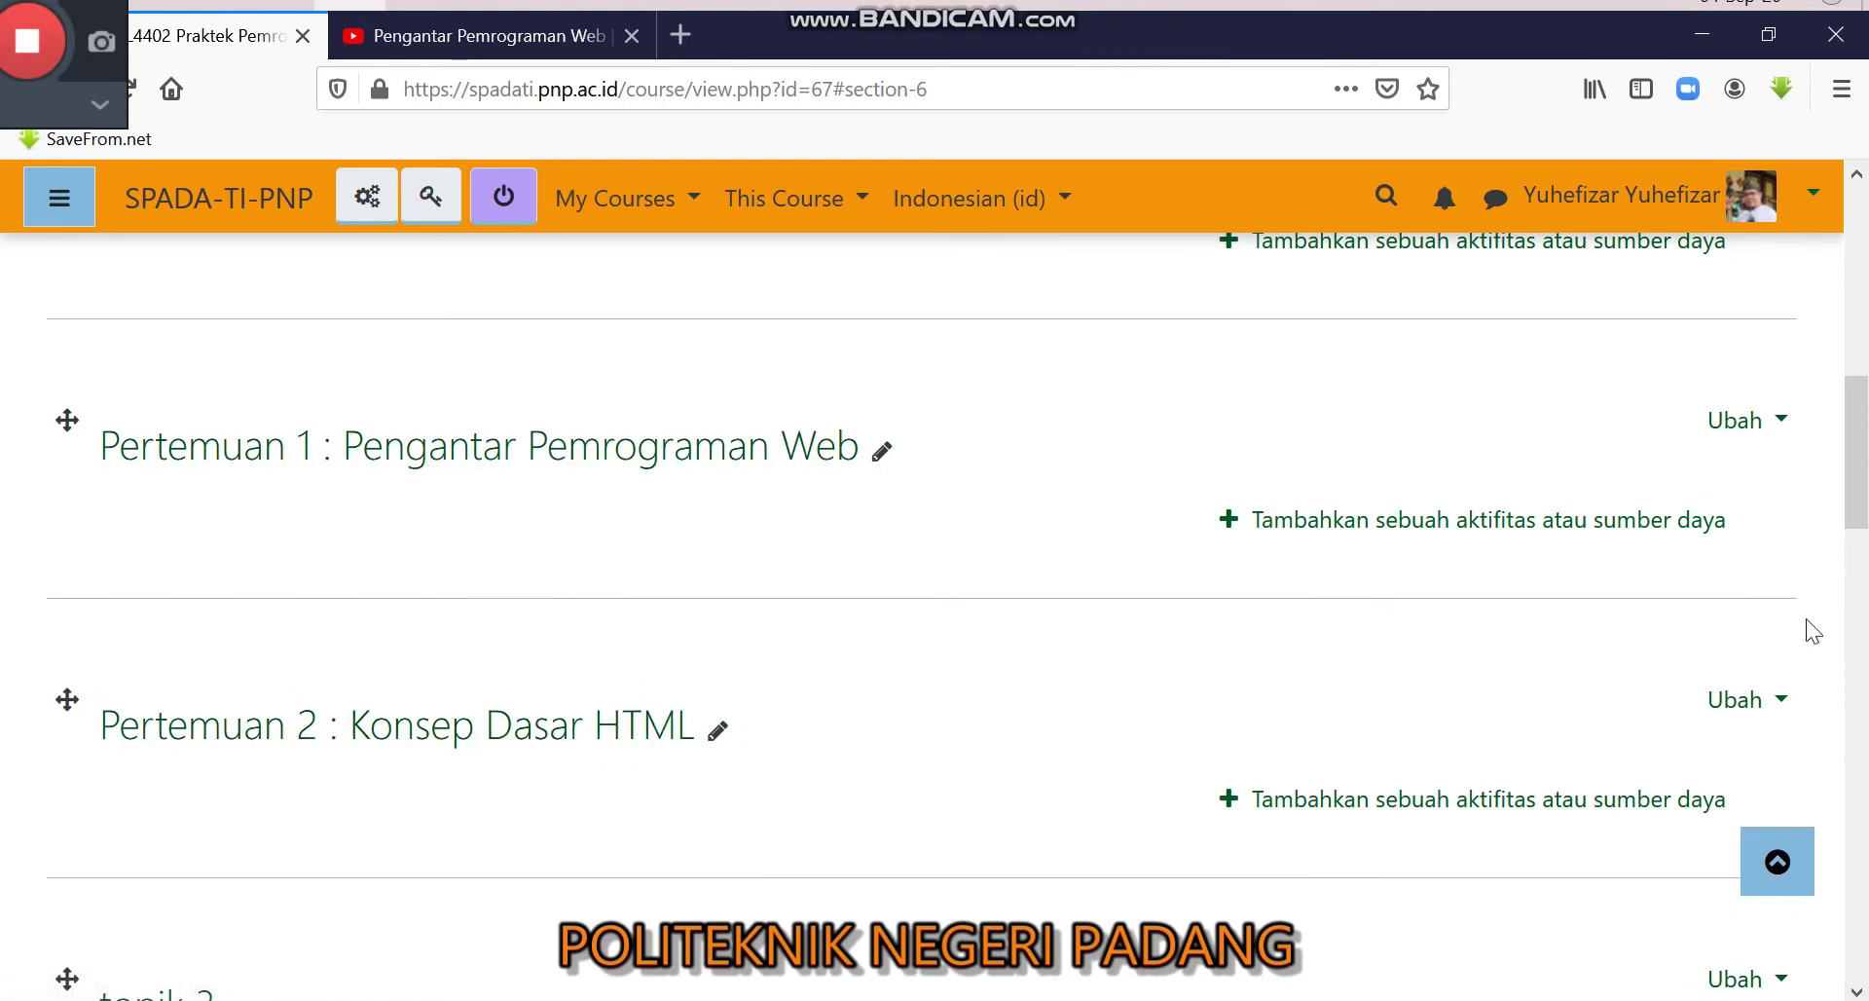
left_click(1782, 705)
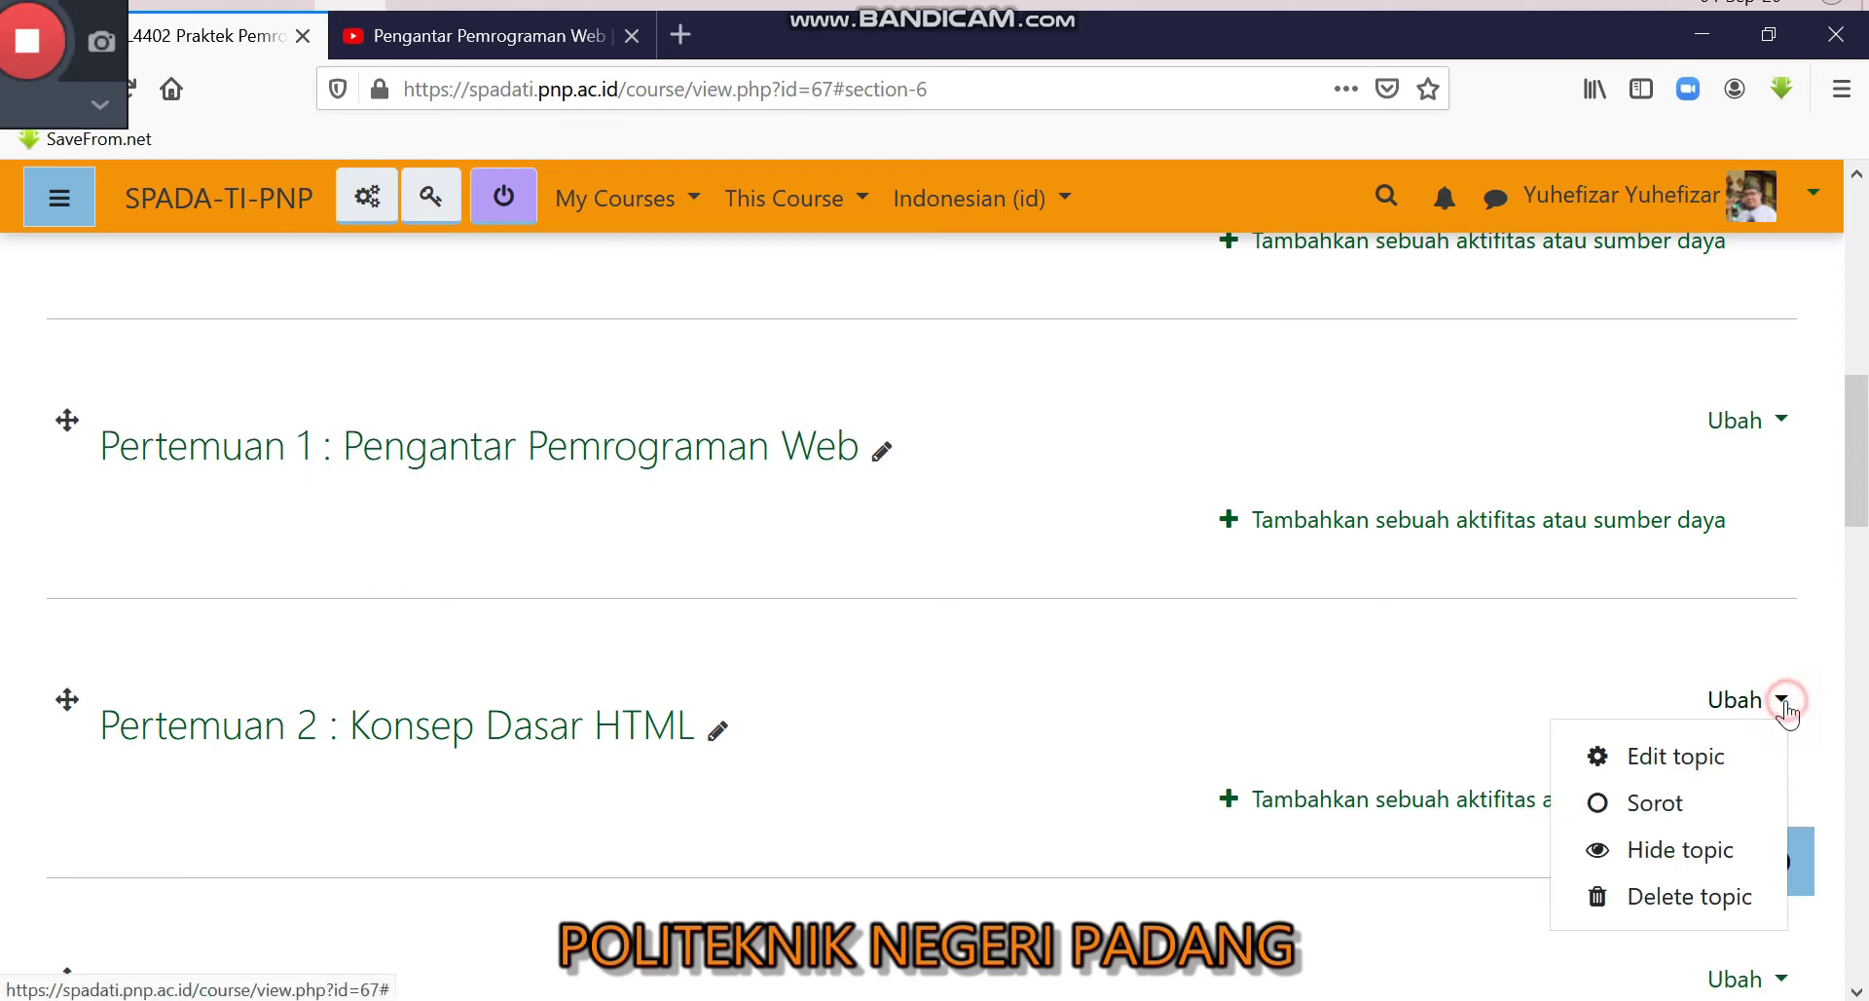
left_click(1667, 851)
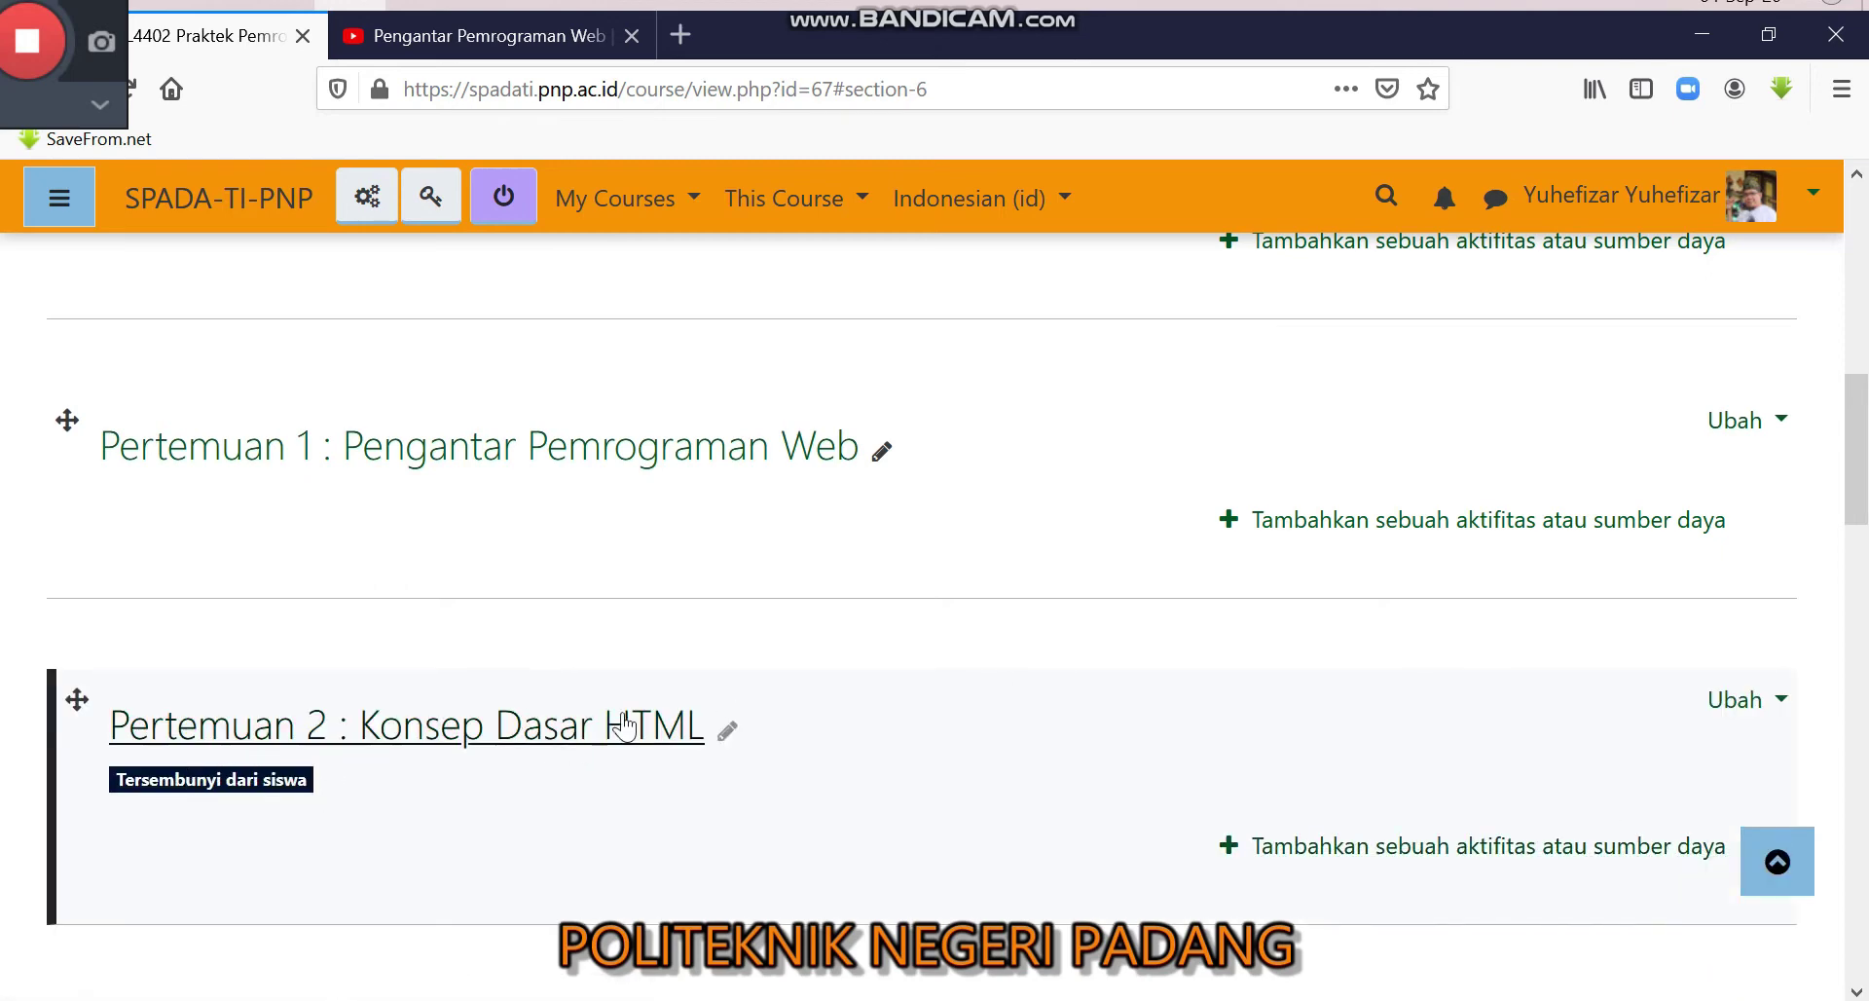
Step: Hide topik 3, topik 4 and topik 5 from students
scroll(995, 638, "down", 4)
left_click(1780, 574)
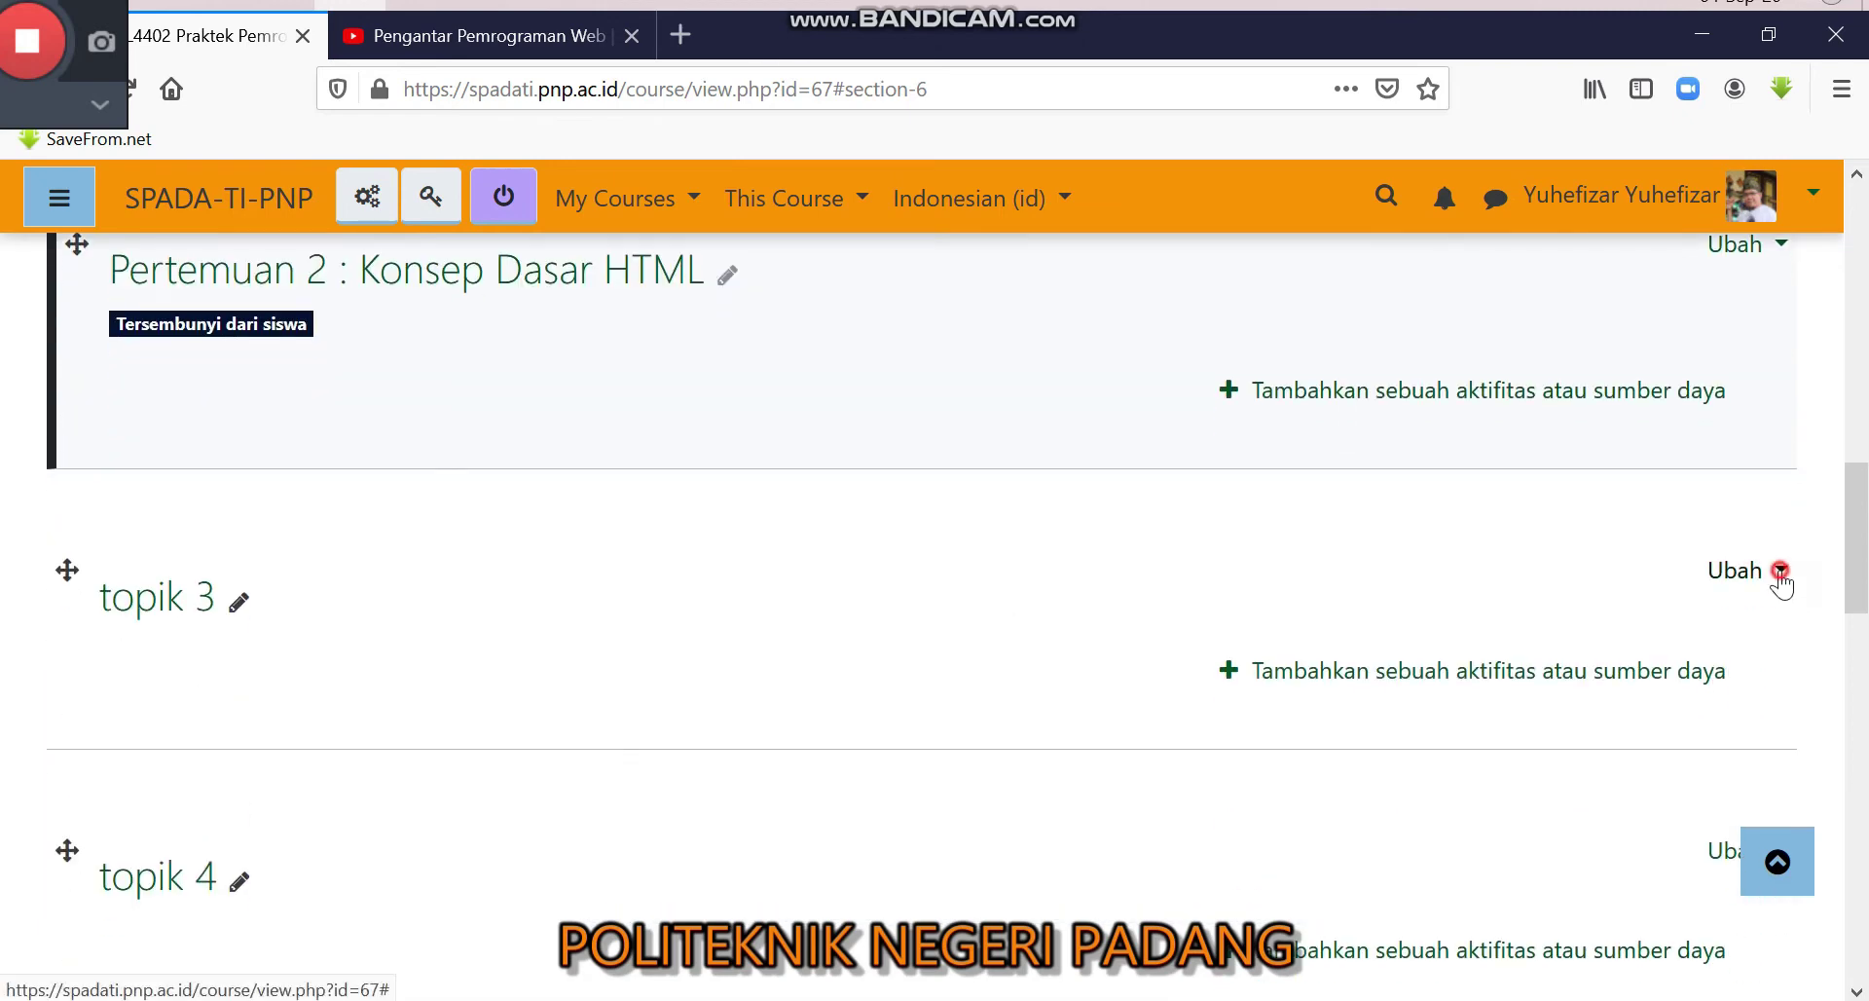
left_click(1607, 721)
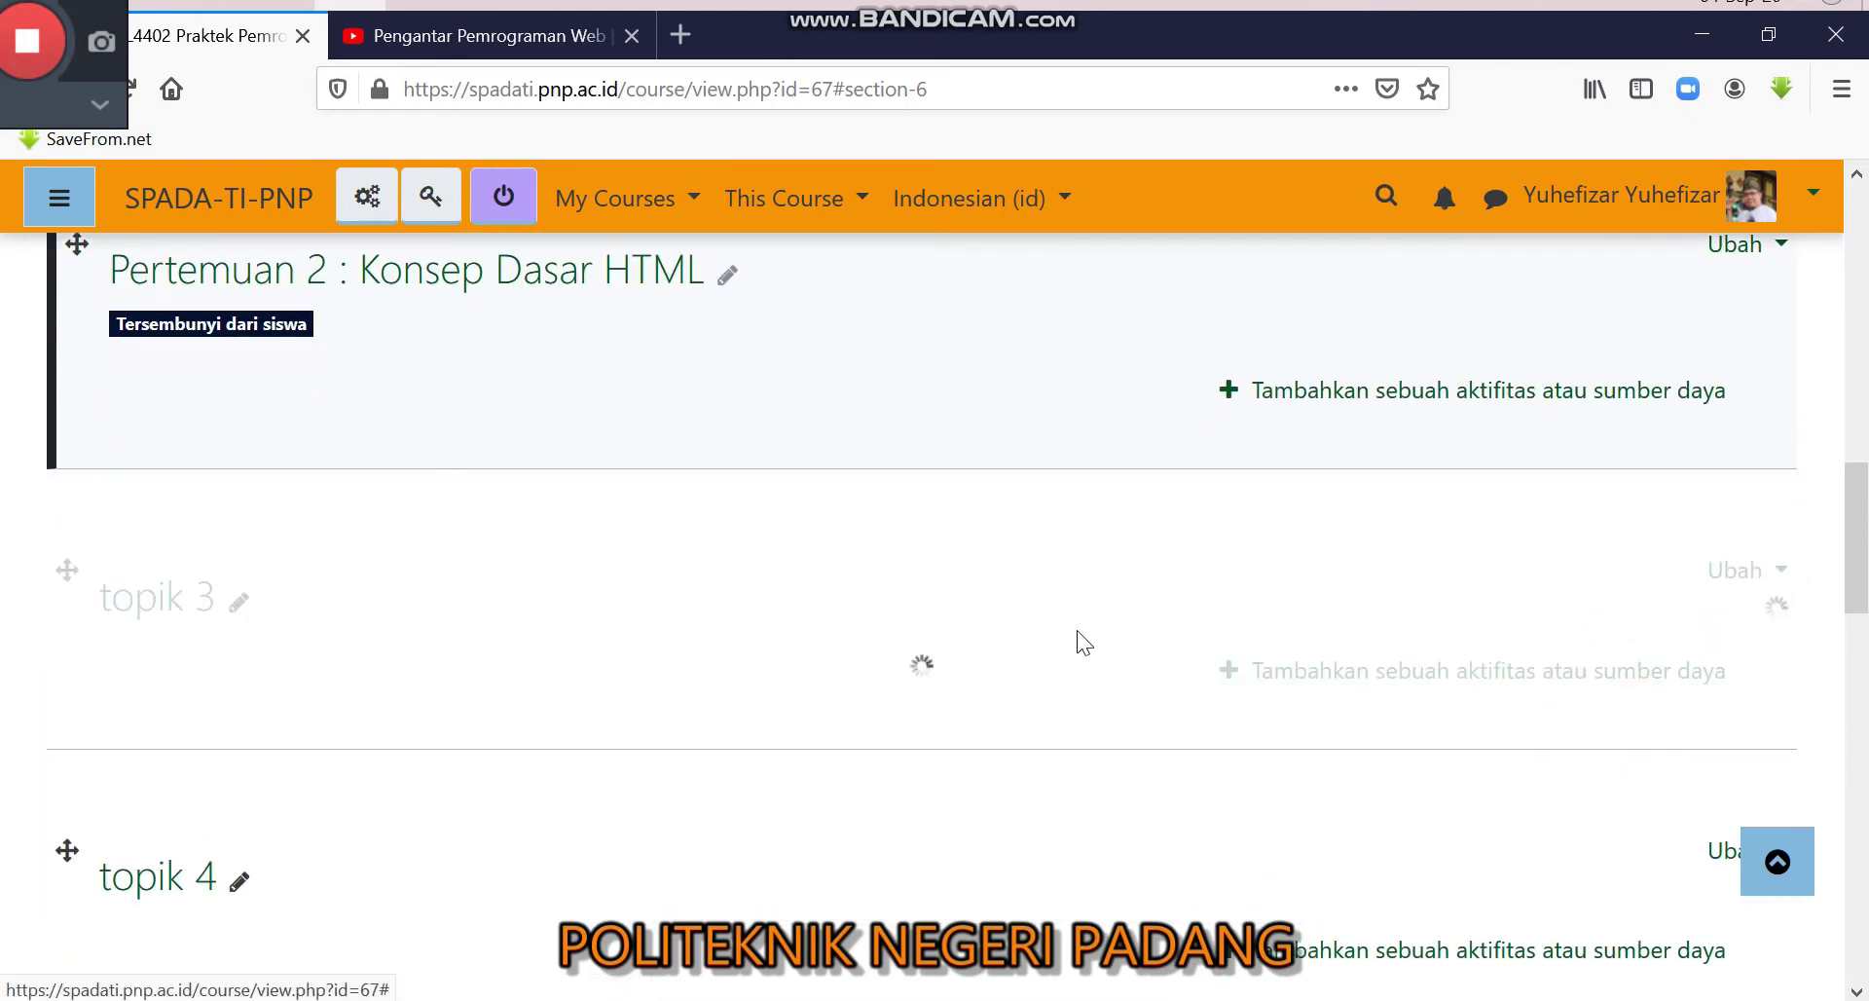
scroll(1746, 584, "down", 3)
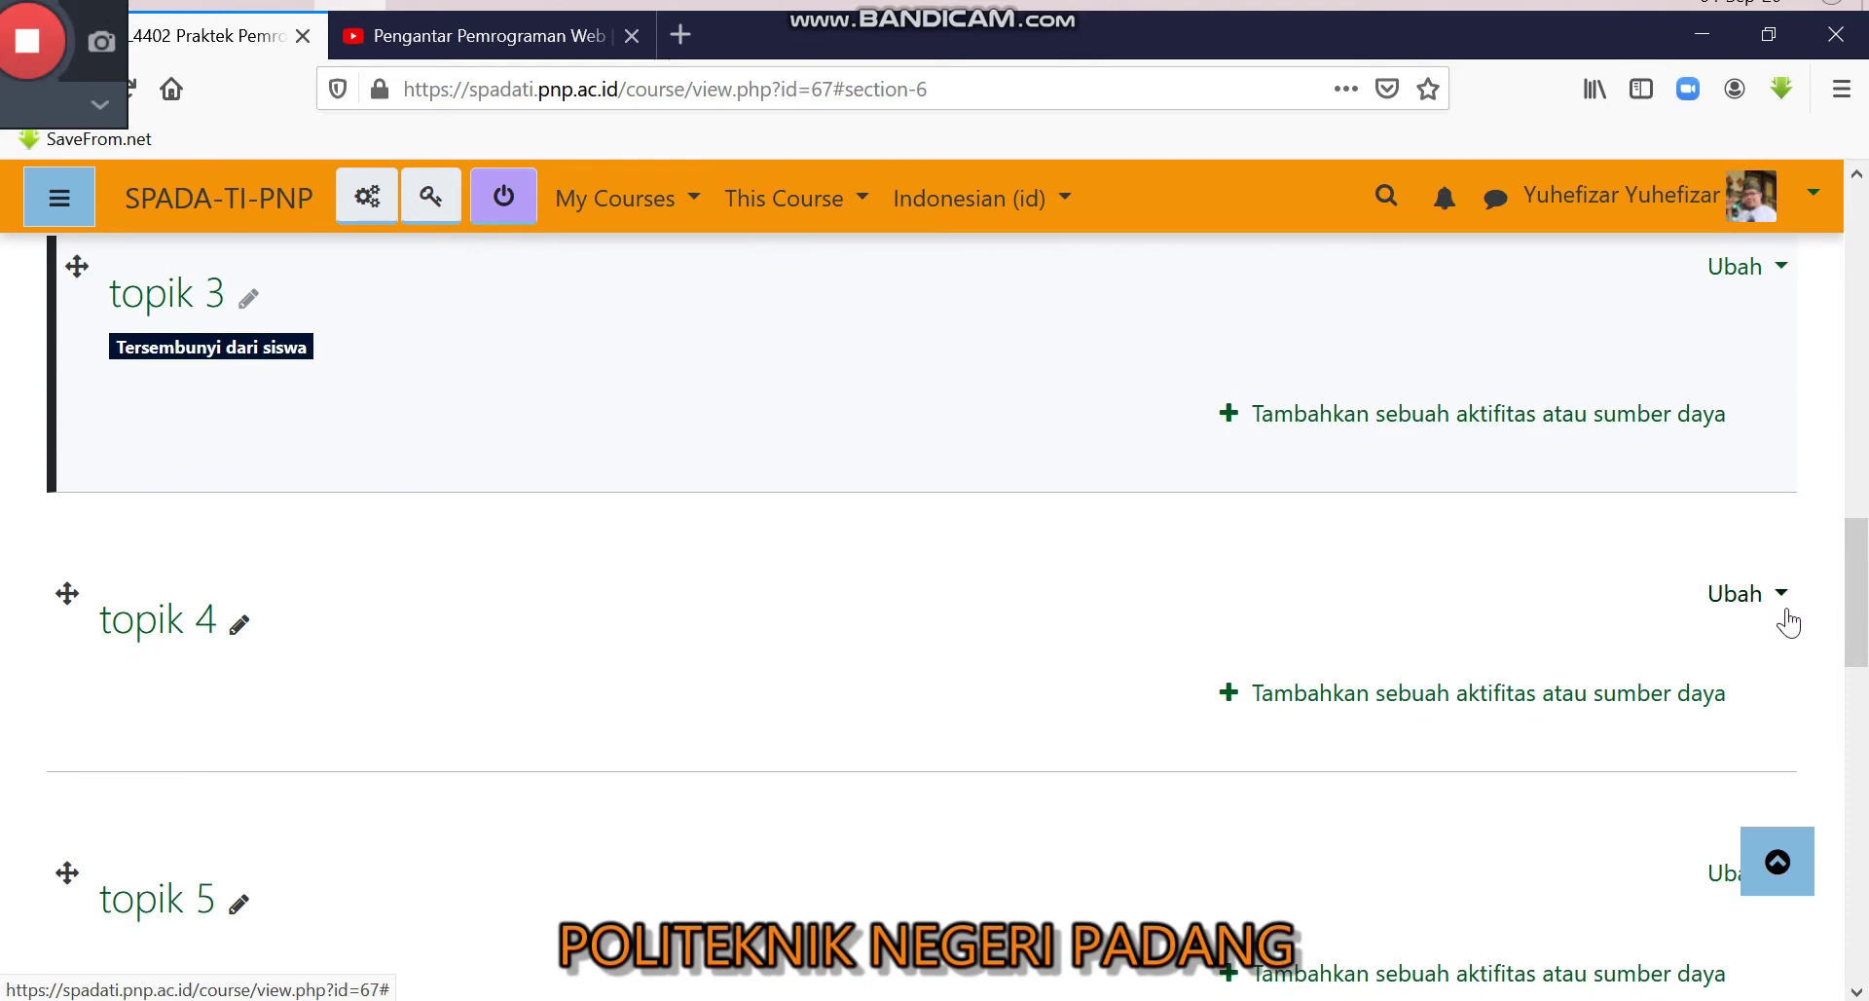
left_click(1782, 582)
left_click(1616, 738)
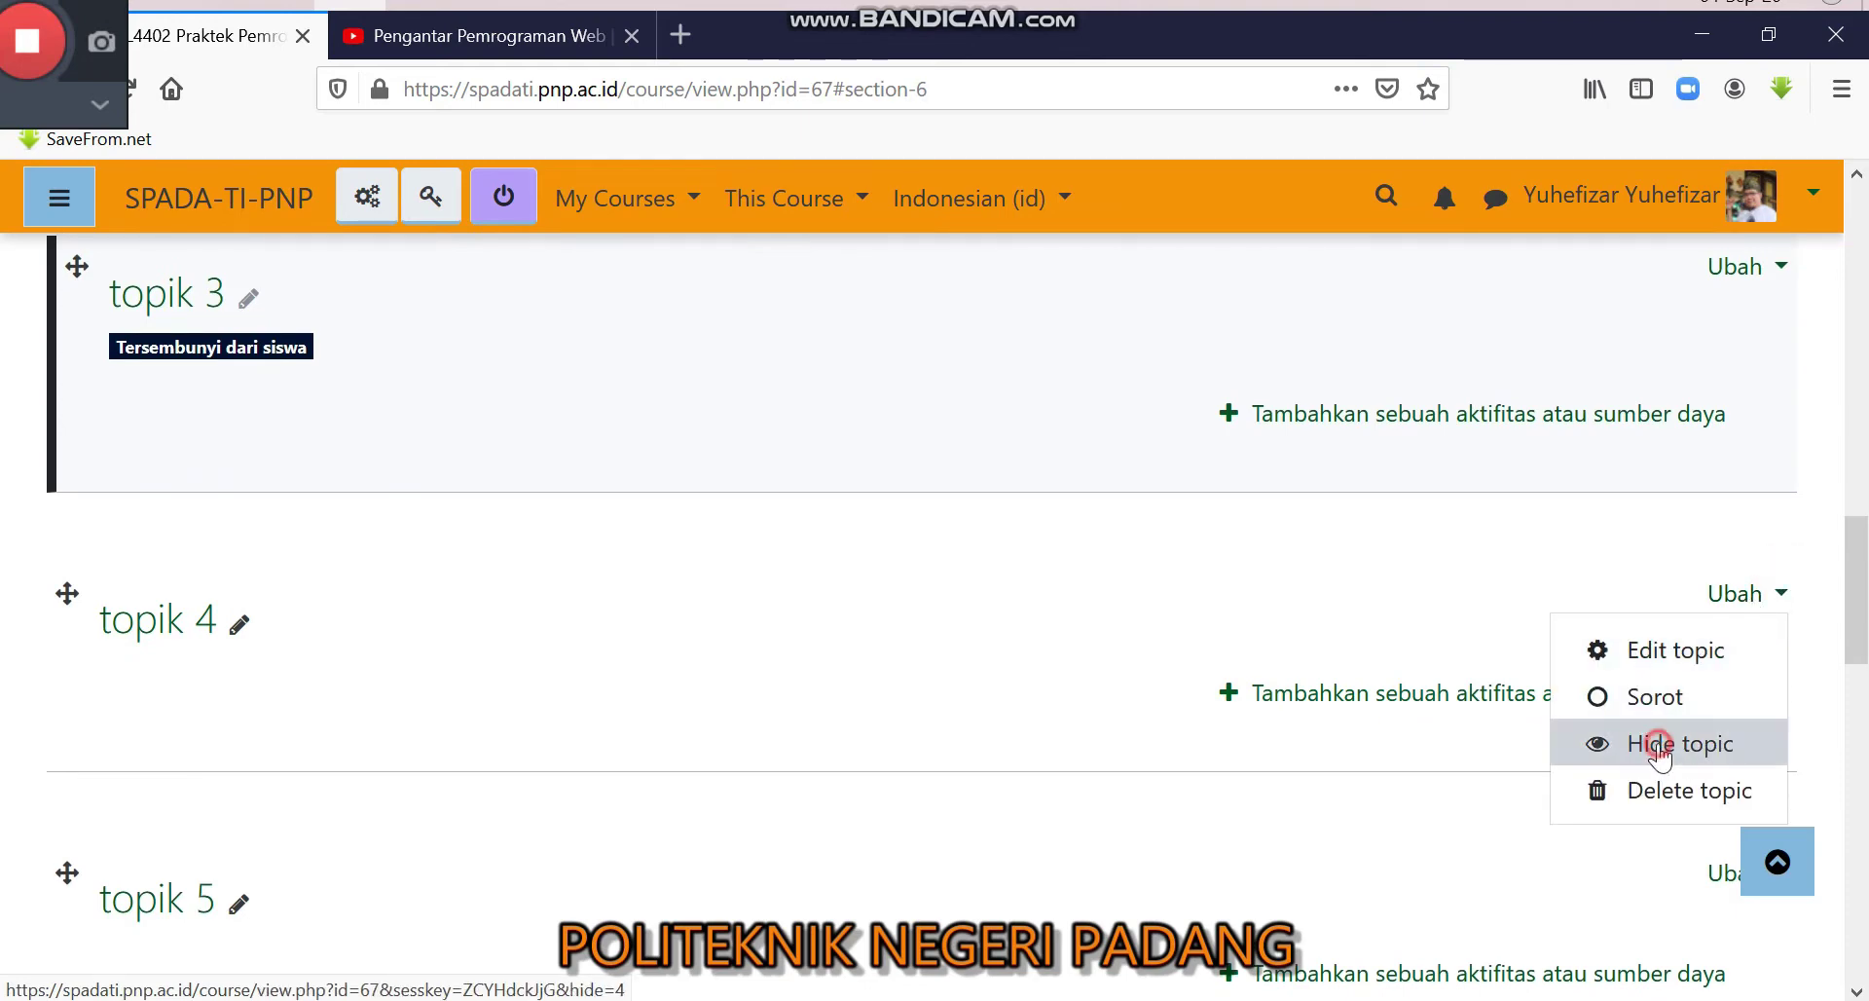
scroll(1290, 568, "down", 5)
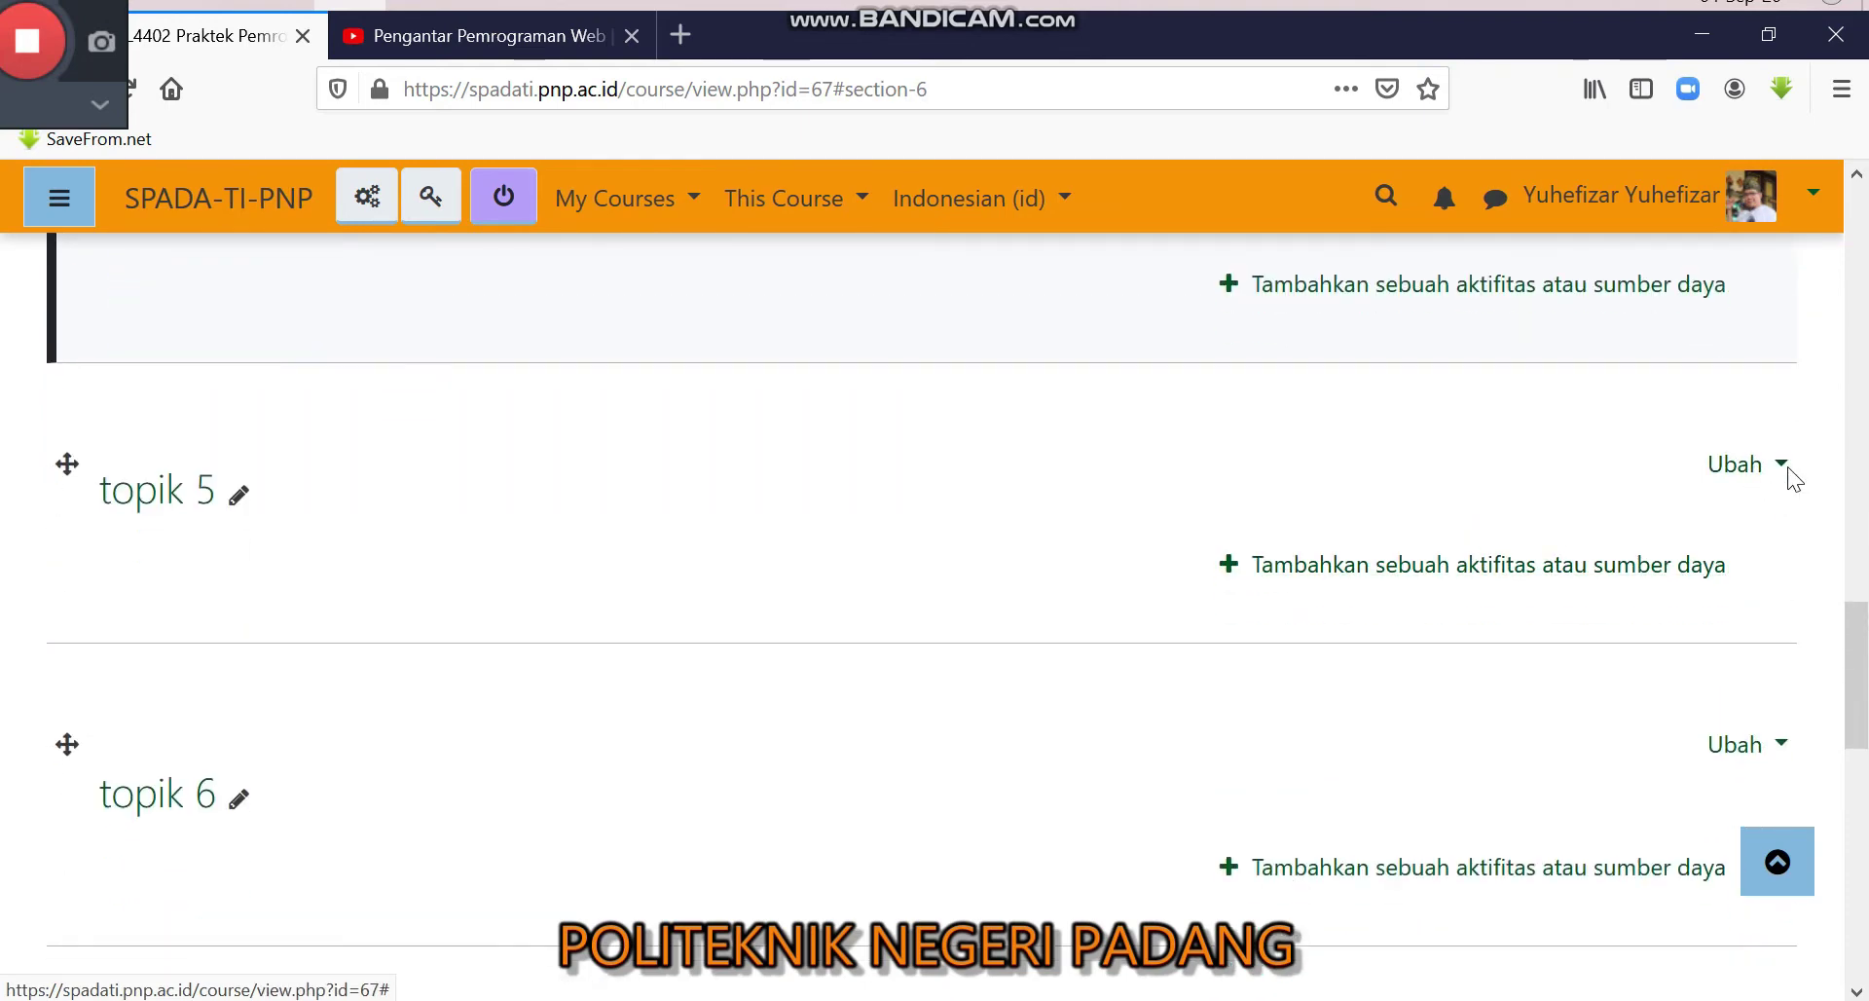
left_click(1781, 465)
left_click(1655, 611)
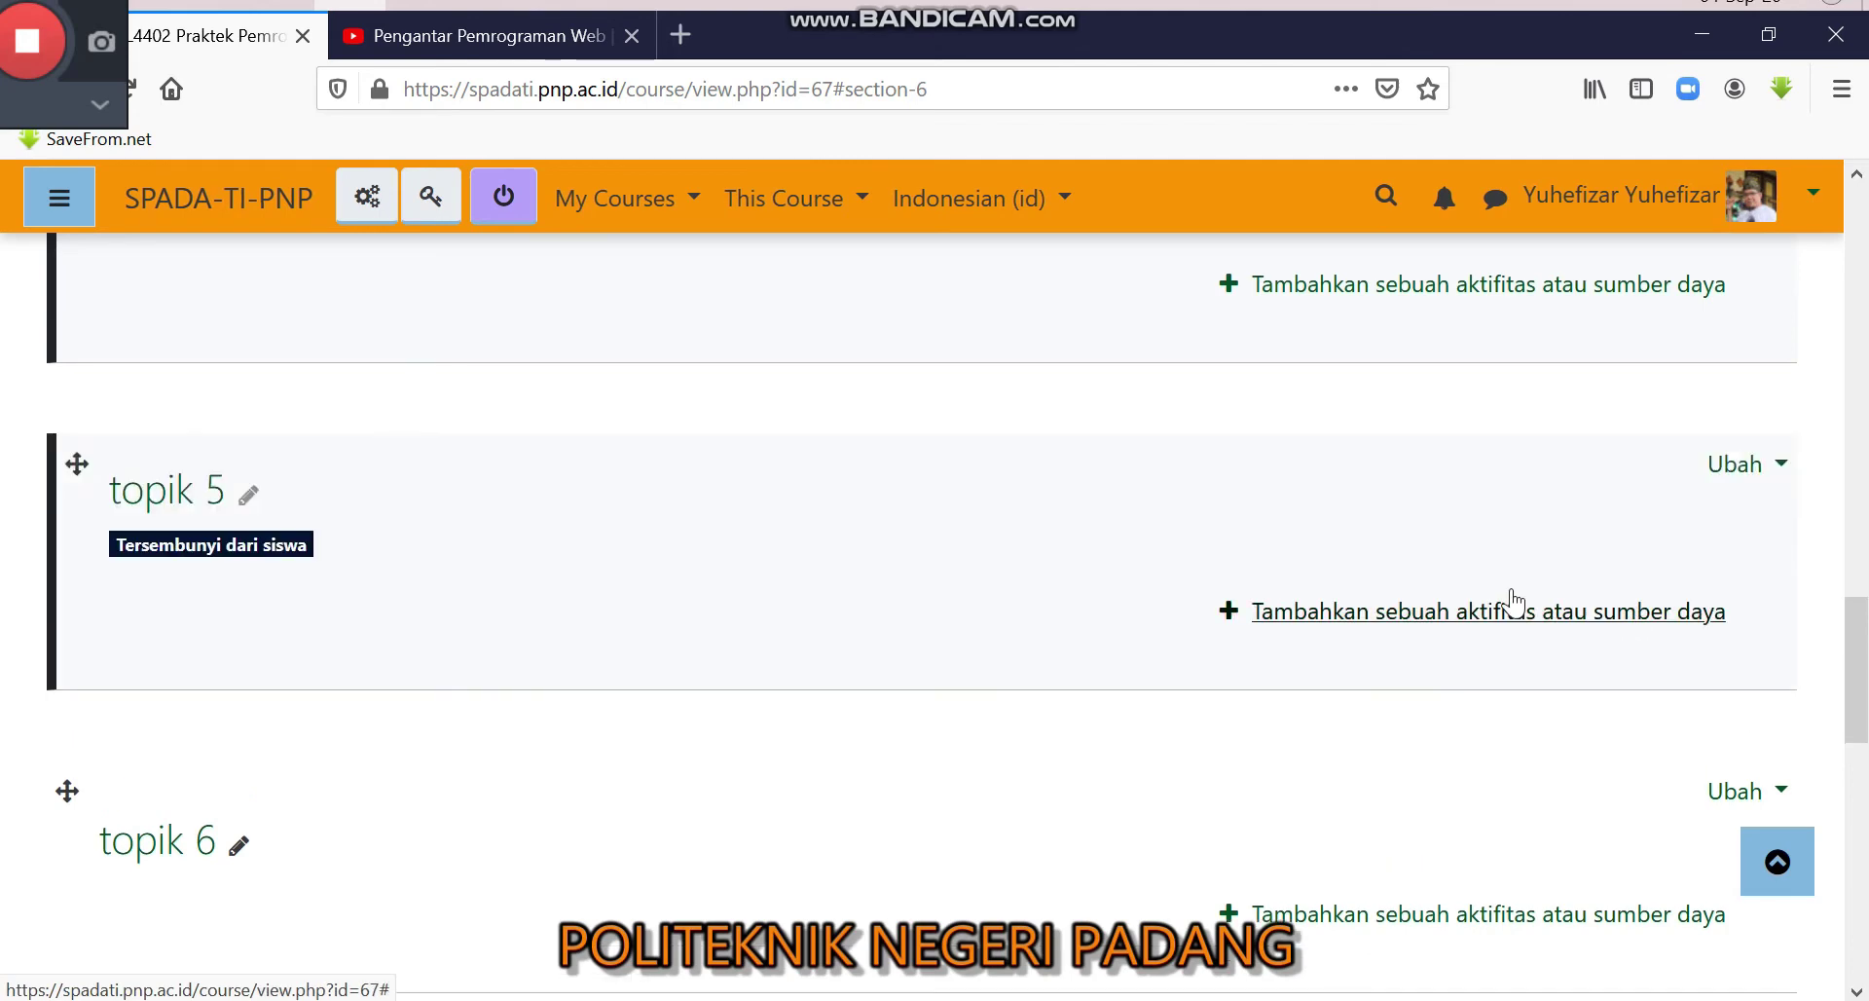
Step: Hide topik 6, topik 7 and topik 8 from students
left_click(1781, 466)
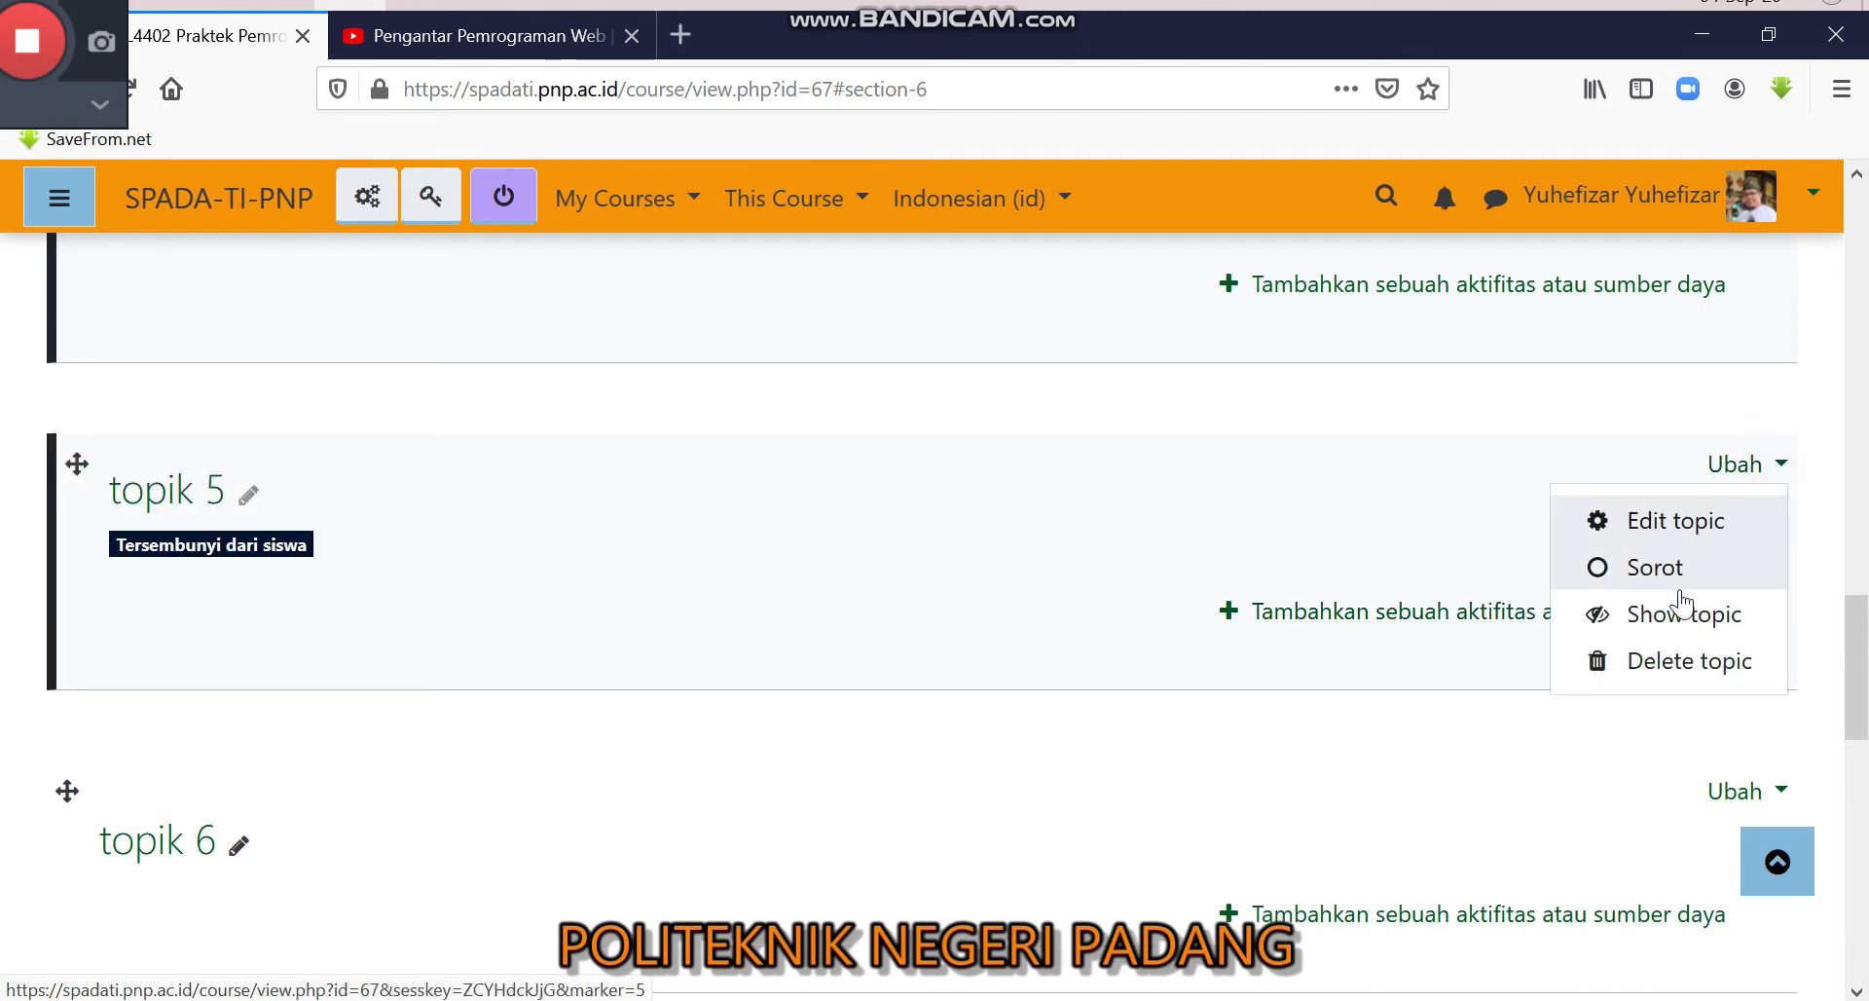
left_click(837, 759)
scroll(876, 742, "down", 3)
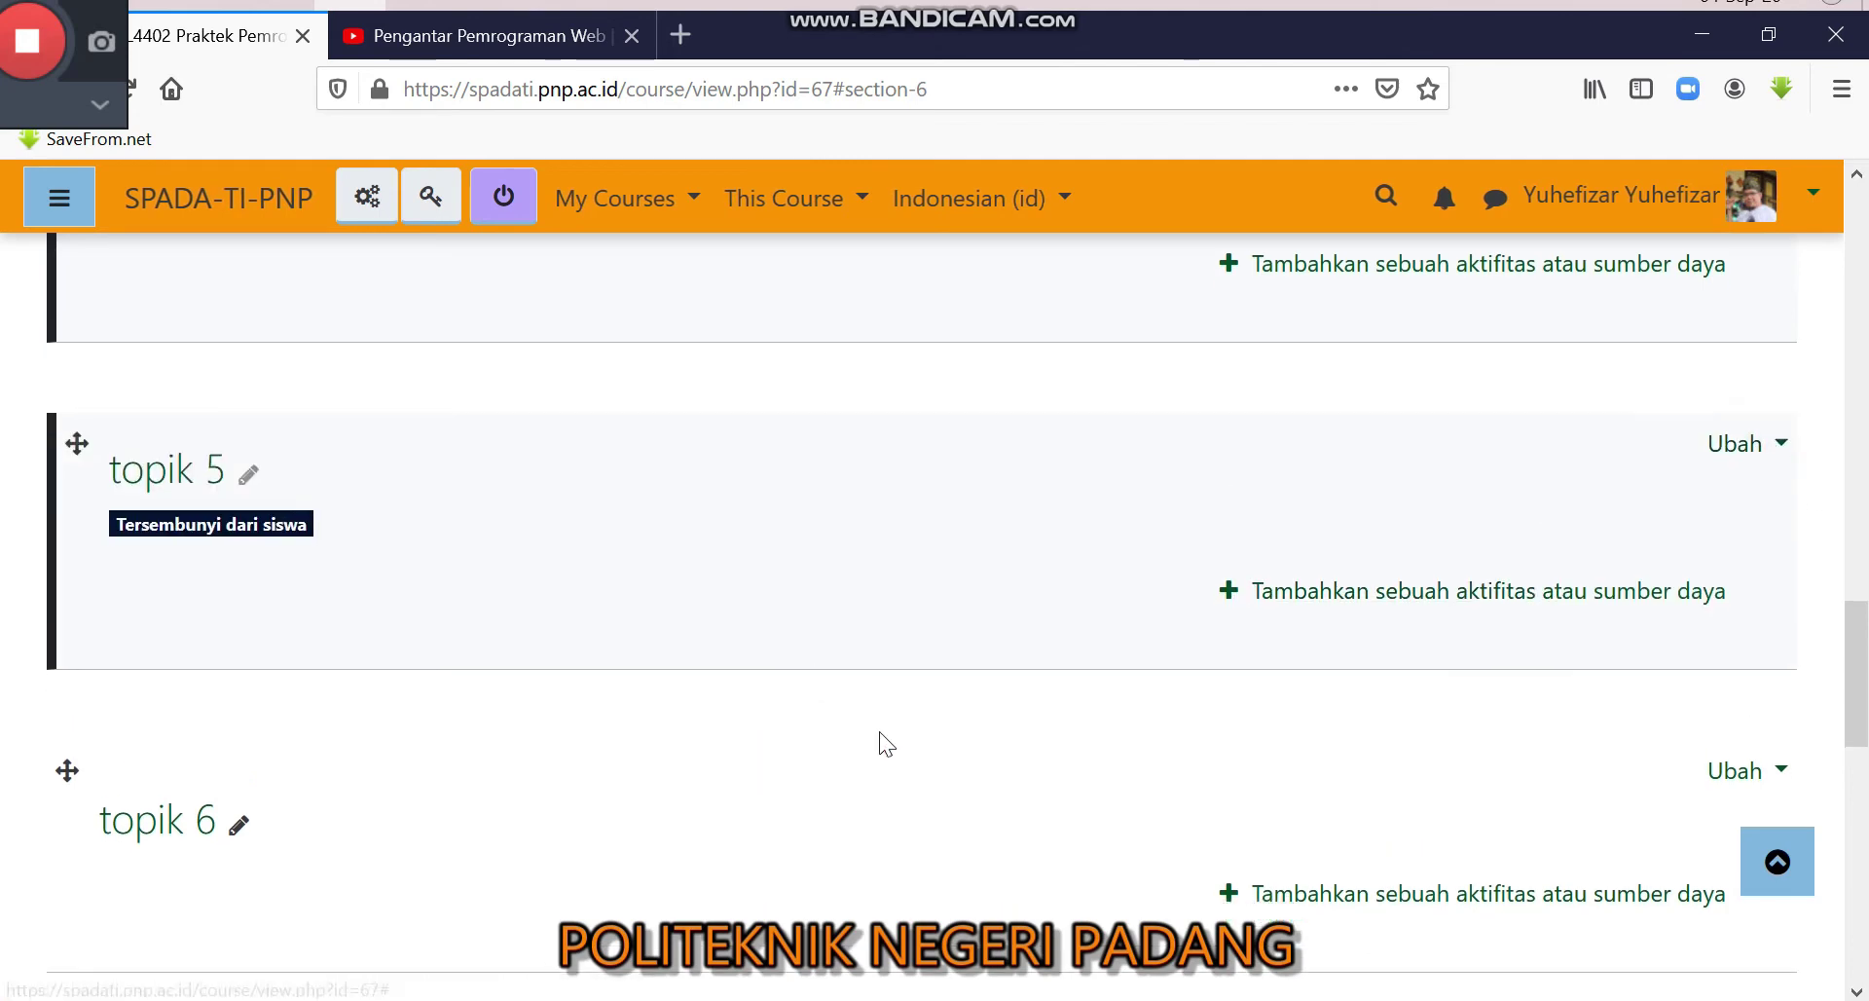
left_click(1784, 487)
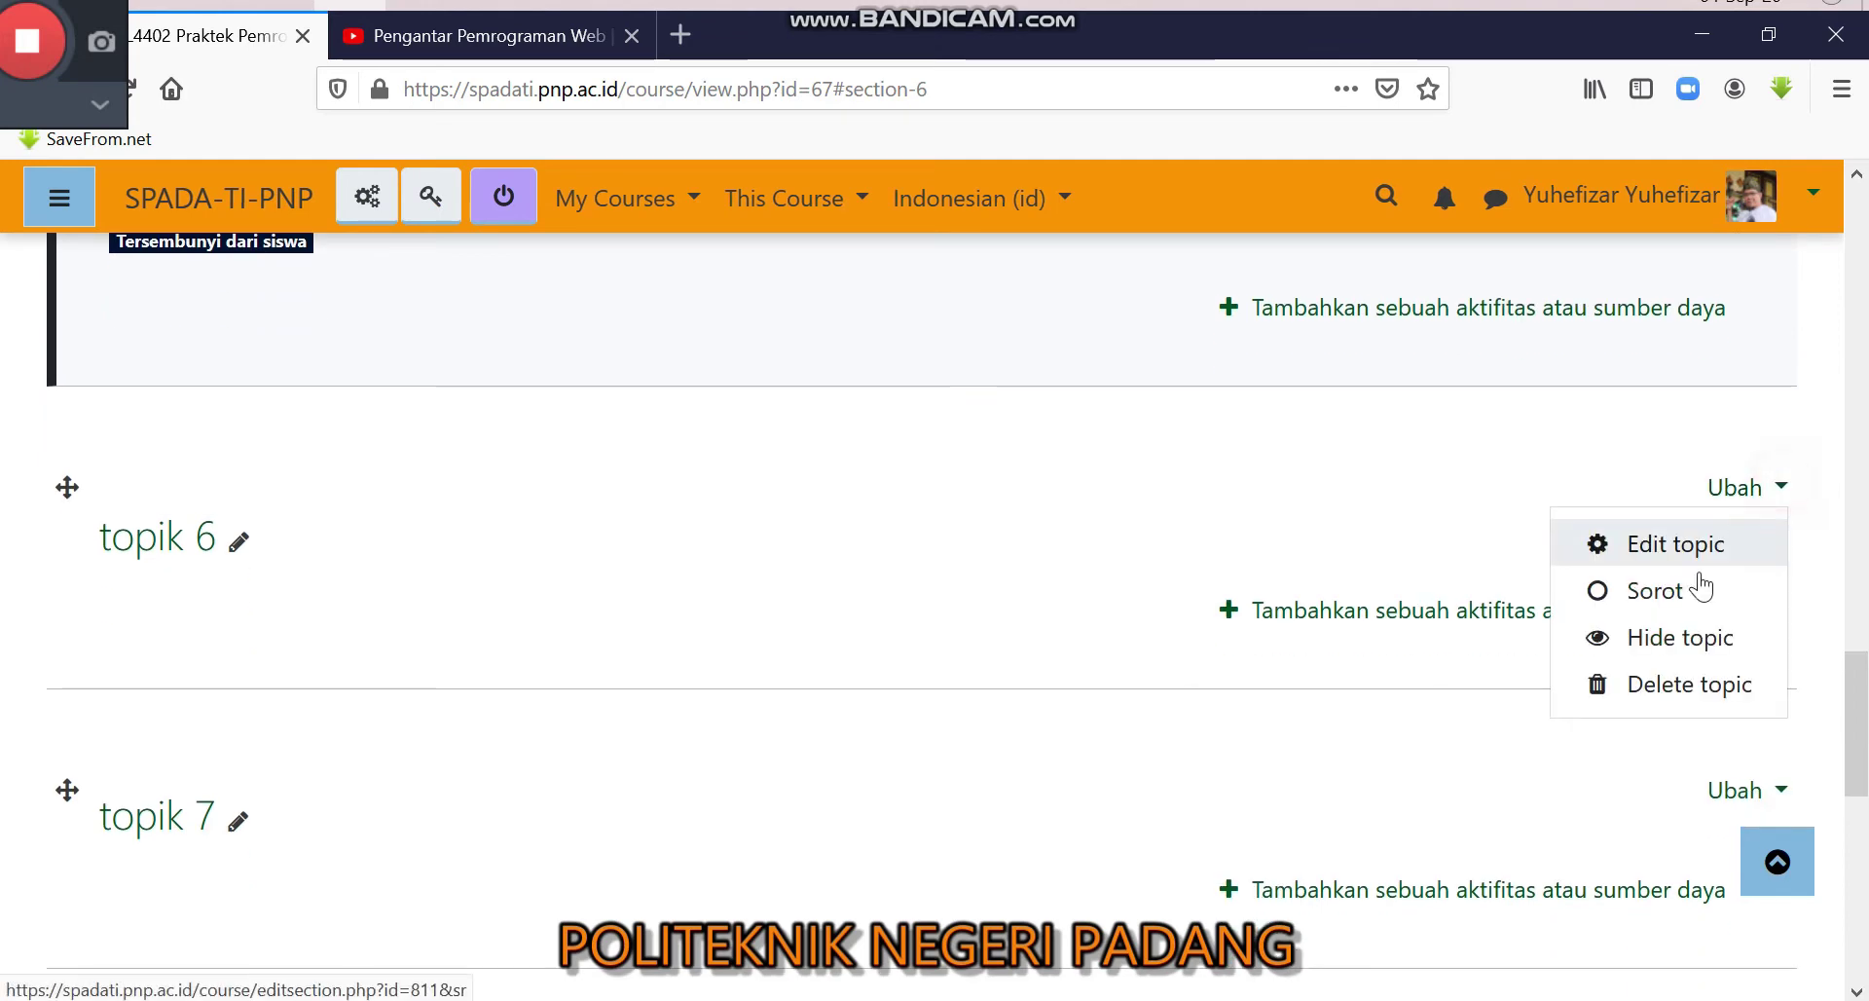
left_click(1682, 640)
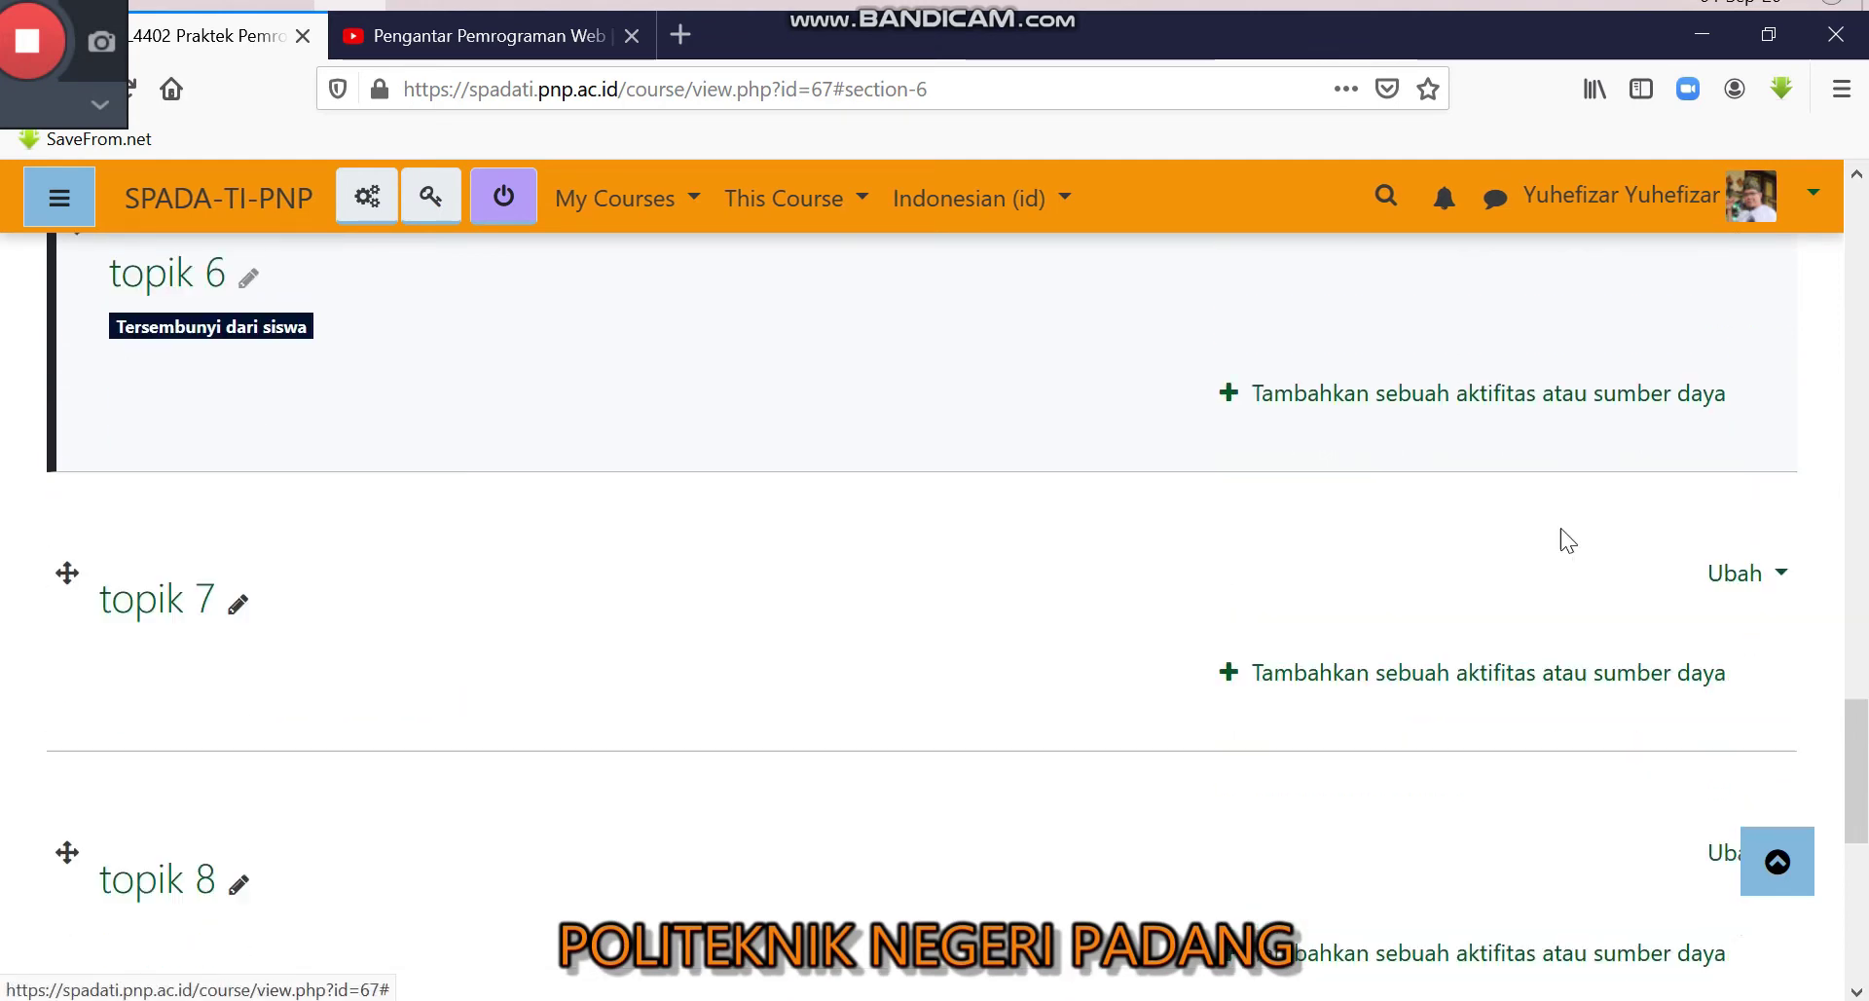
left_click(1782, 535)
left_click(1655, 682)
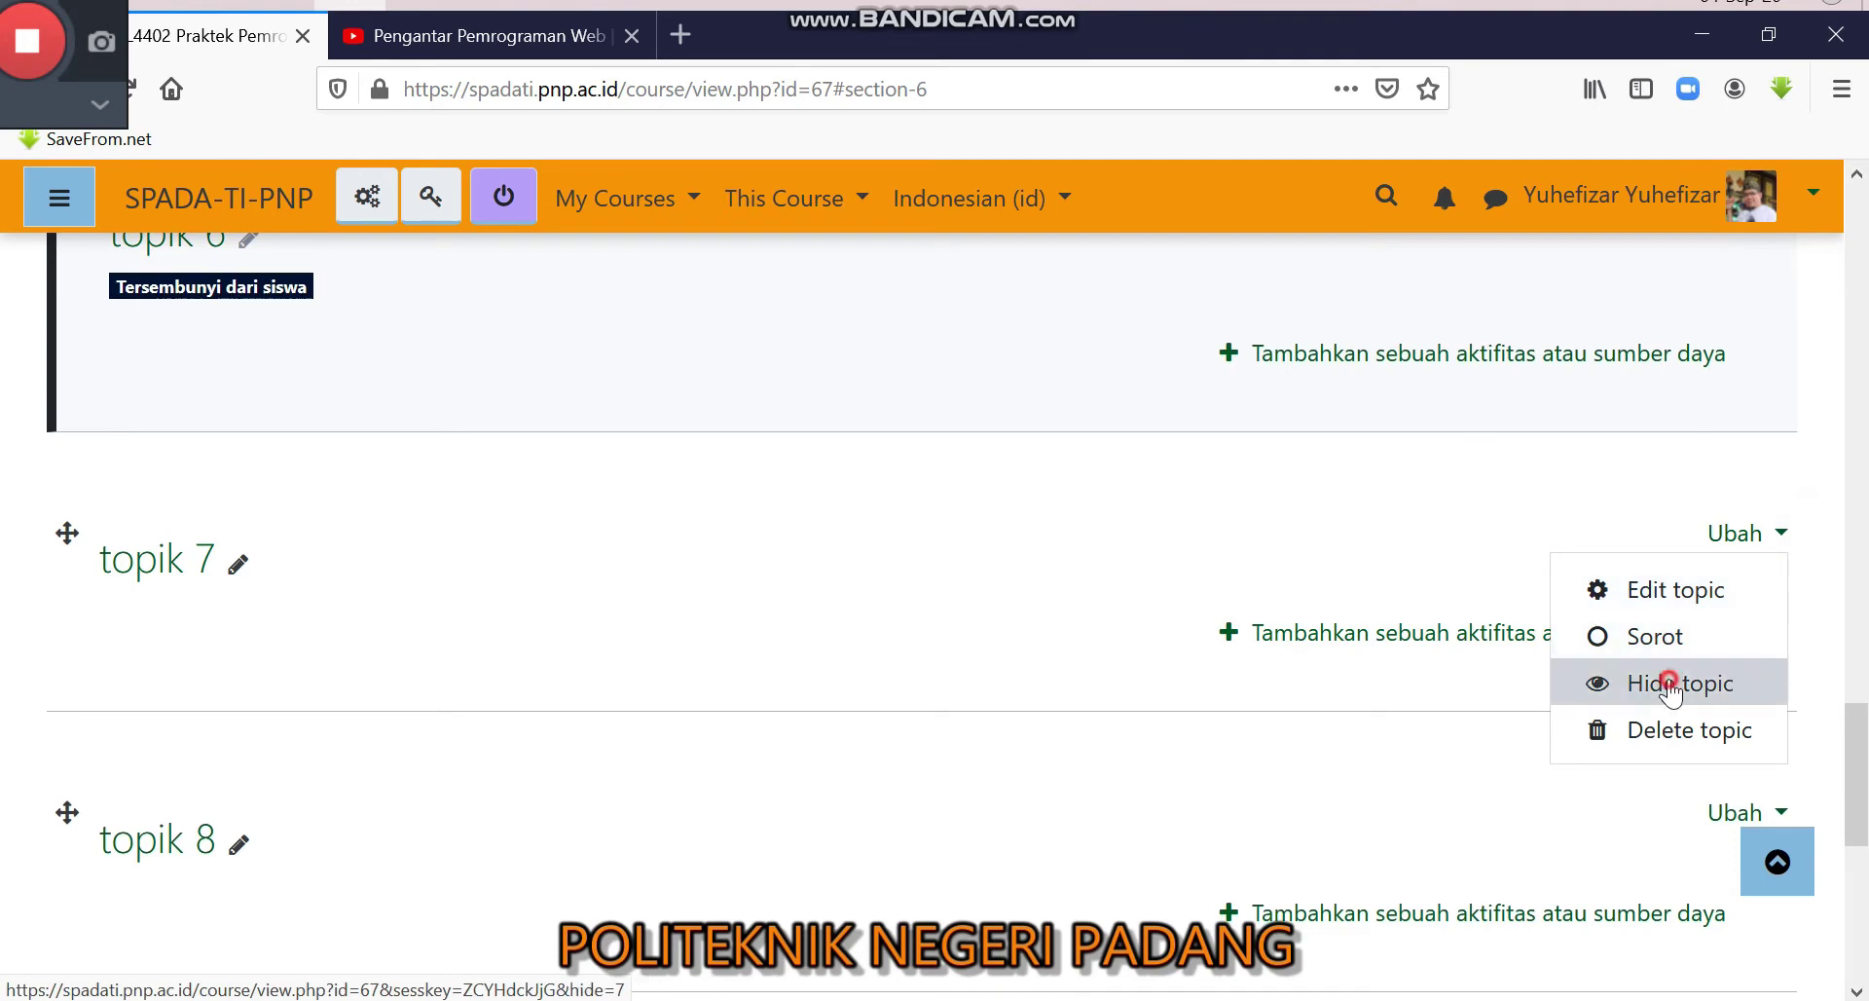
left_click(1782, 709)
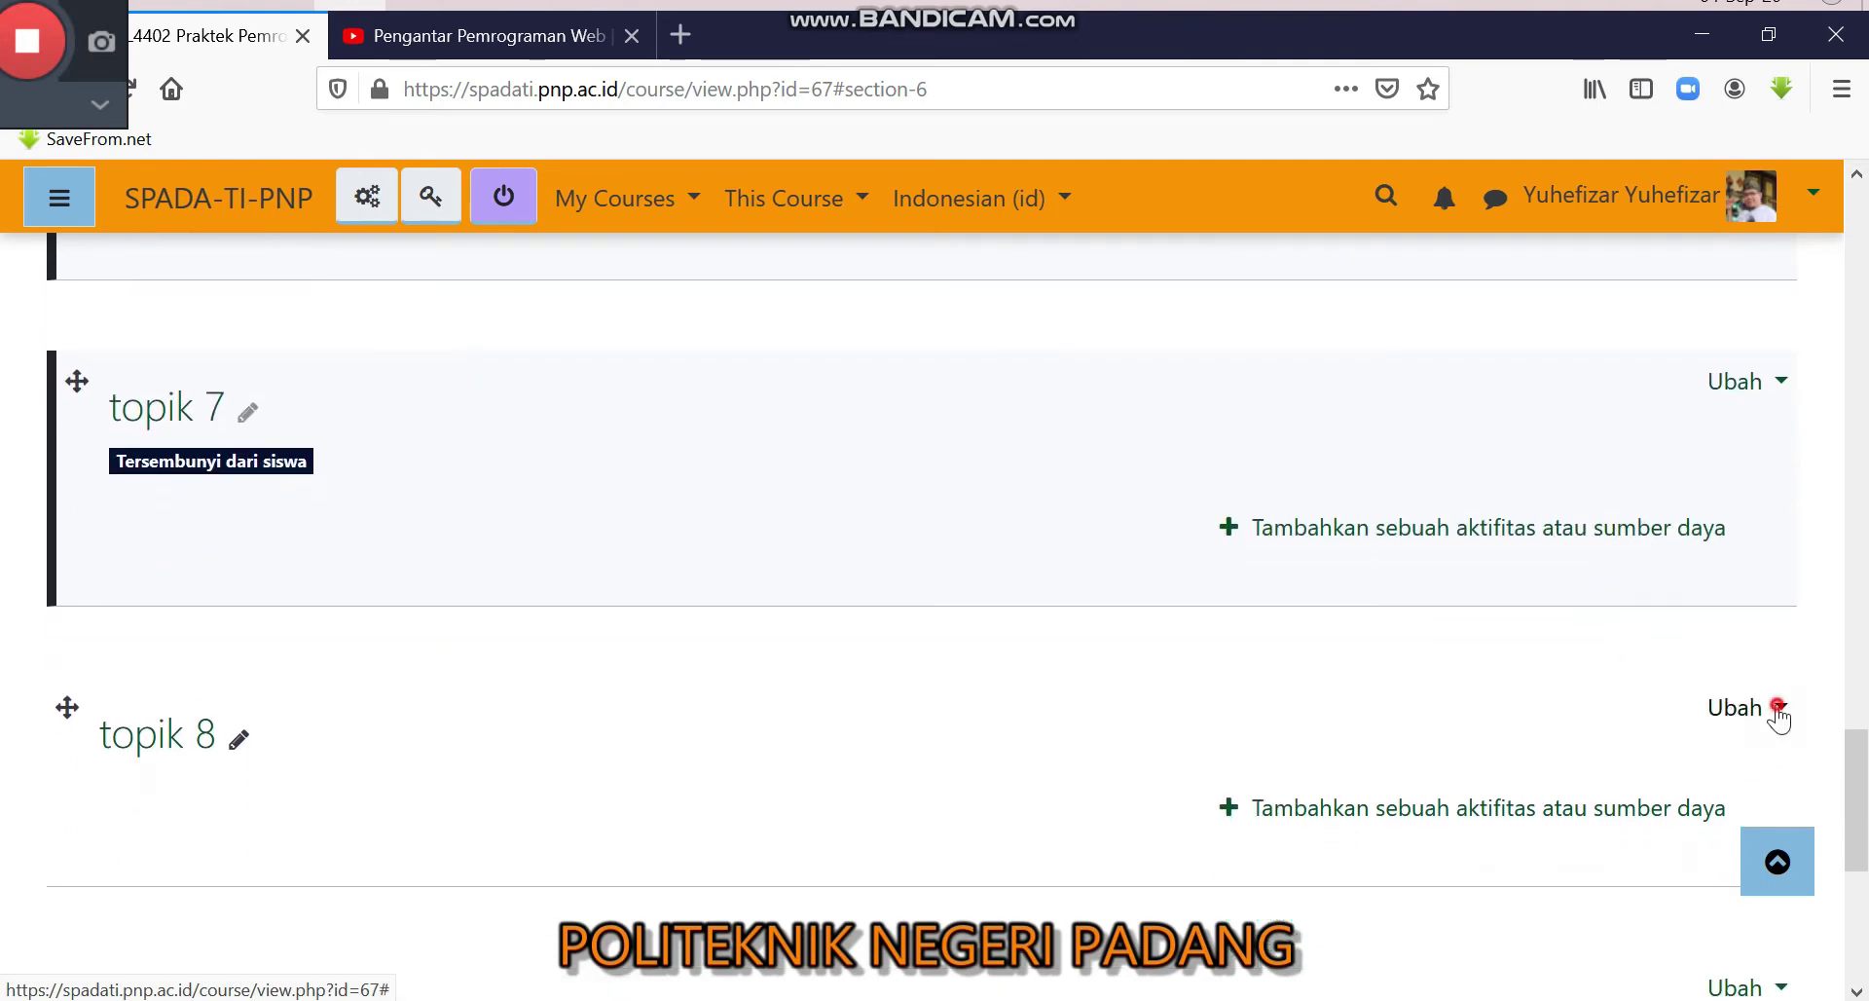
left_click(1668, 873)
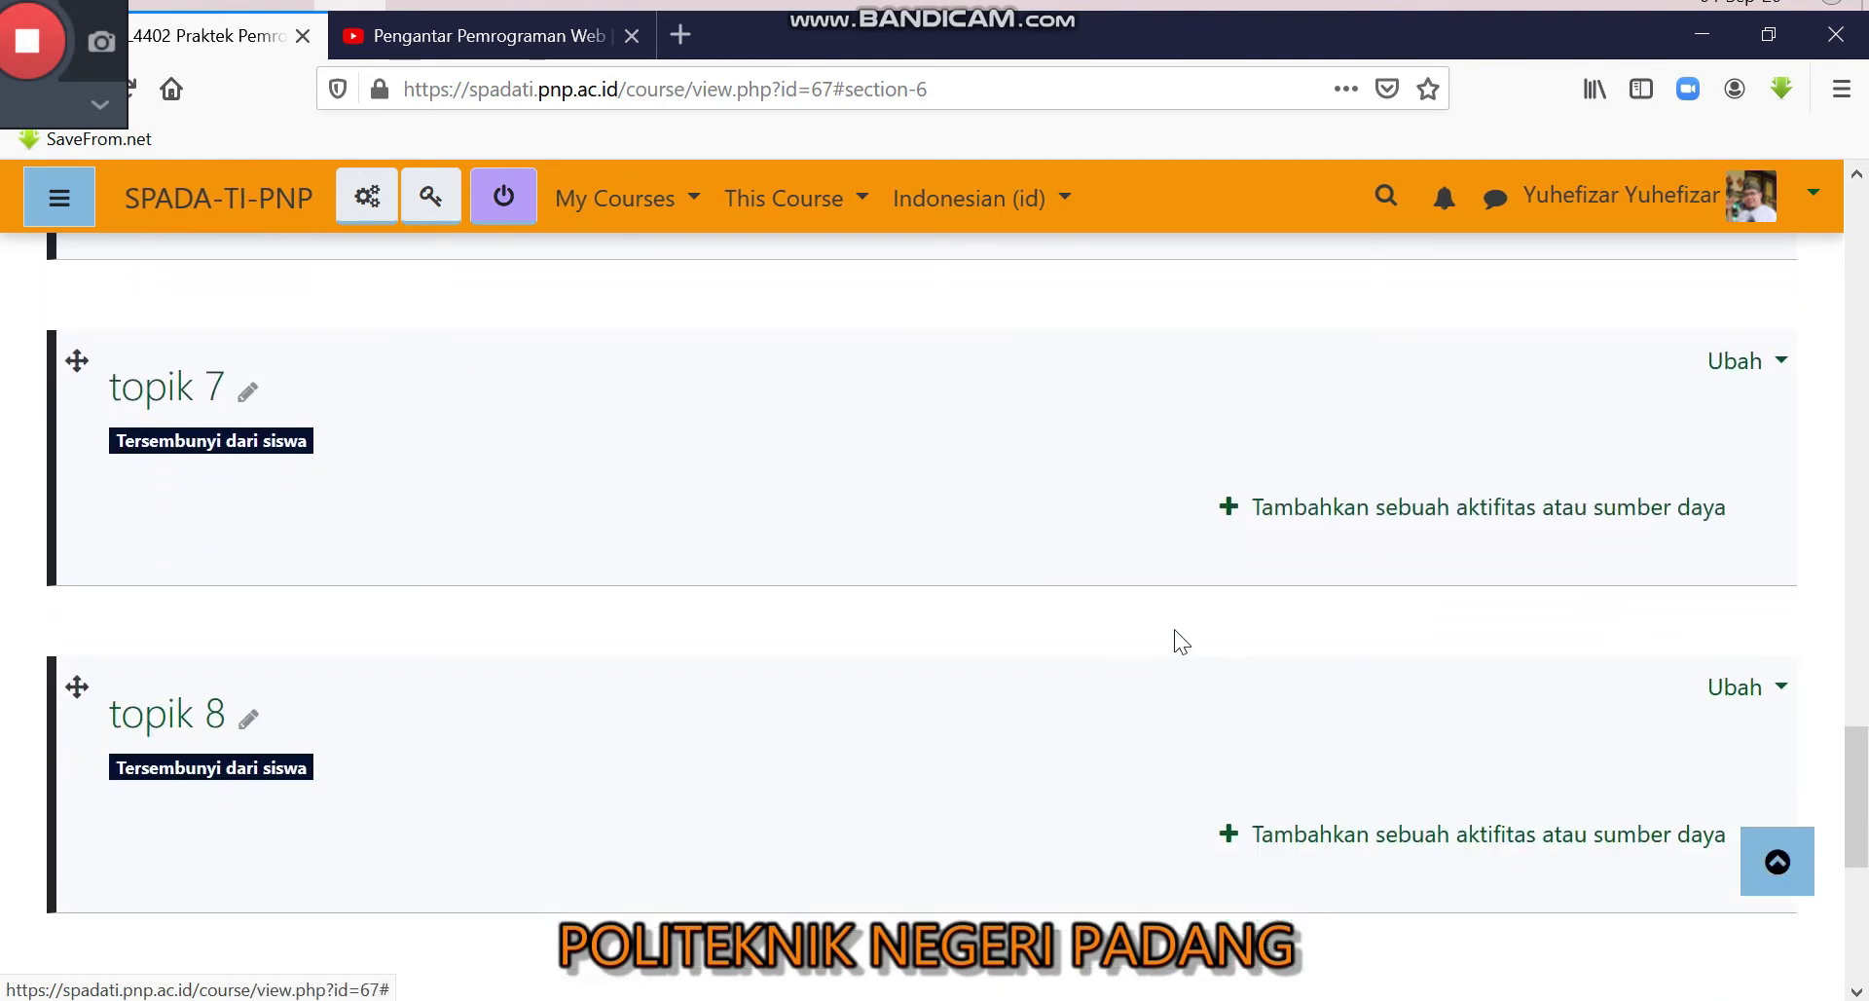
Step: Hide the "Ujian Akhir Semester" topic from students
scroll(1175, 628, "down", 3)
left_click(1780, 731)
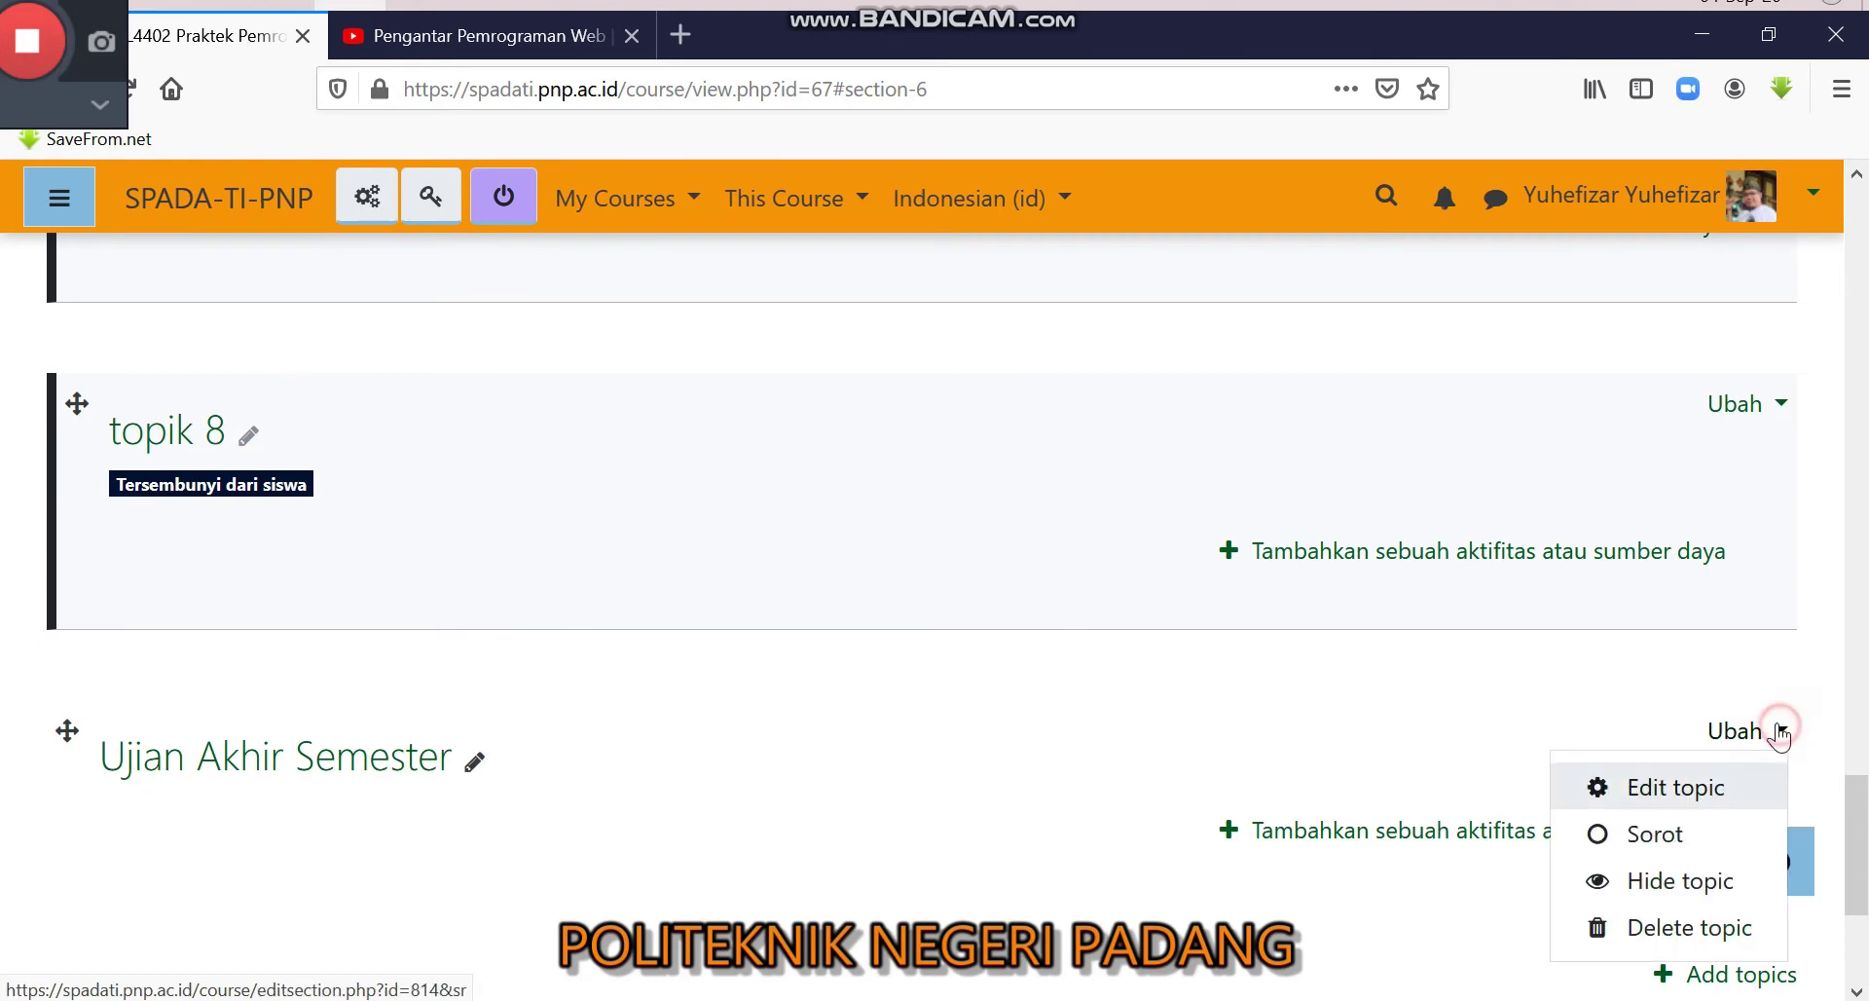
left_click(1677, 873)
Step: Start adding a File resource to the "Pertemuan 1 : Pengantar Pemrograman Web" topic
scroll(664, 576, "up", 10)
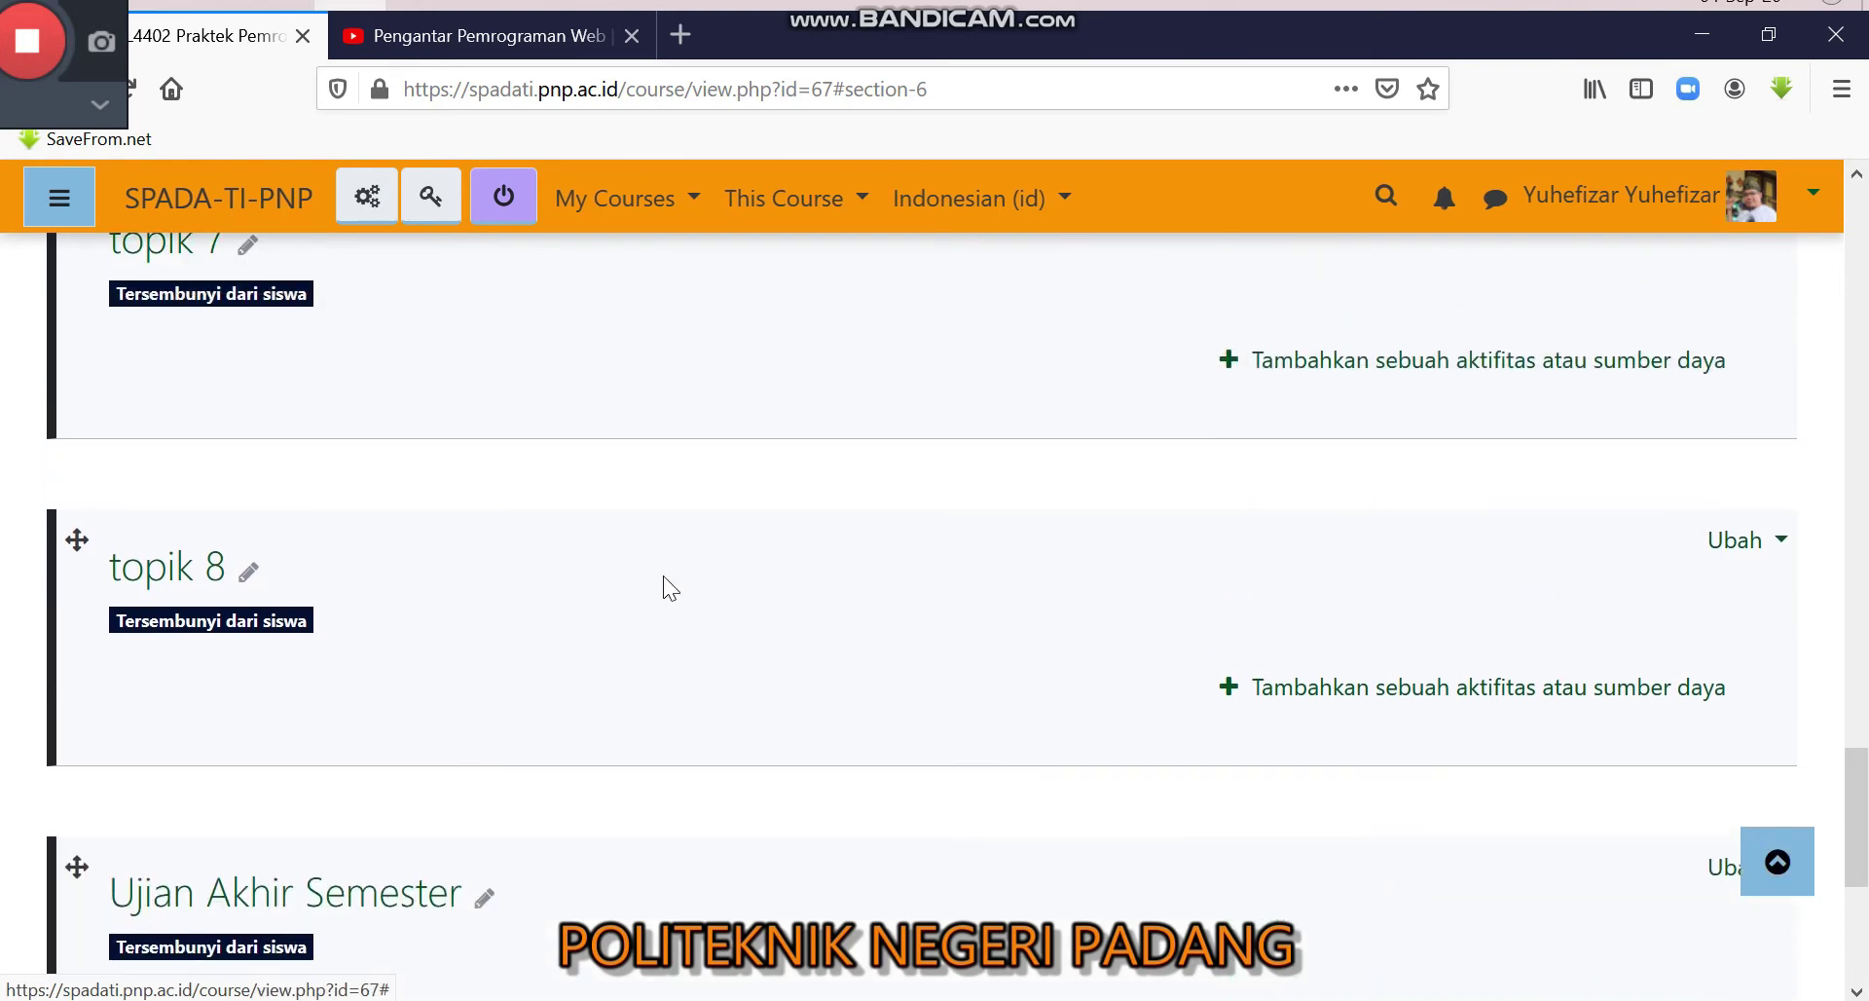
scroll(662, 575, "up", 9)
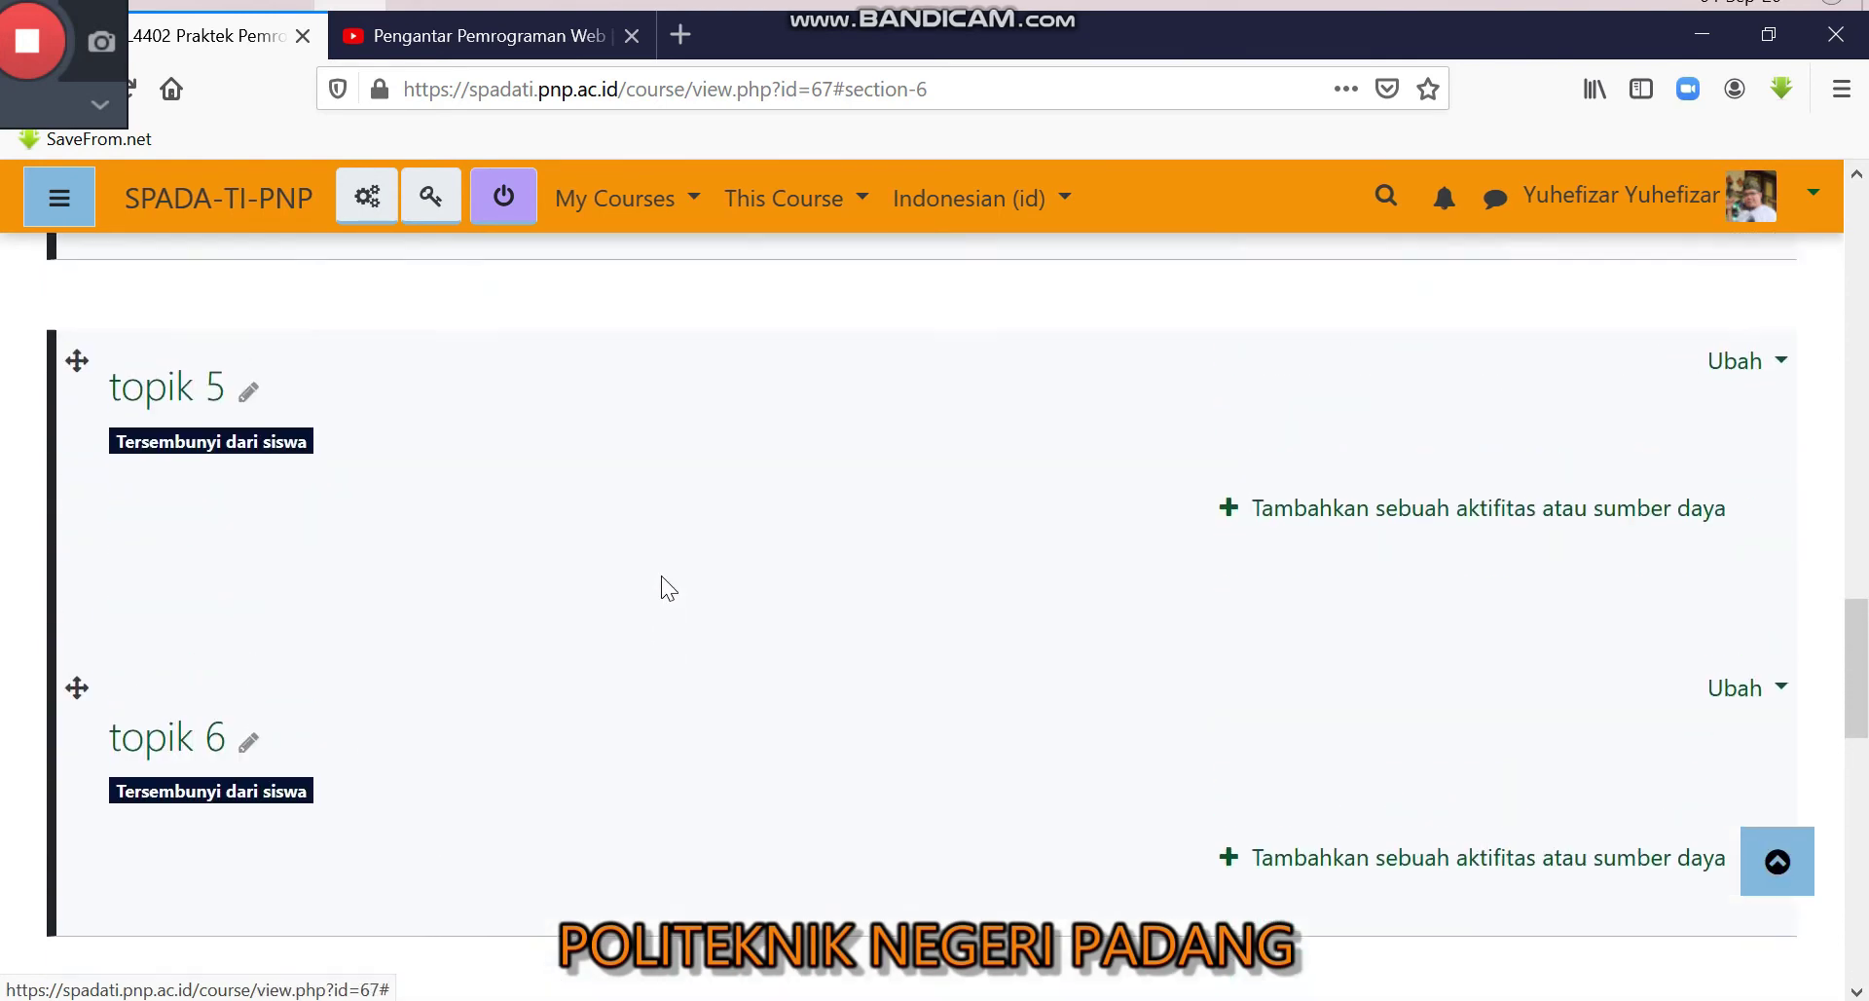
scroll(514, 546, "up", 5)
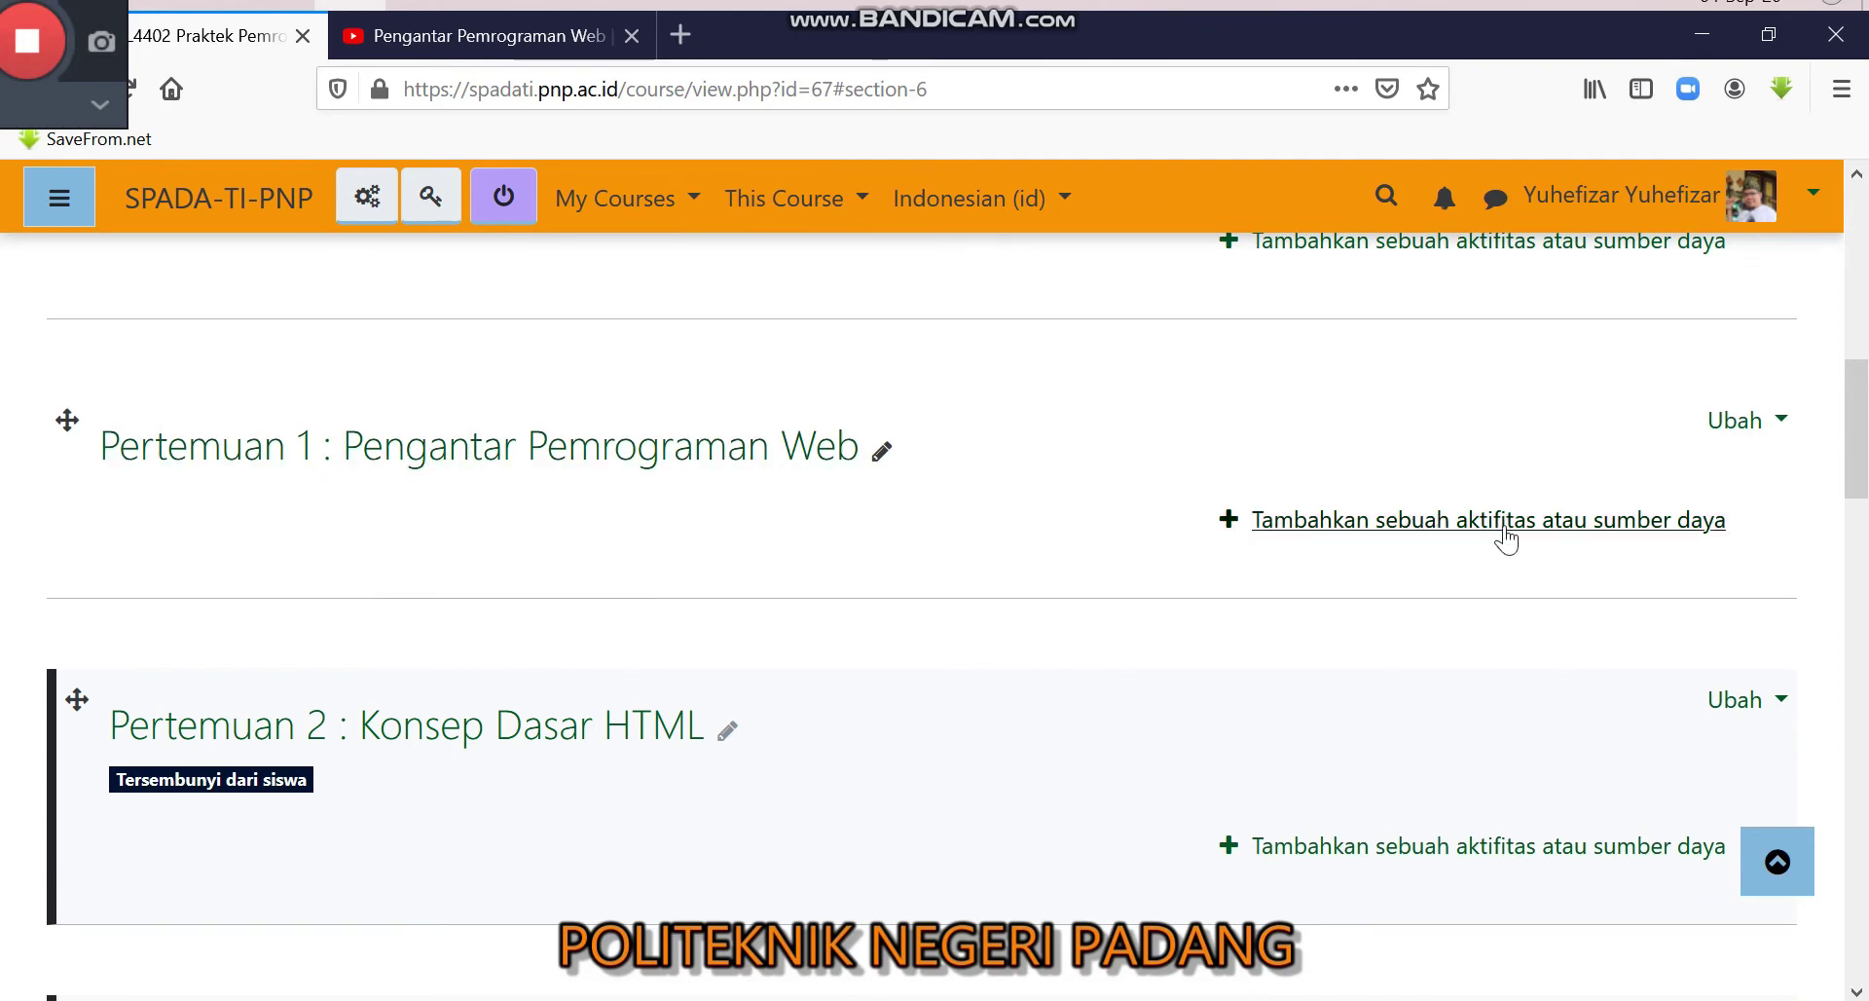
left_click(1387, 531)
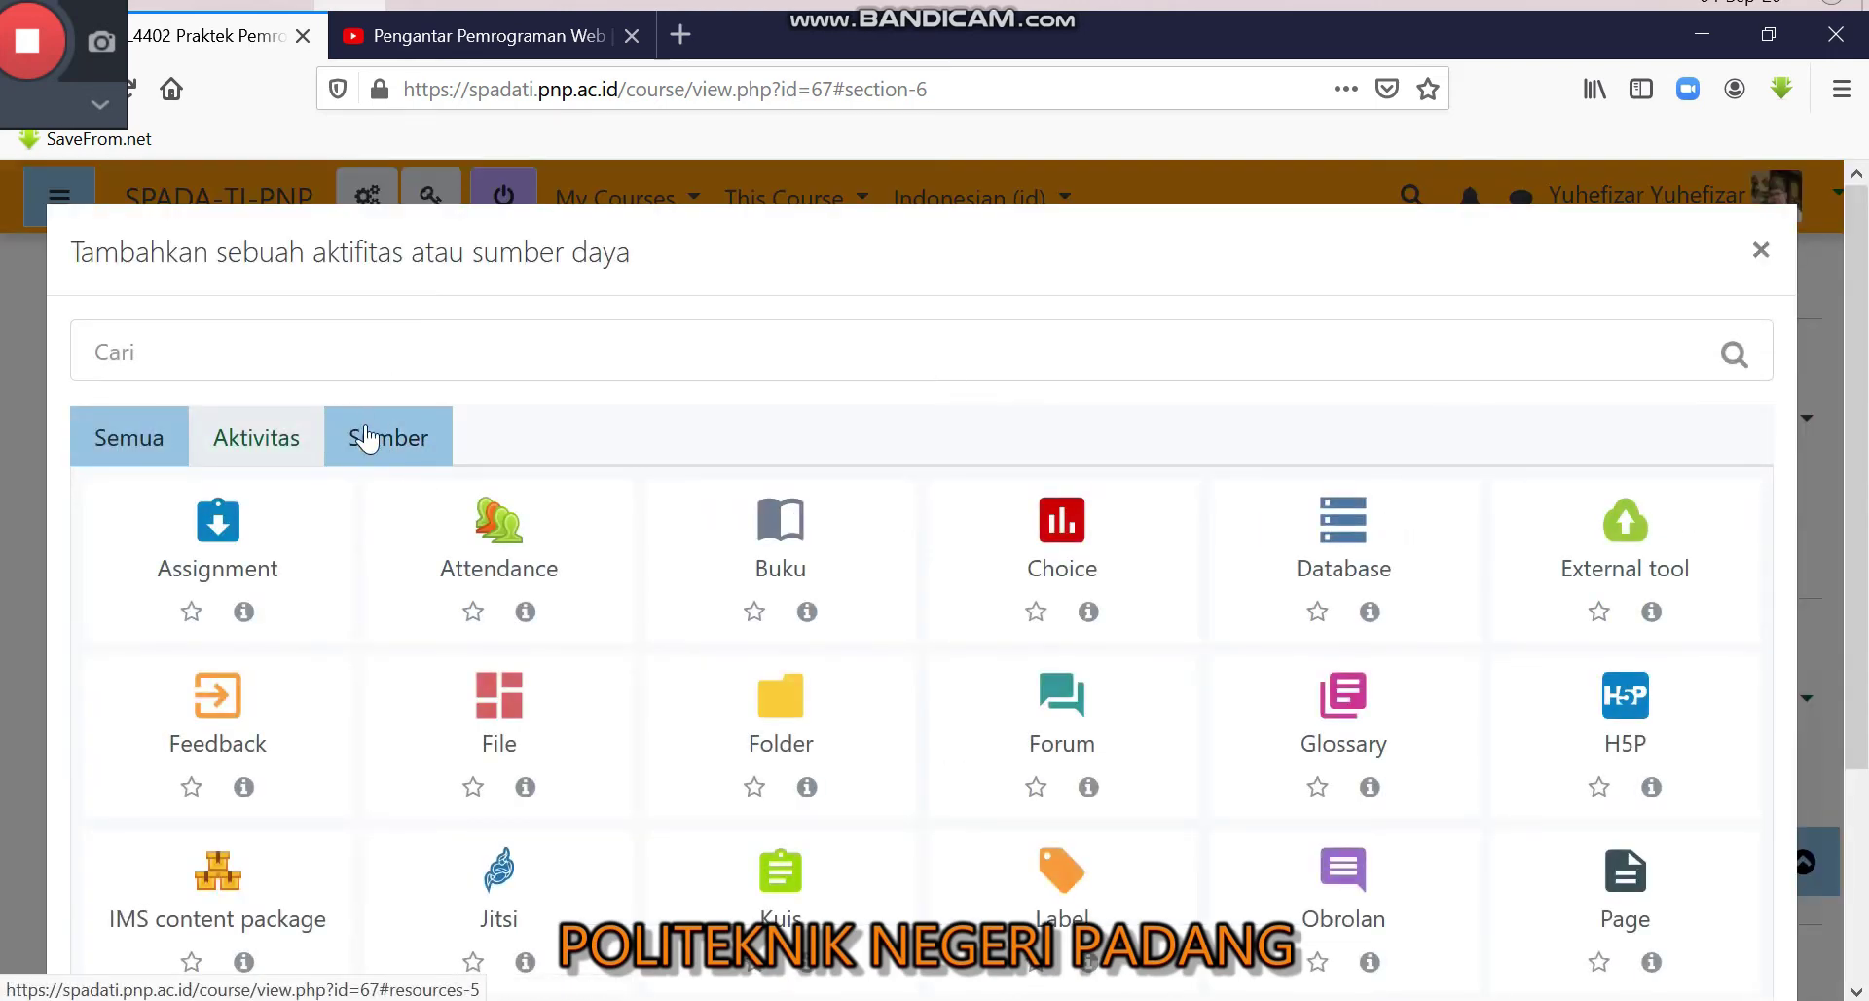
left_click(398, 449)
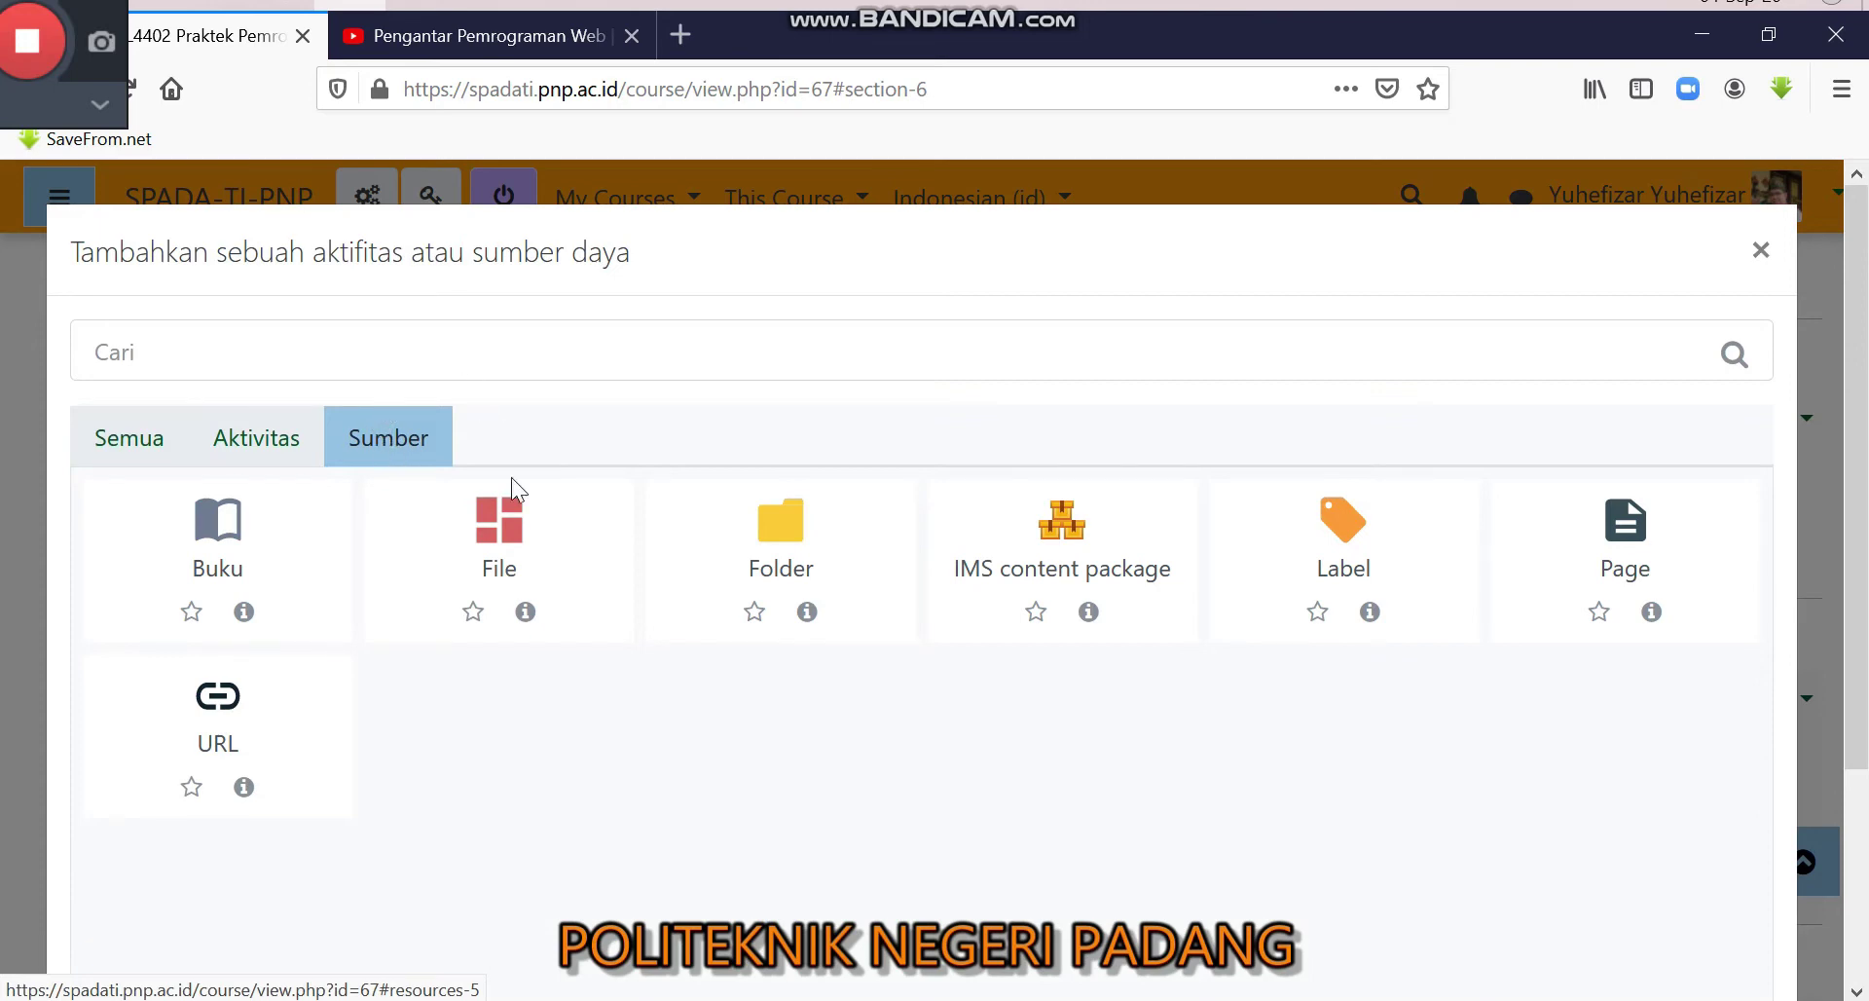
left_click(499, 563)
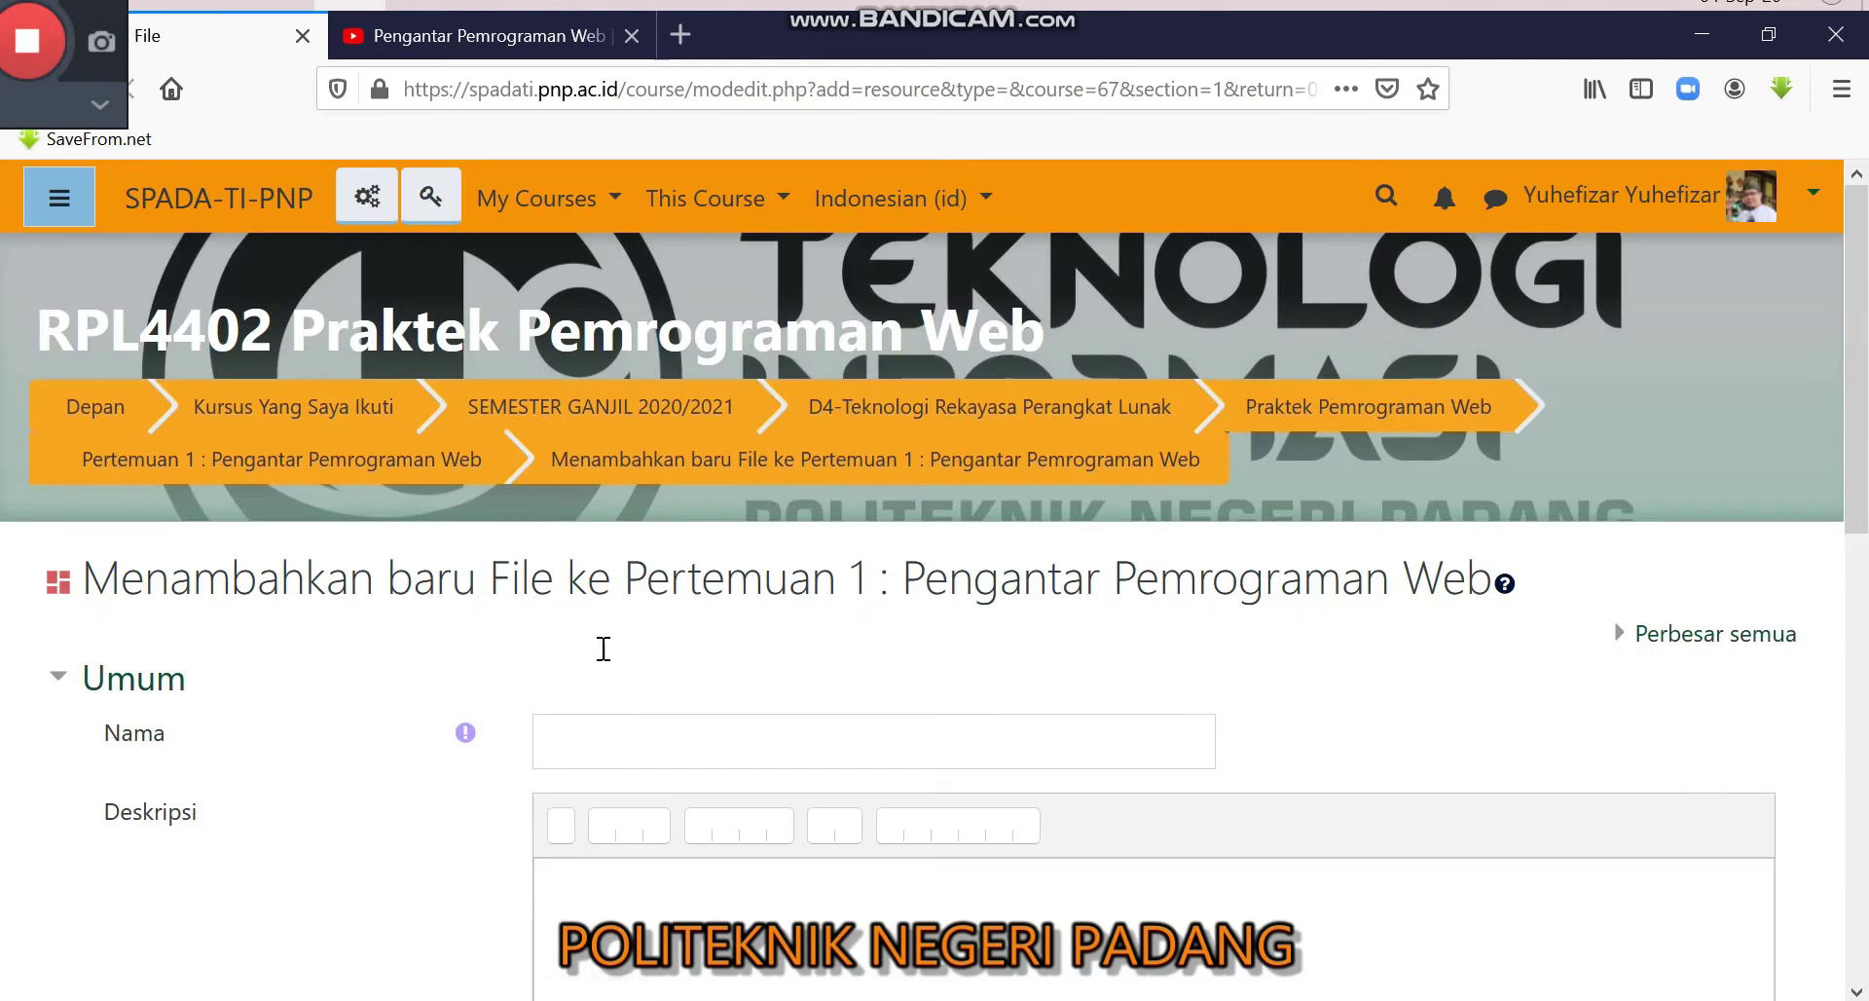
Step: Name the file resource "Modul 1 : Pengantar Pemrograman Web"
left_click(629, 743)
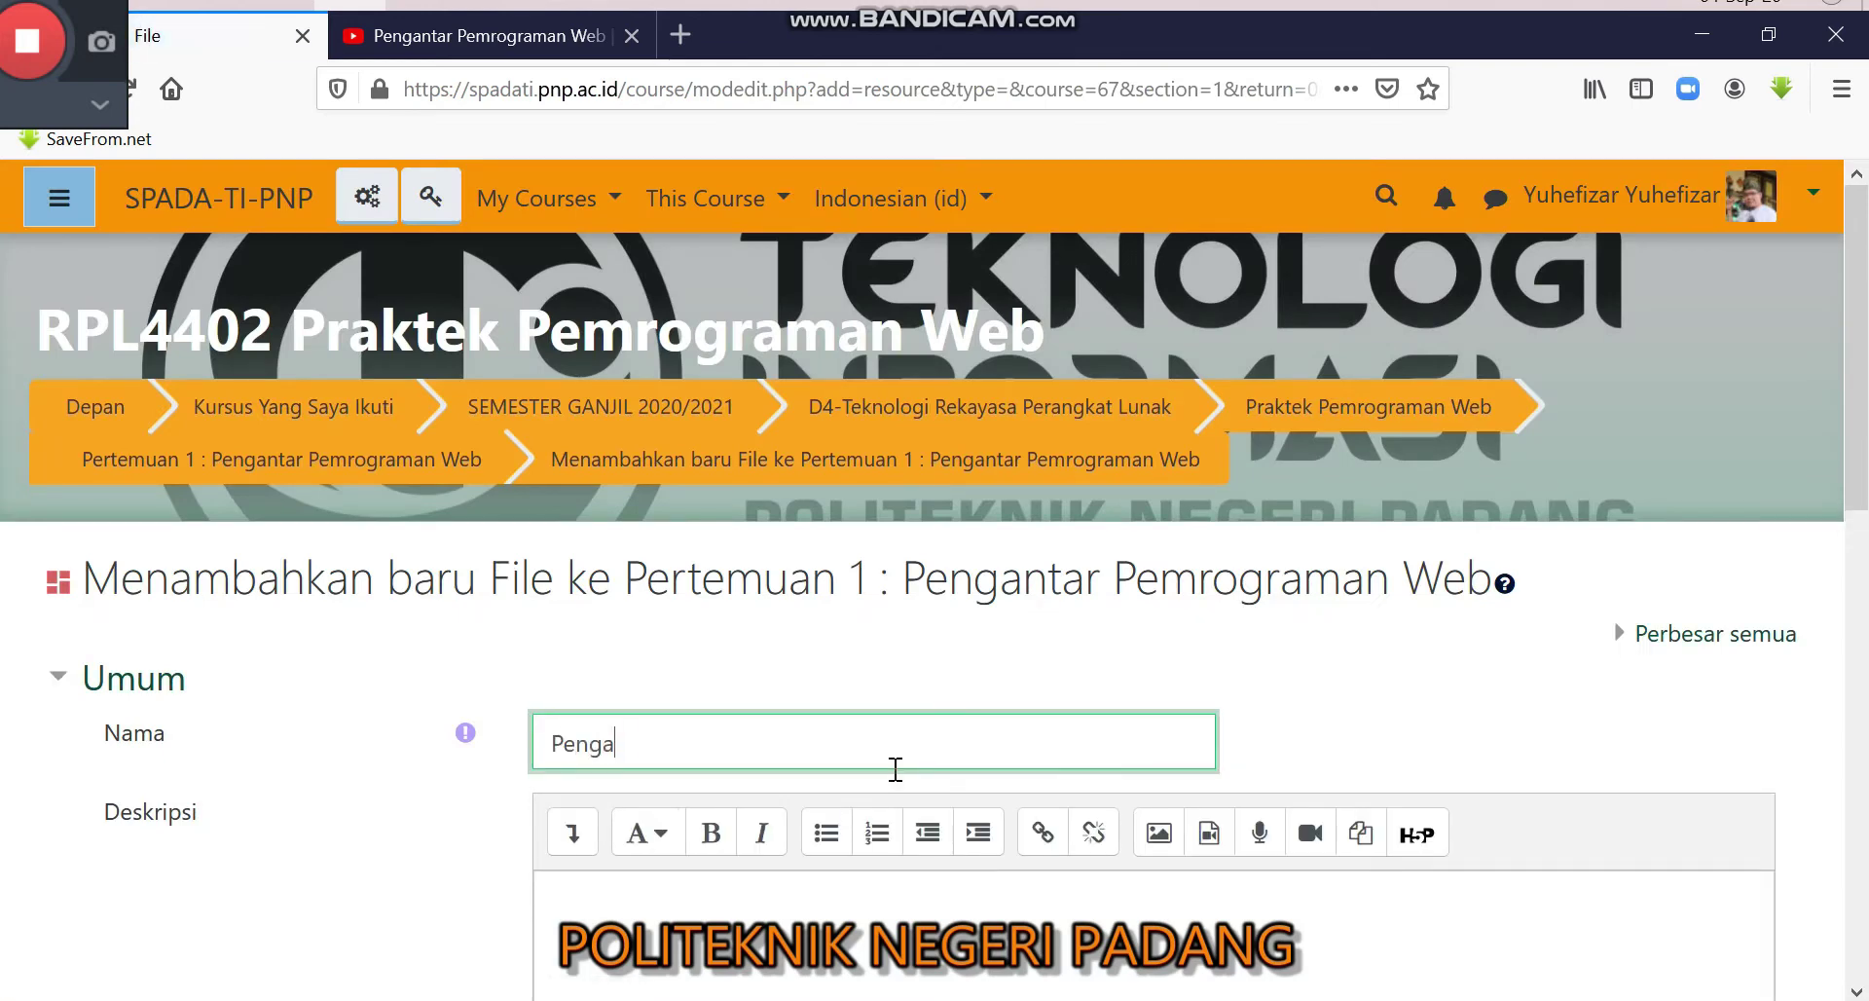
key("BackSpace")
key("BackSpace")
key("BackSpace")
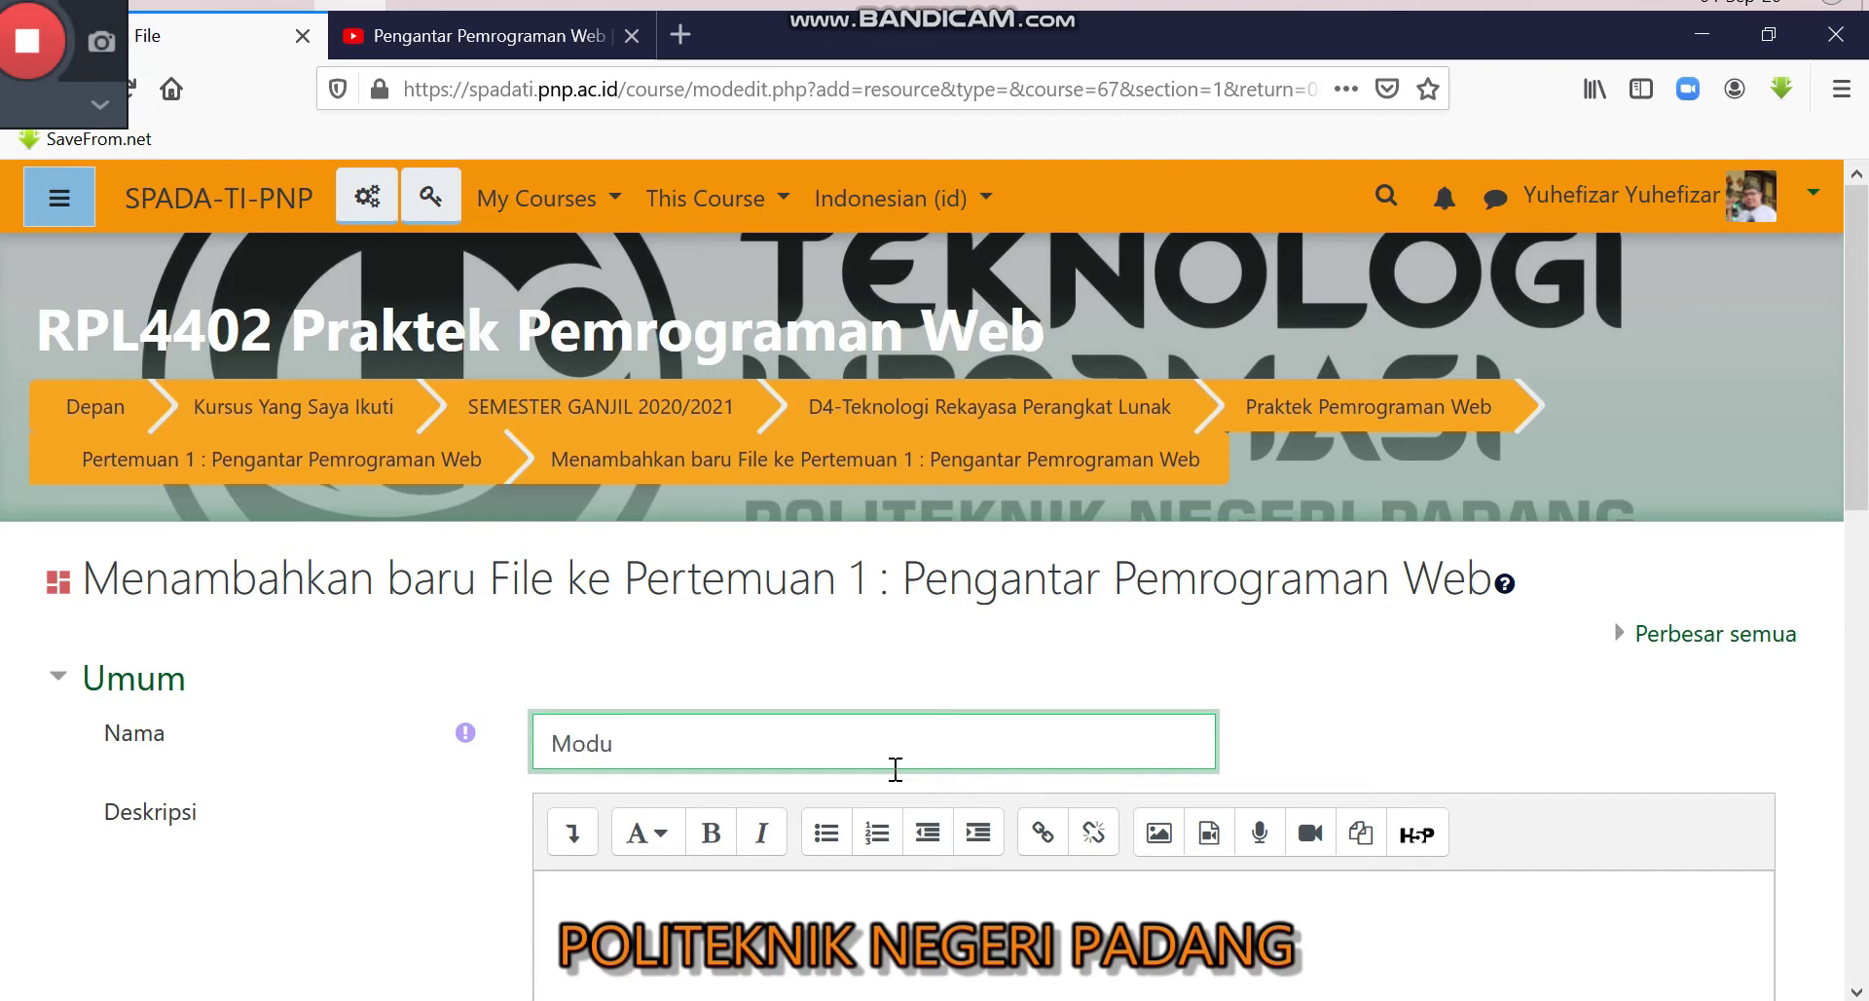
type("Modul 1 : Pengantar Pemr")
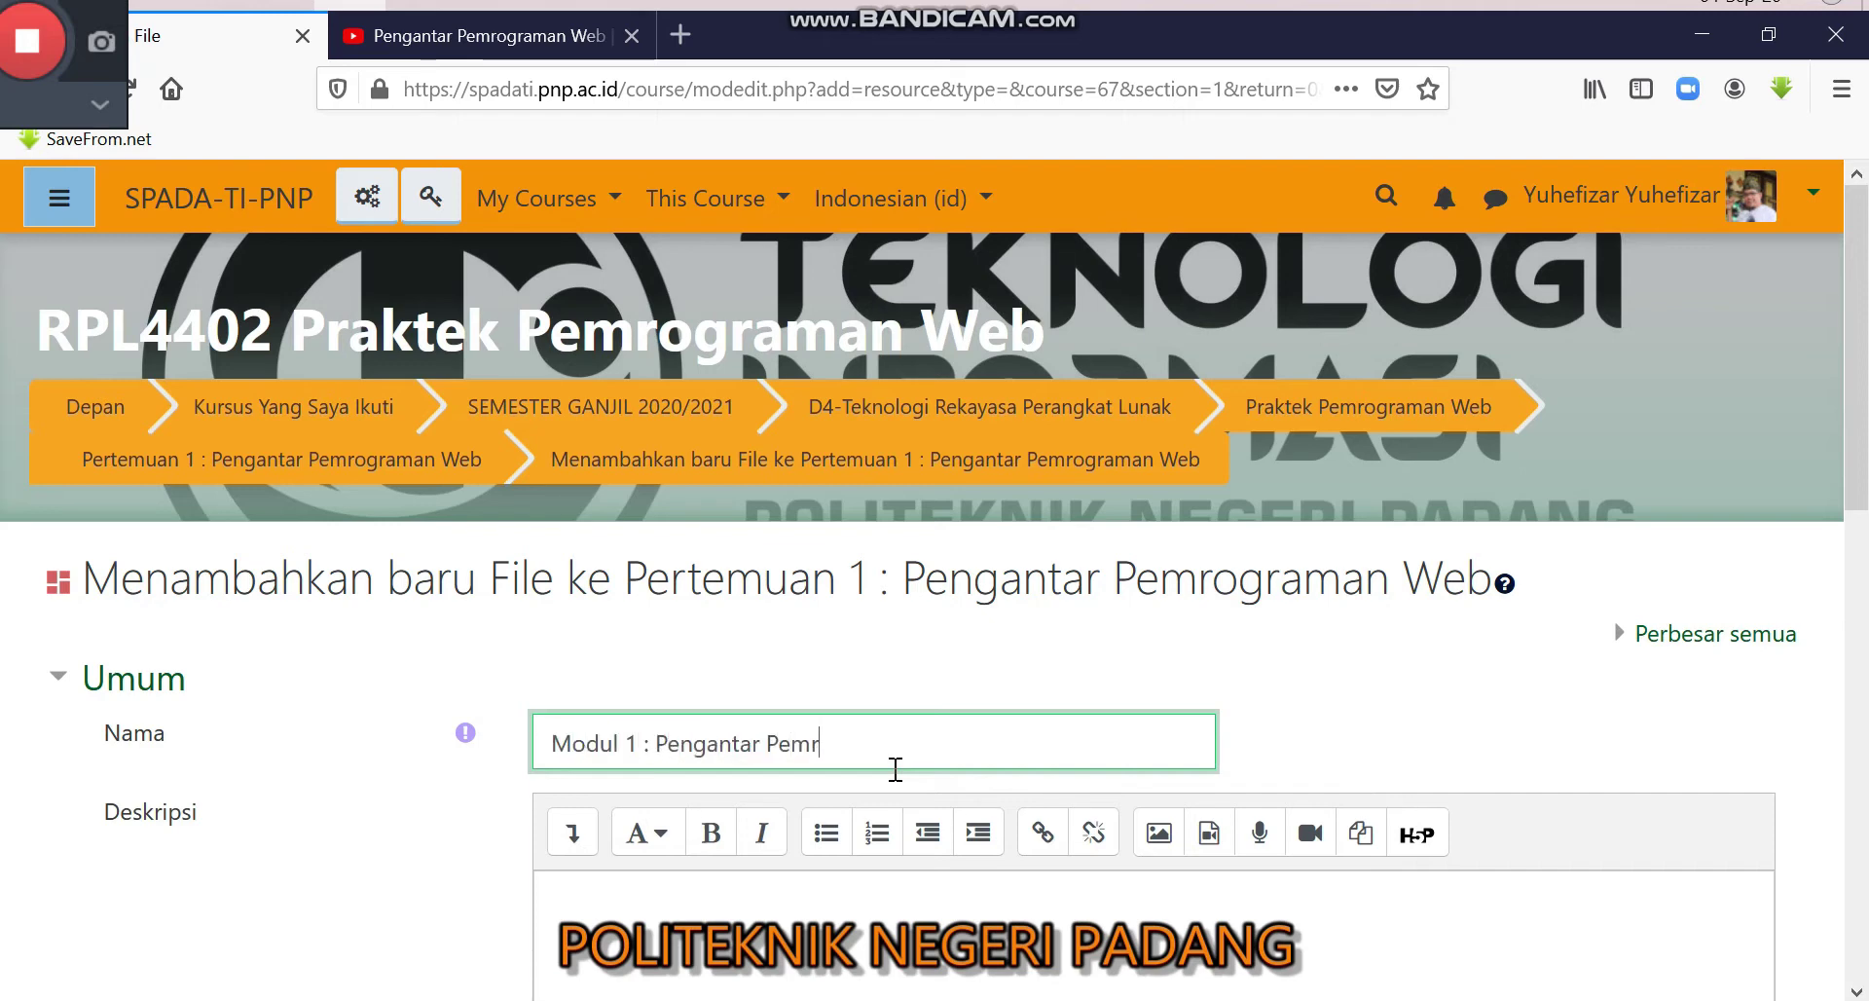
type("ograman Web")
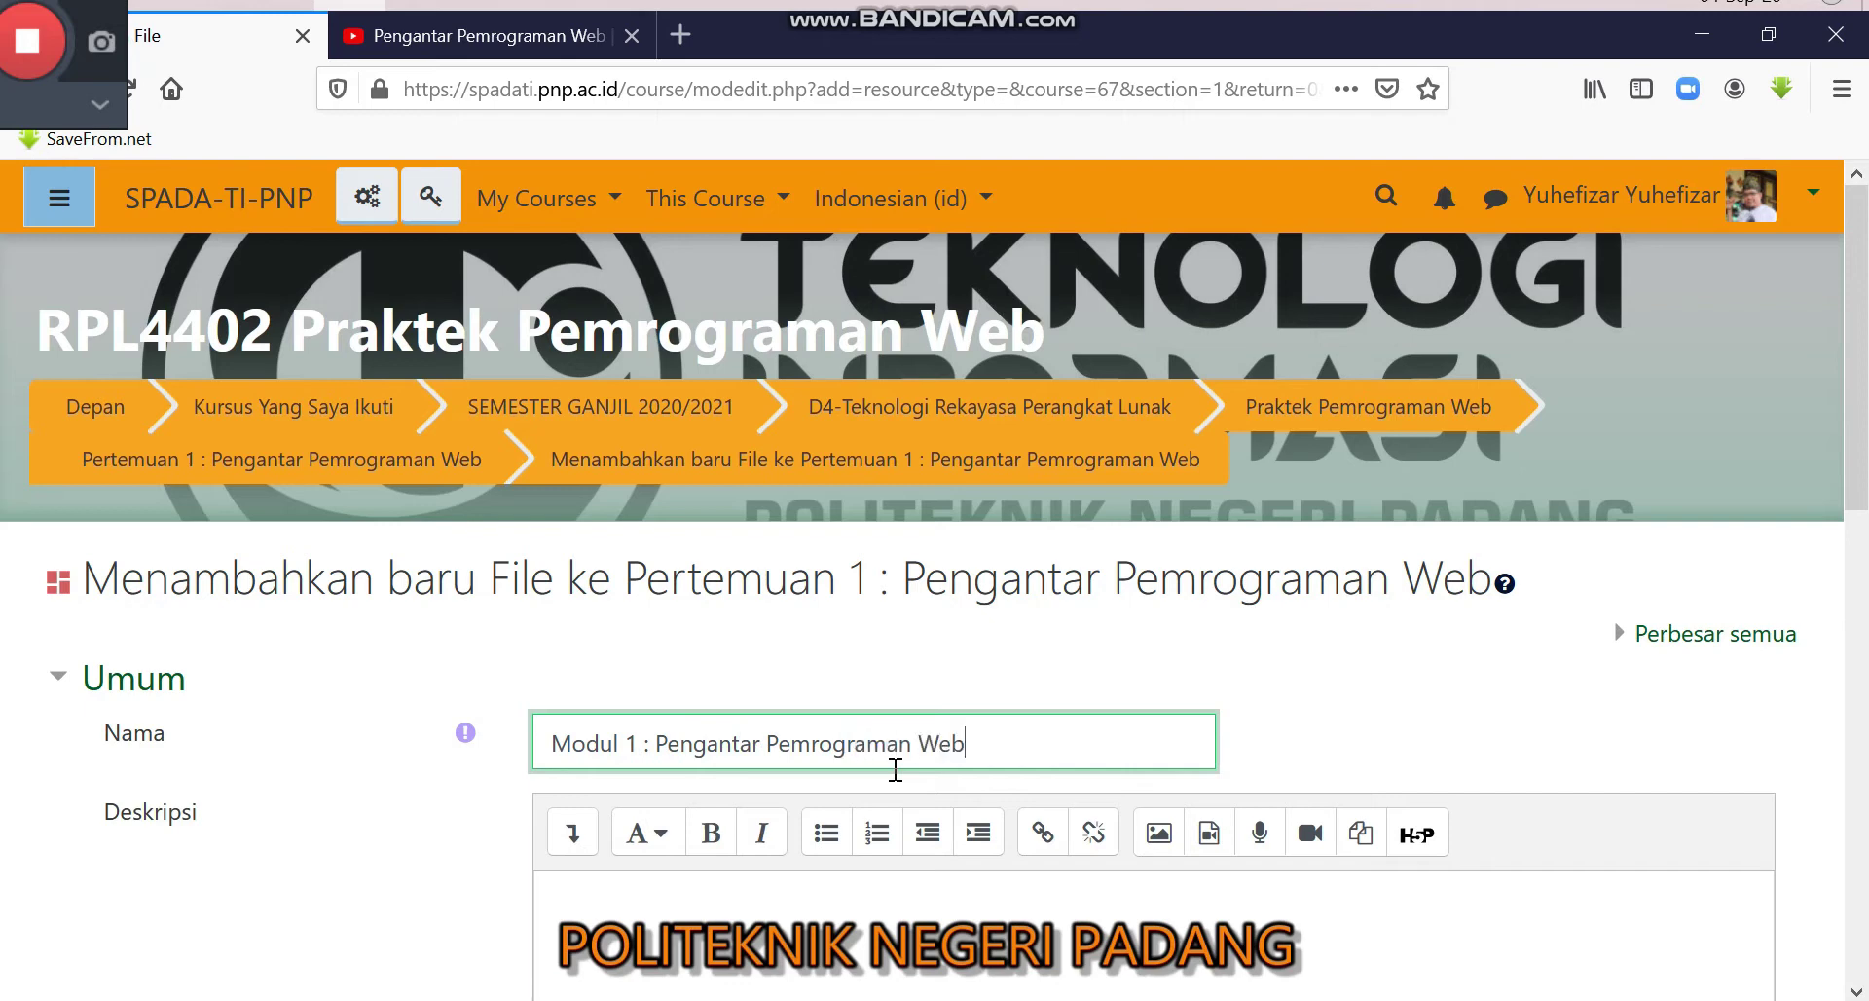
Step: Switch to Document1 in Word and copy its entire module description, including the numbered list
scroll(896, 770, "down", 3)
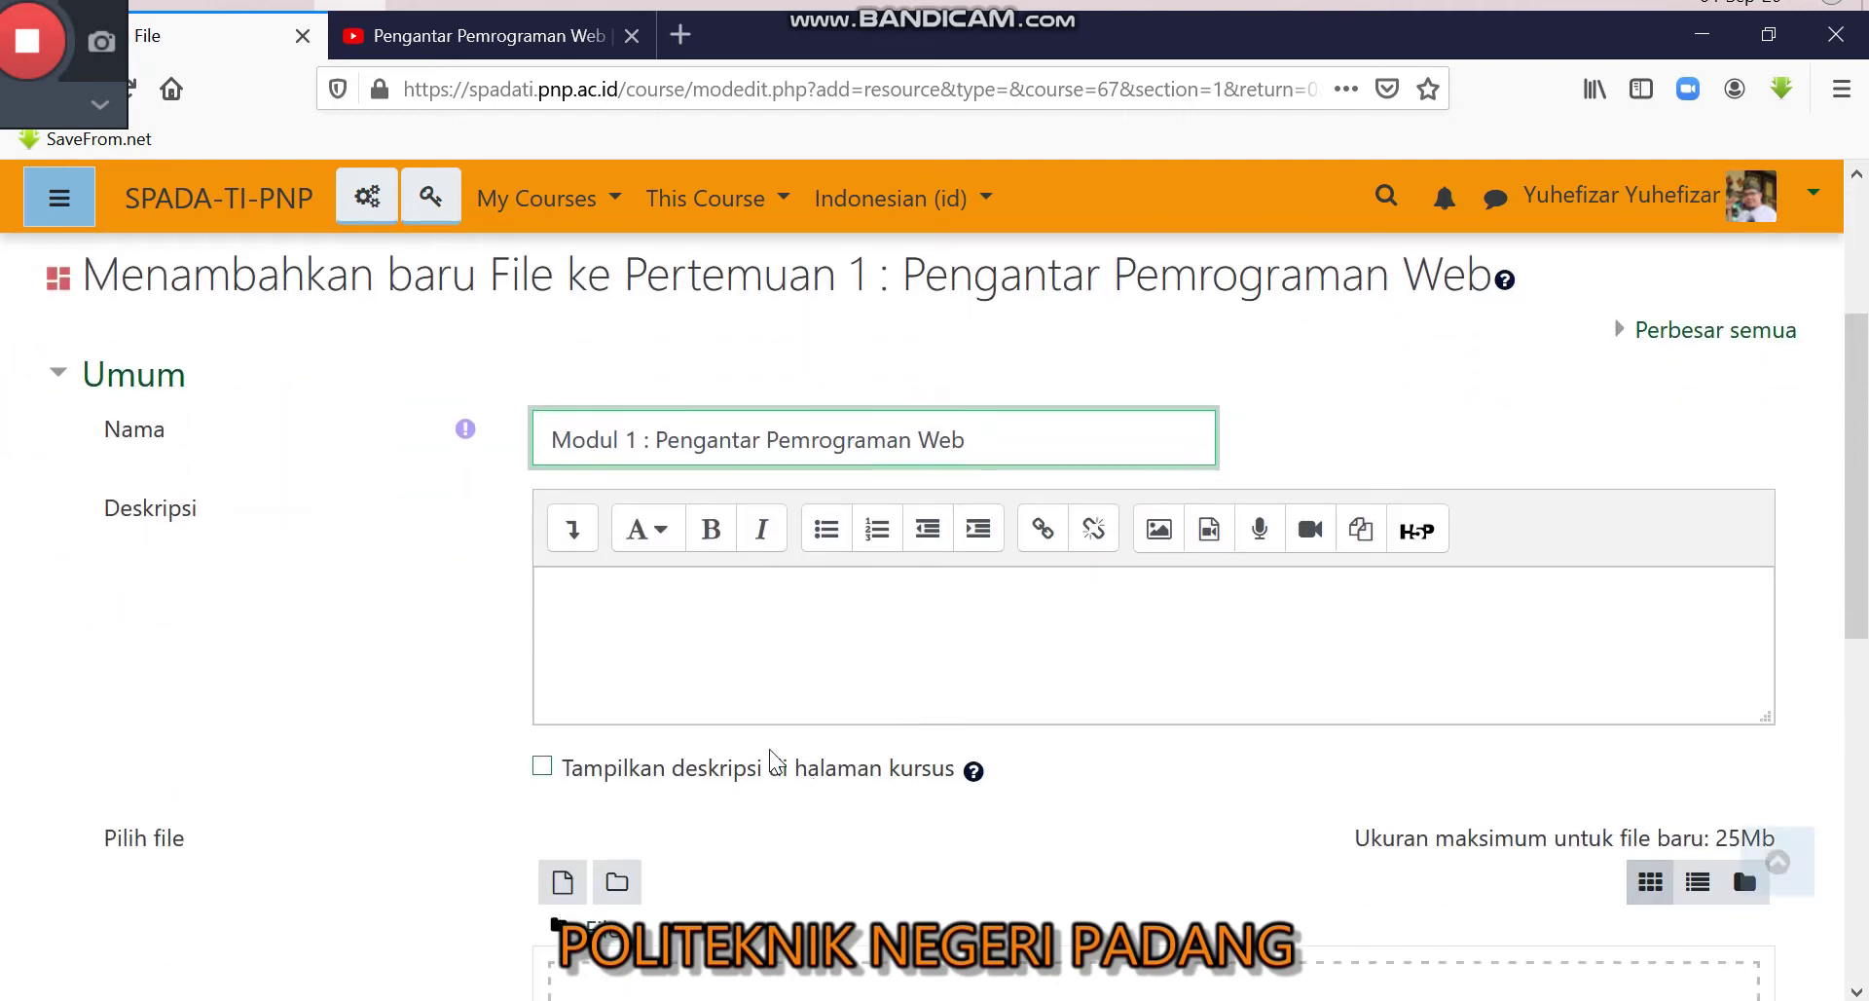
left_click(581, 614)
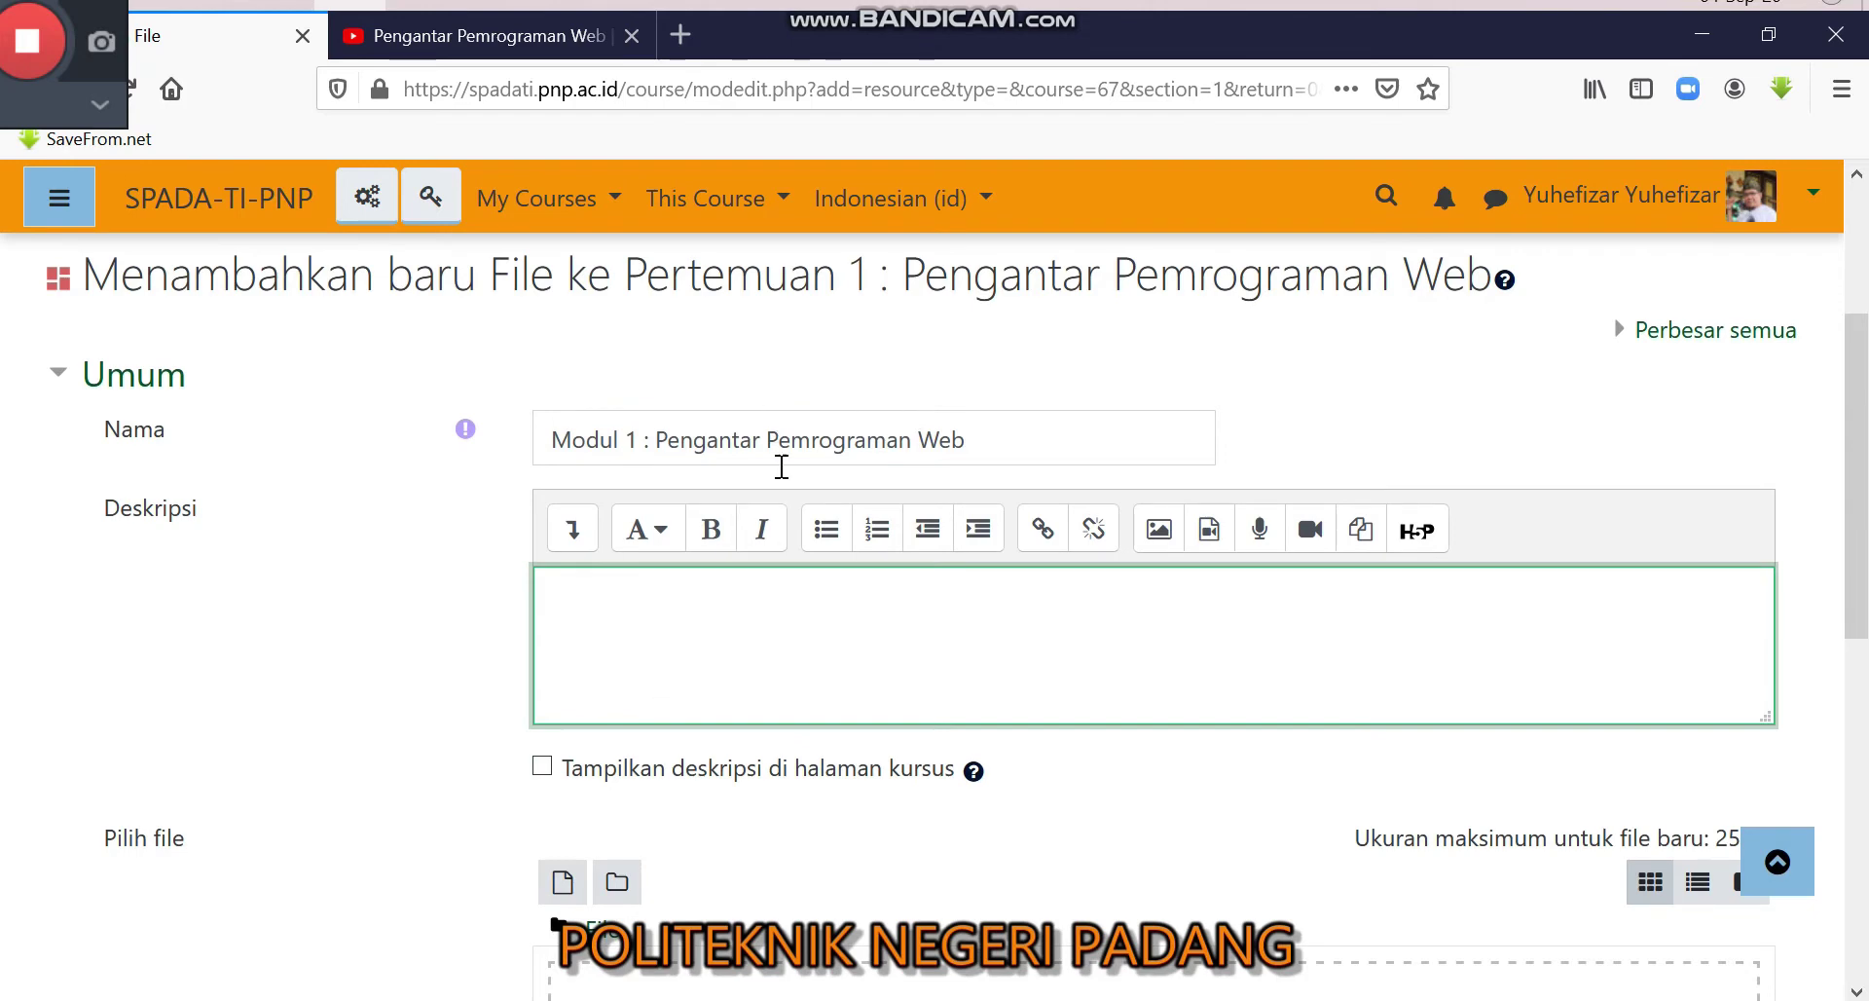
mouse_move(584, 8)
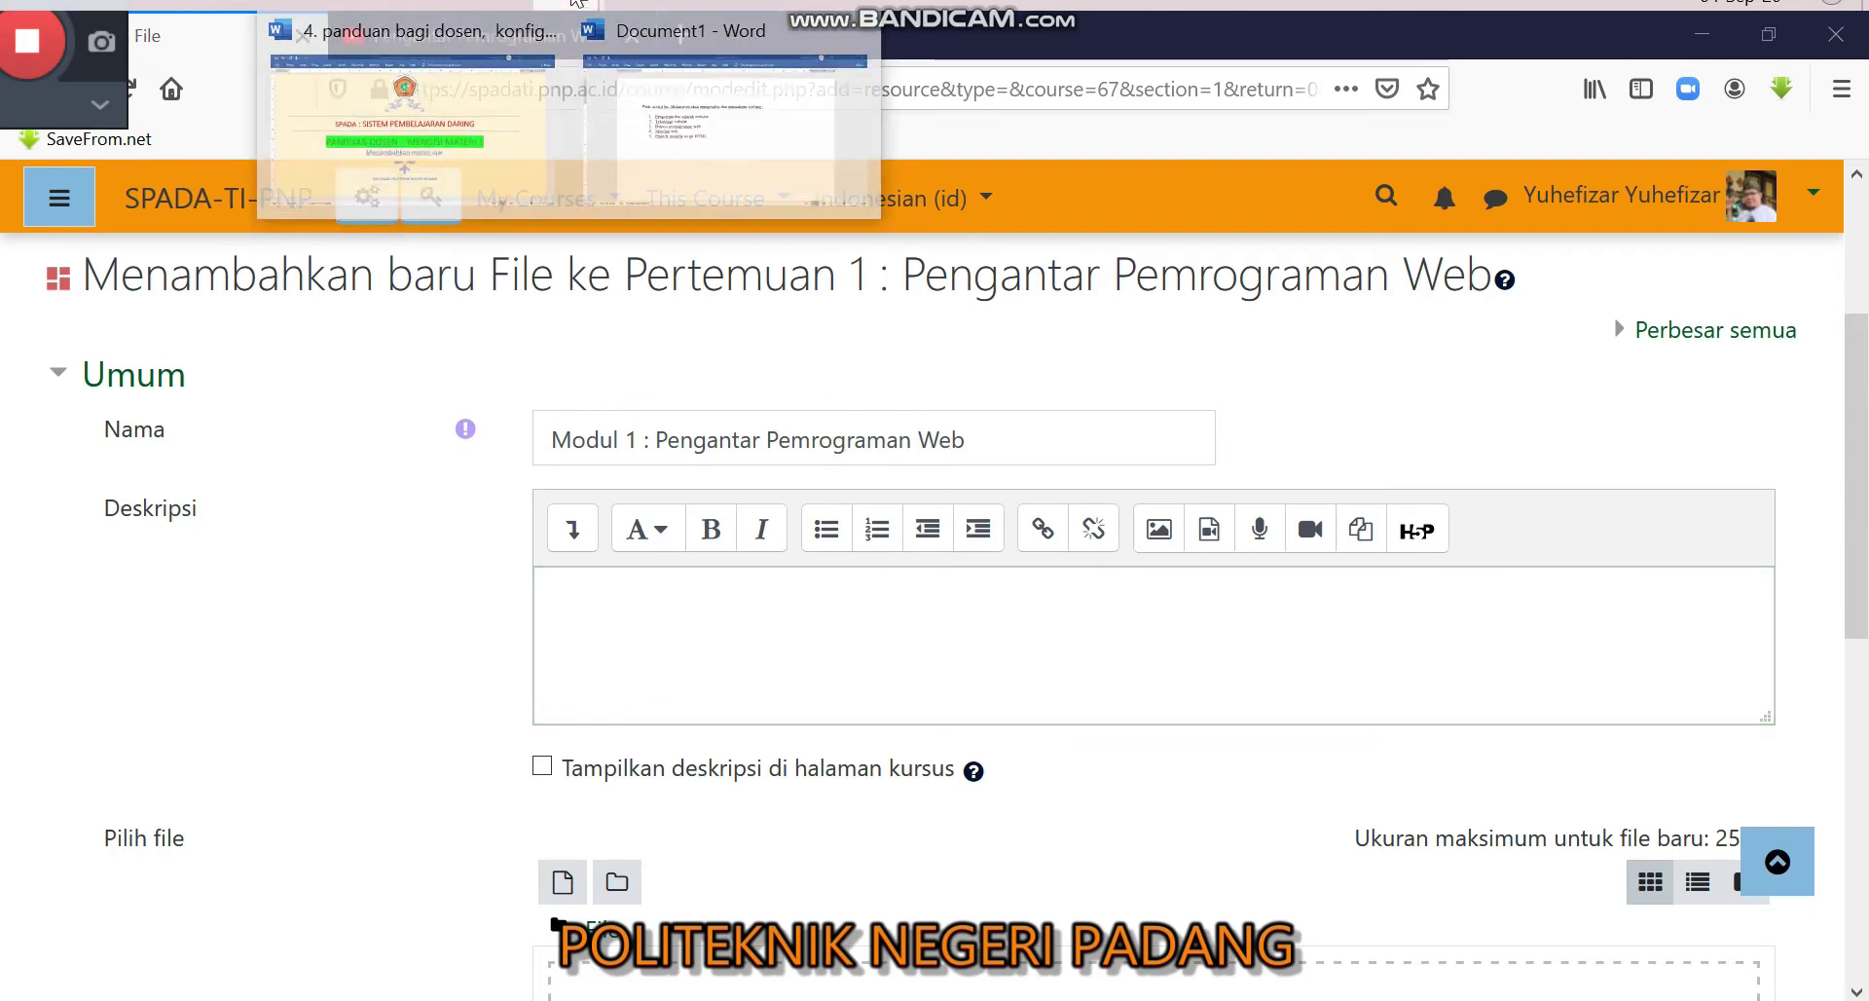
left_click(701, 173)
key("ctrl+a")
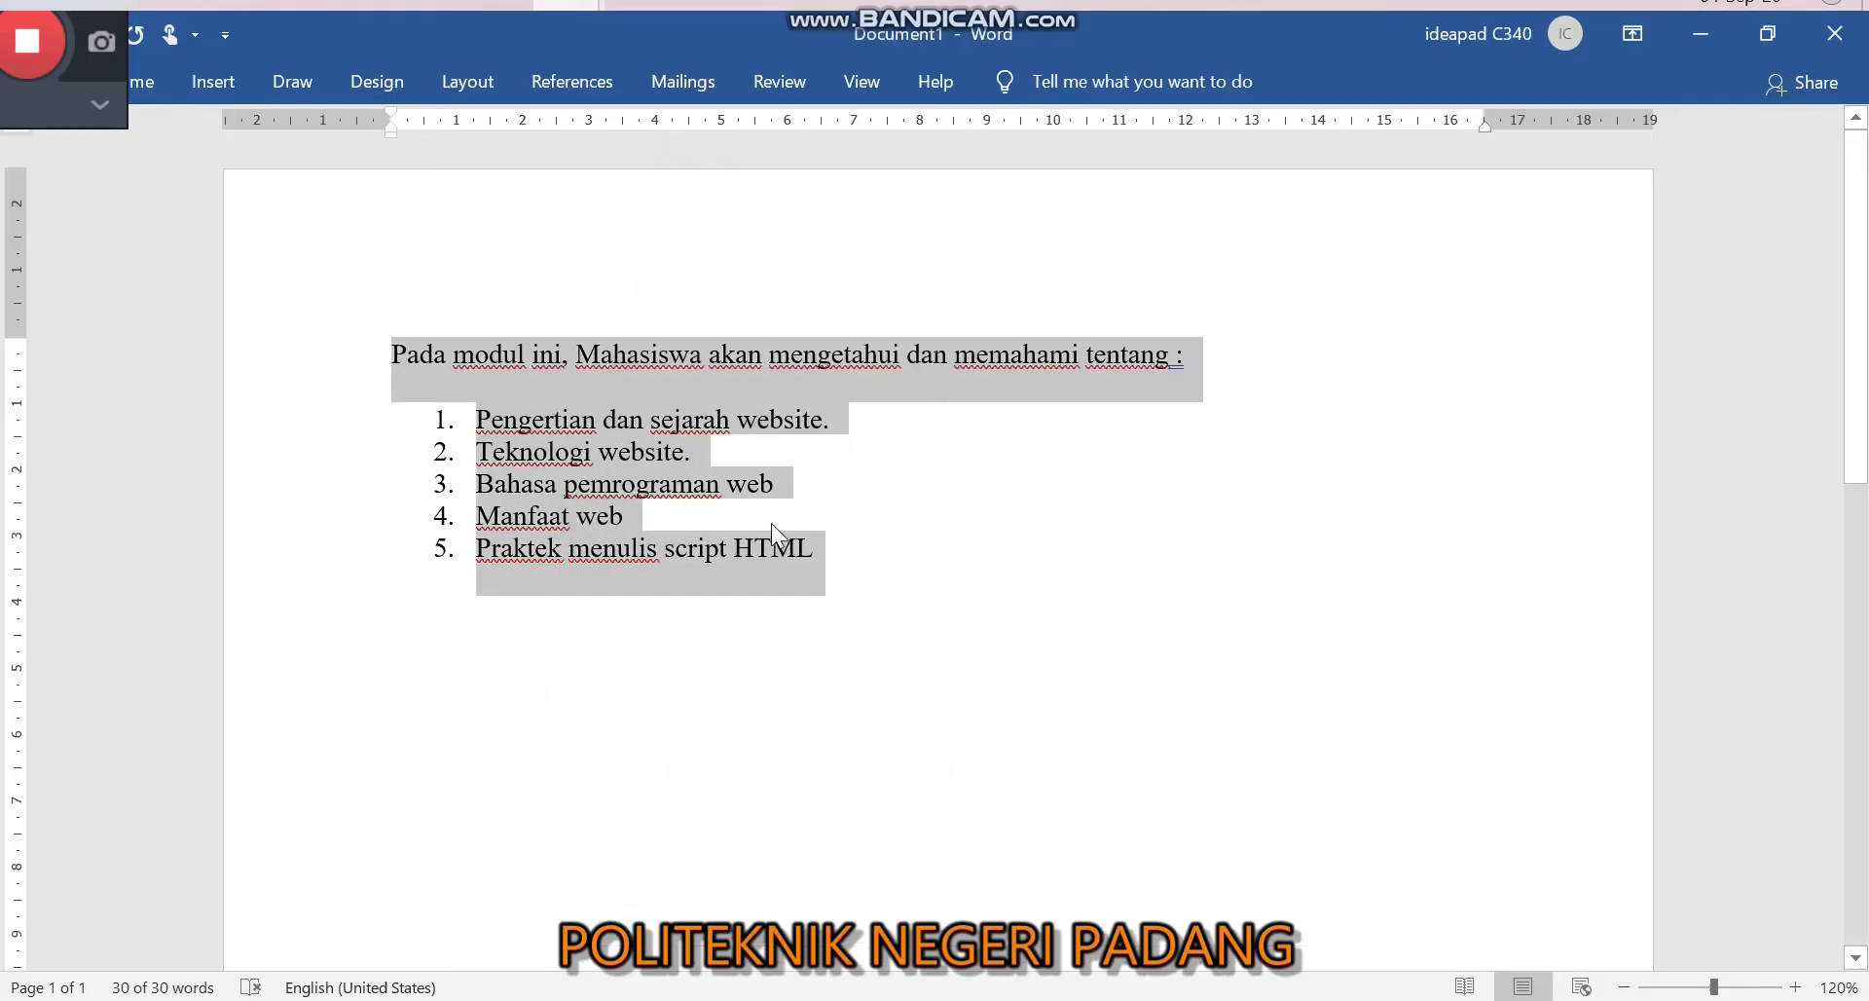
right_click(600, 454)
left_click(660, 493)
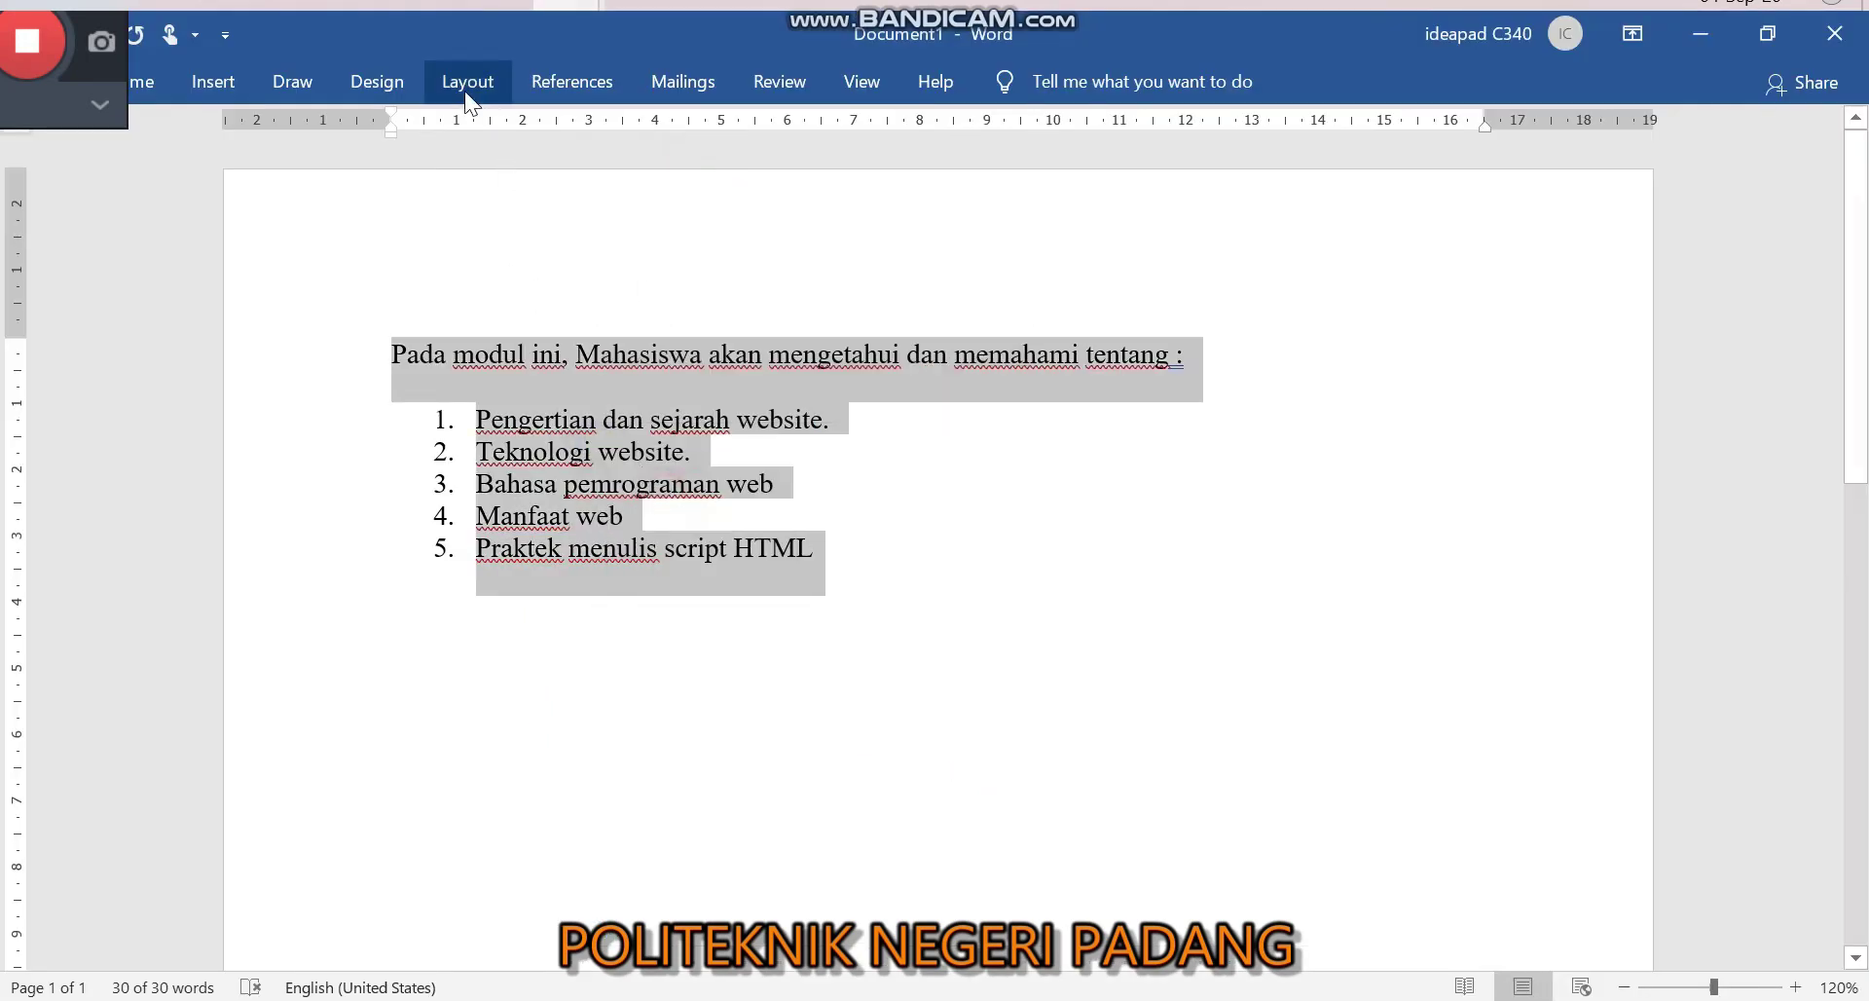
Step: Return to Firefox, paste the copied text as the resource's description, enlarge the description box and enable showing the description on the course page
left_click(372, 5)
left_click(770, 607)
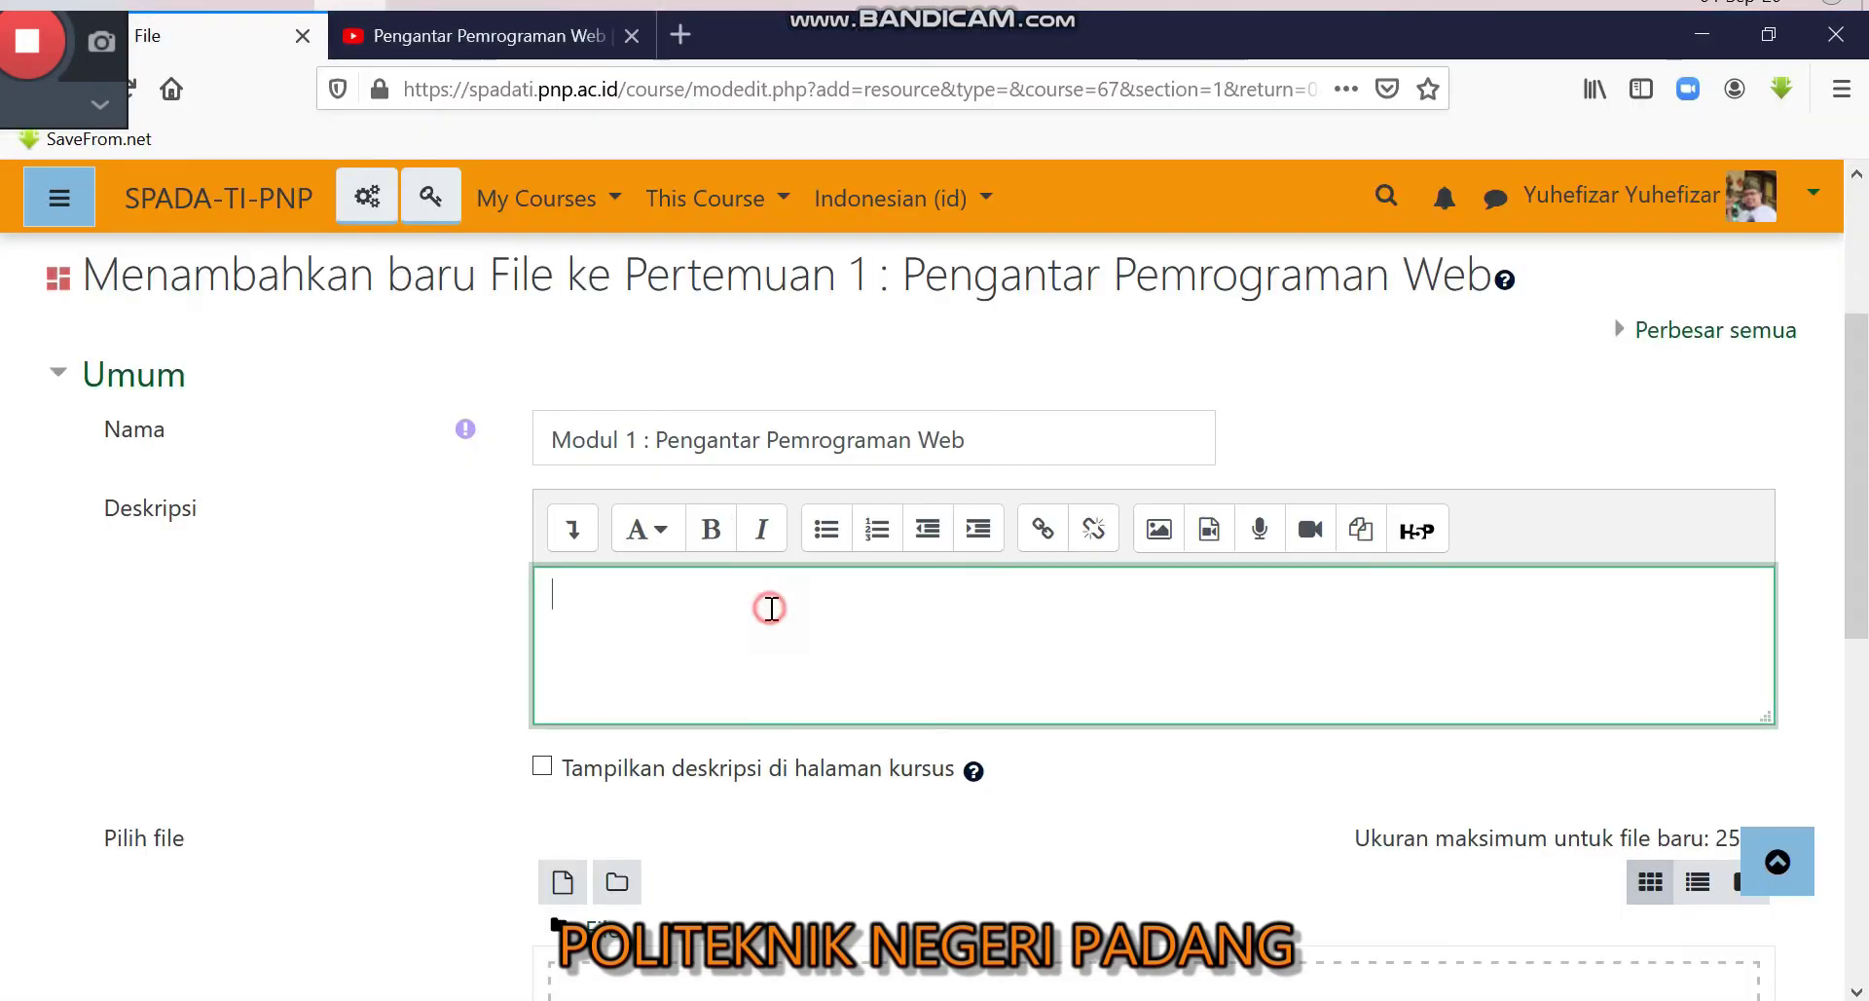
key("ctrl+v")
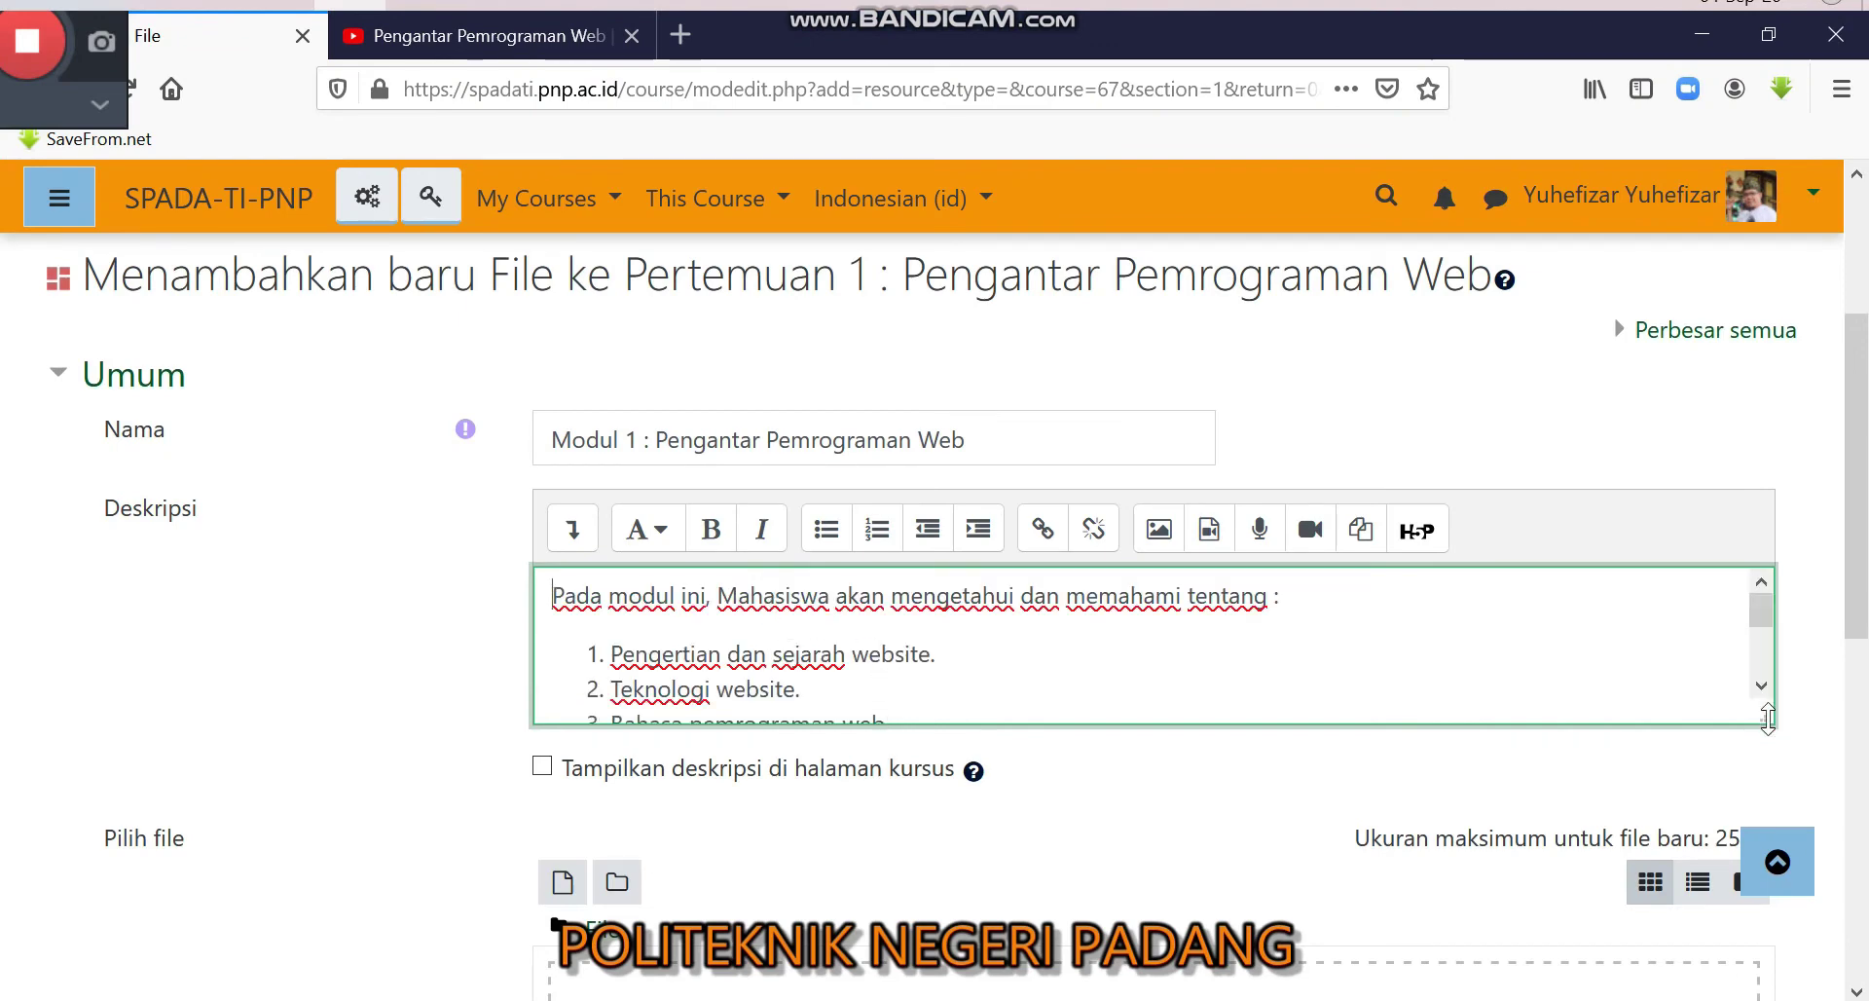
left_click_drag(1767, 719, 1767, 819)
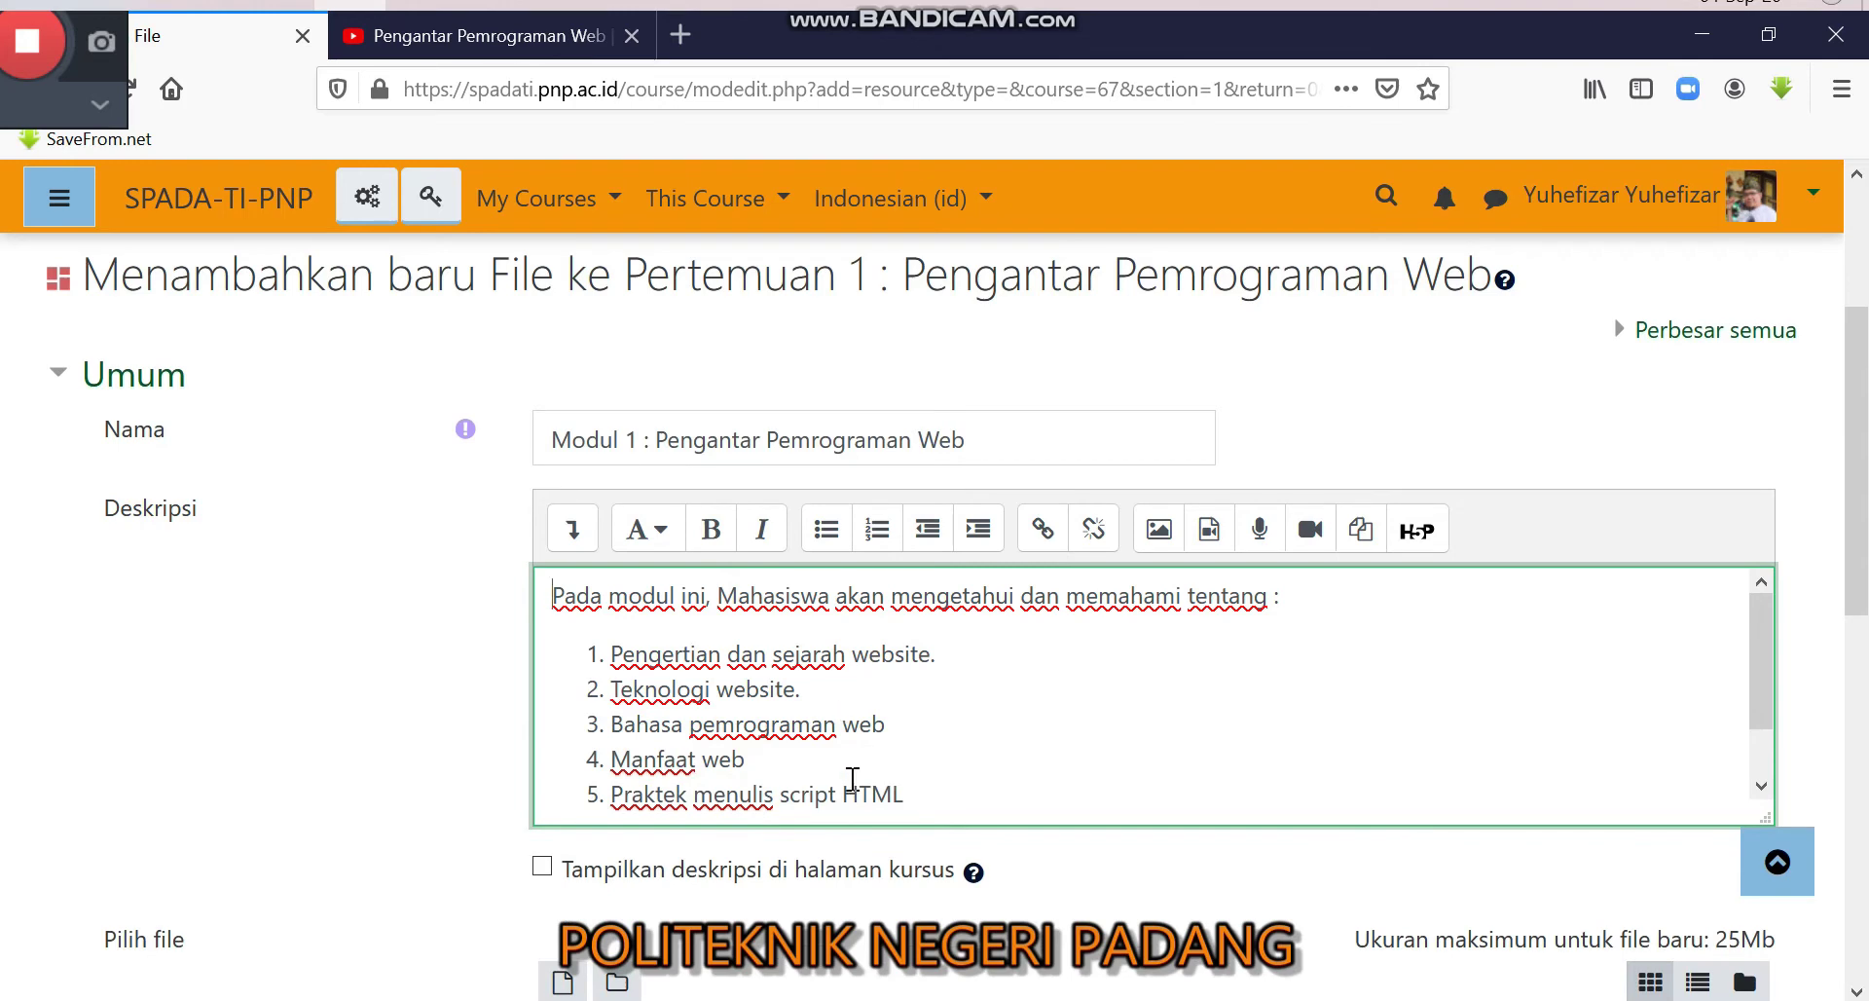
left_click(542, 869)
Step: Attach a copy of "1. Modul 1 Pengantar Pemrograman Web.pdf" from the PPW folder in Private files, then save the resource and return to the course
scroll(626, 801, "down", 5)
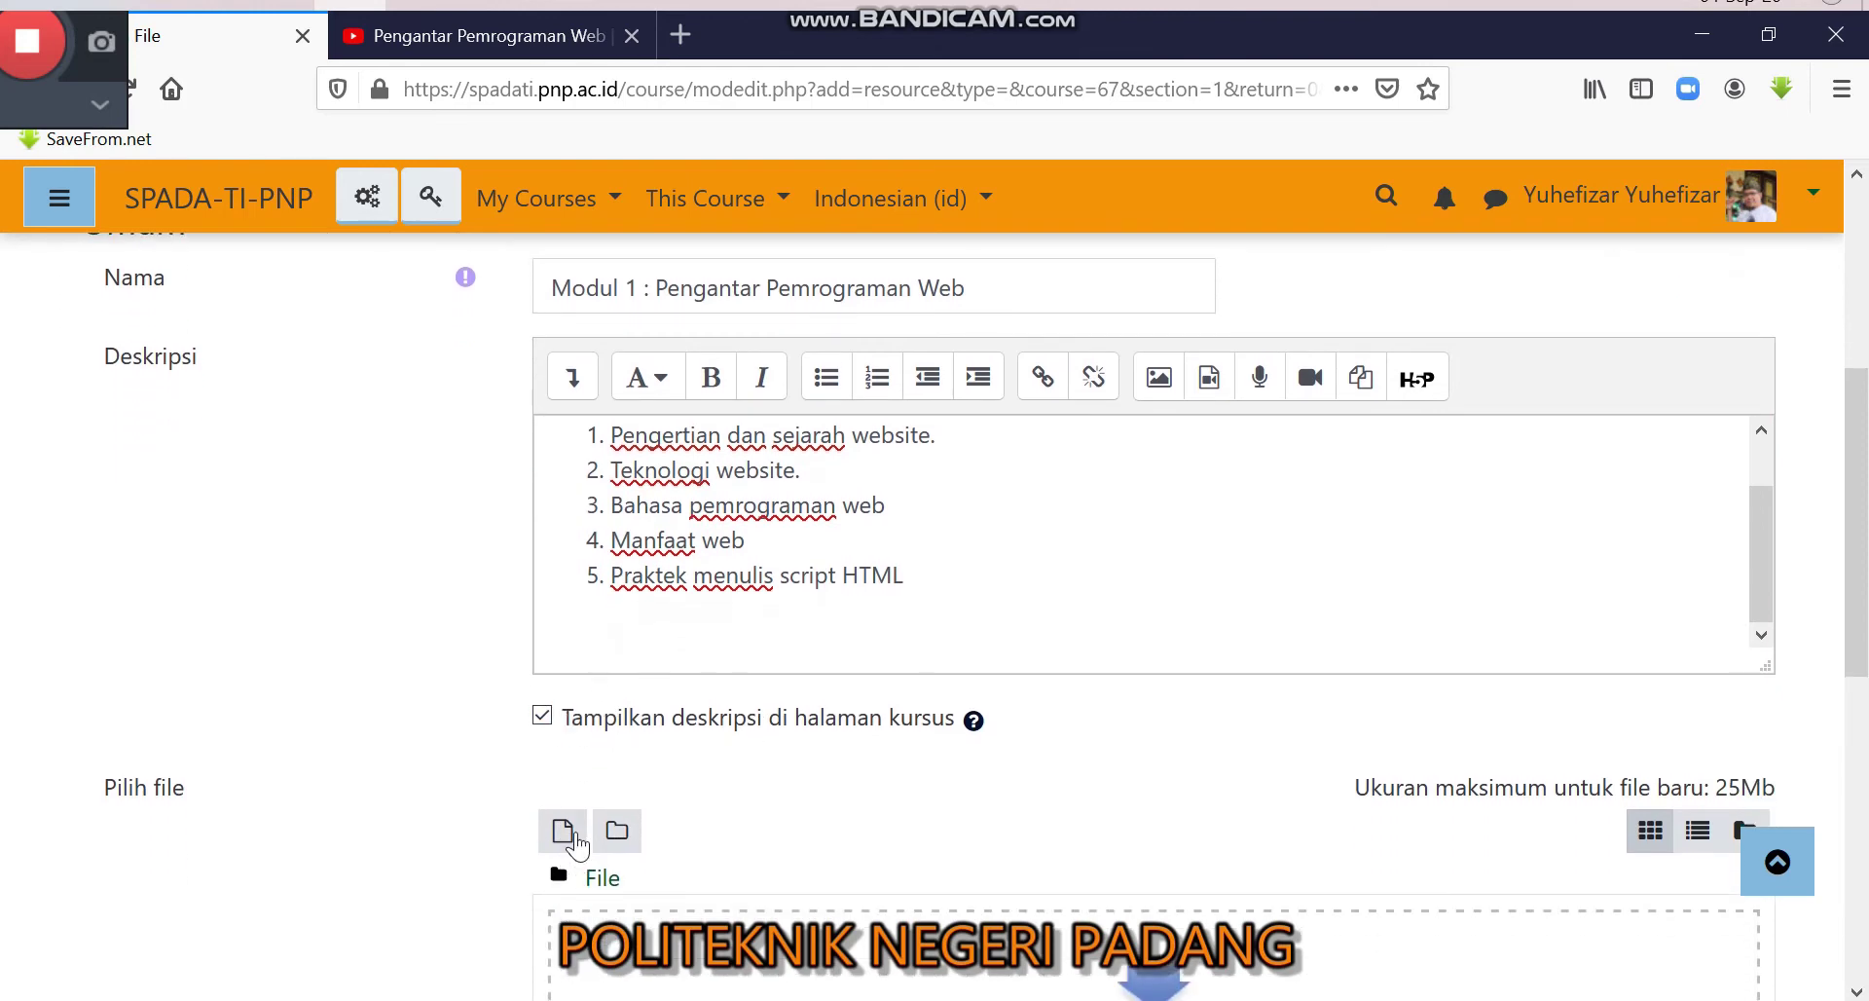
scroll(575, 845, "down", 3)
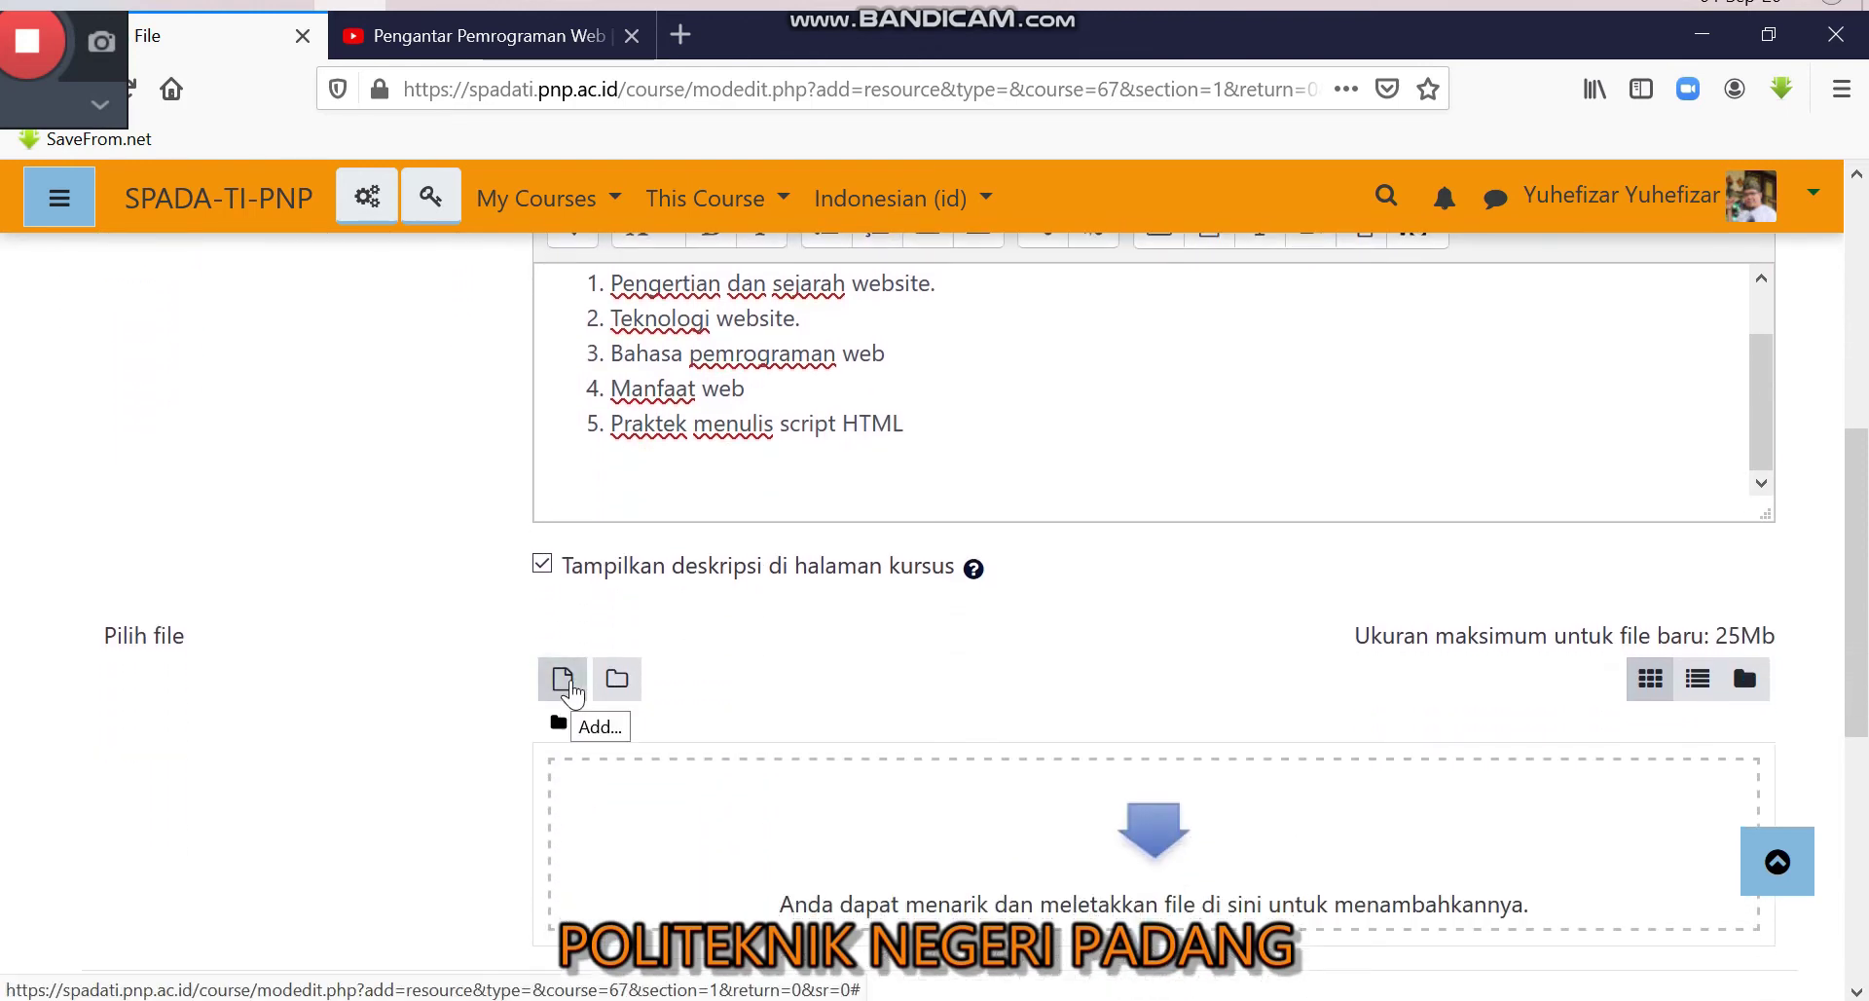
left_click(562, 686)
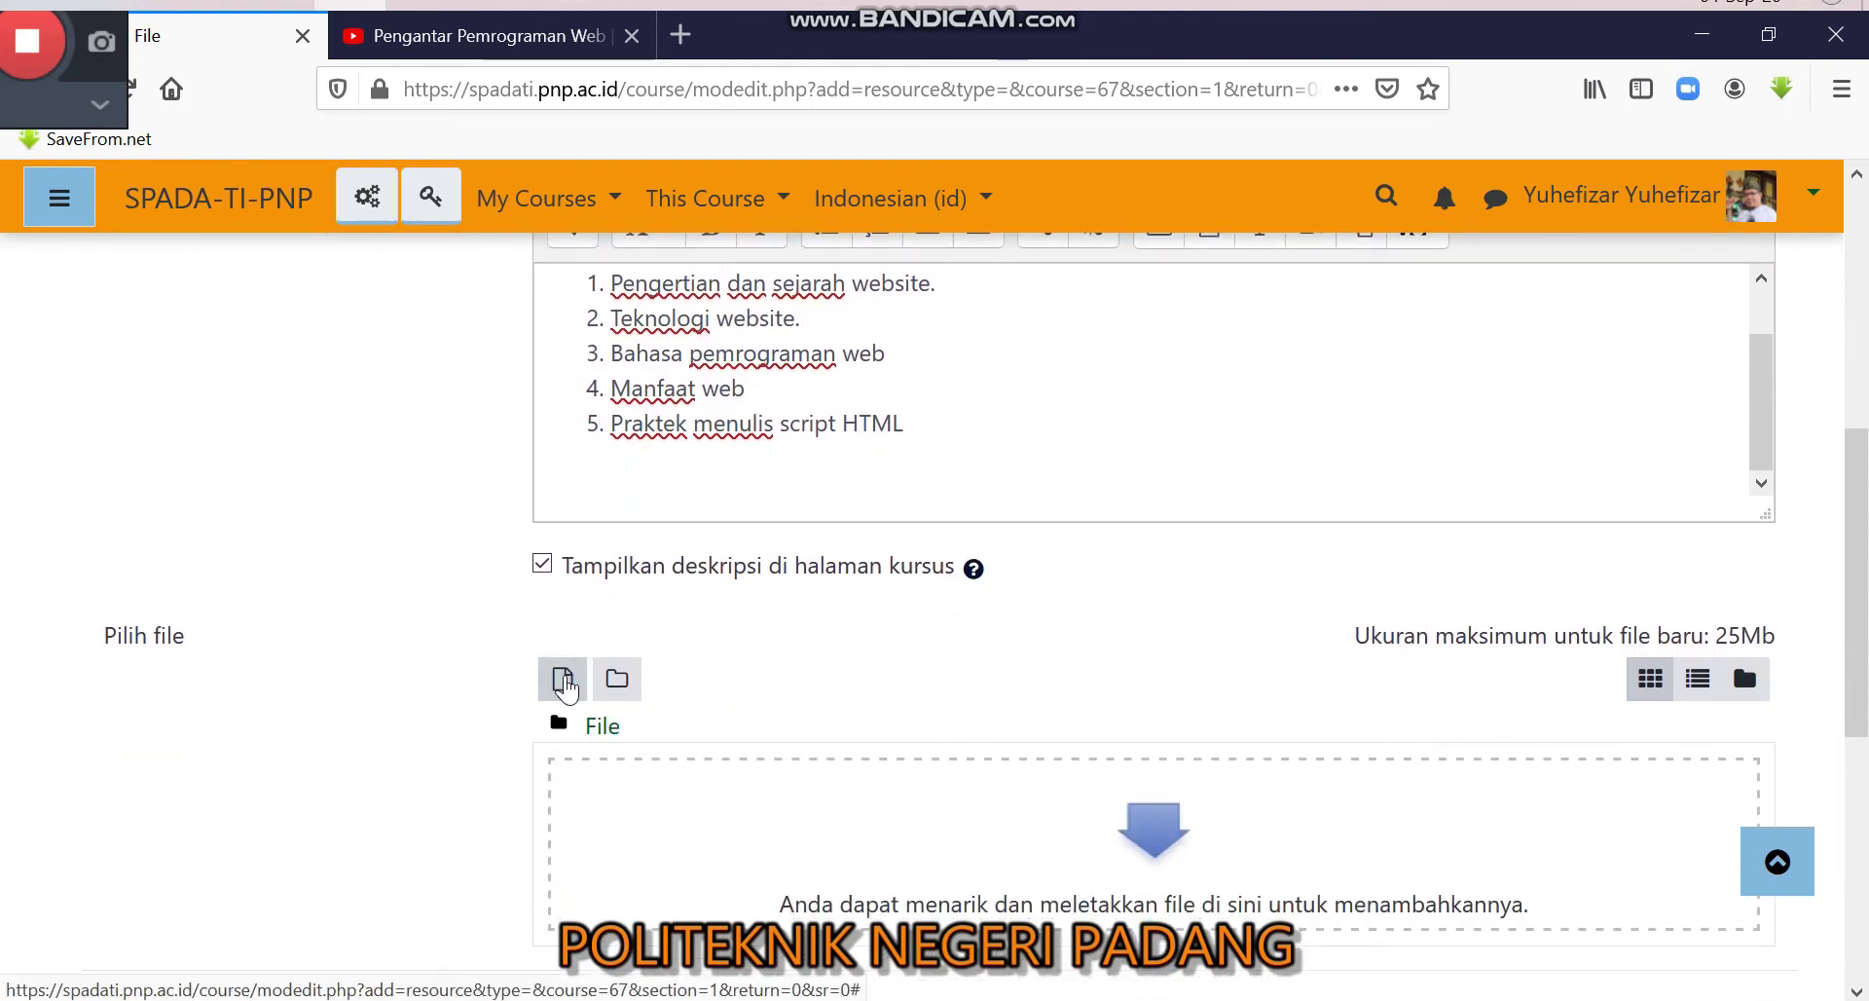
left_click(564, 688)
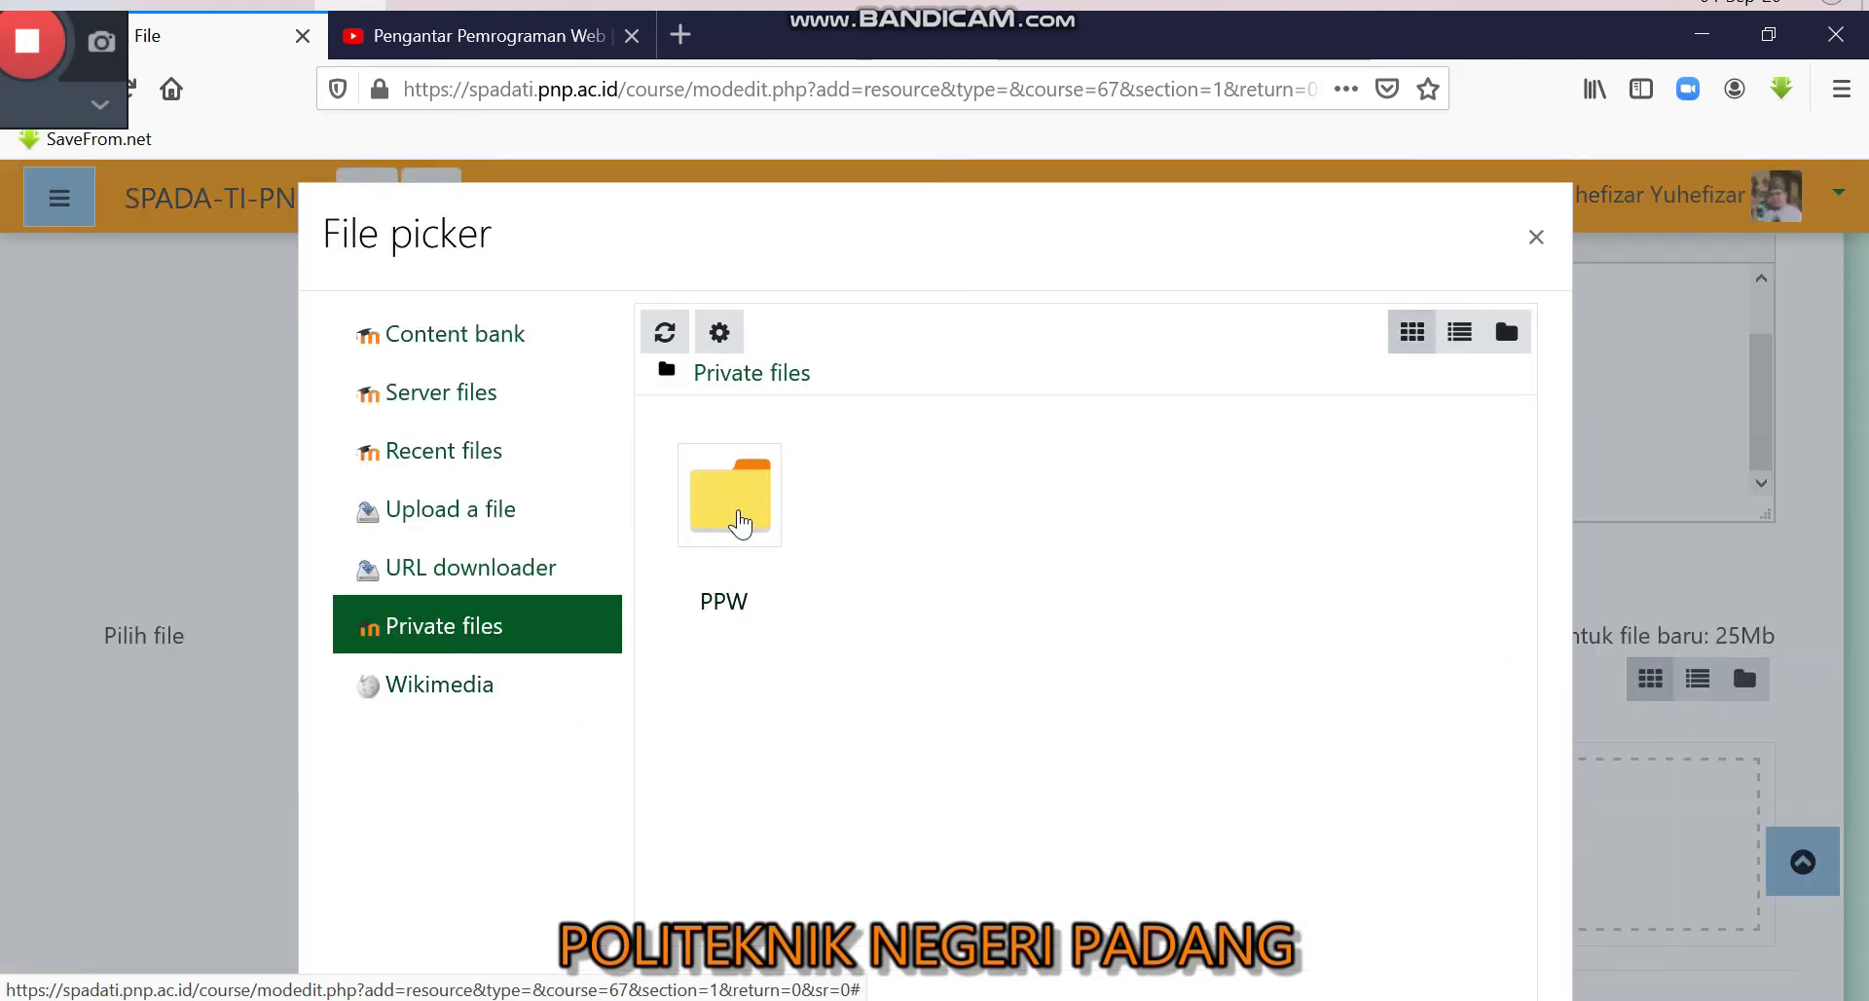
left_click(740, 523)
left_click(733, 521)
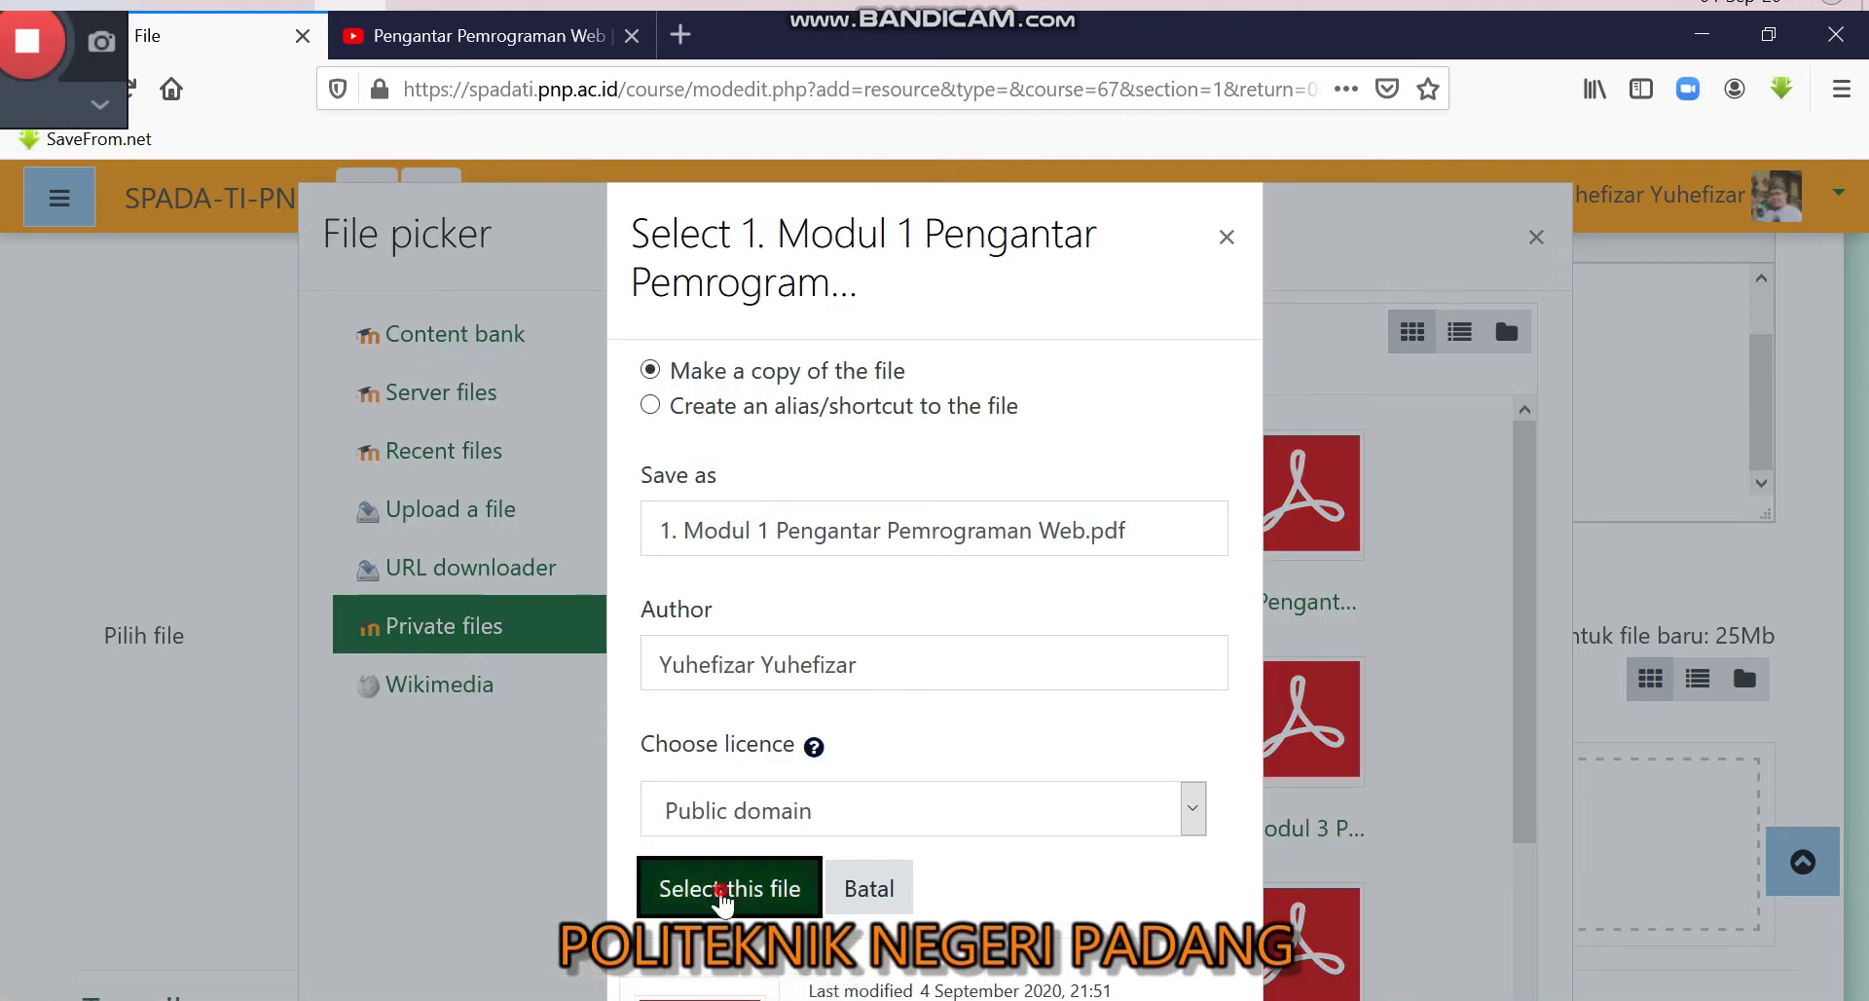
left_click(721, 889)
scroll(705, 821, "down", 6)
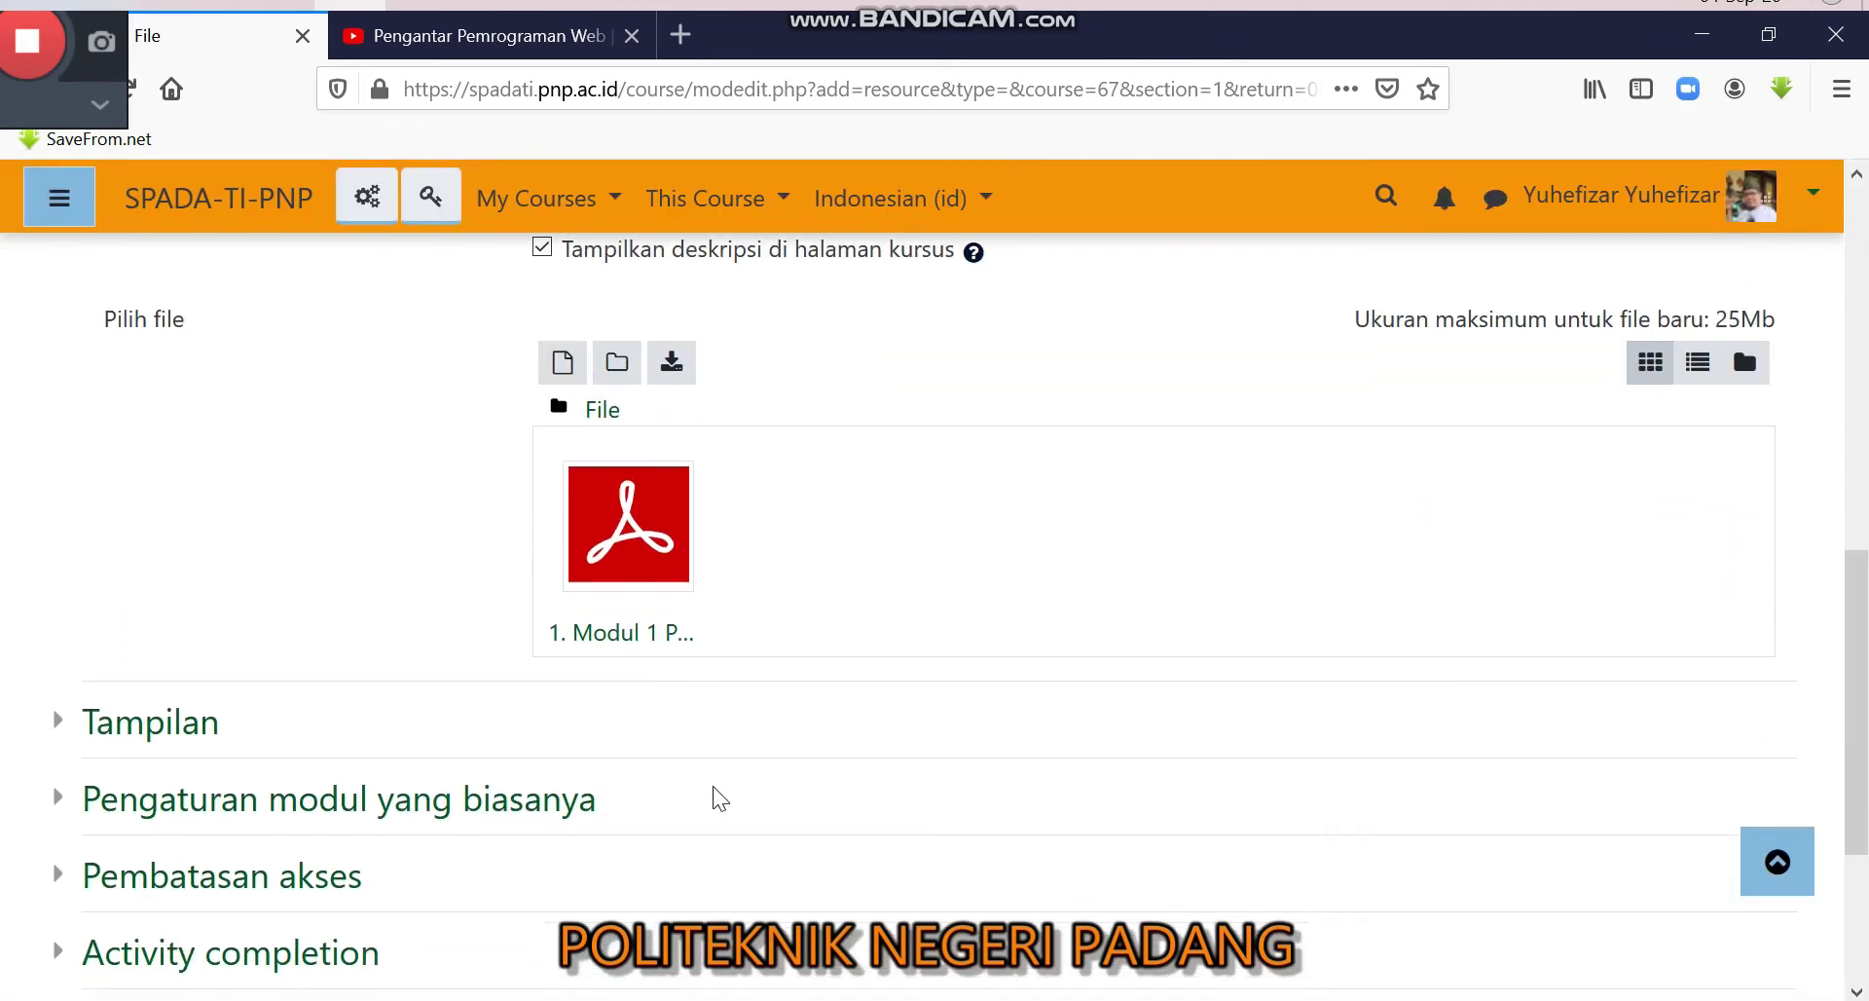
left_click(708, 869)
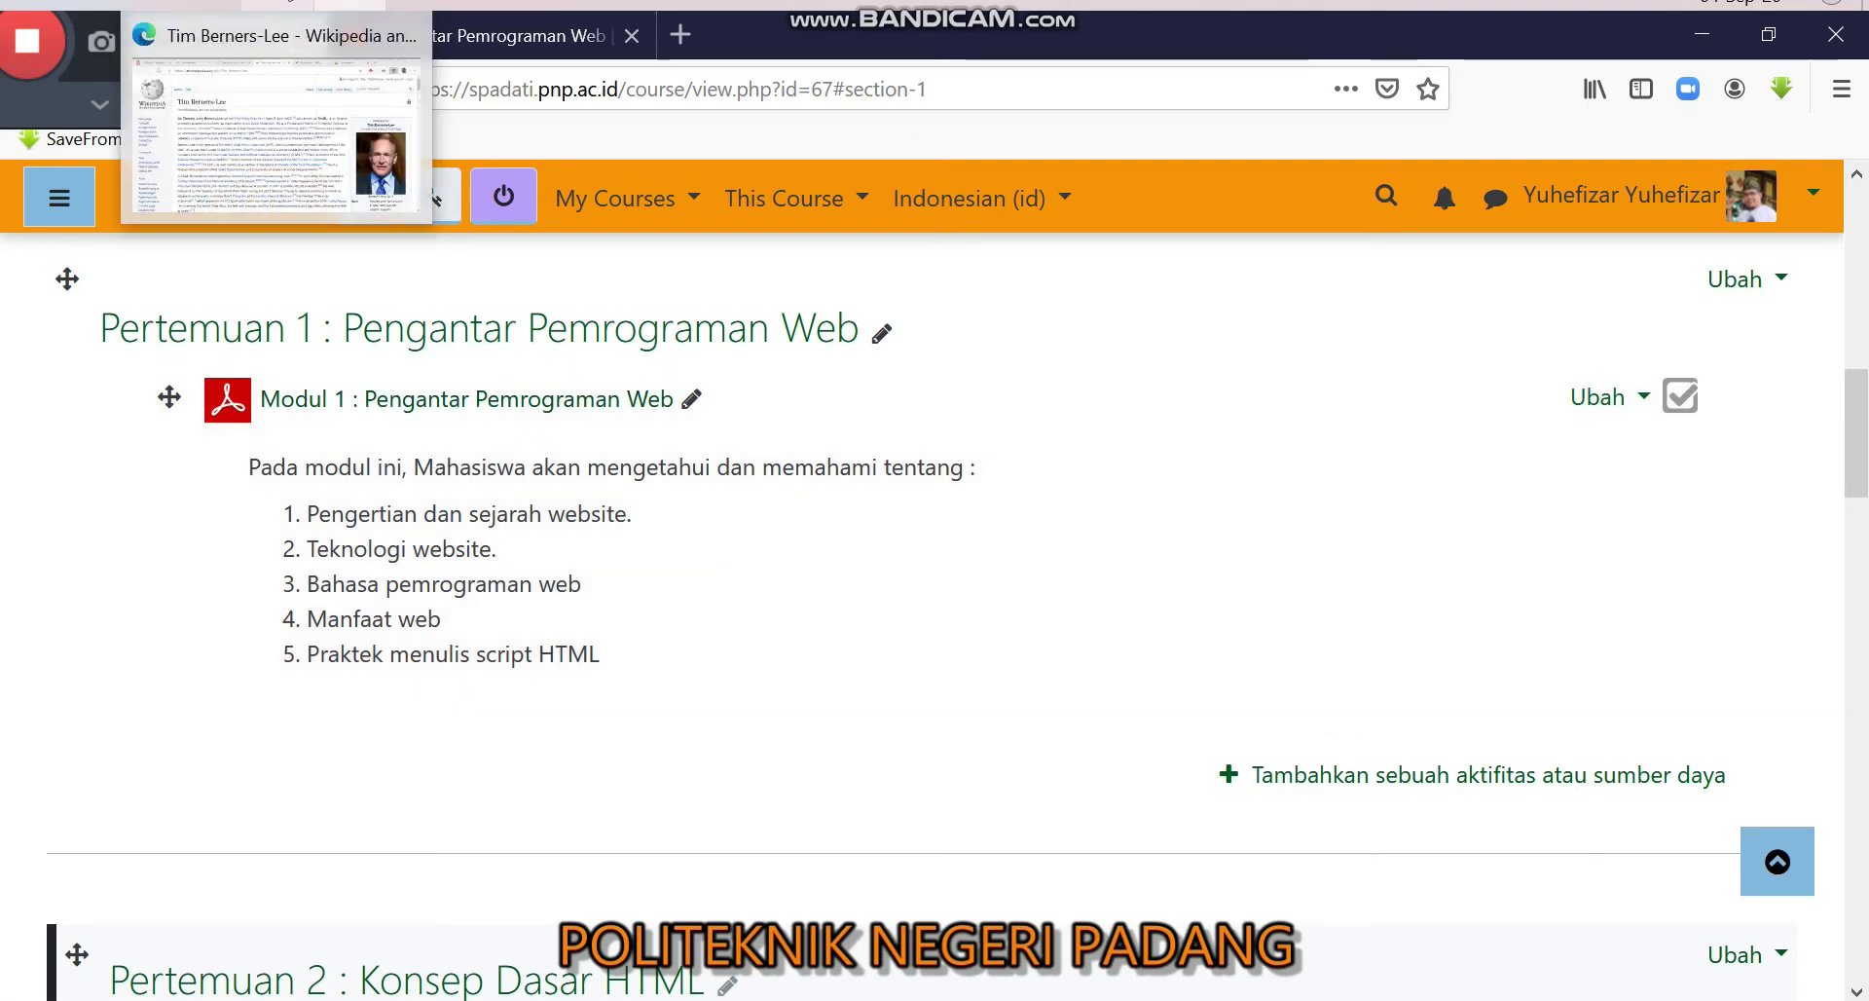
left_click(295, 21)
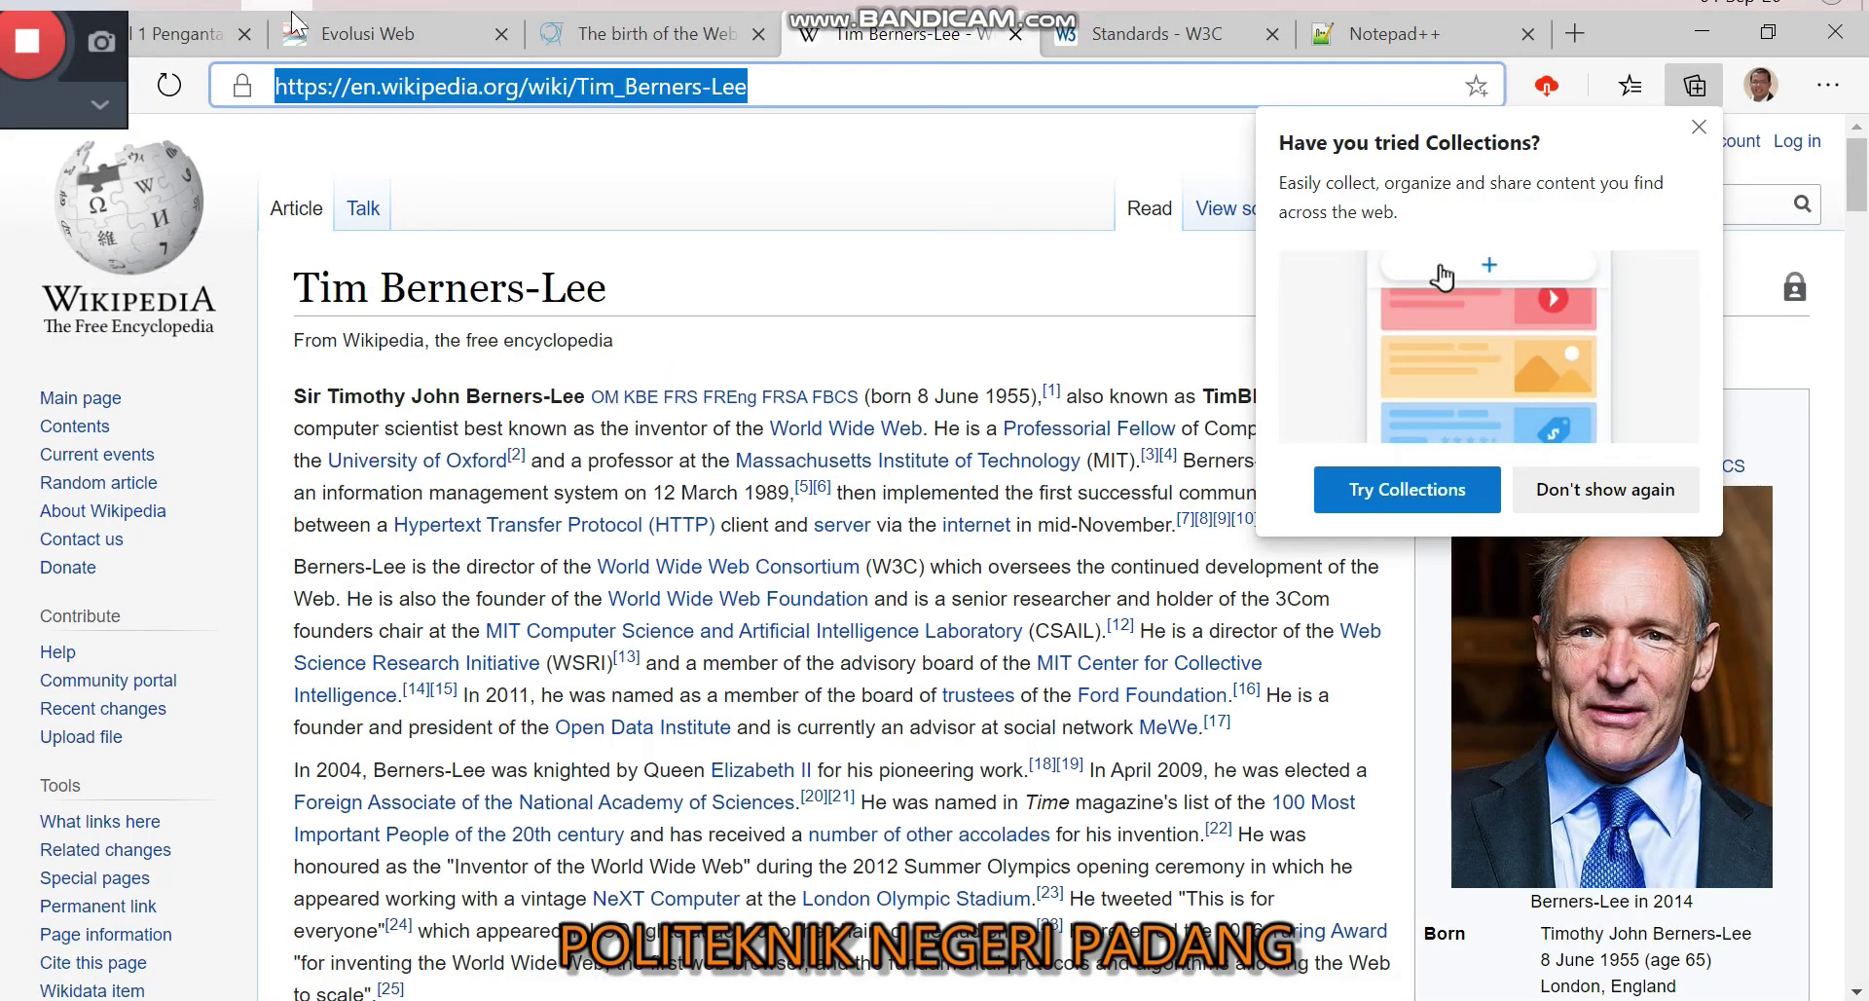
left_click(381, 39)
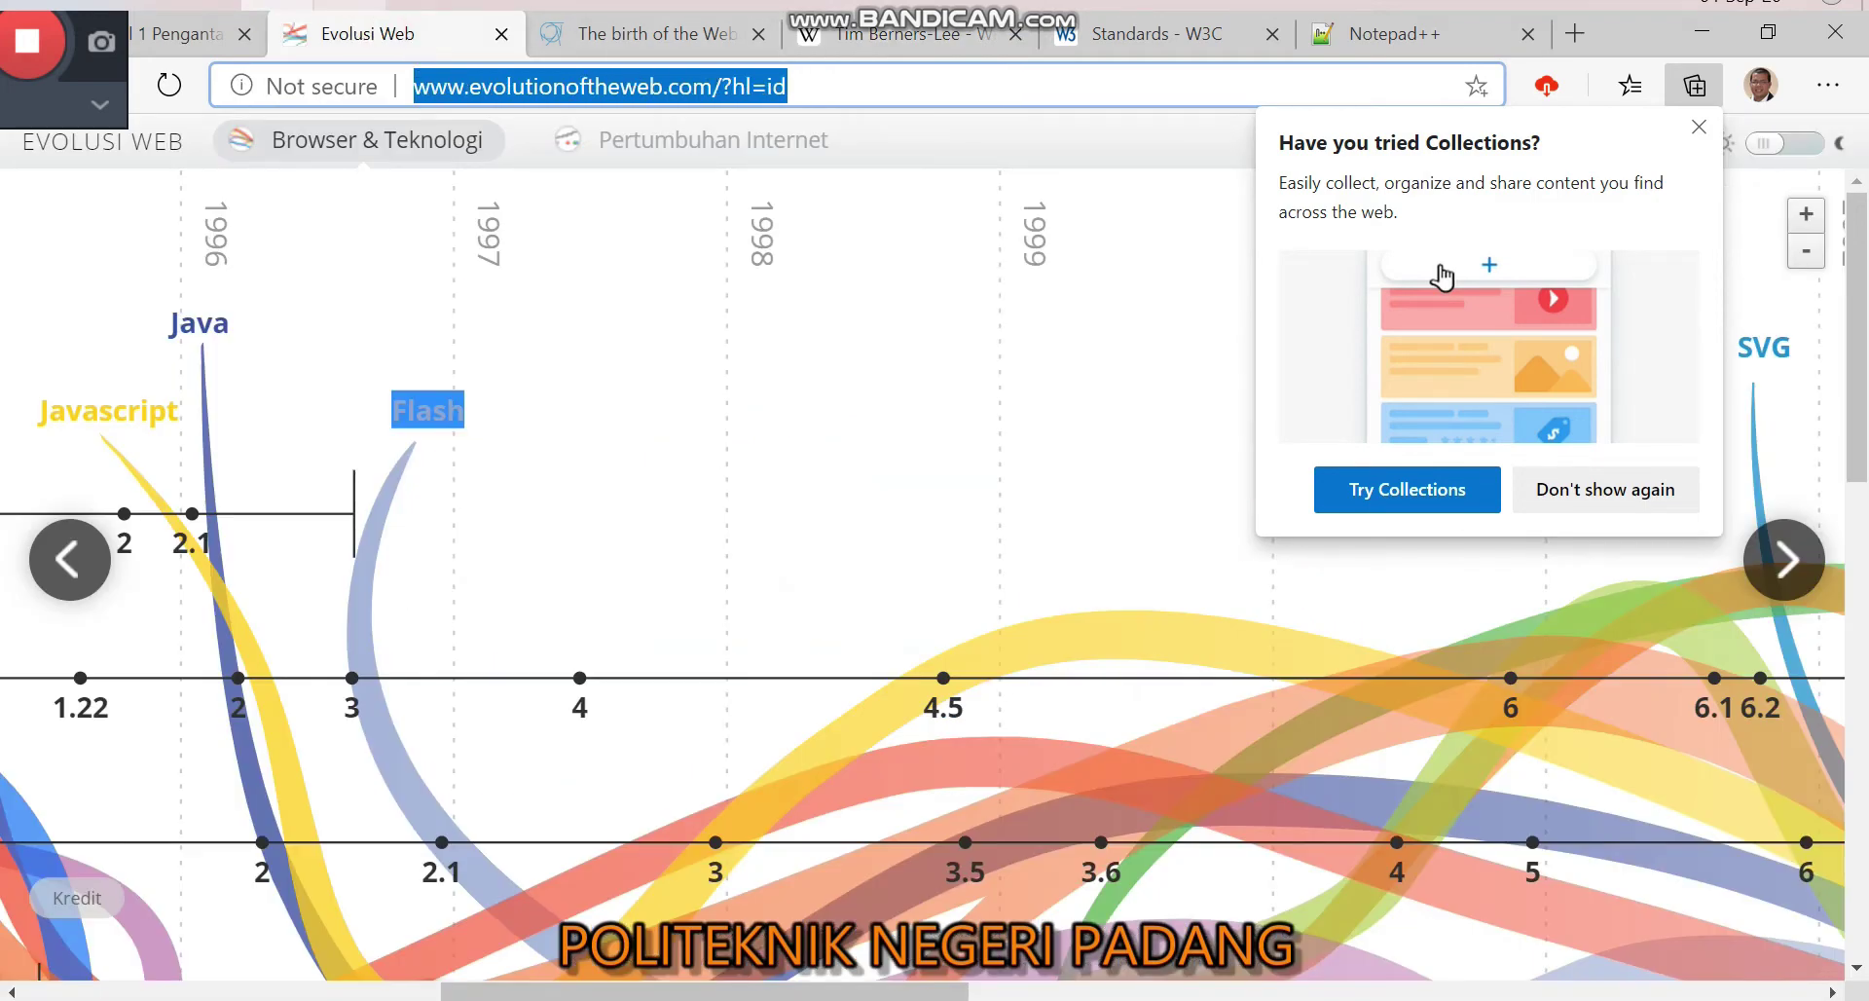
left_click(352, 4)
Step: Copy the address of the YouTube video "Pengantar Pemrograman Web | Langkah Awal dalam Memulai Pengembangan Web"
left_click(453, 34)
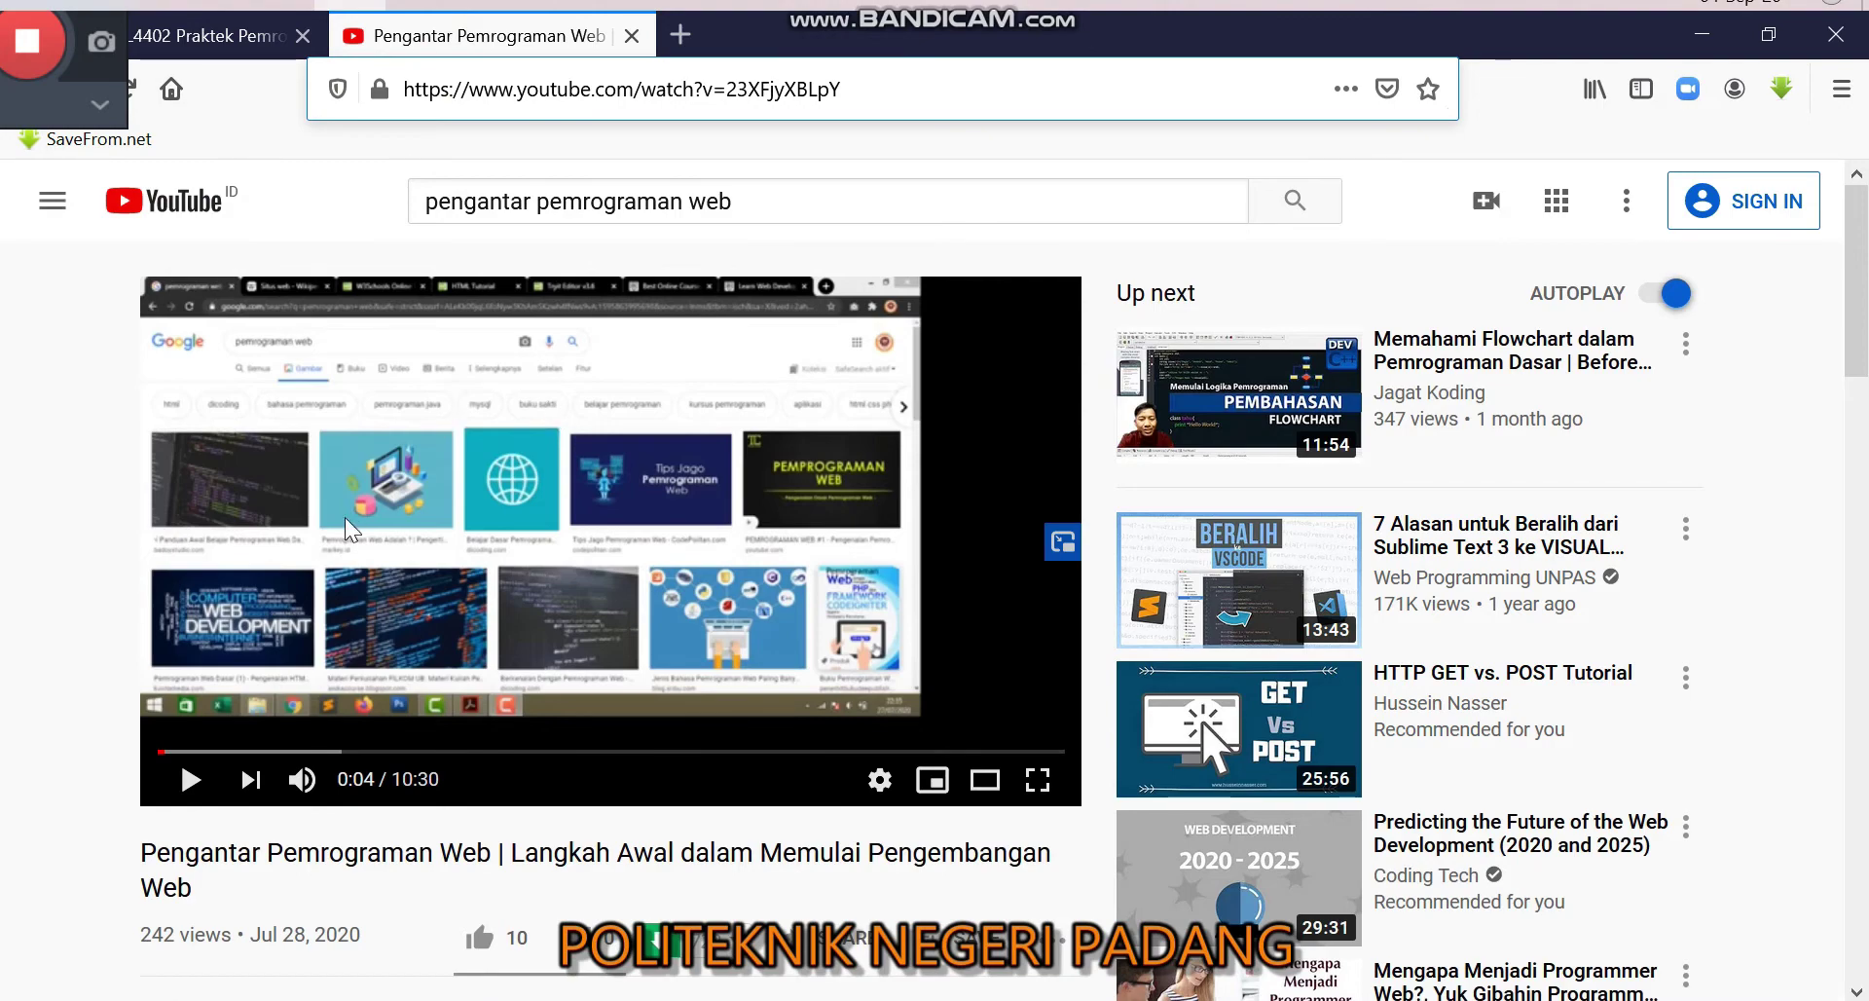
scroll(348, 531, "down", 3)
scroll(405, 653, "up", 3)
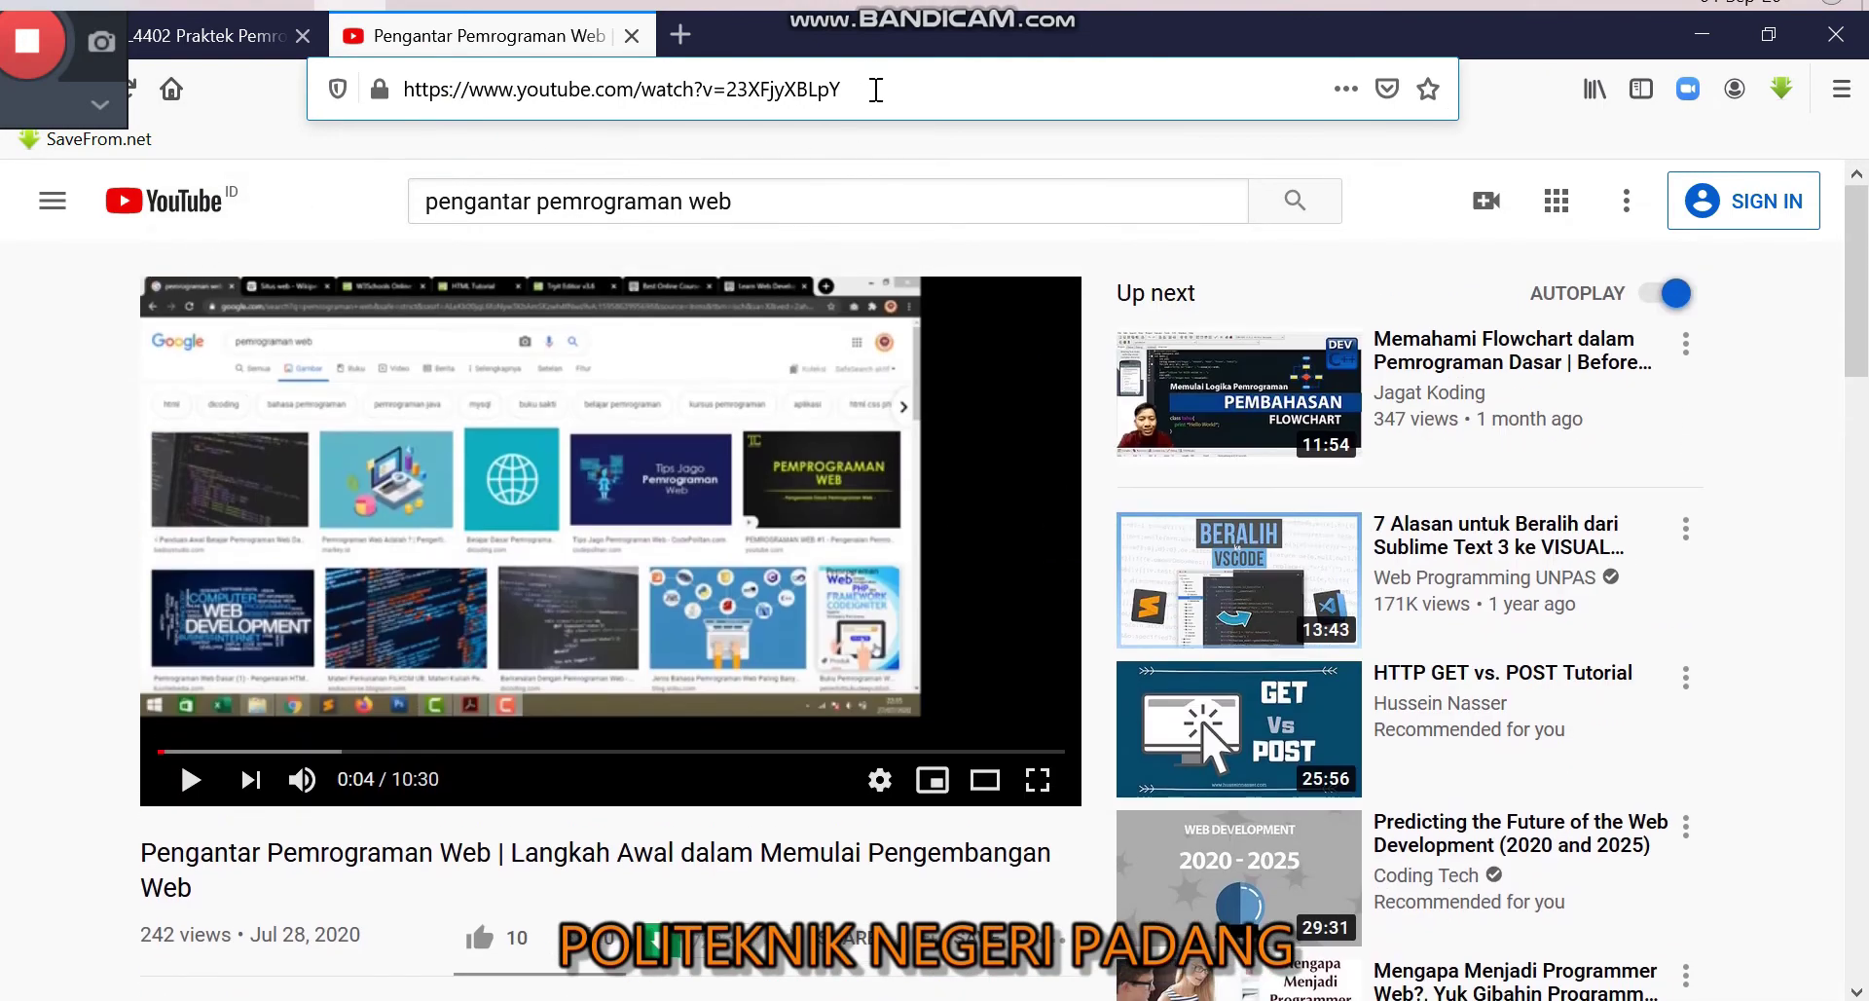
left_click_drag(876, 90, 375, 112)
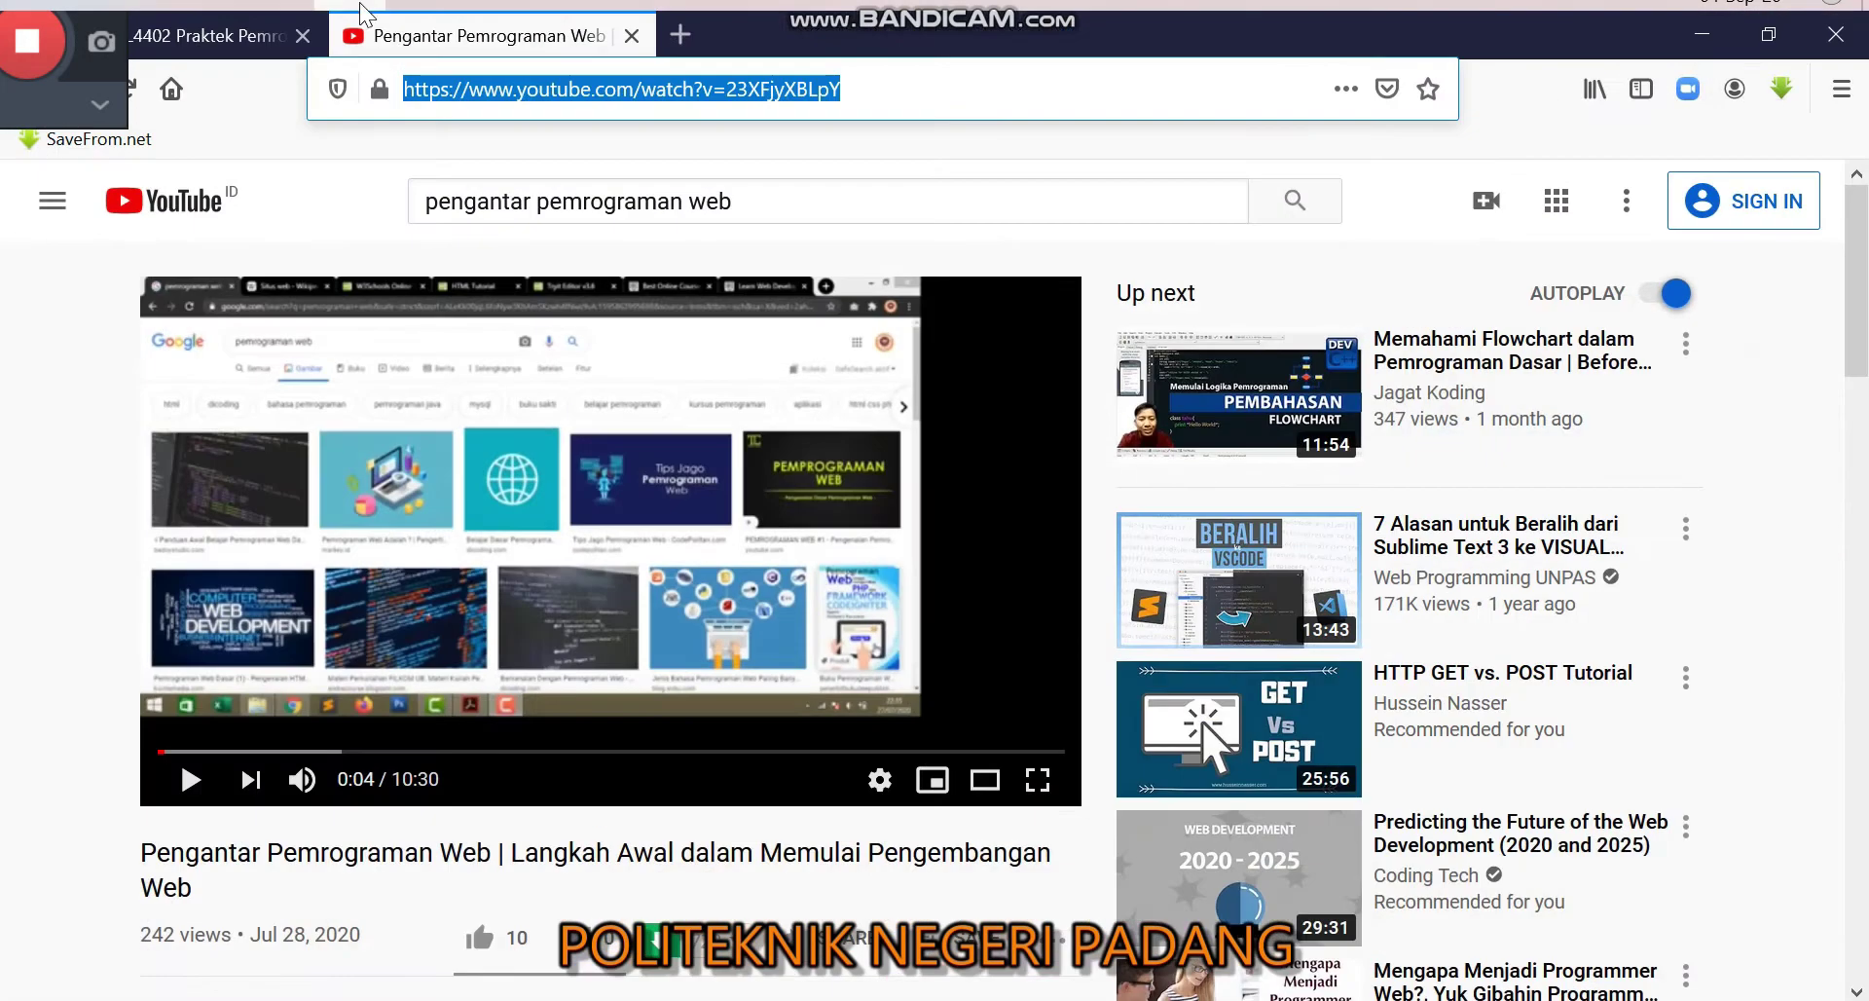
Step: Return to the course page and start a new Label resource in Pertemuan 1
left_click(248, 41)
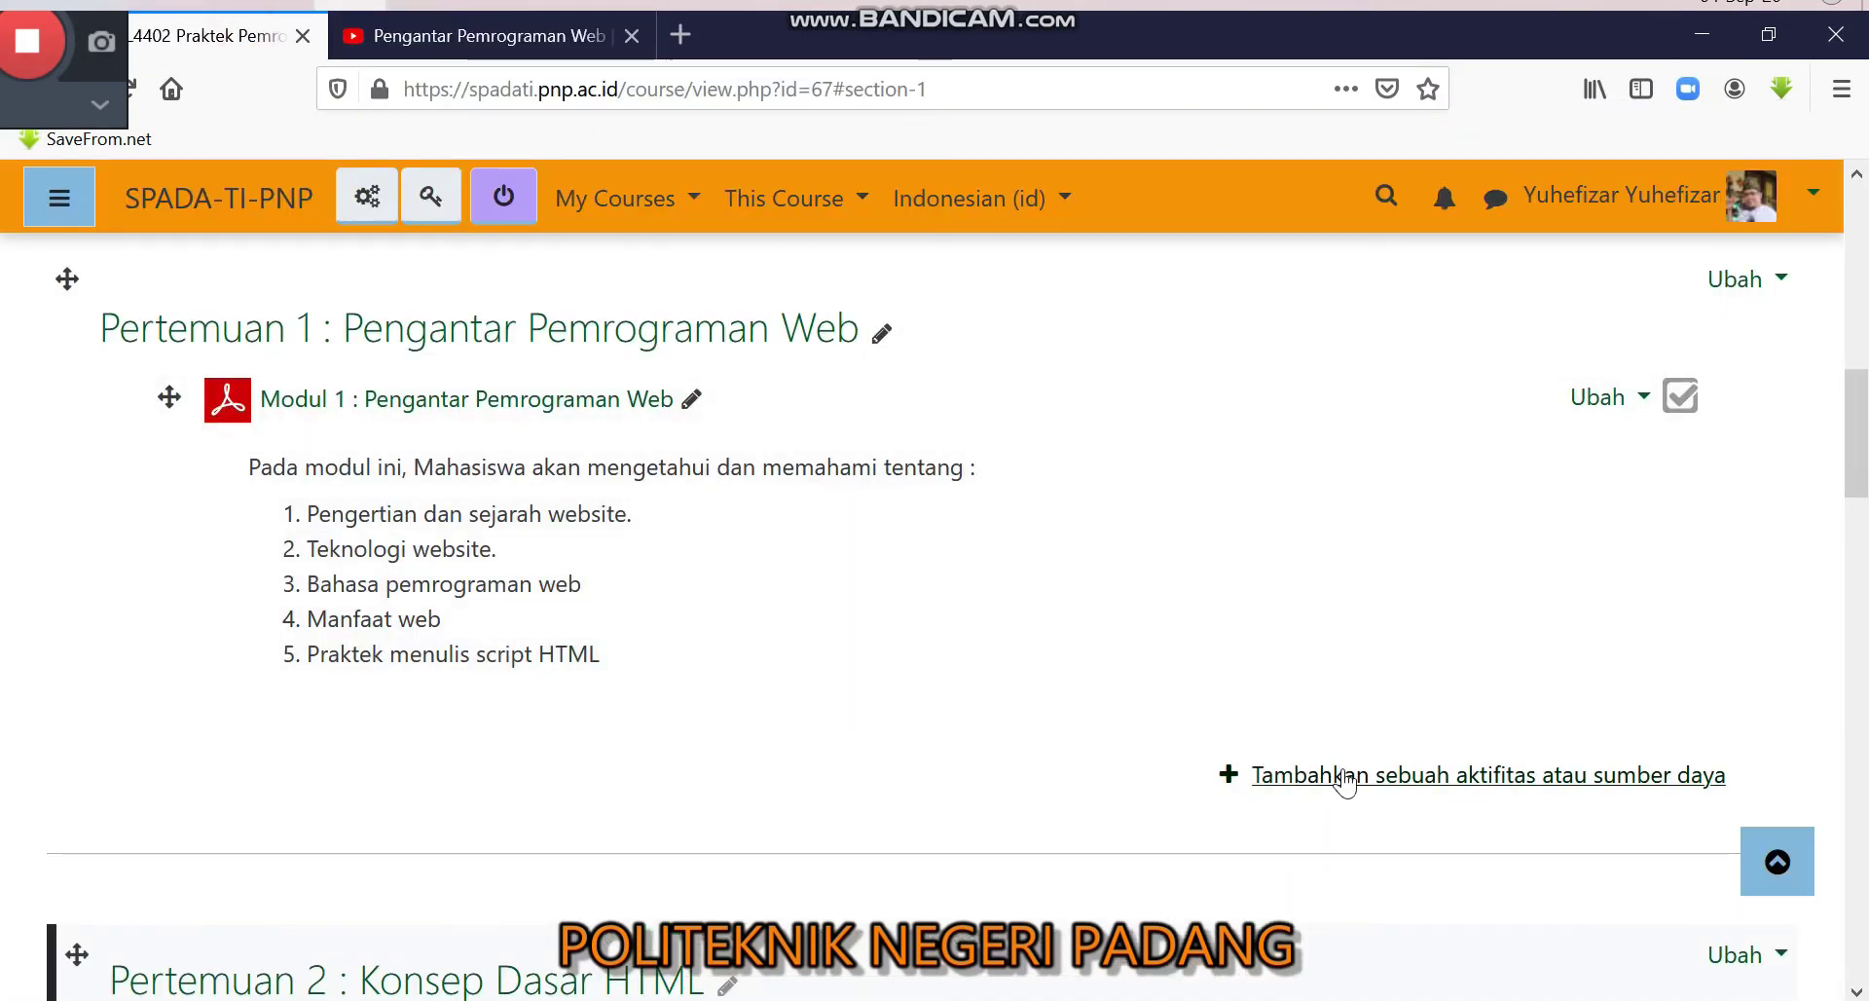
left_click(1341, 776)
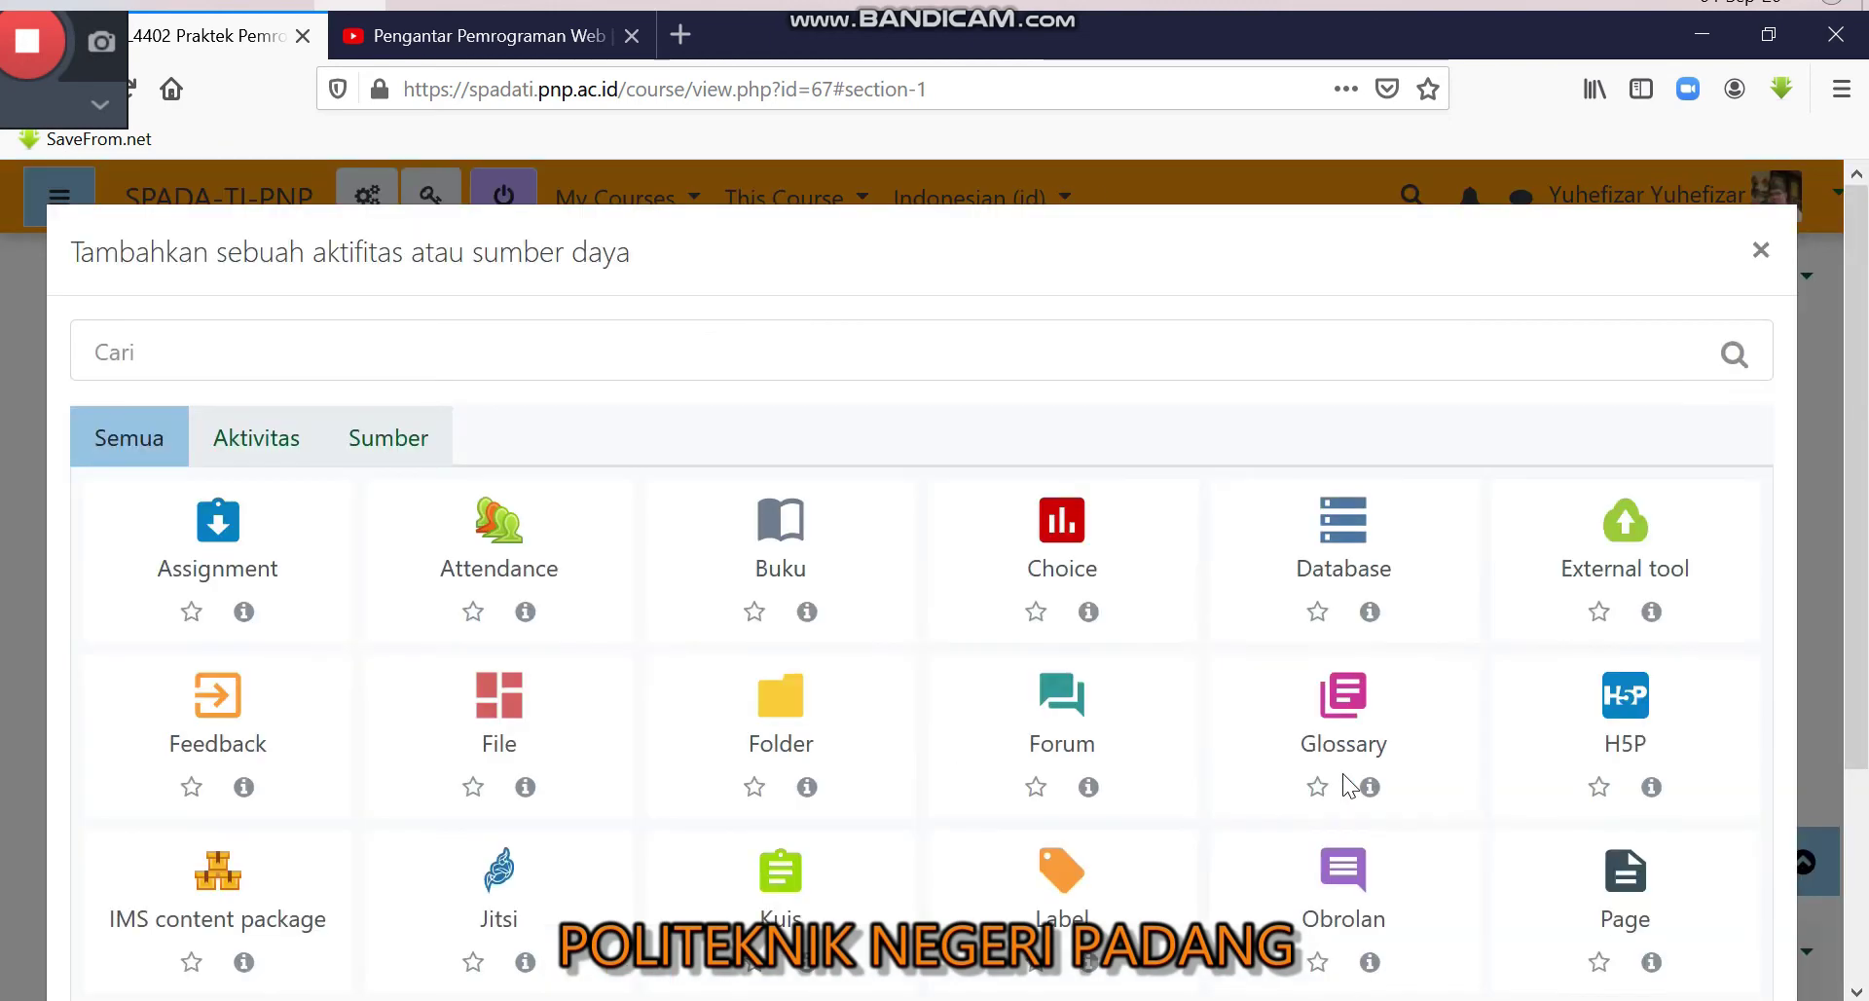
left_click(406, 436)
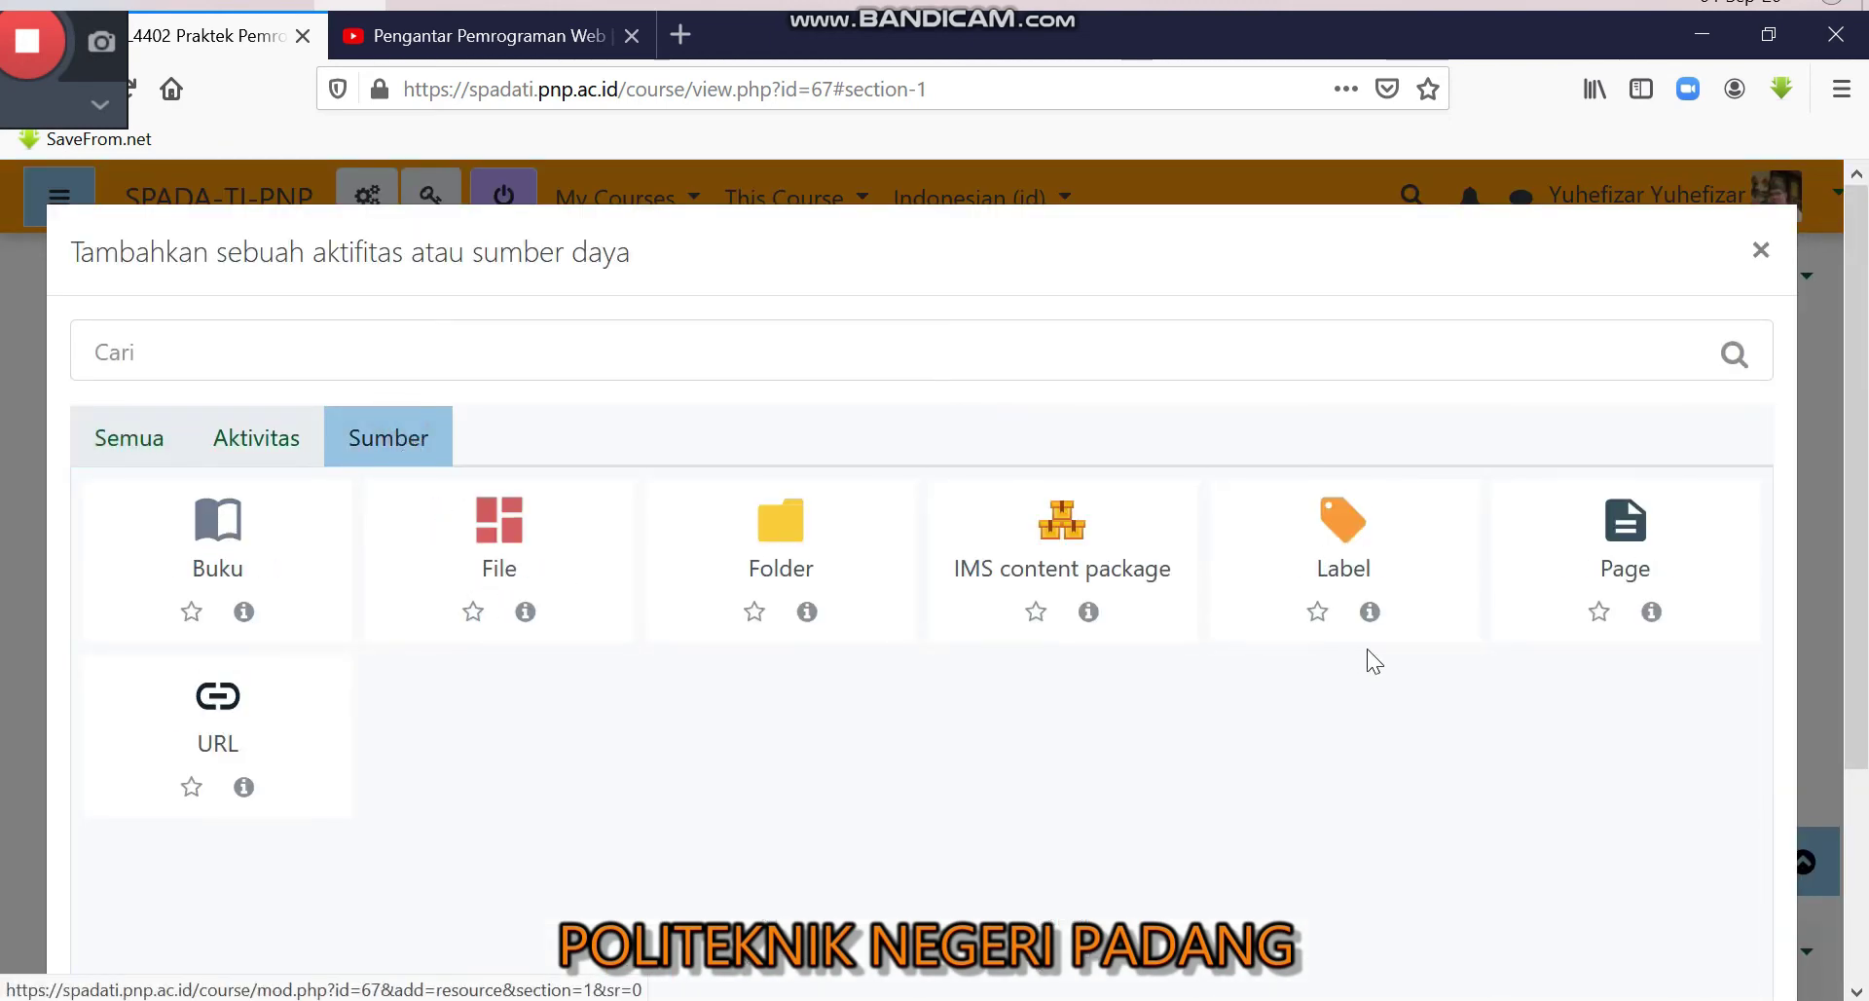
left_click(1346, 581)
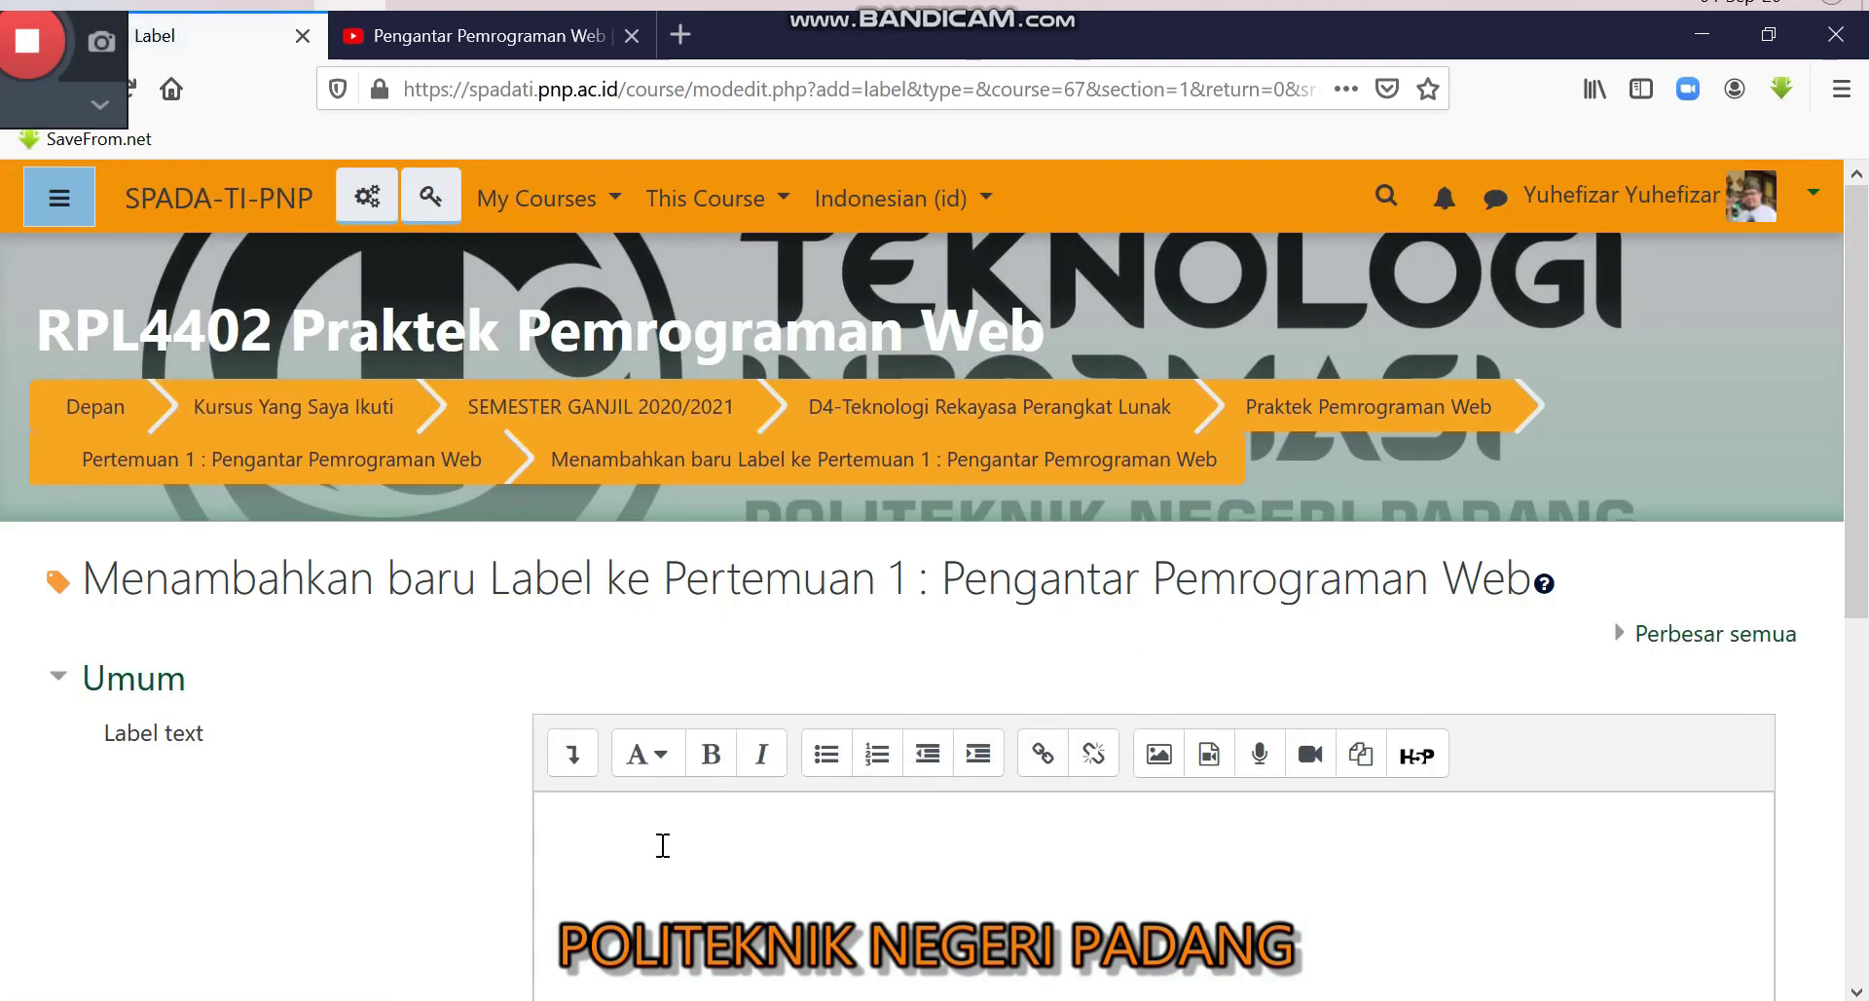
Step: Enter "Silahkan tonton dan pahami materi yang ada di video ini :" as the label text
left_click(663, 845)
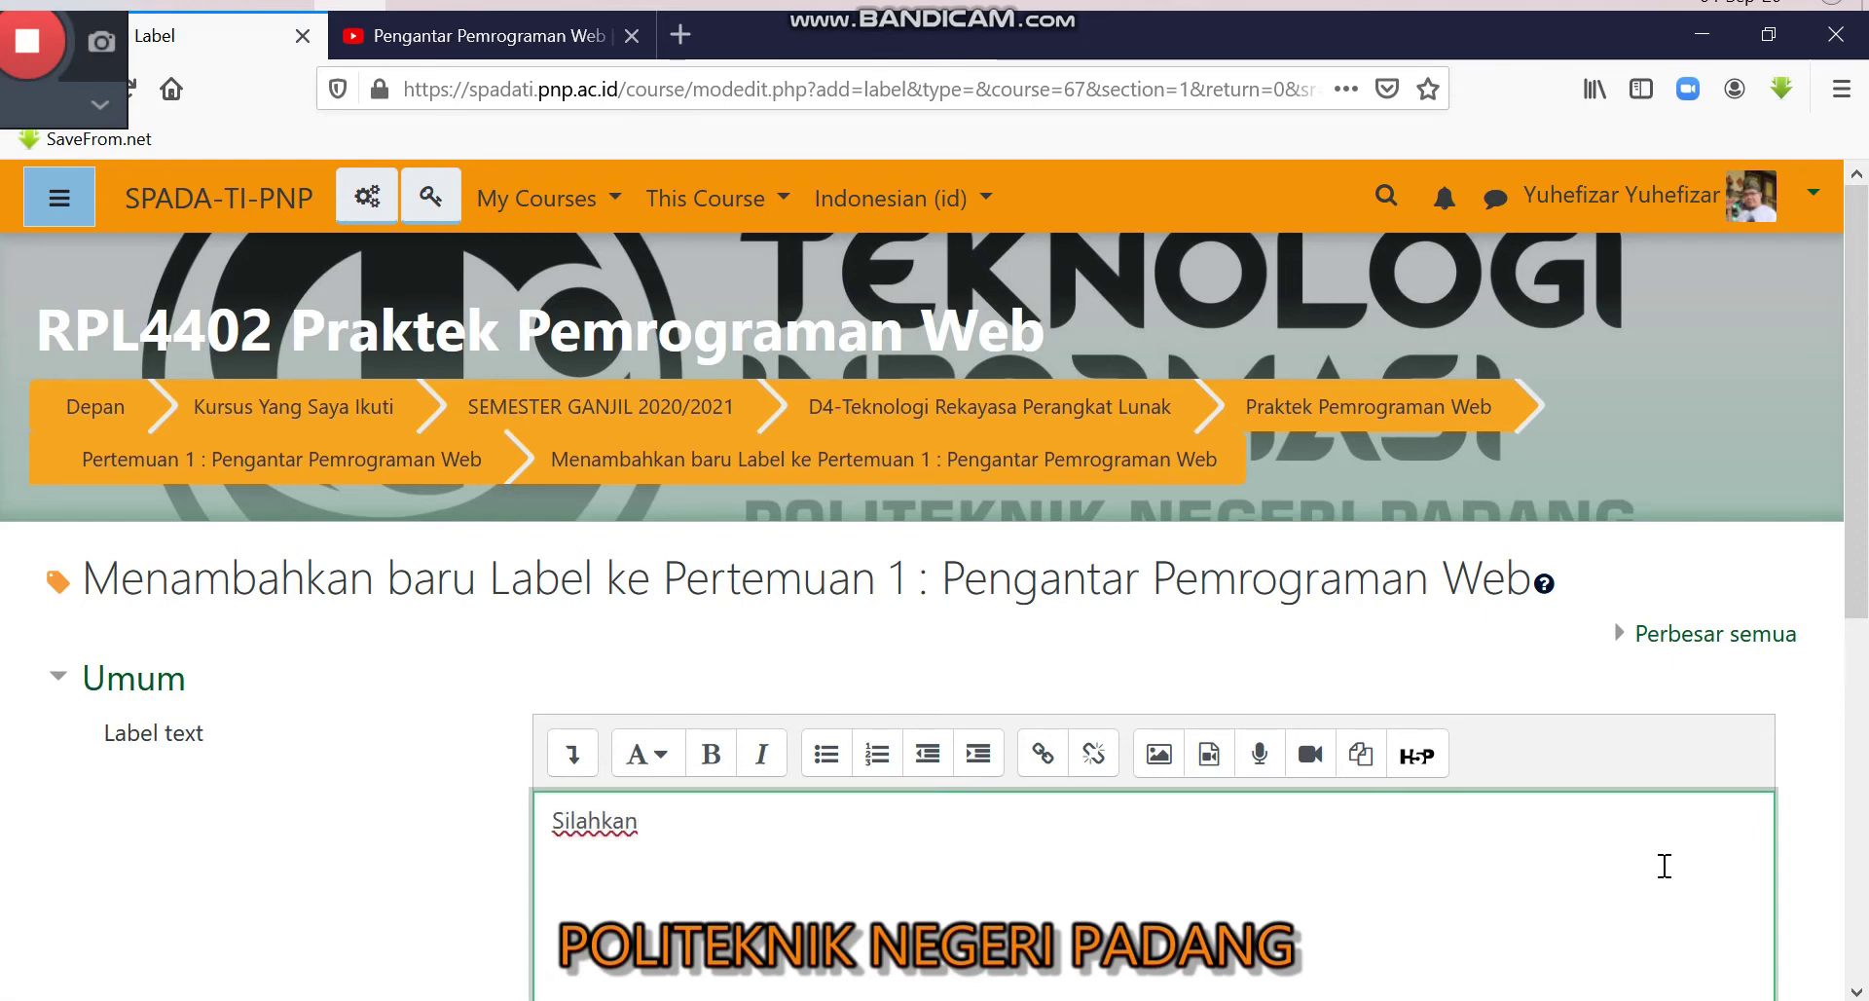
type("Silahkan tonton dan aha")
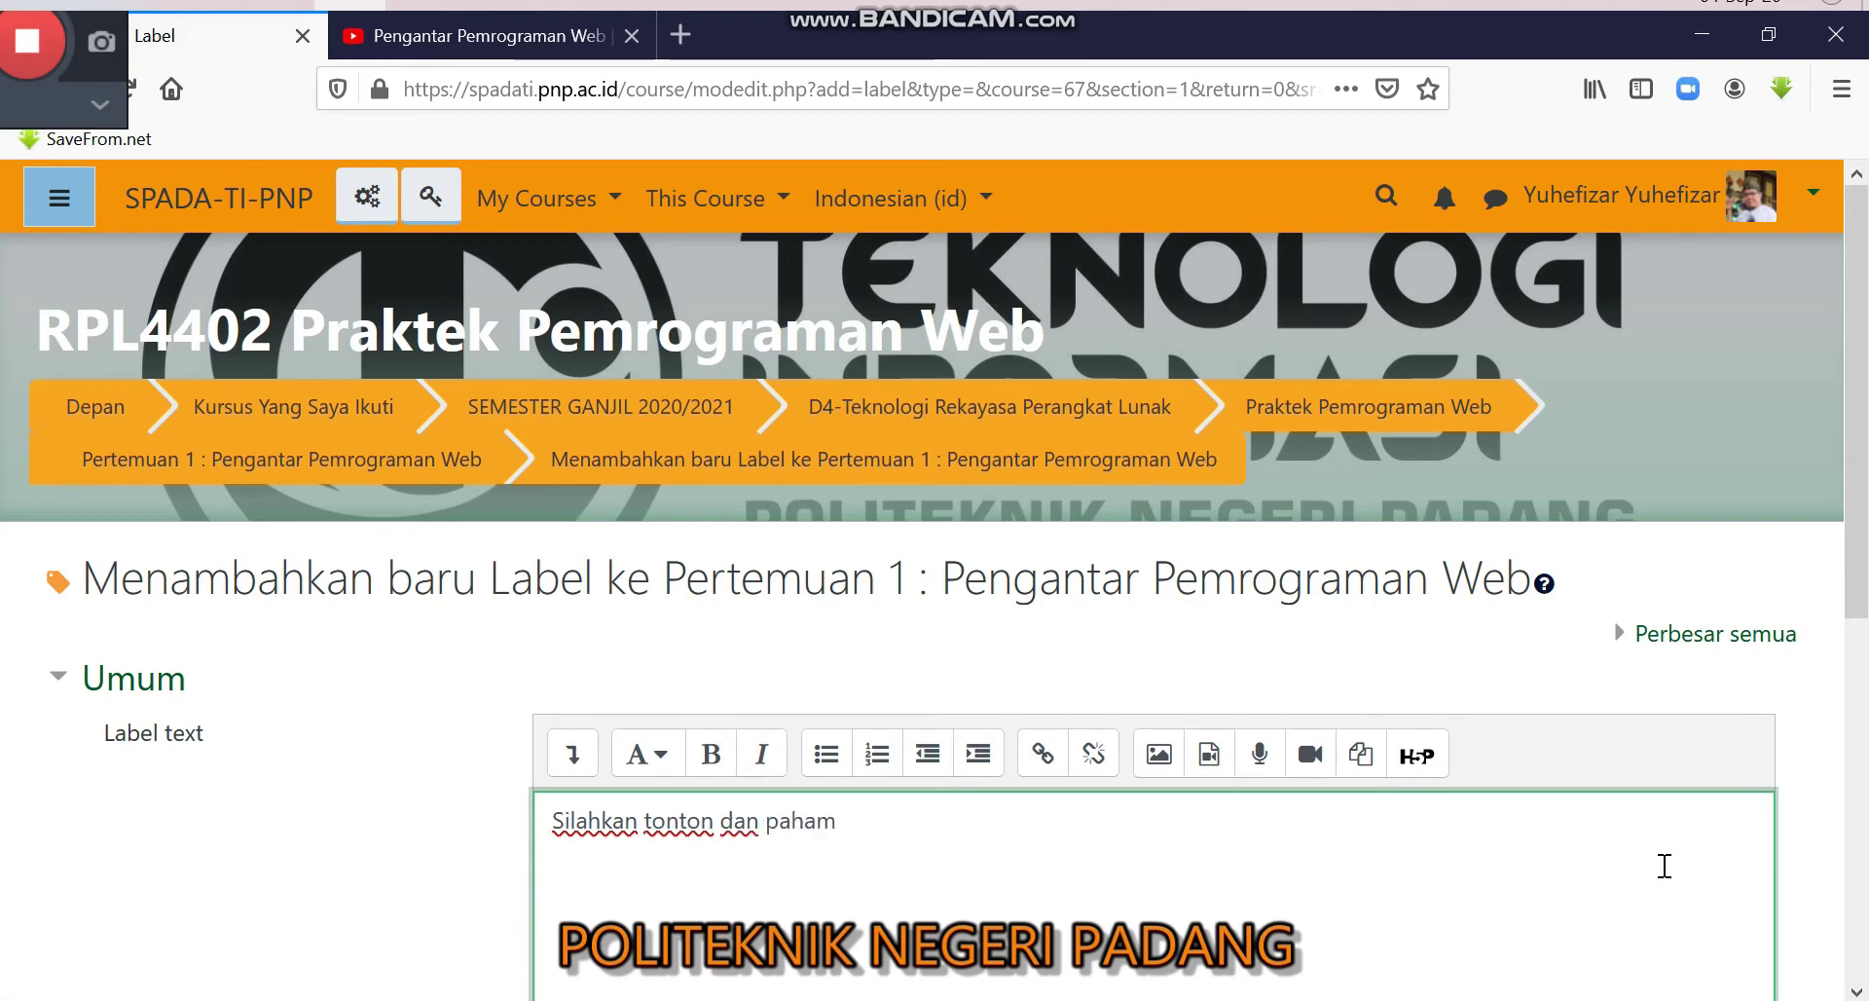
type(" materi yanga ")
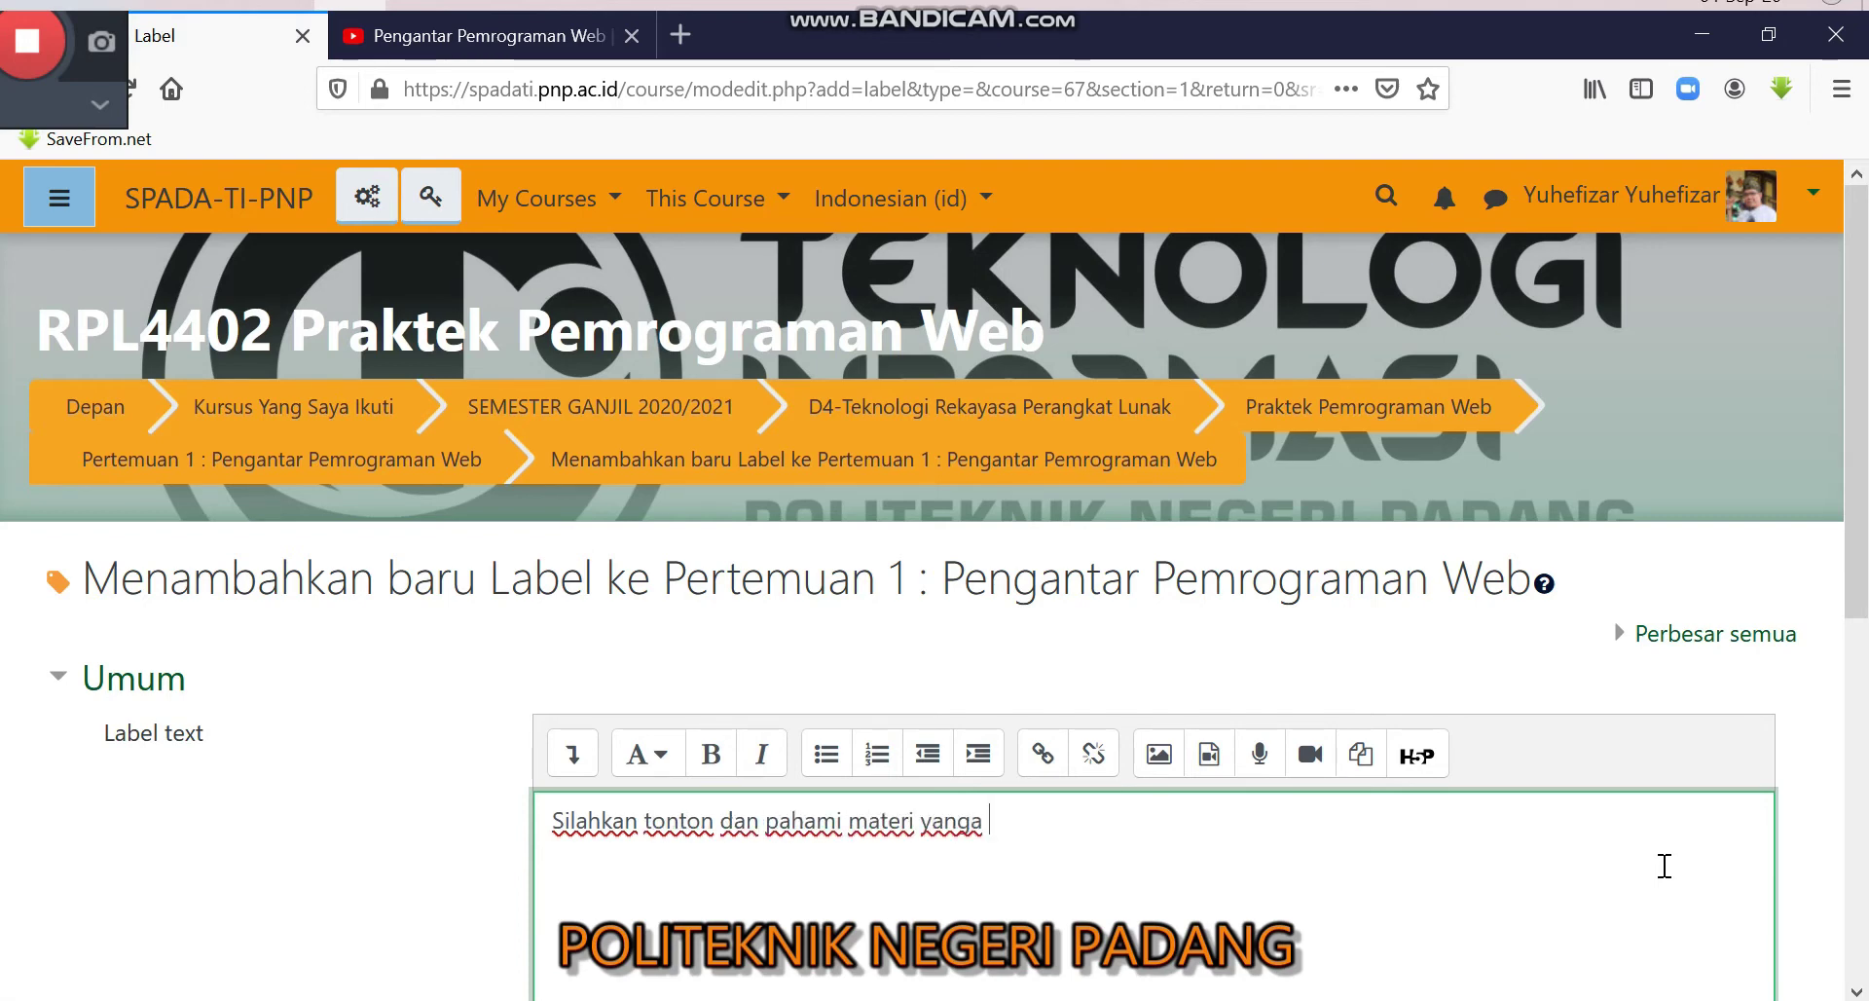
type("da")
key("BackSpace")
key("BackSpace")
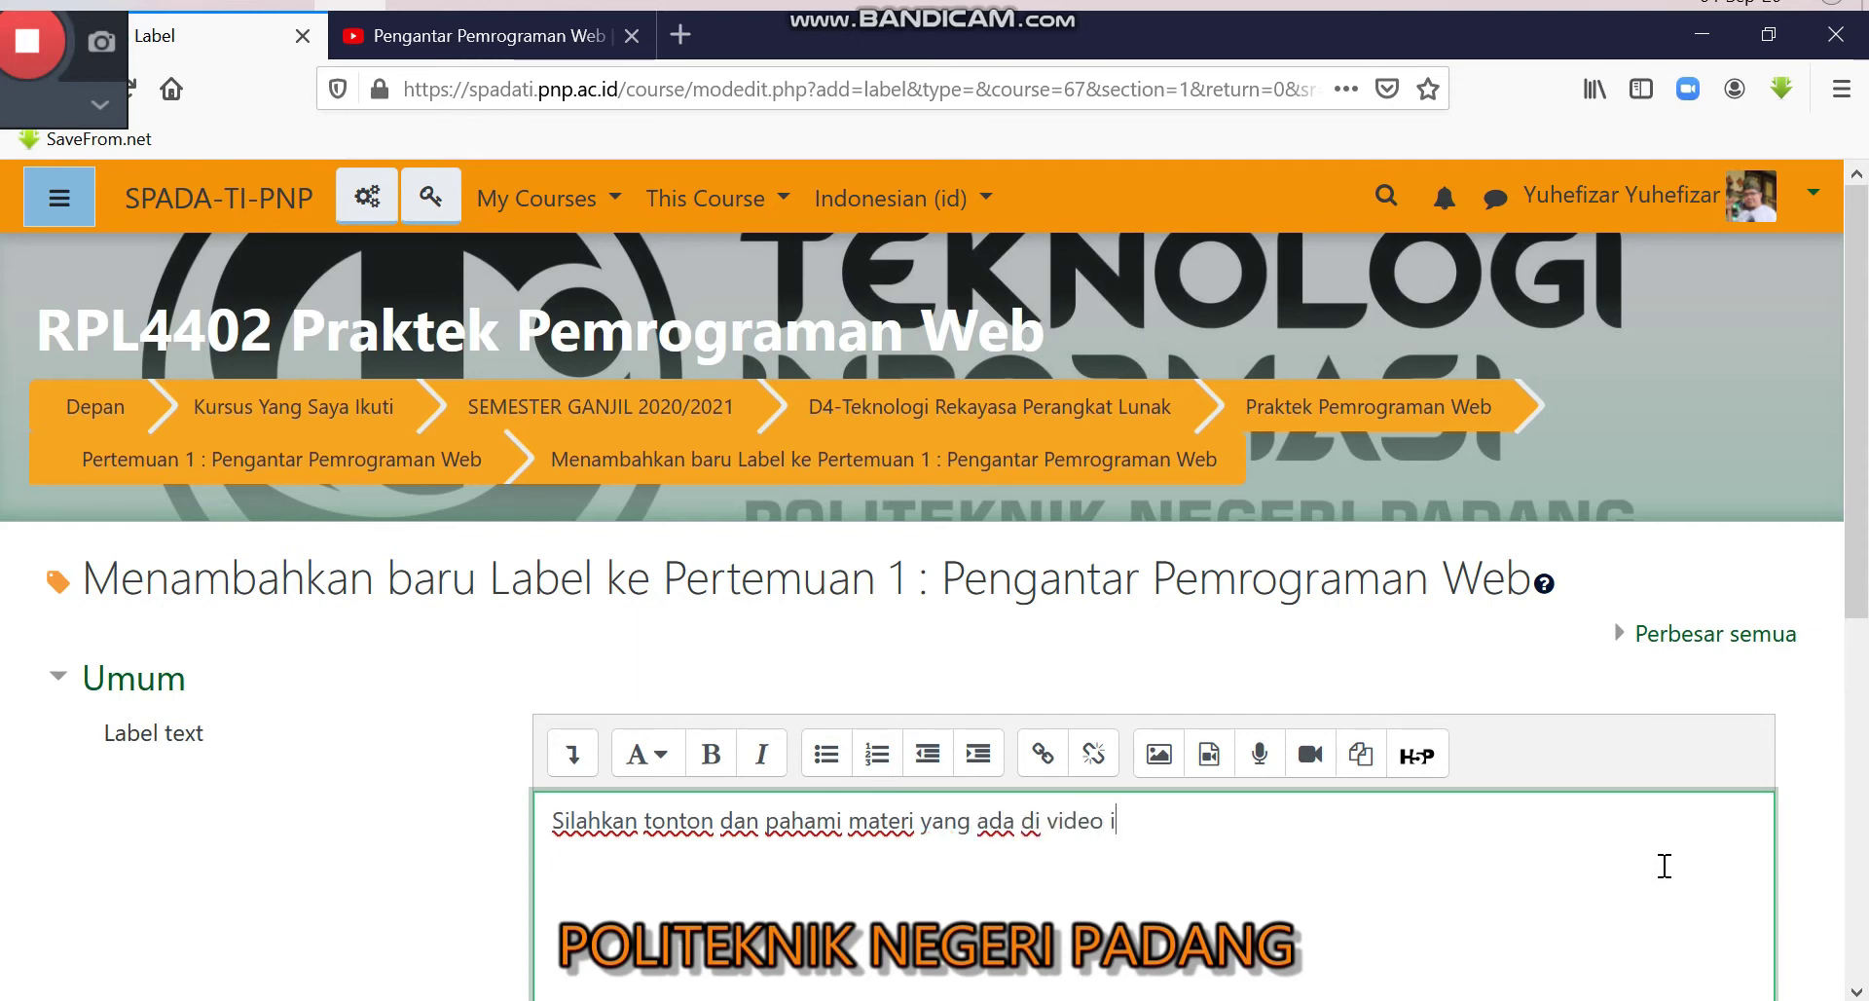
type(":")
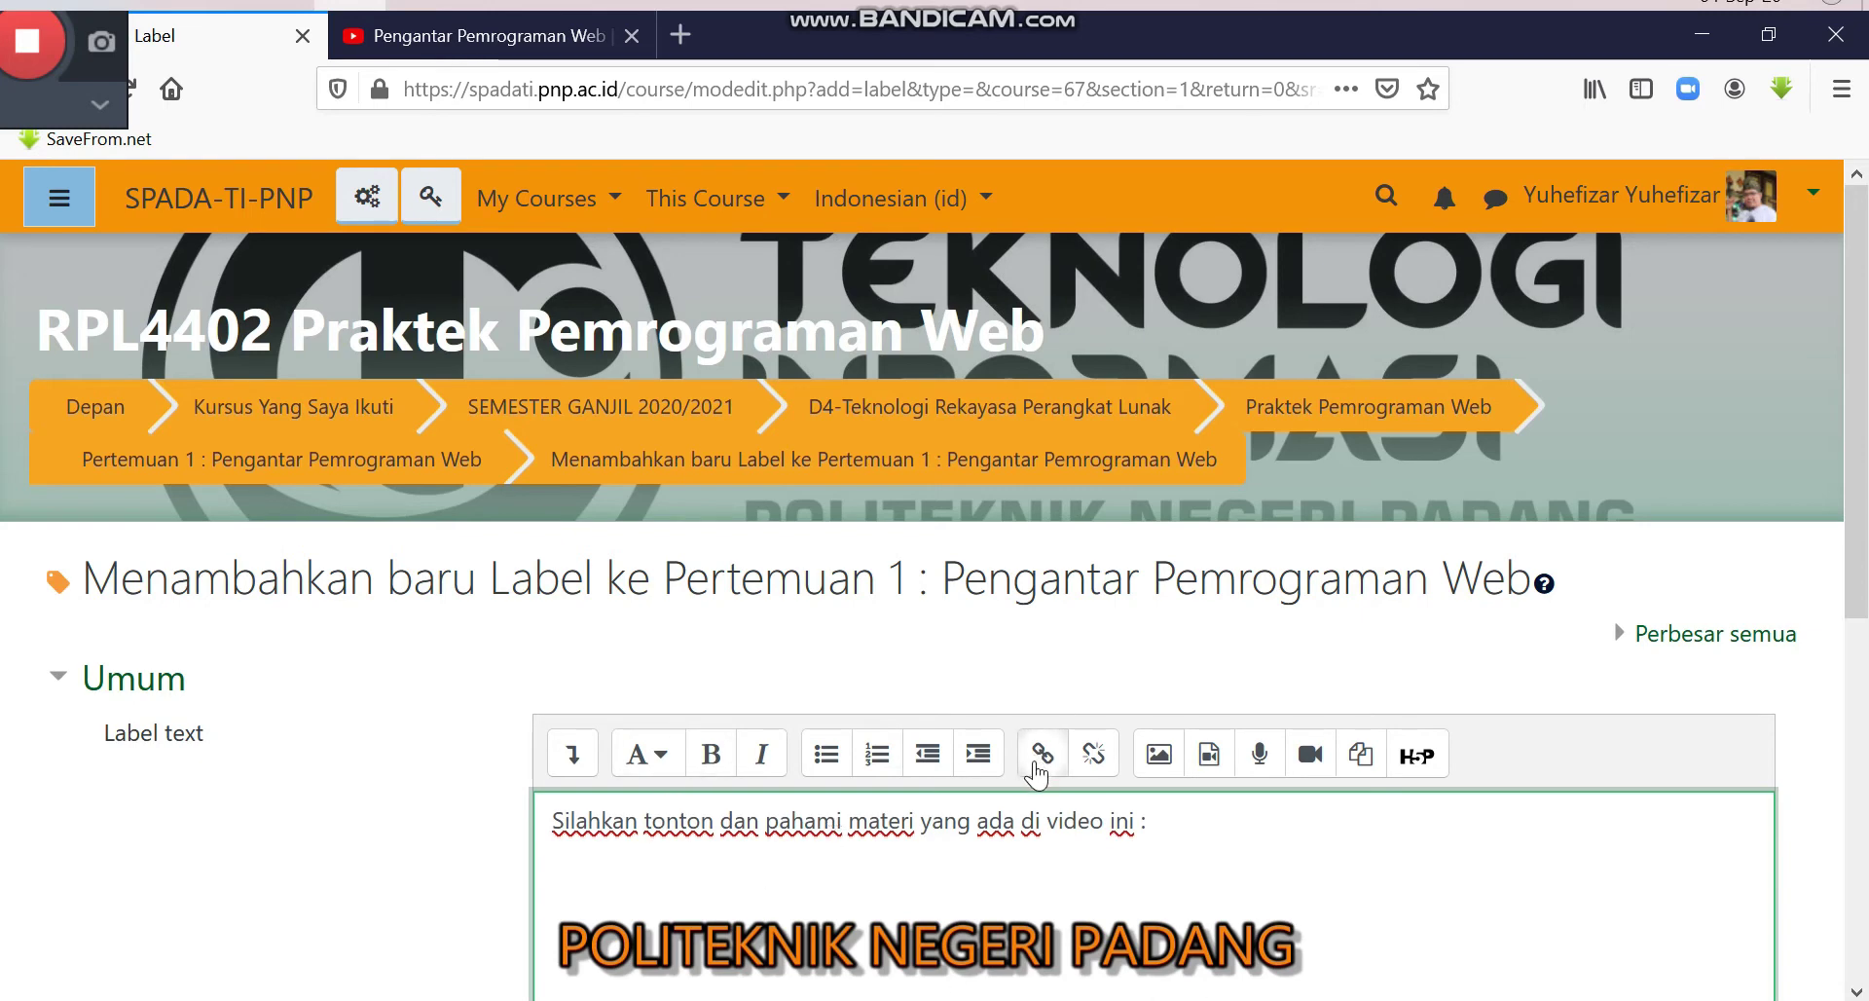
left_click(1043, 756)
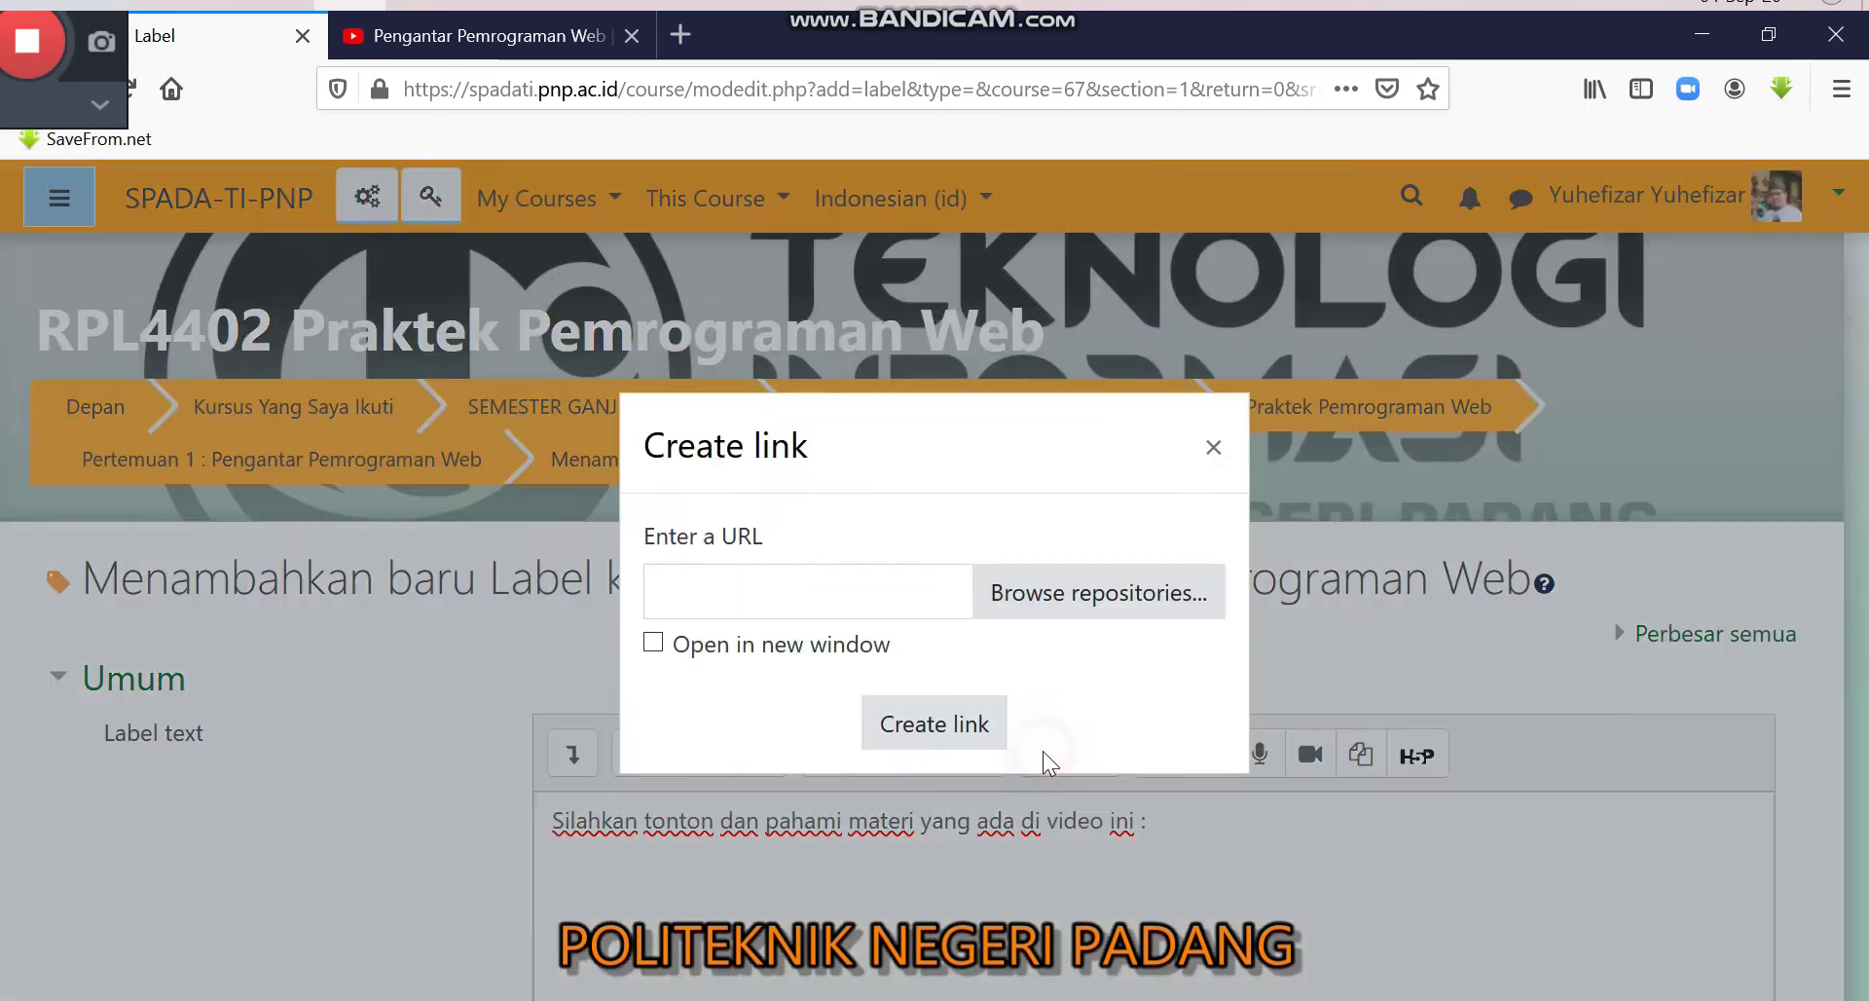
left_click(876, 601)
key("ctrl+v")
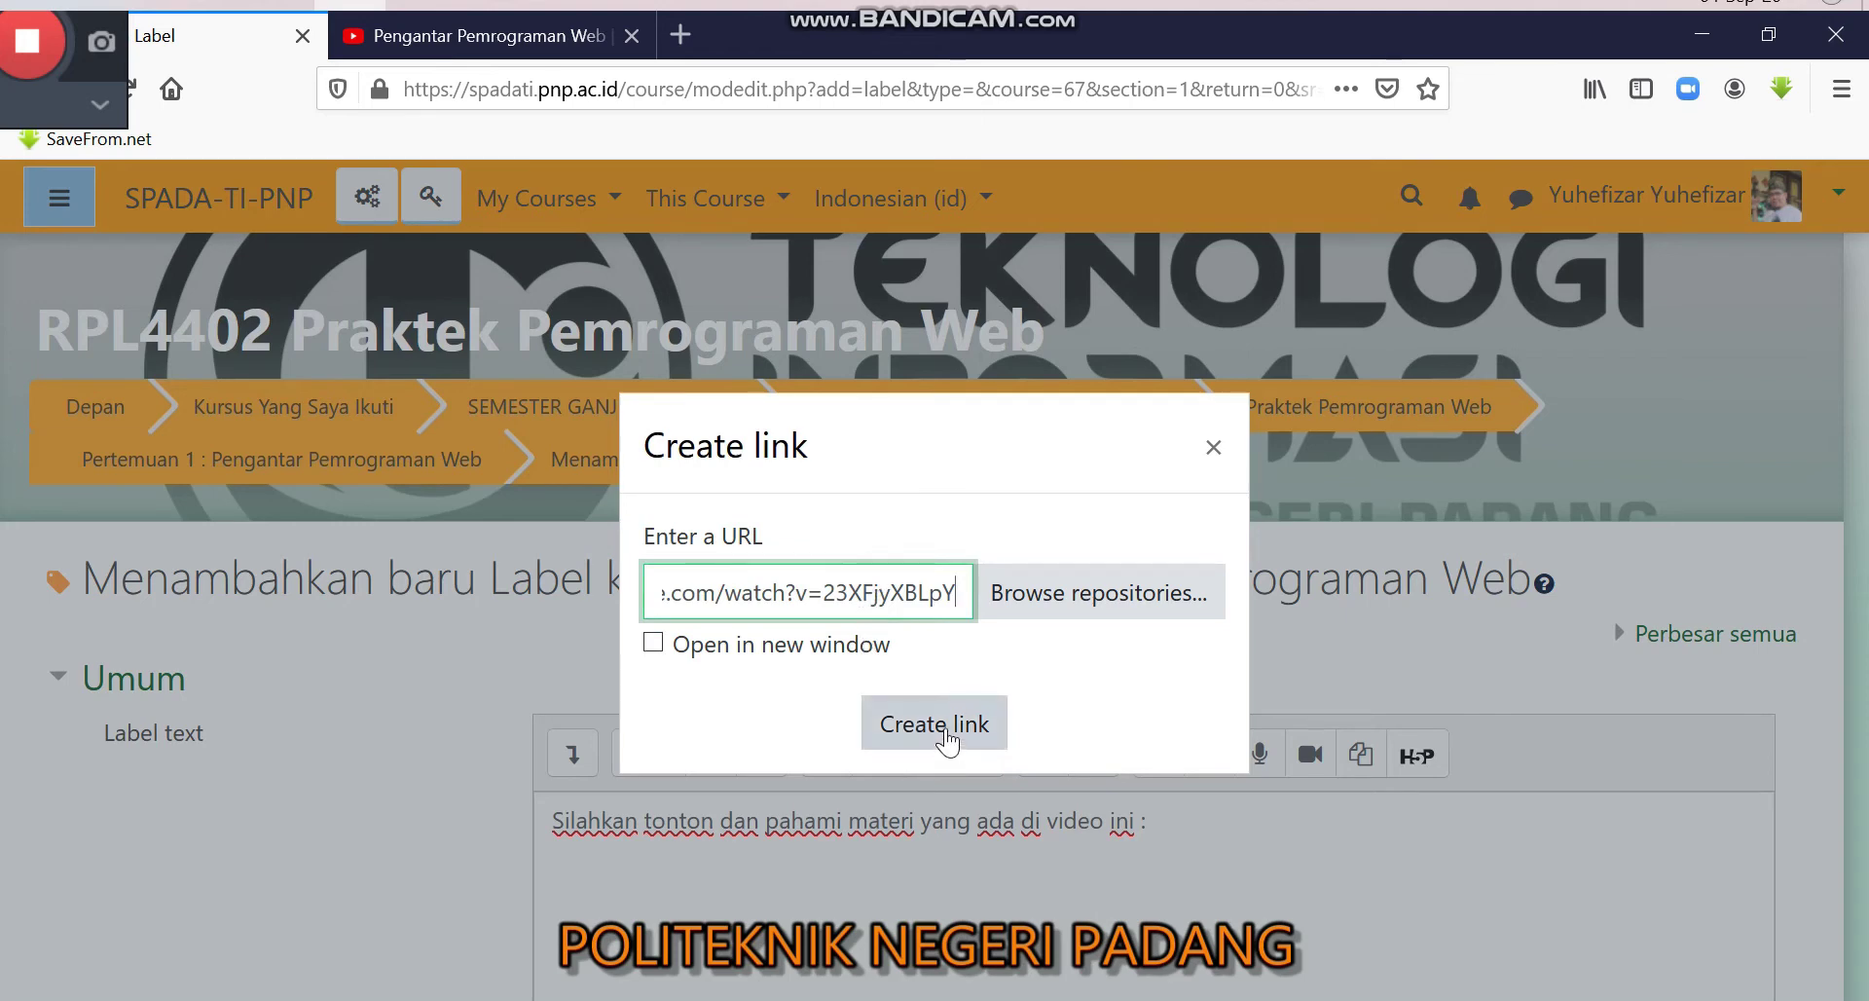
left_click(948, 740)
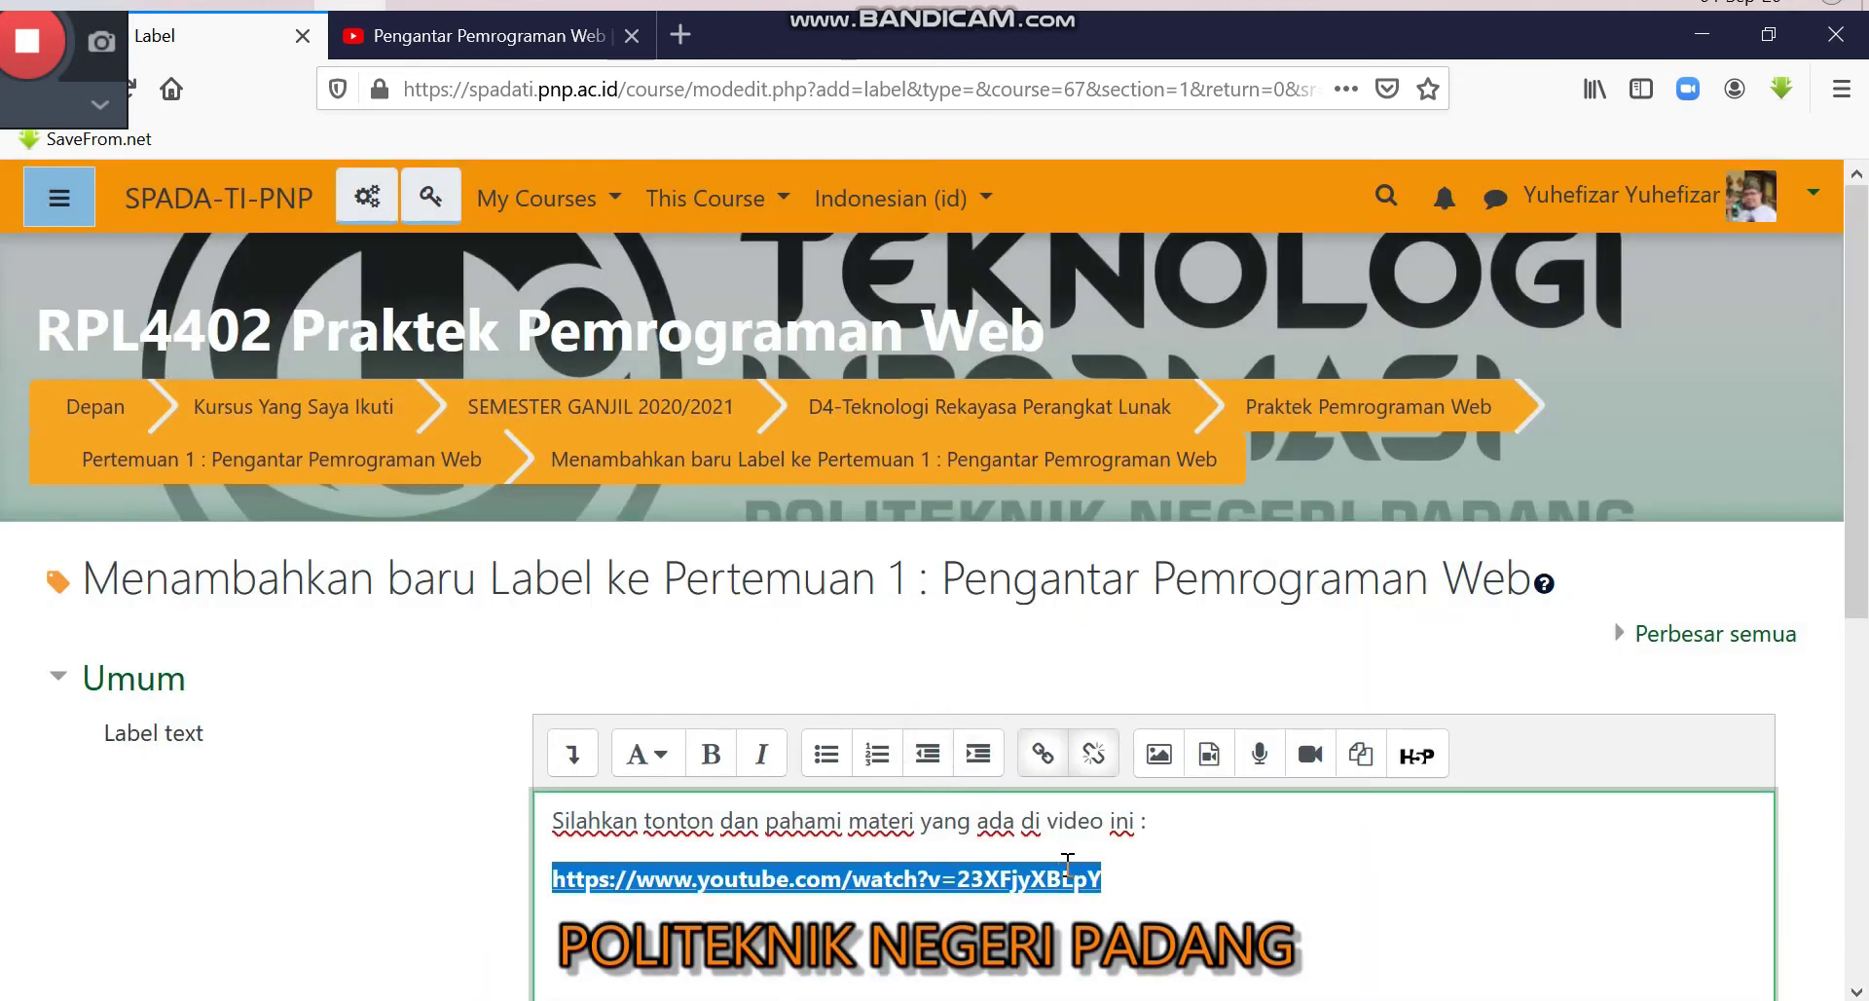
left_click(1217, 887)
scroll(1217, 884, "down", 3)
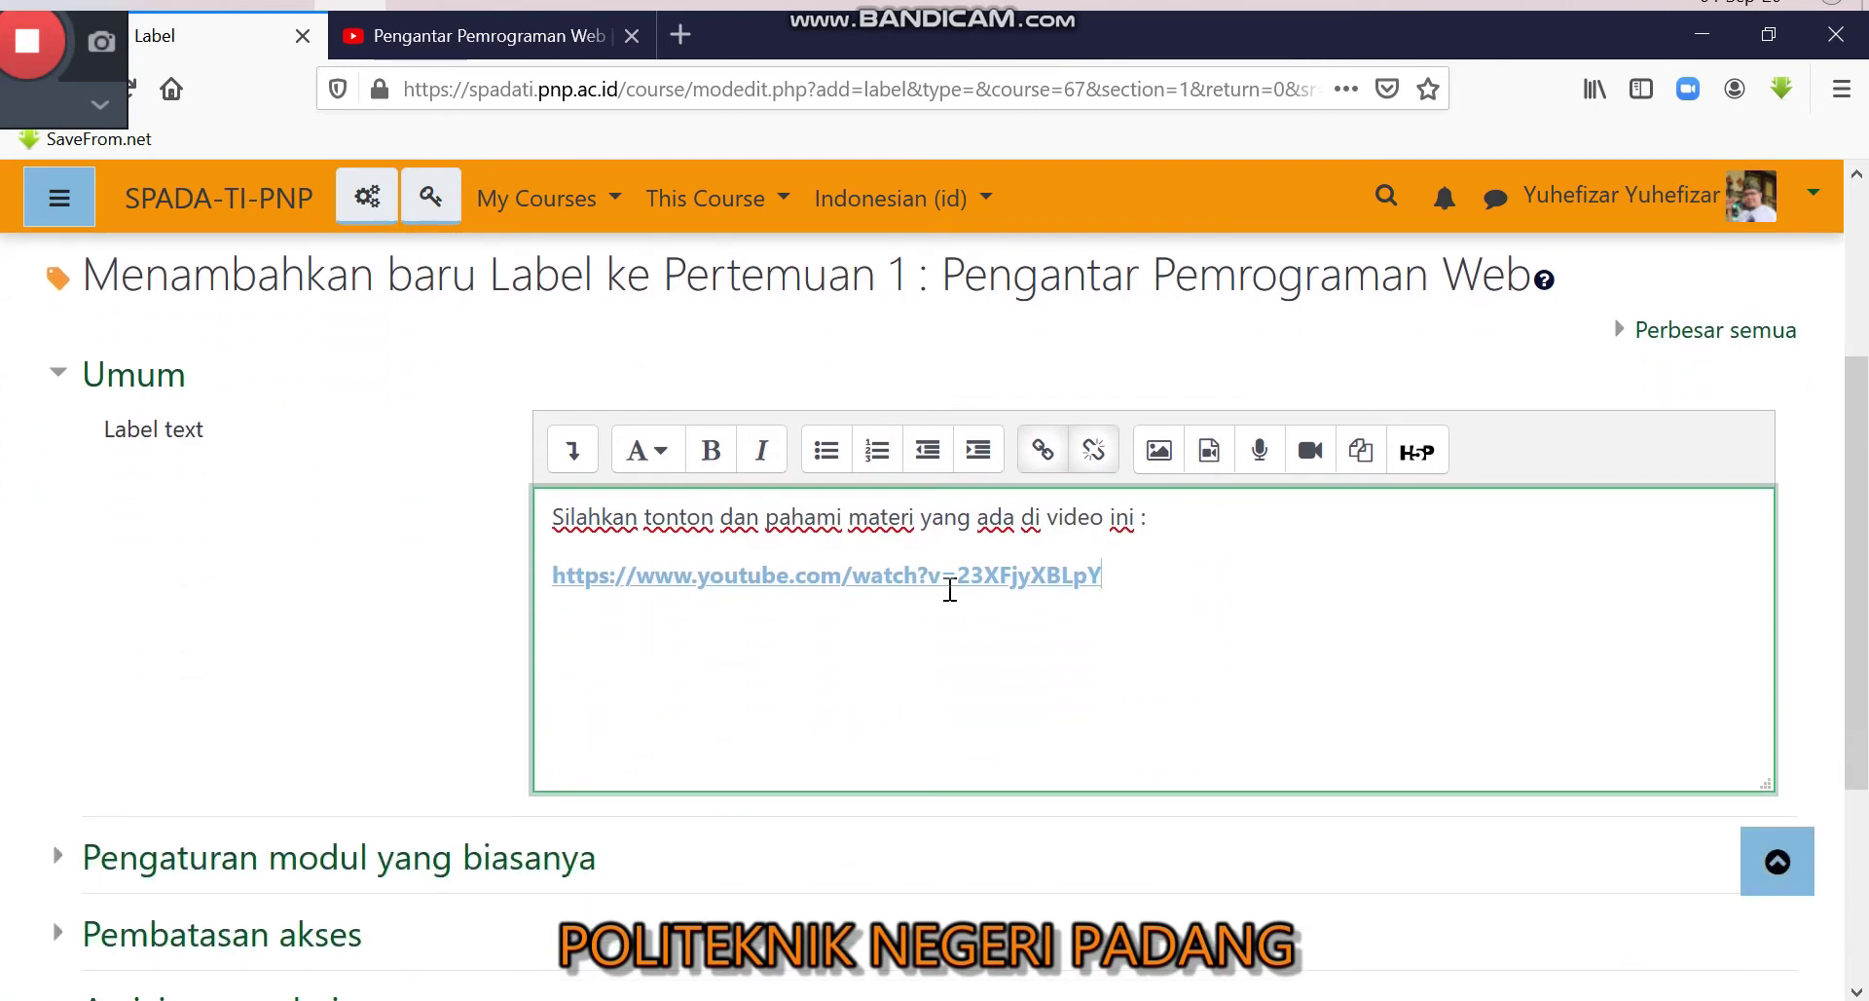
scroll(470, 837, "down", 3)
left_click(650, 913)
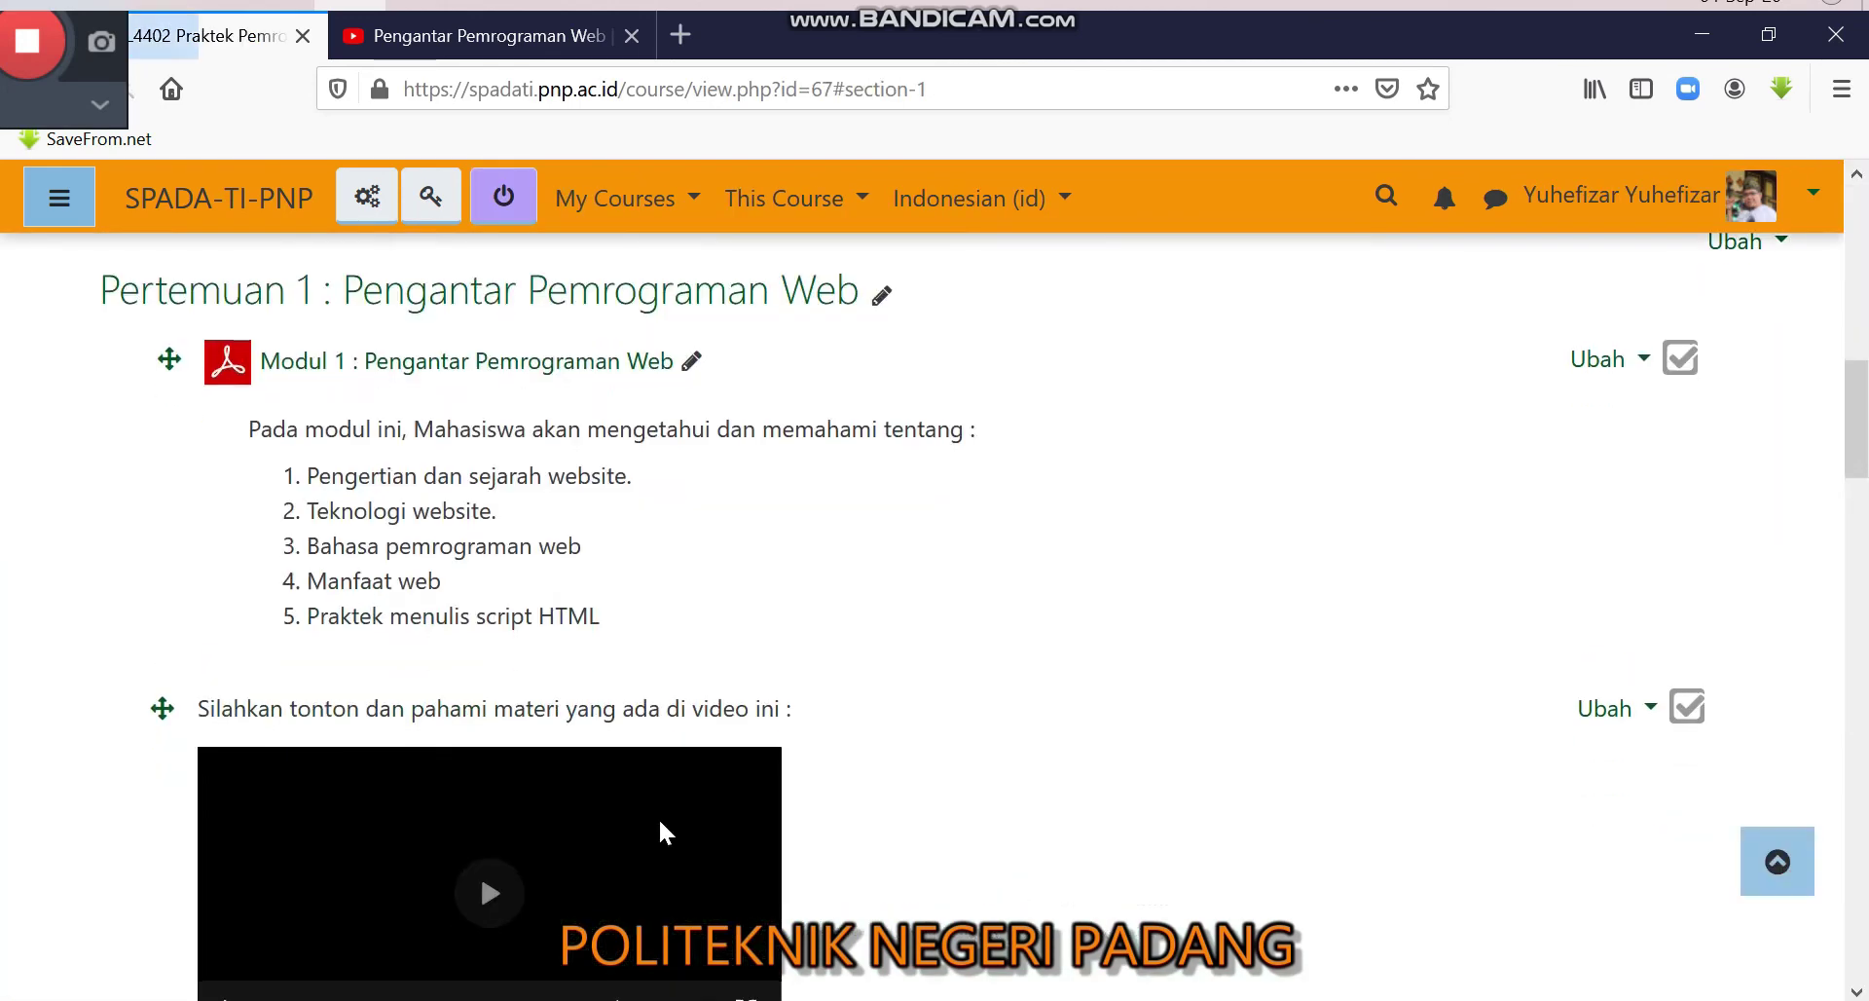
Step: Play the embedded video in the new label, skip ahead to two later points, and pause it
scroll(659, 816, "down", 3)
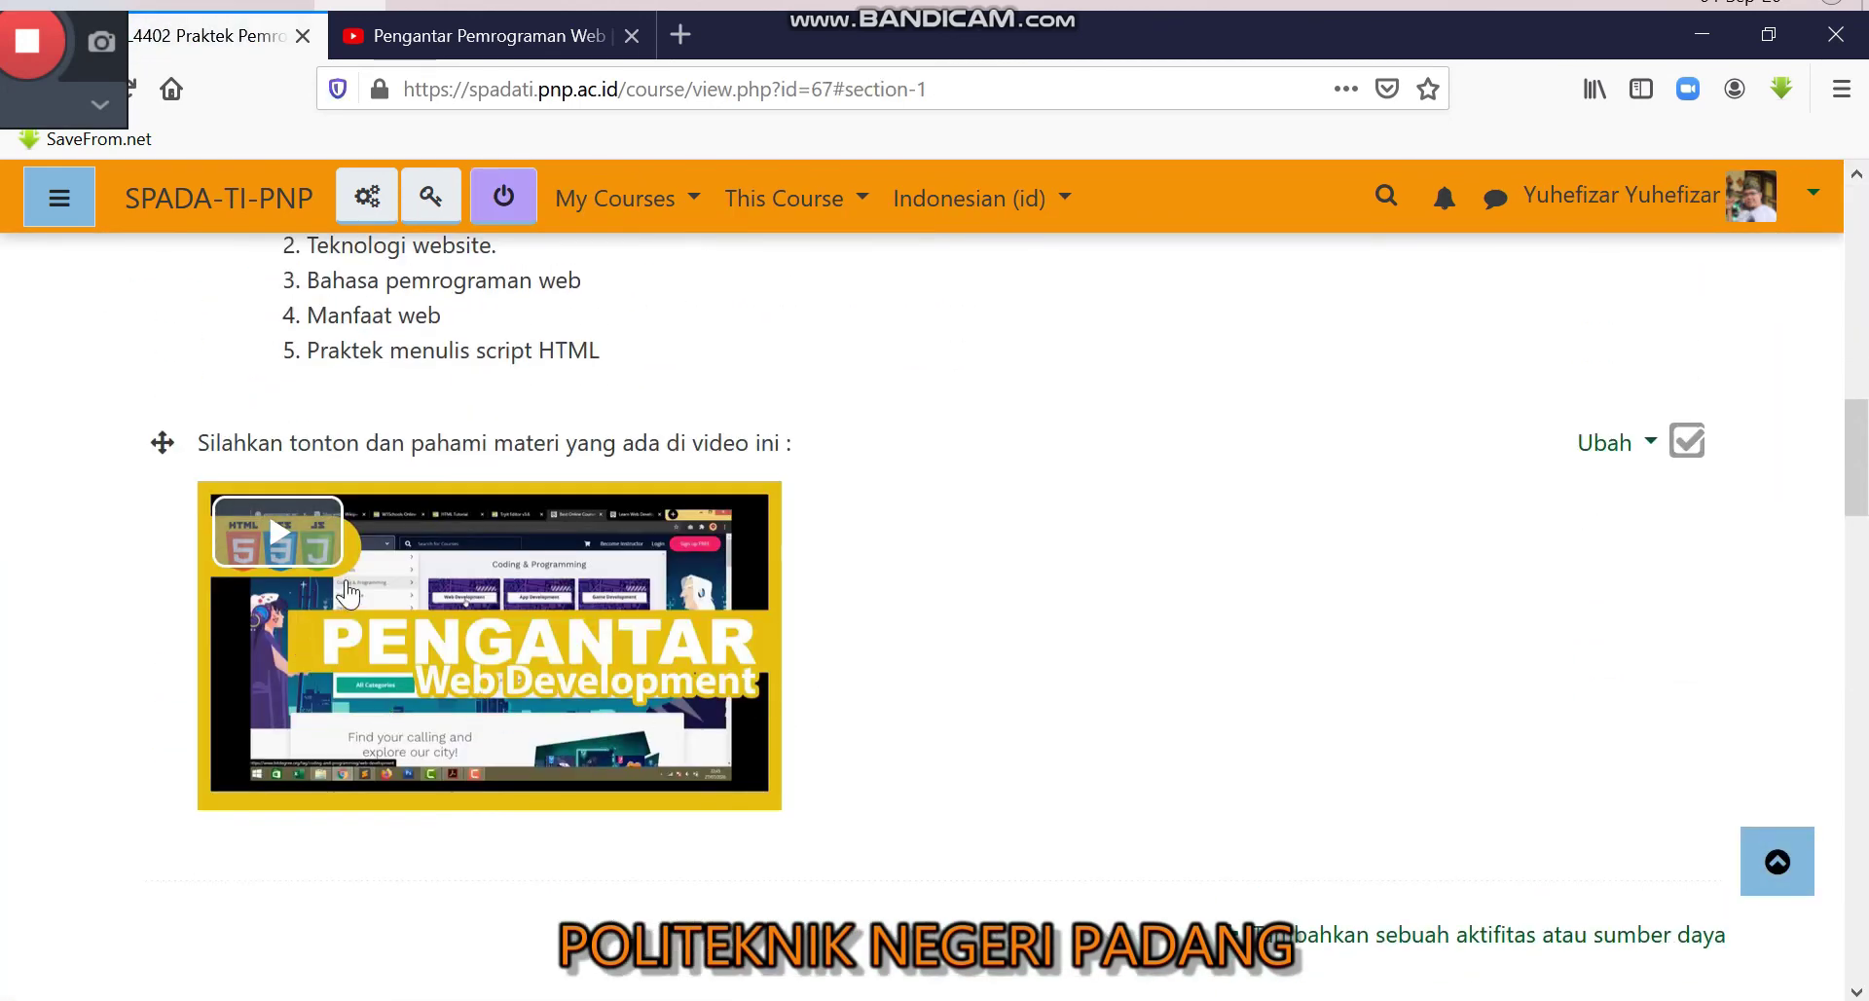
left_click(276, 536)
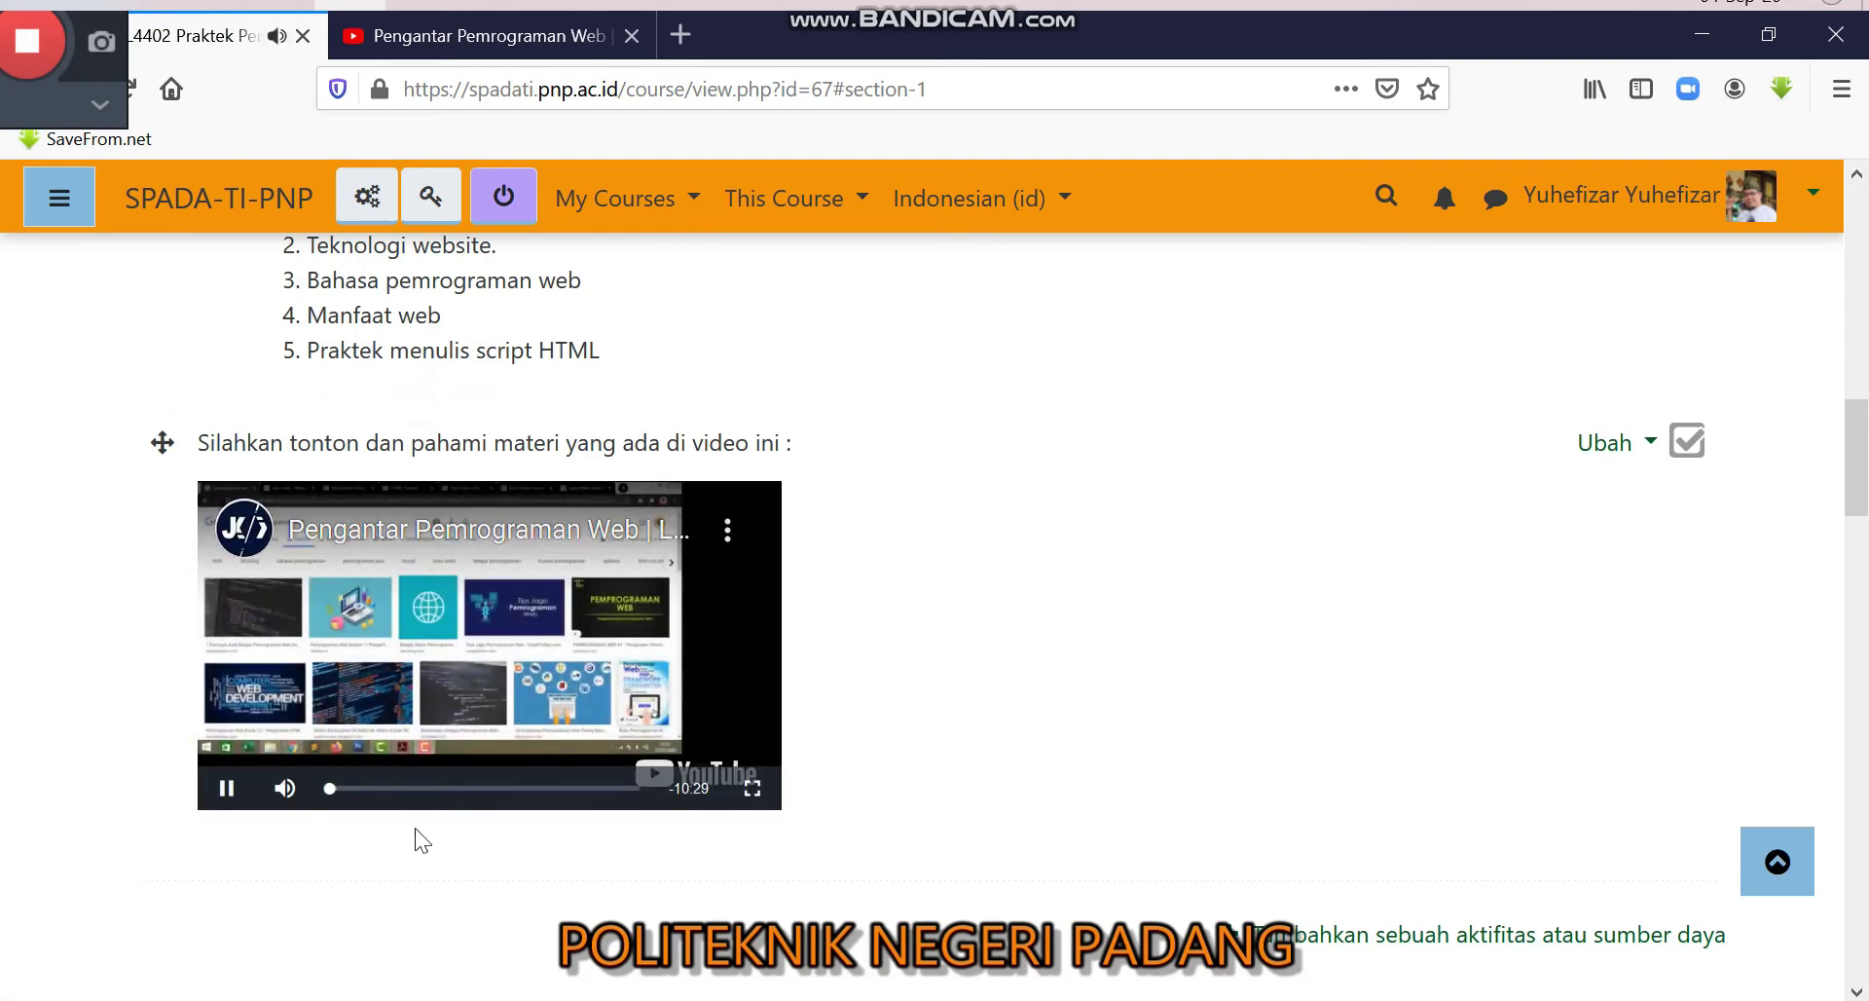
left_click(377, 788)
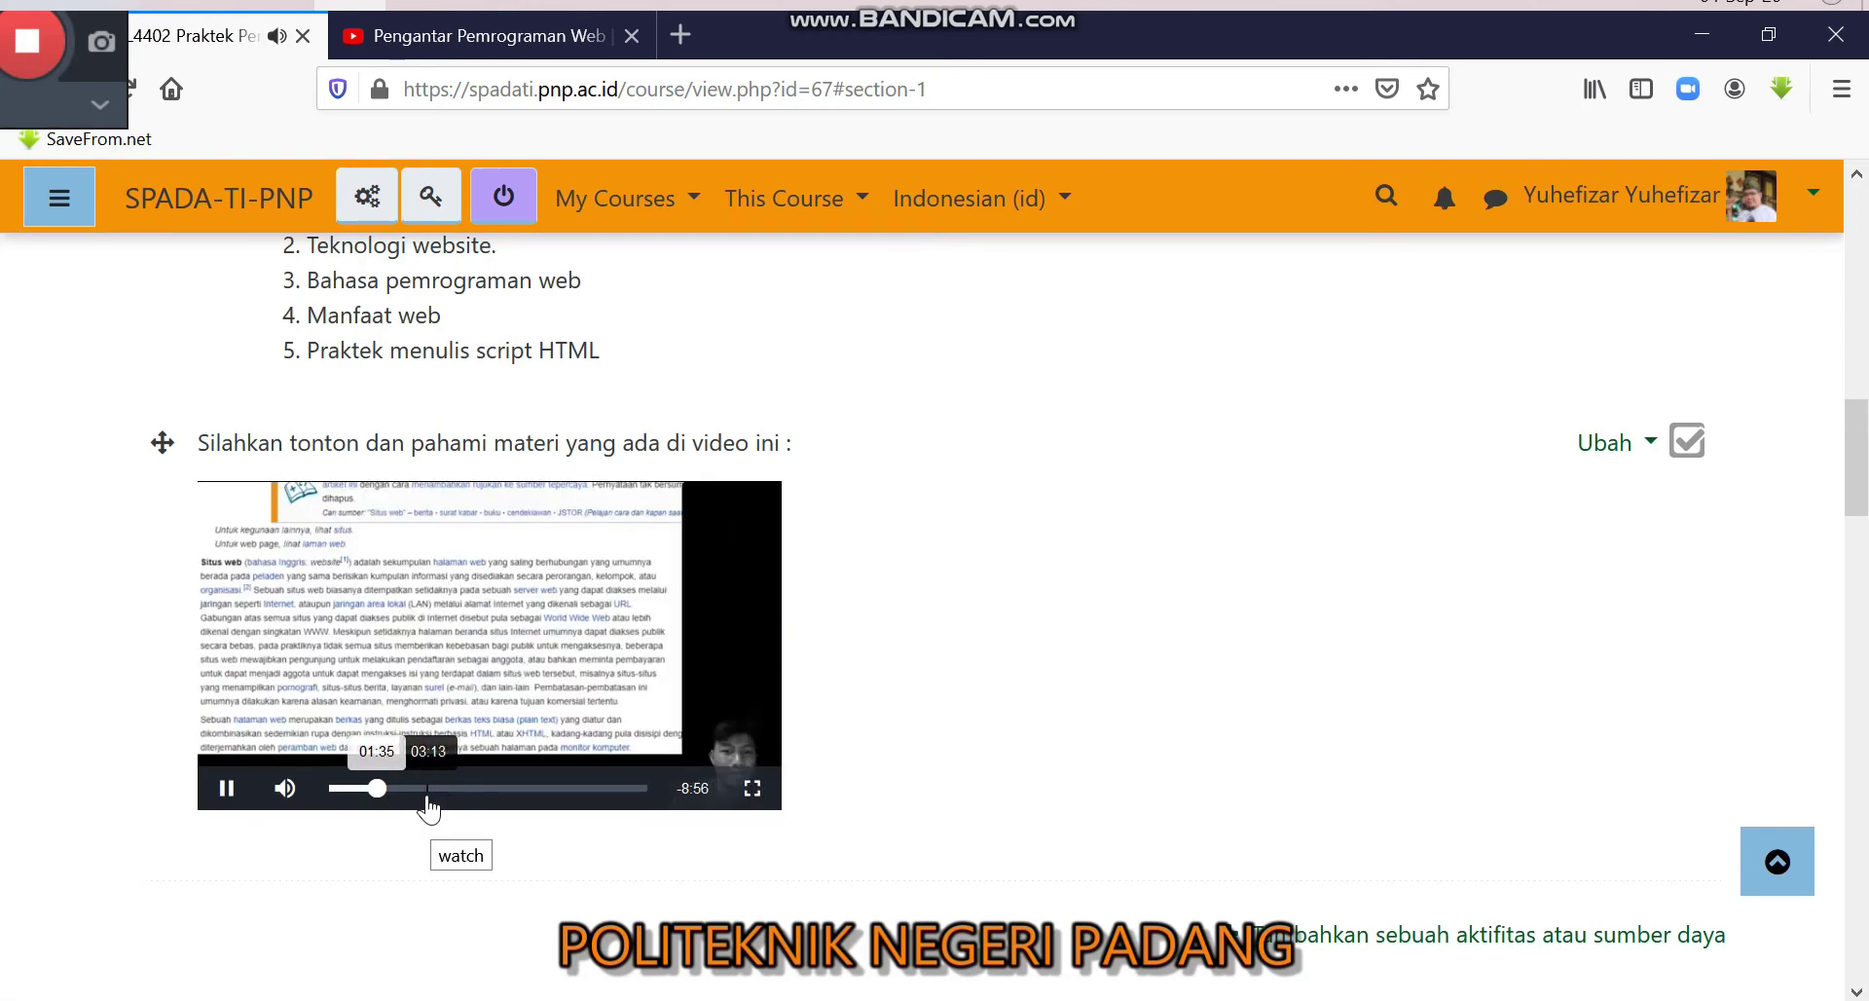
left_click(428, 790)
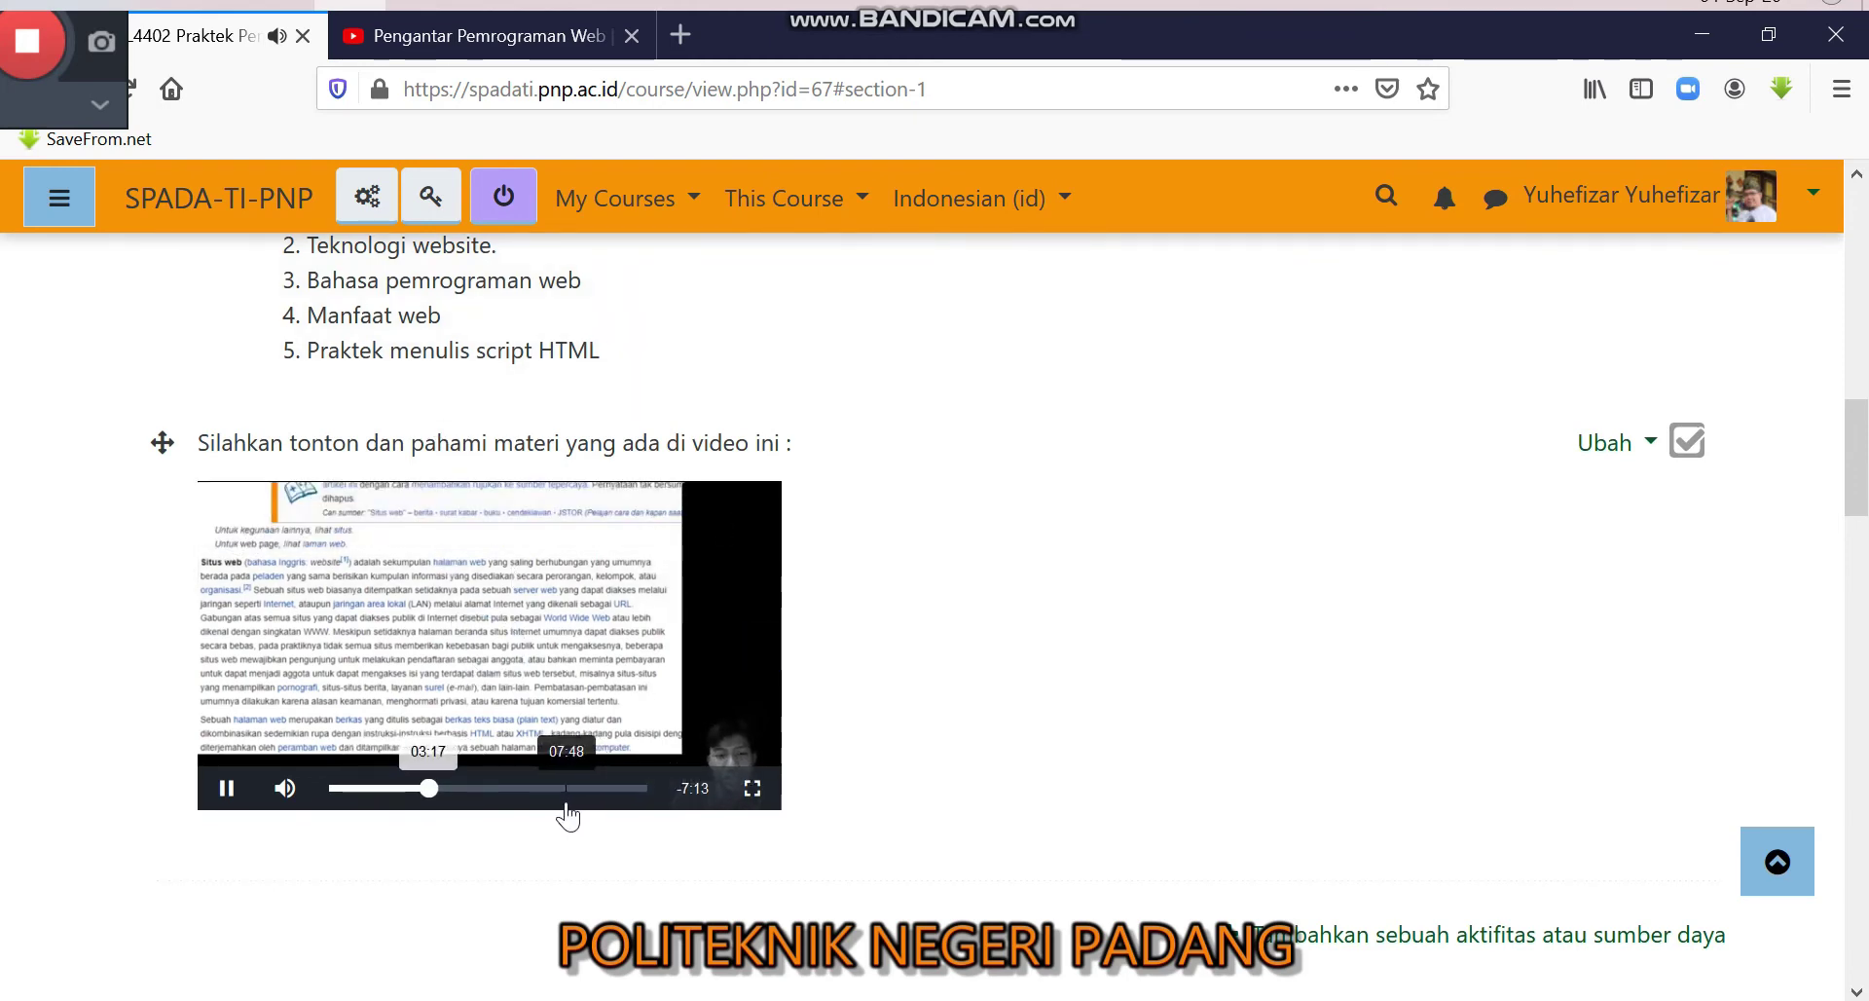
left_click(342, 652)
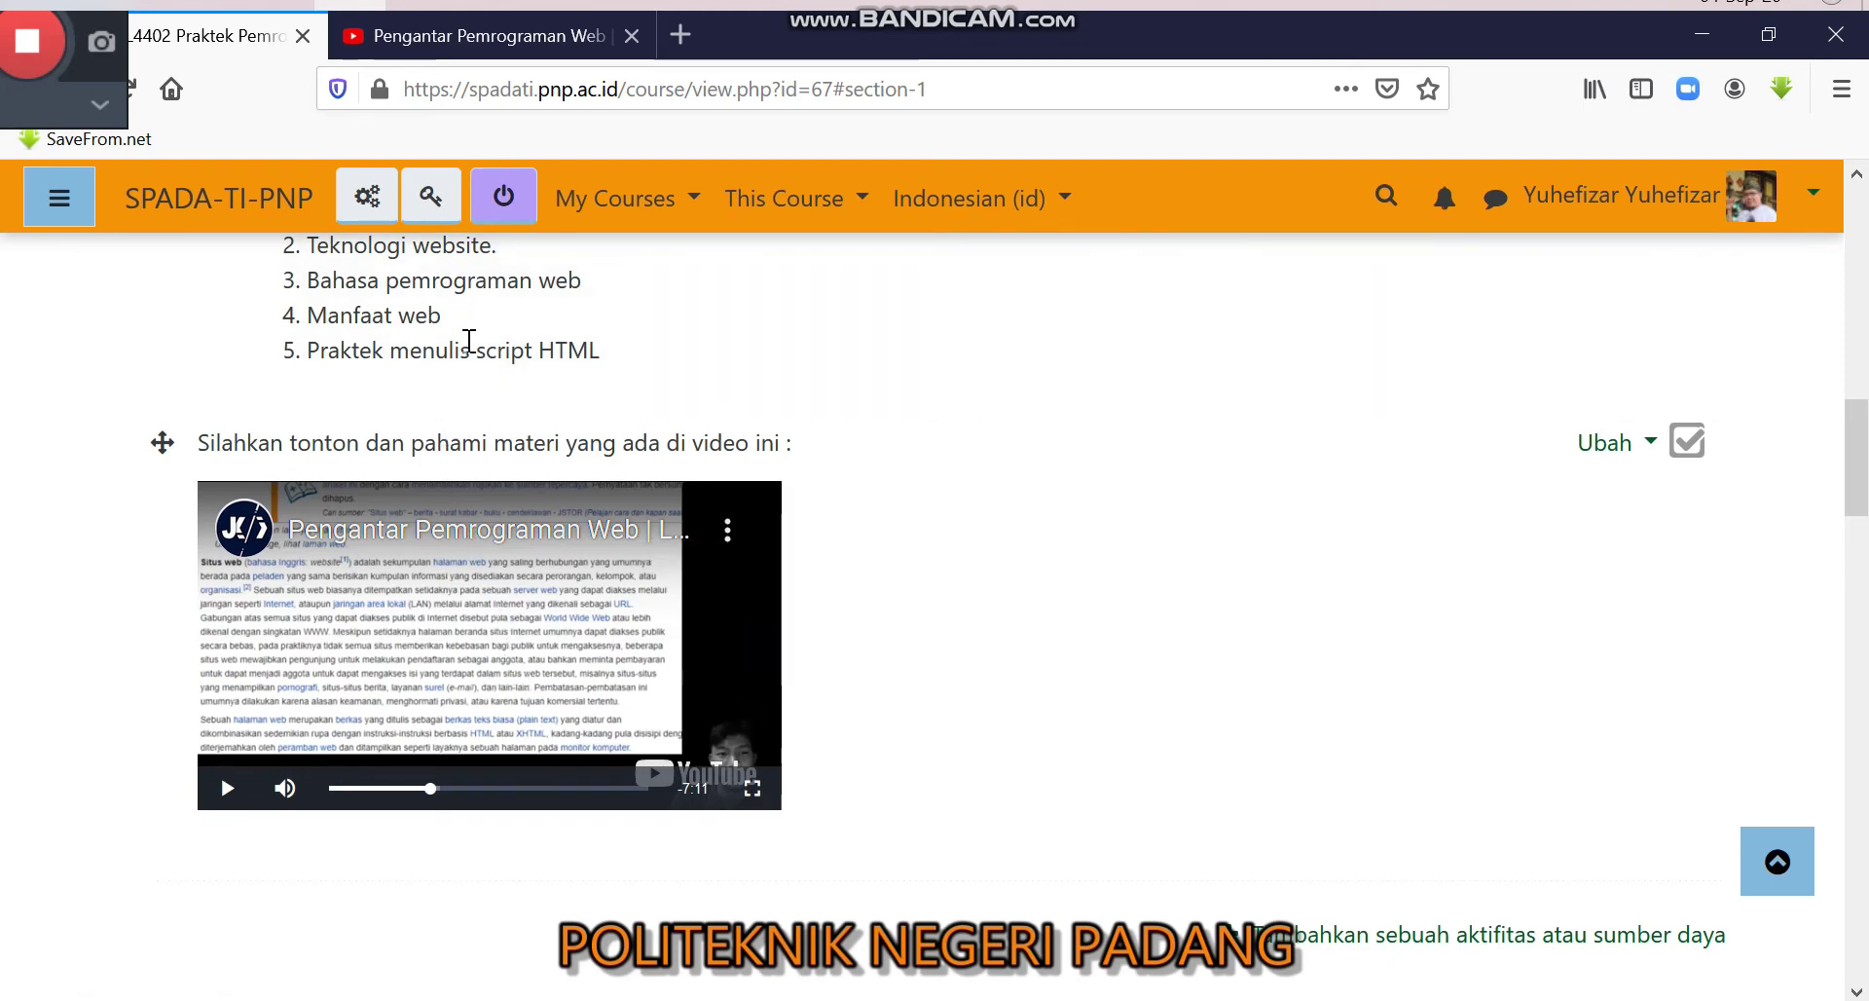
key("alt+Tab")
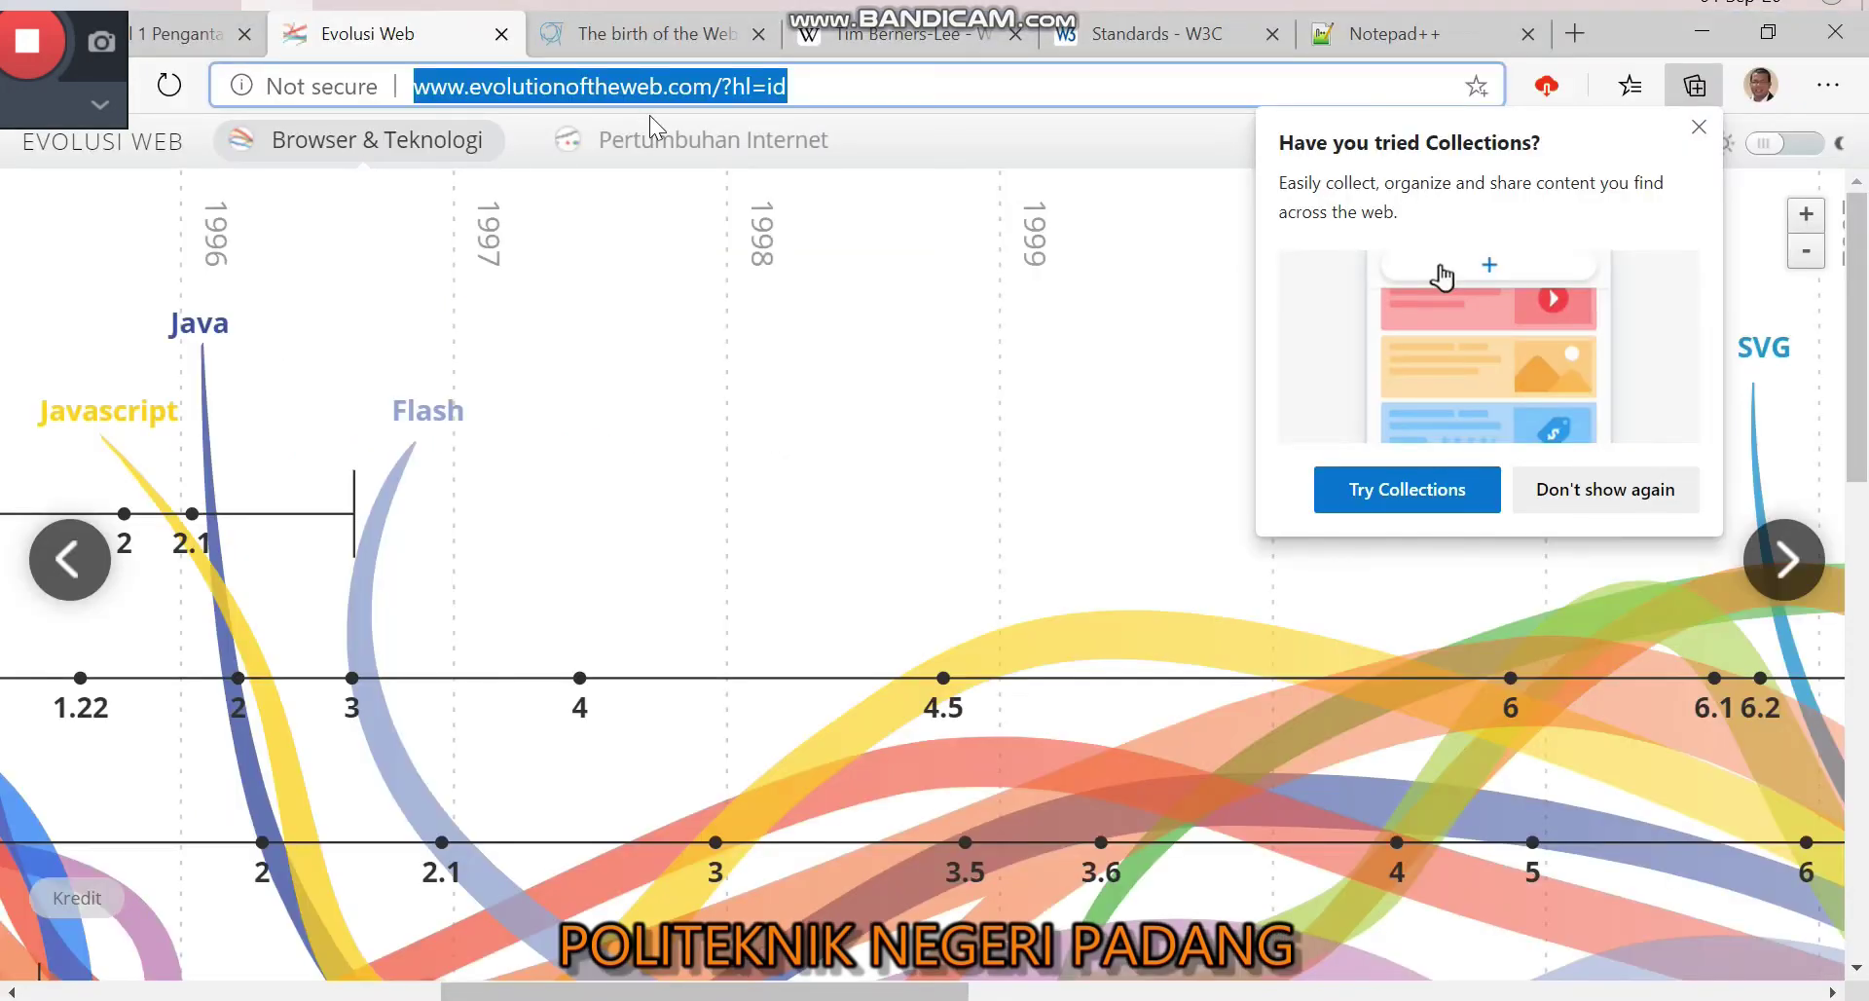
left_click(185, 34)
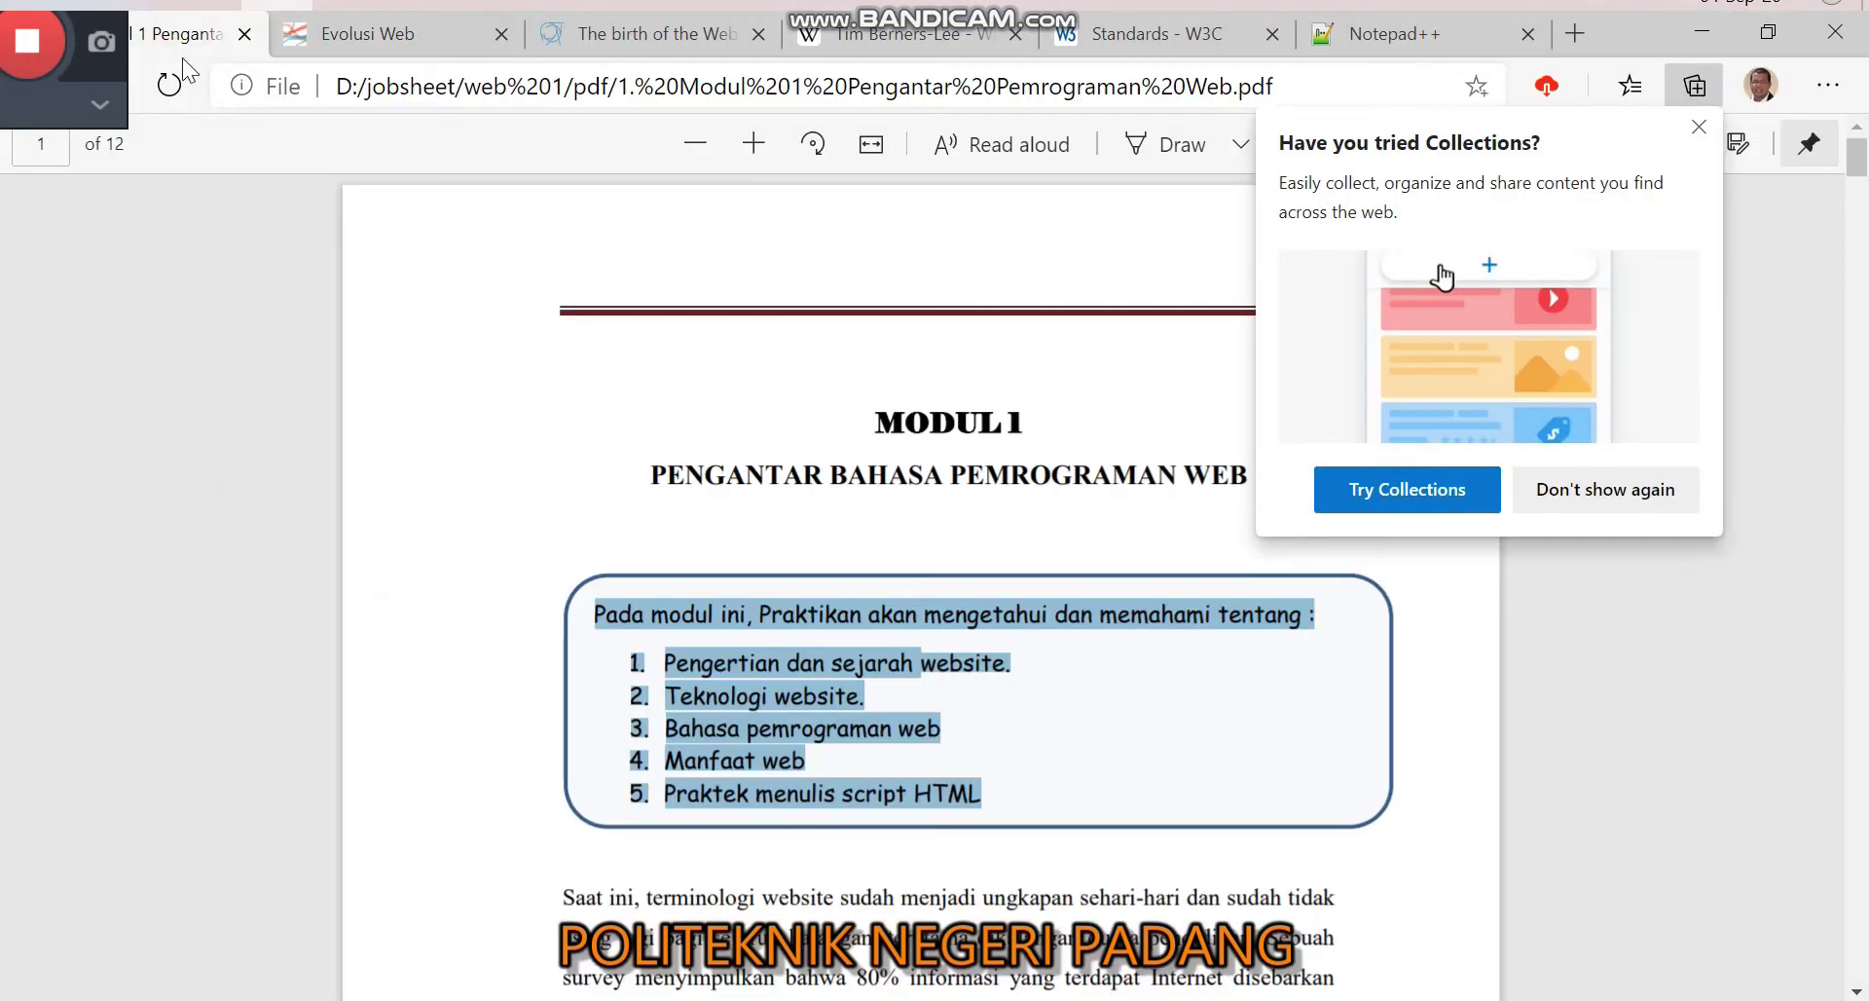
left_click(341, 35)
left_click(784, 86)
left_click(785, 86)
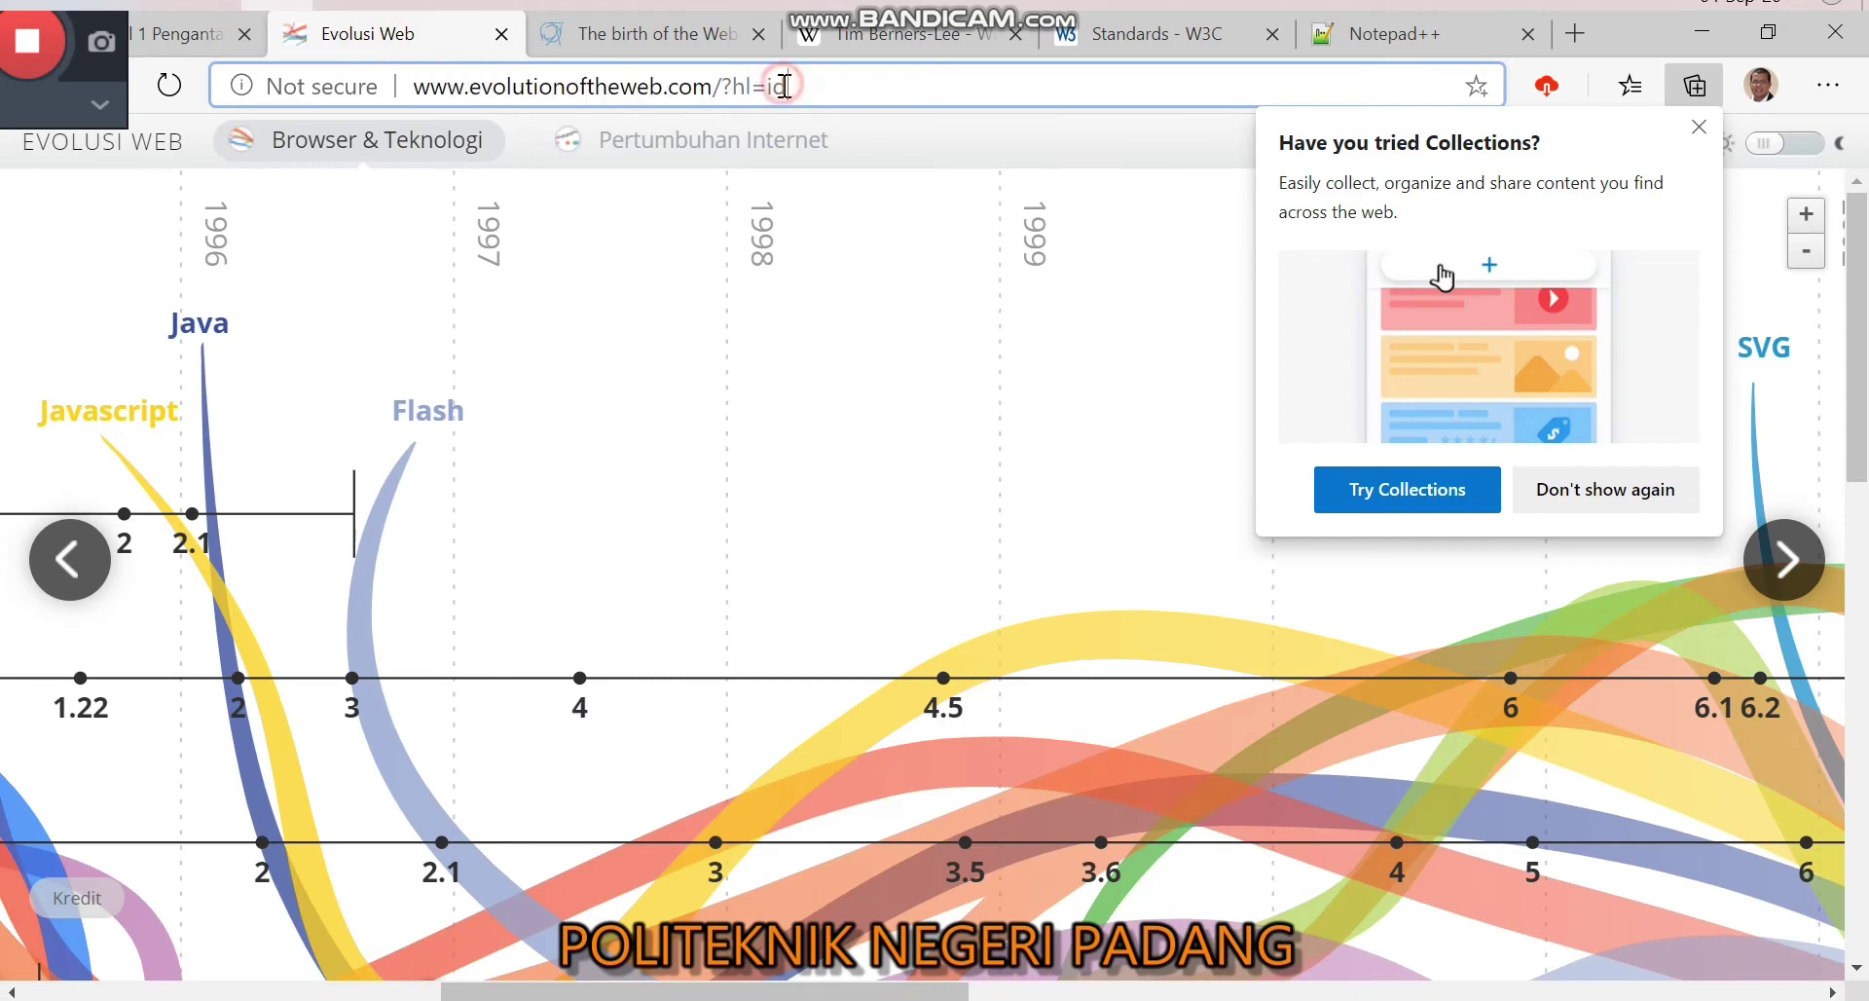
left_click_drag(856, 86, 409, 88)
key("ctrl+c")
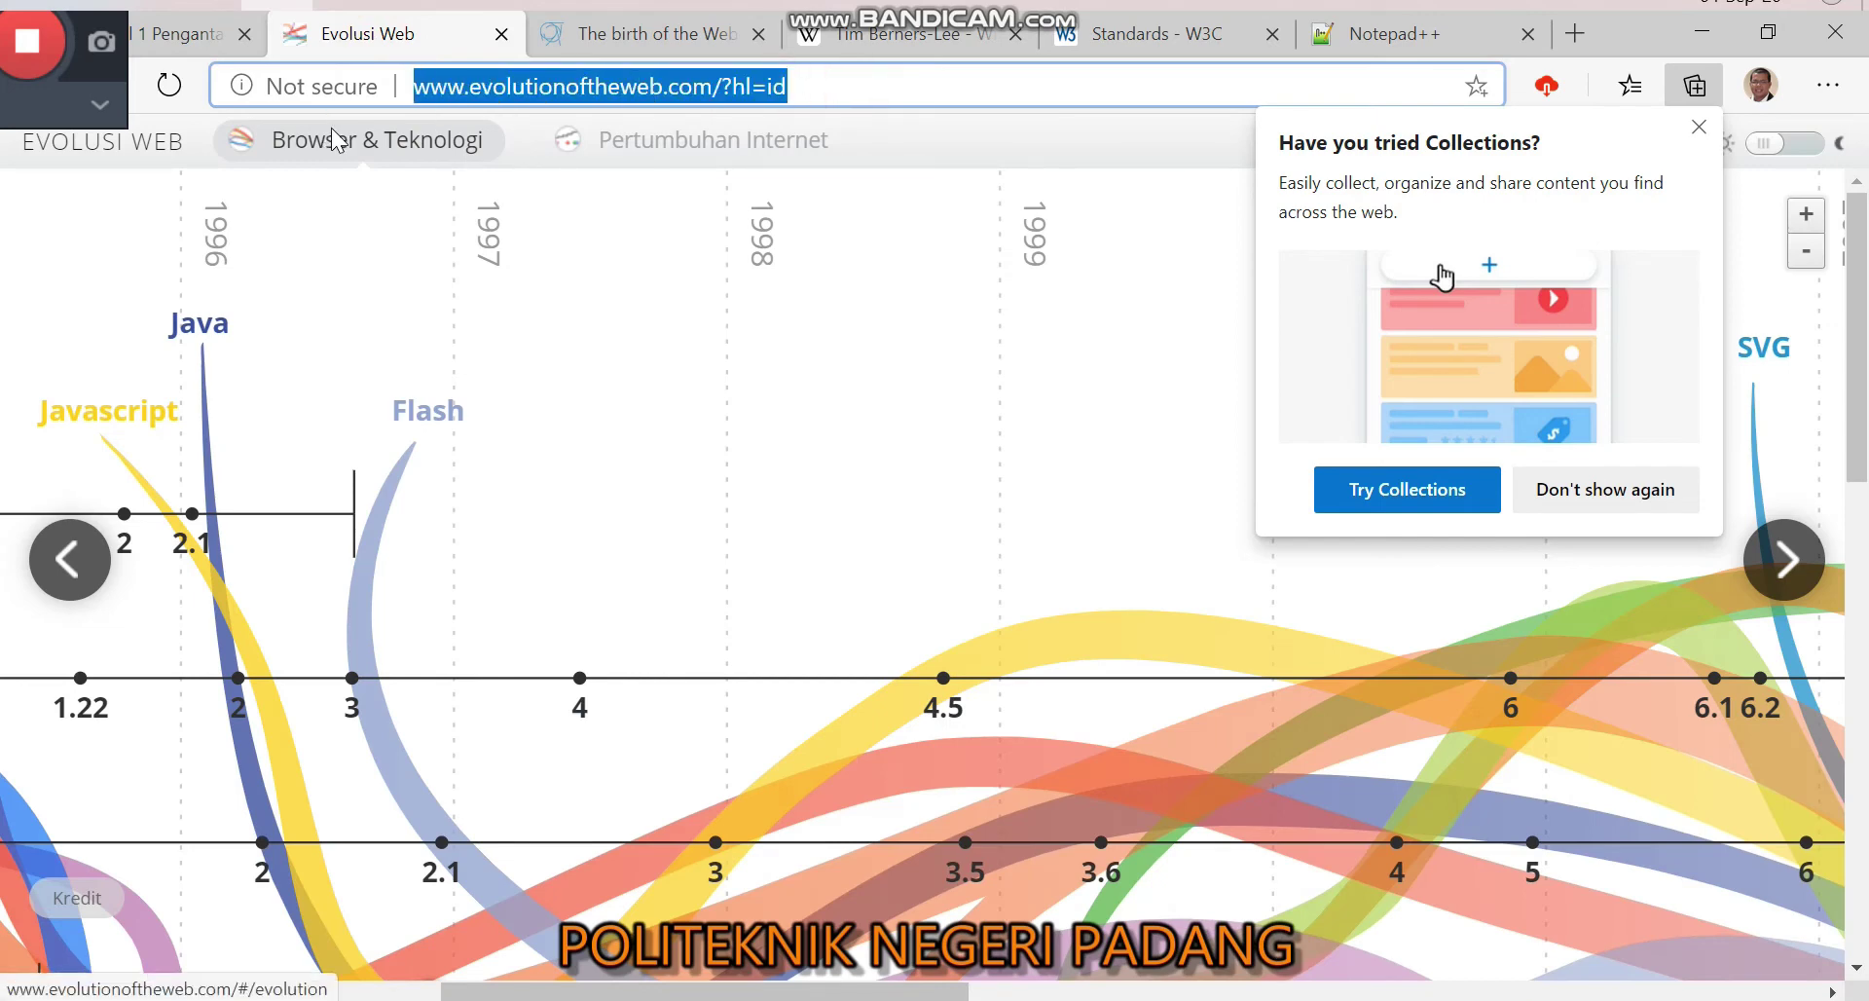
Step: Switch back to the course in Firefox and start another Label resource under the video in Pertemuan 1
left_click(357, 5)
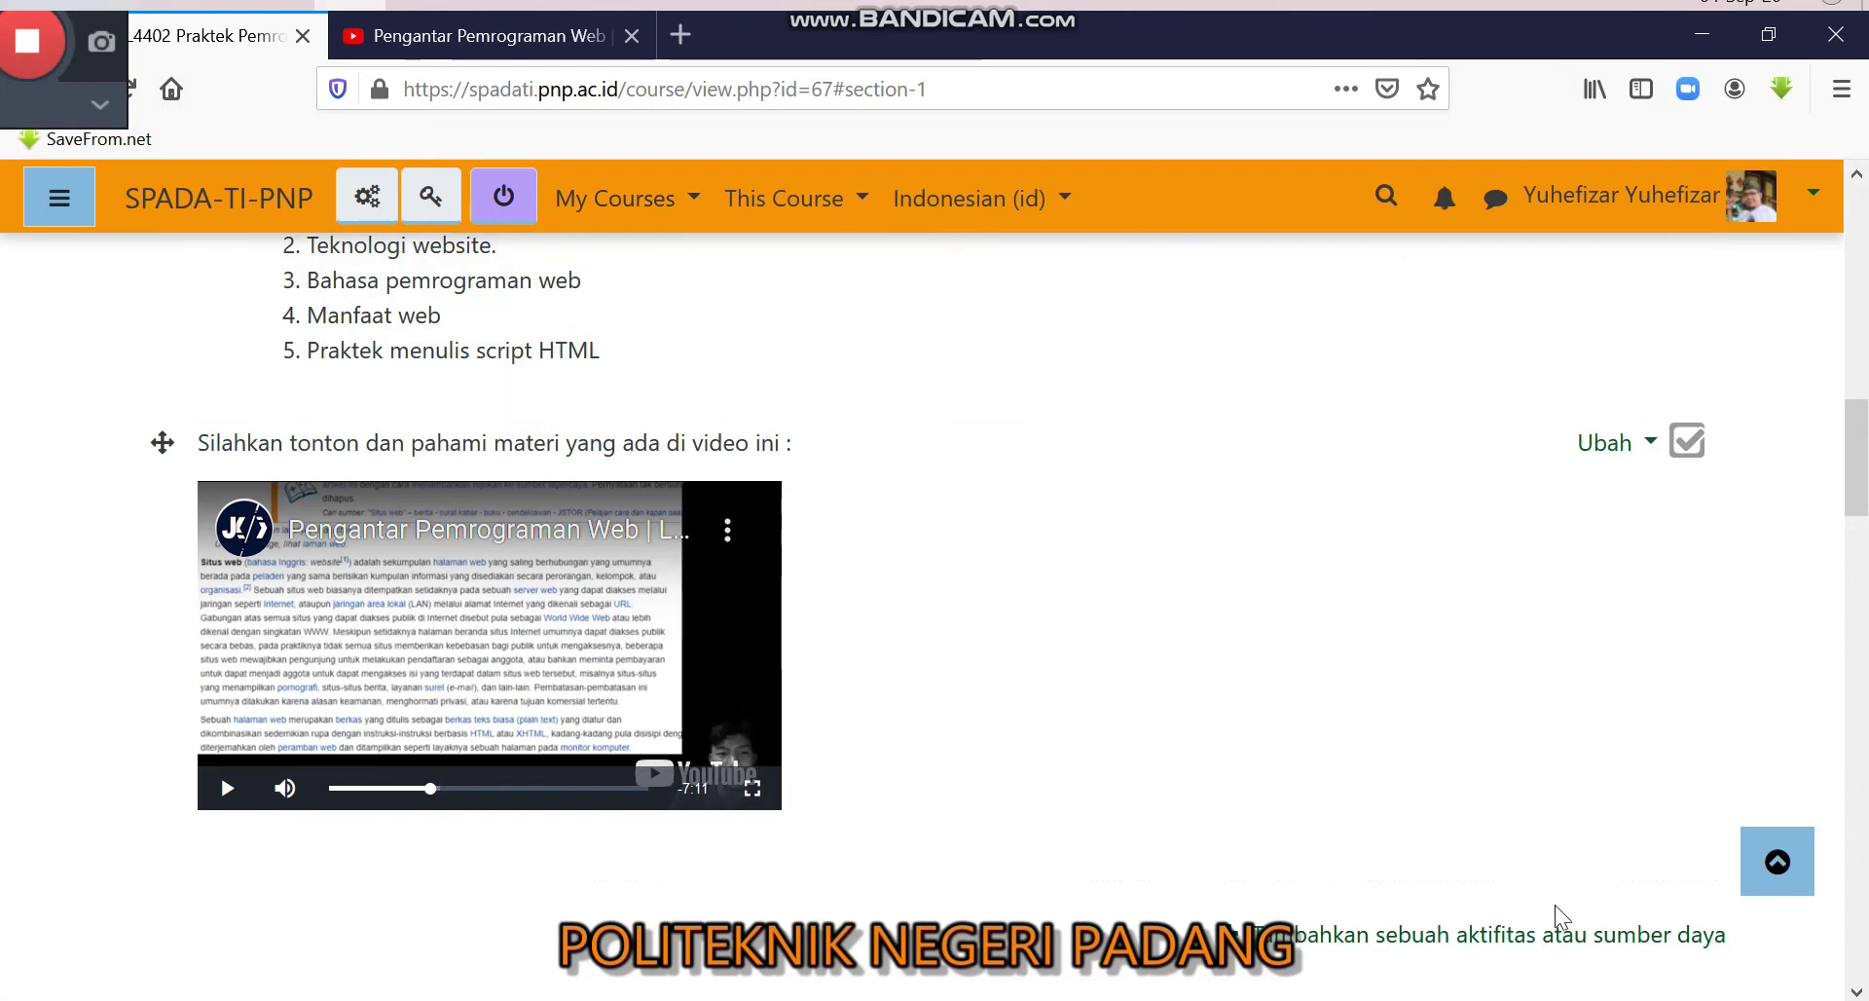
left_click(1520, 935)
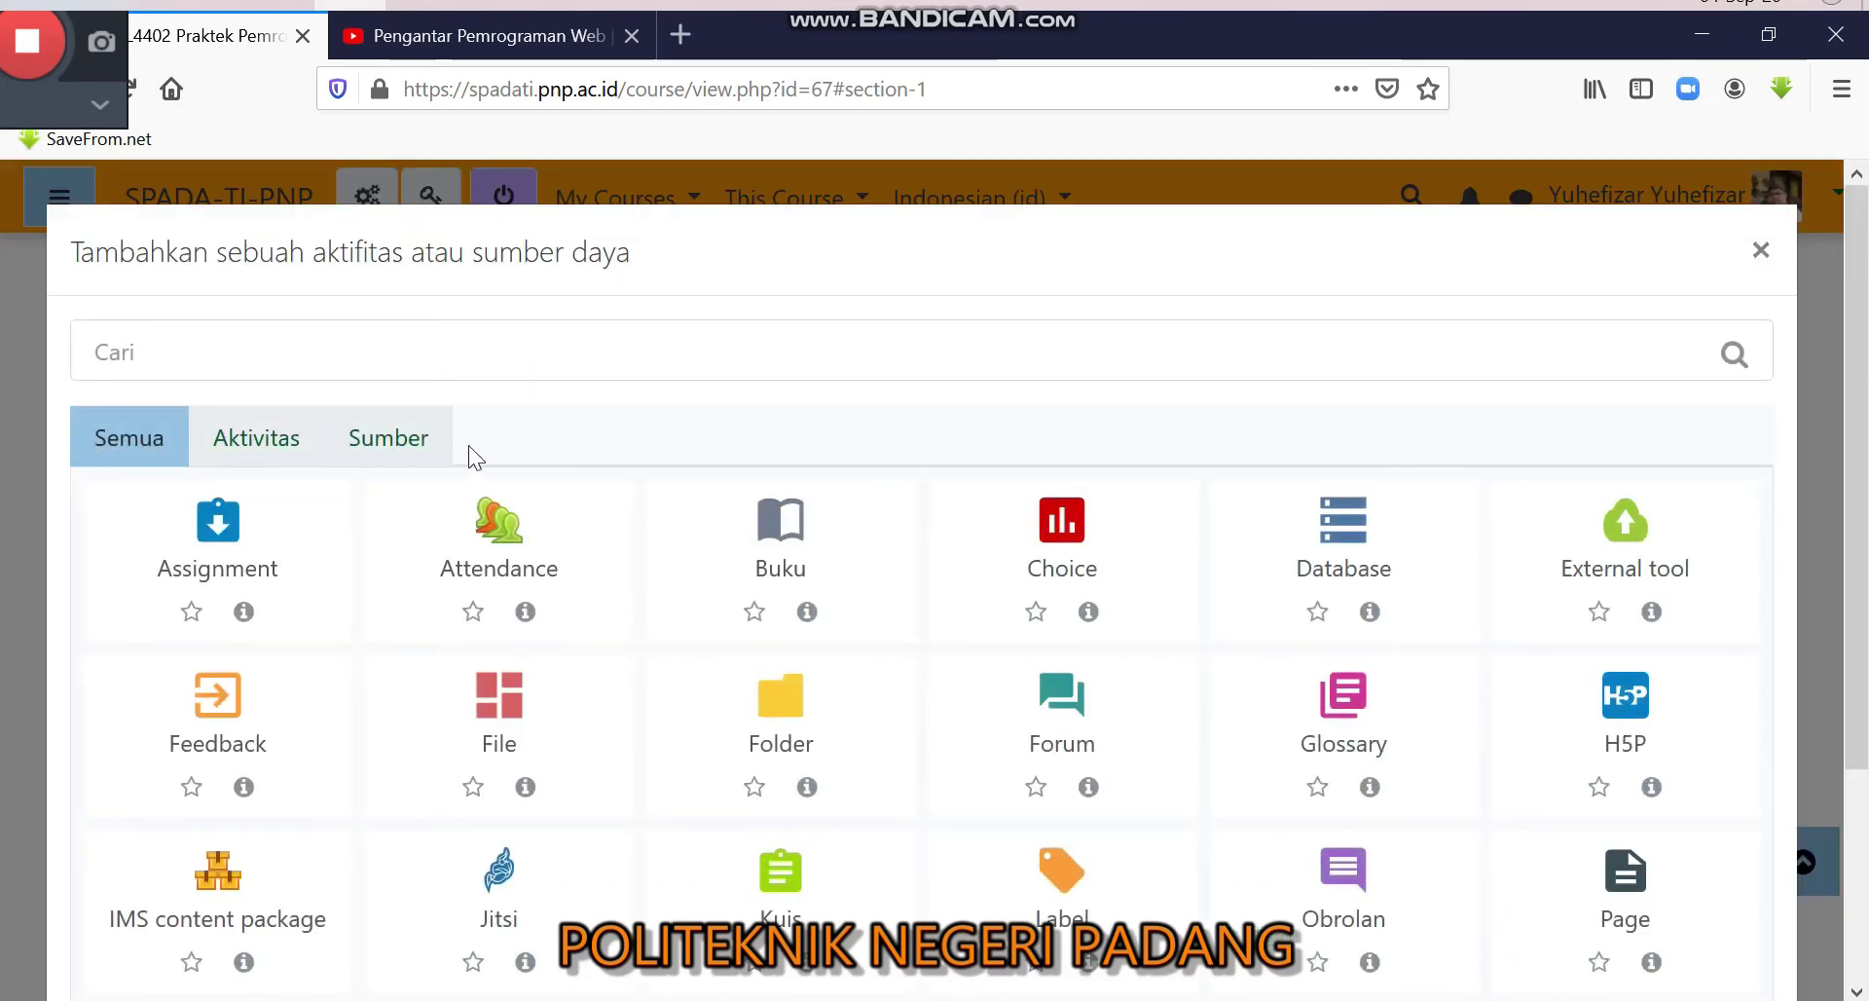
left_click(392, 433)
left_click(1334, 580)
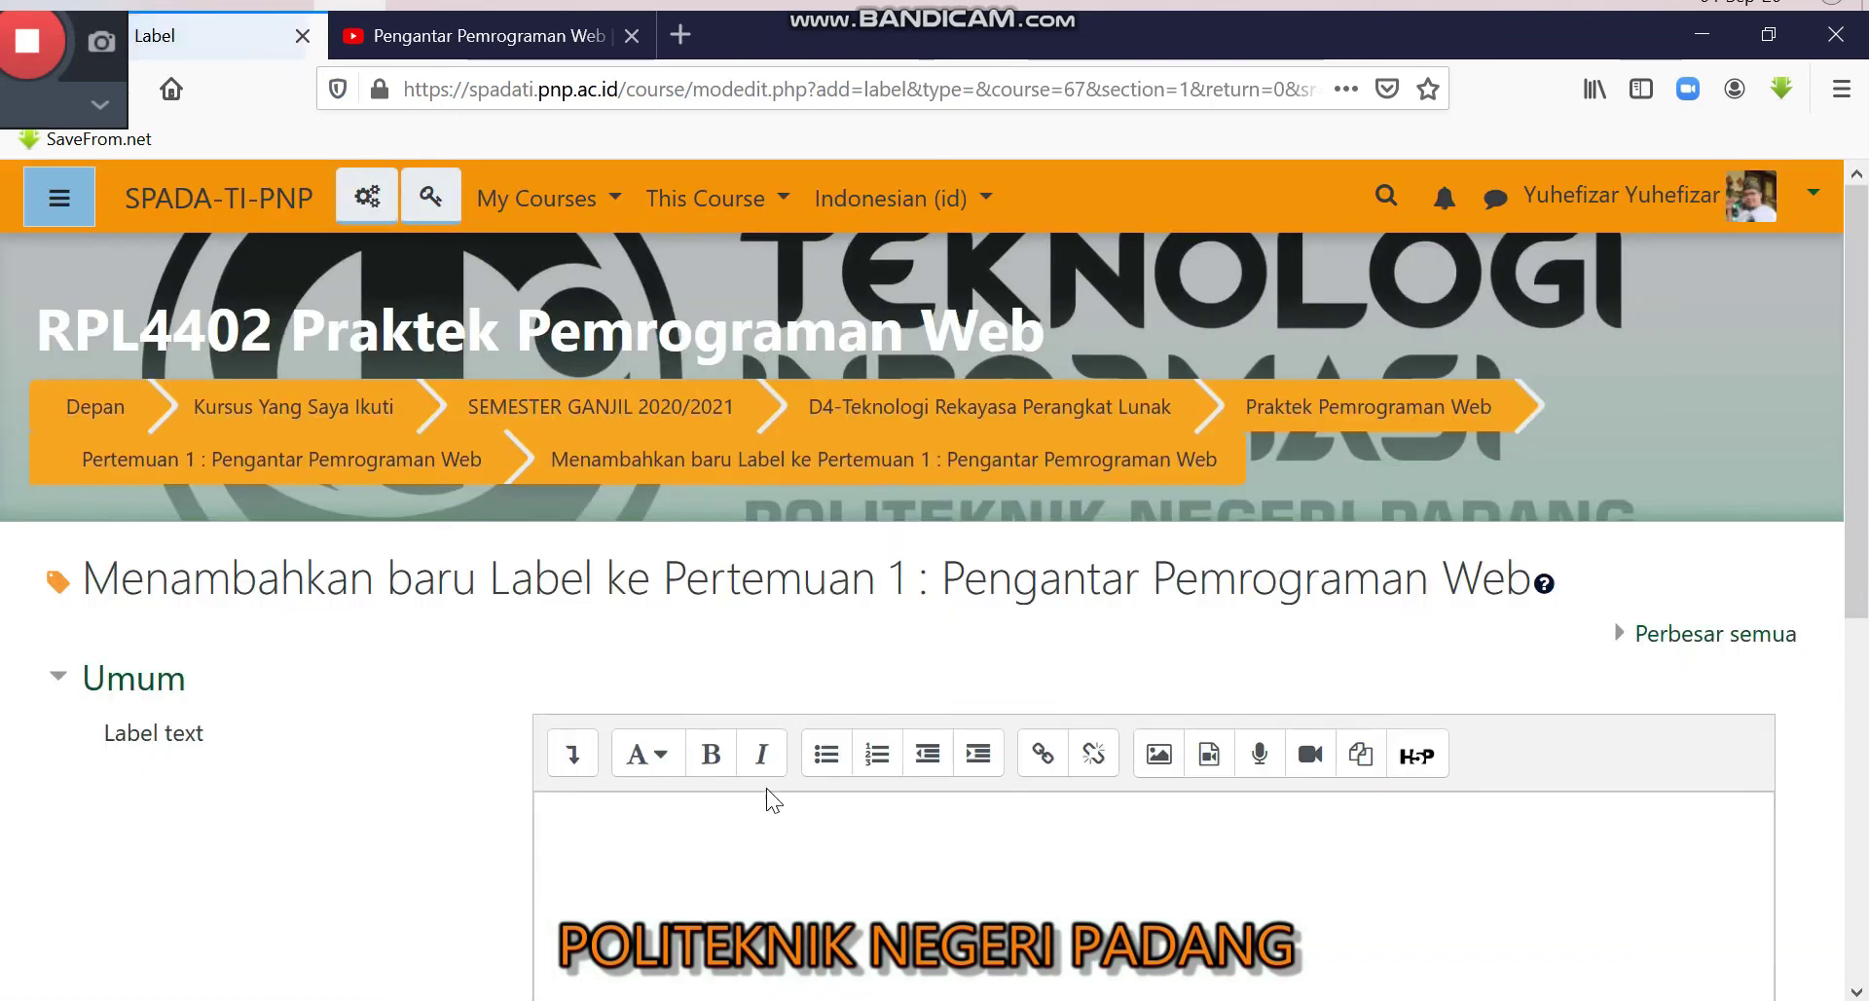
Step: Enter "Berikut beberapa link yang perlu Anda Baca dan pahami :" as the introductory text of the second label
left_click(717, 849)
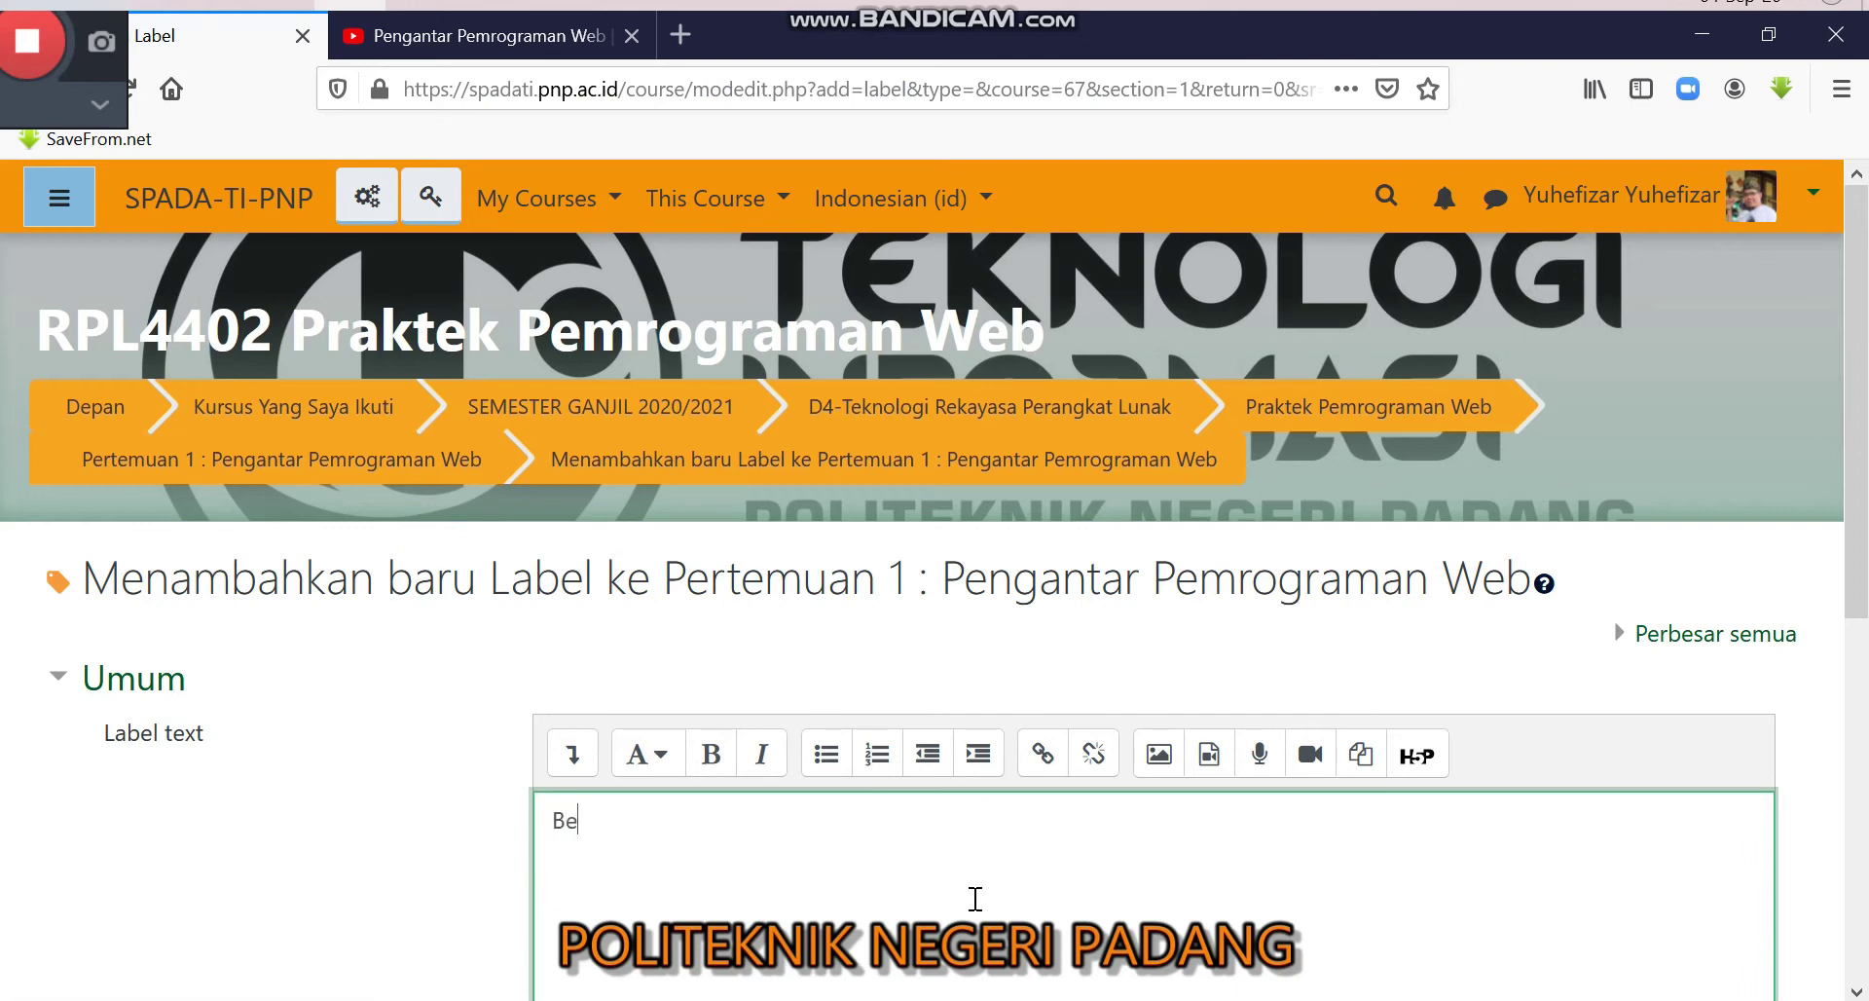
type("Berikut bebera")
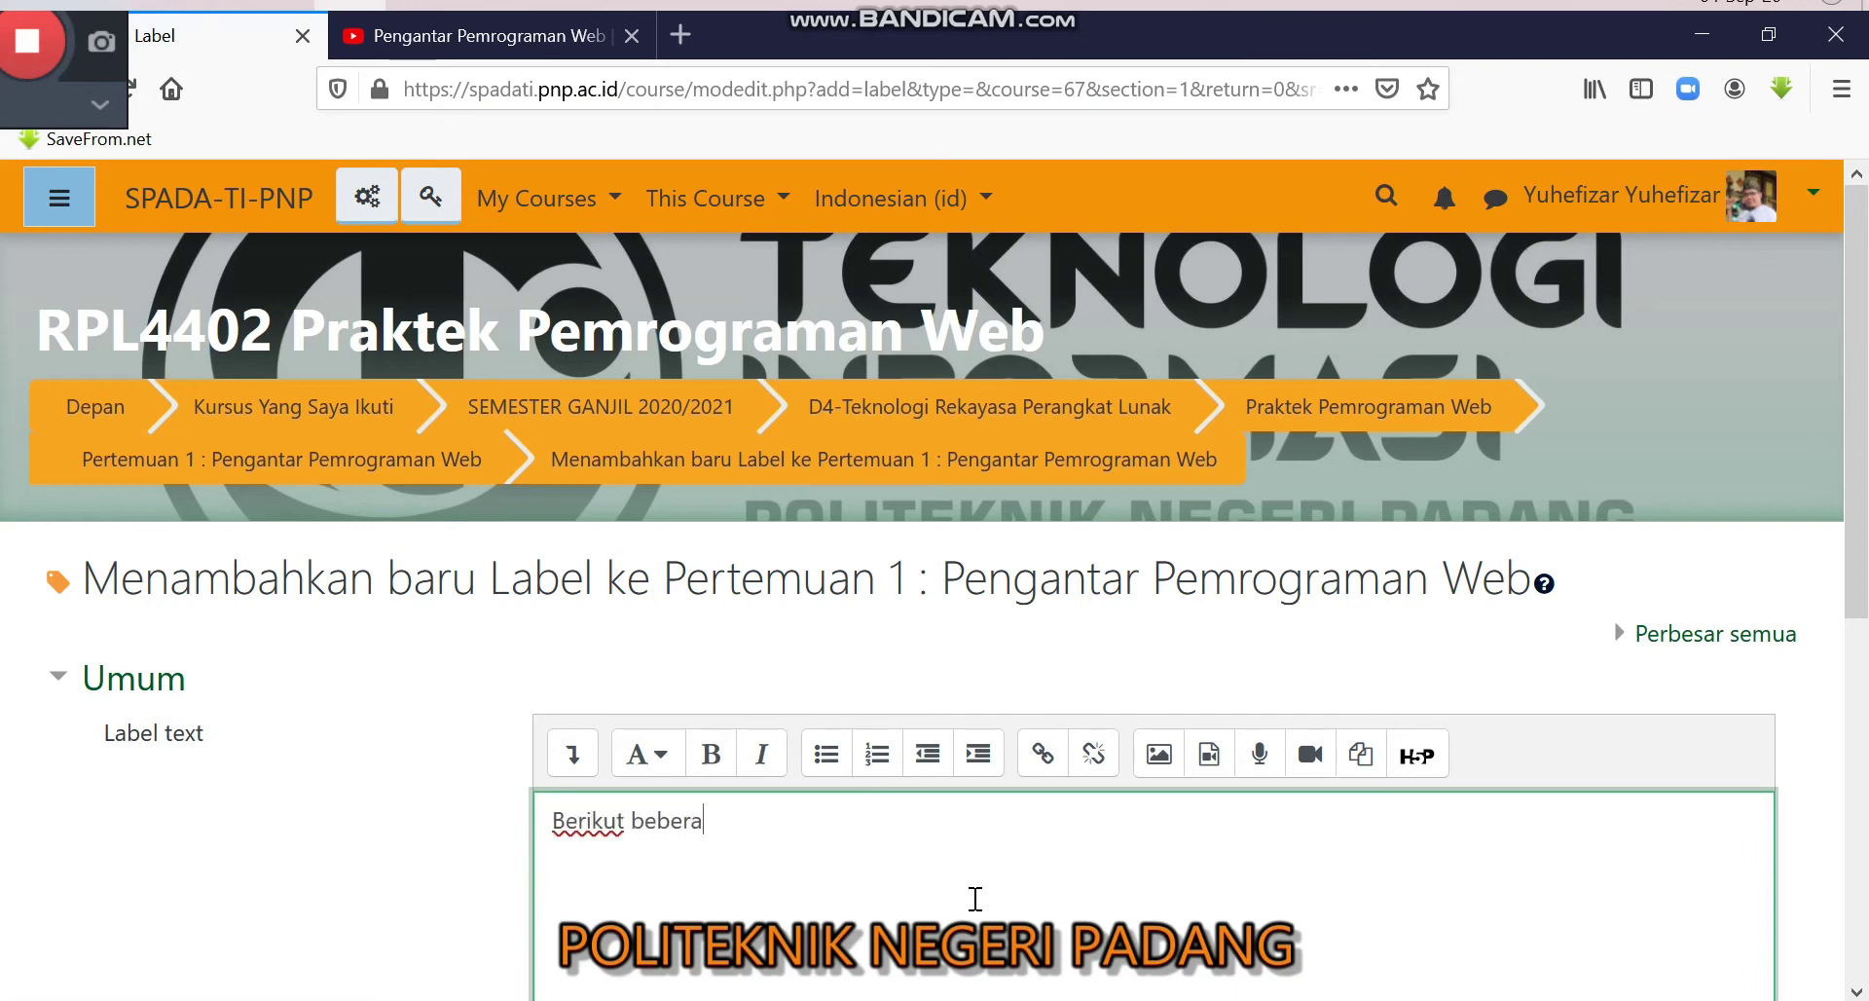
type("pa link yang perlu Anda")
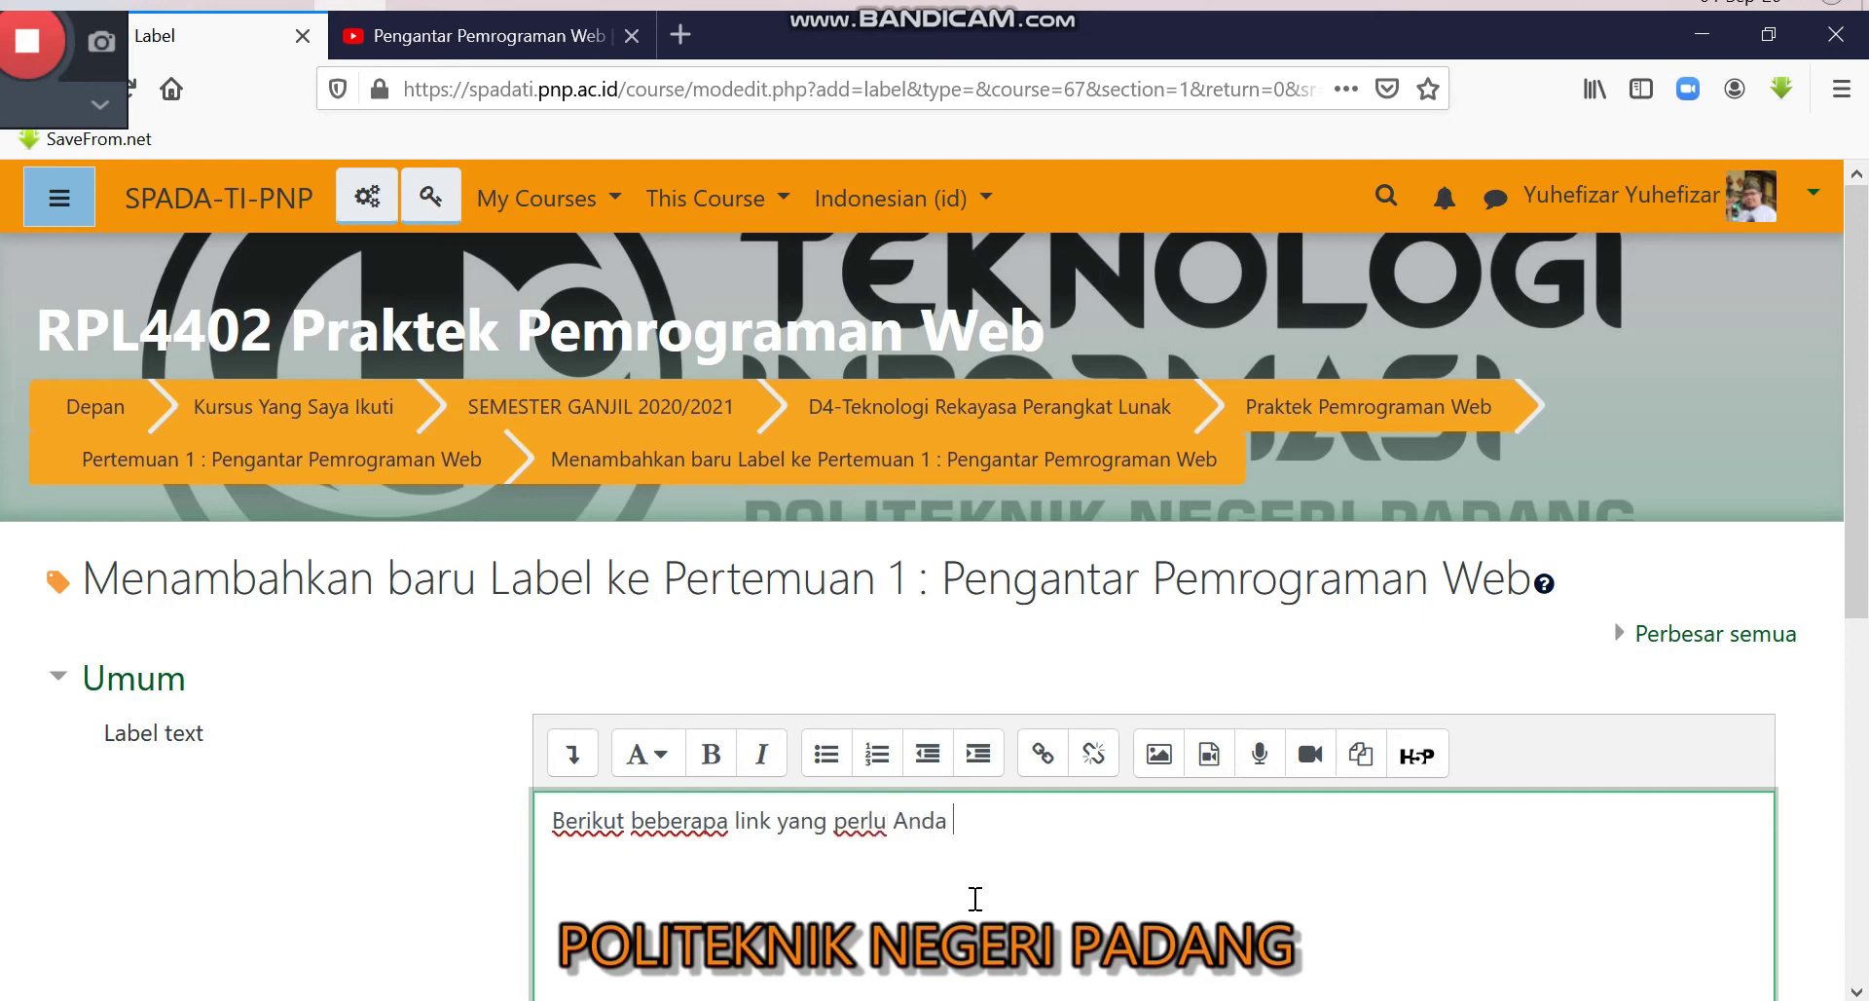
type("ca dan pahami :")
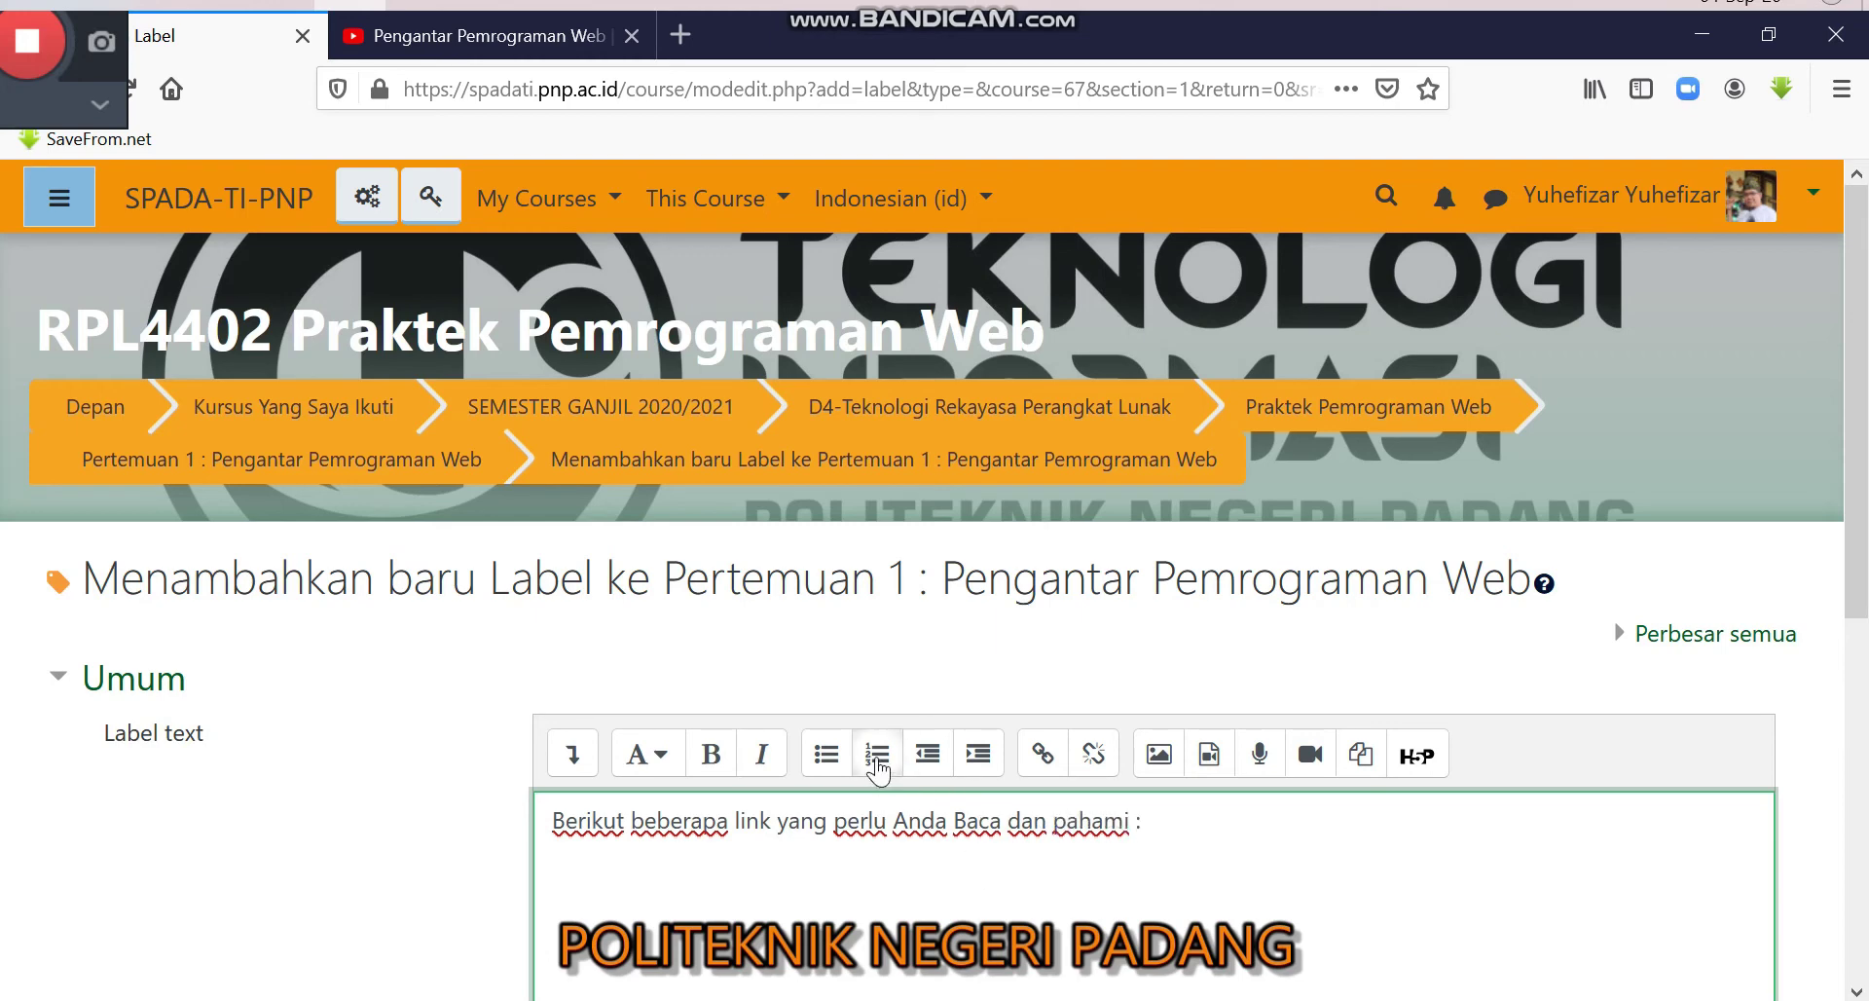
left_click(877, 754)
key("ctrl+v")
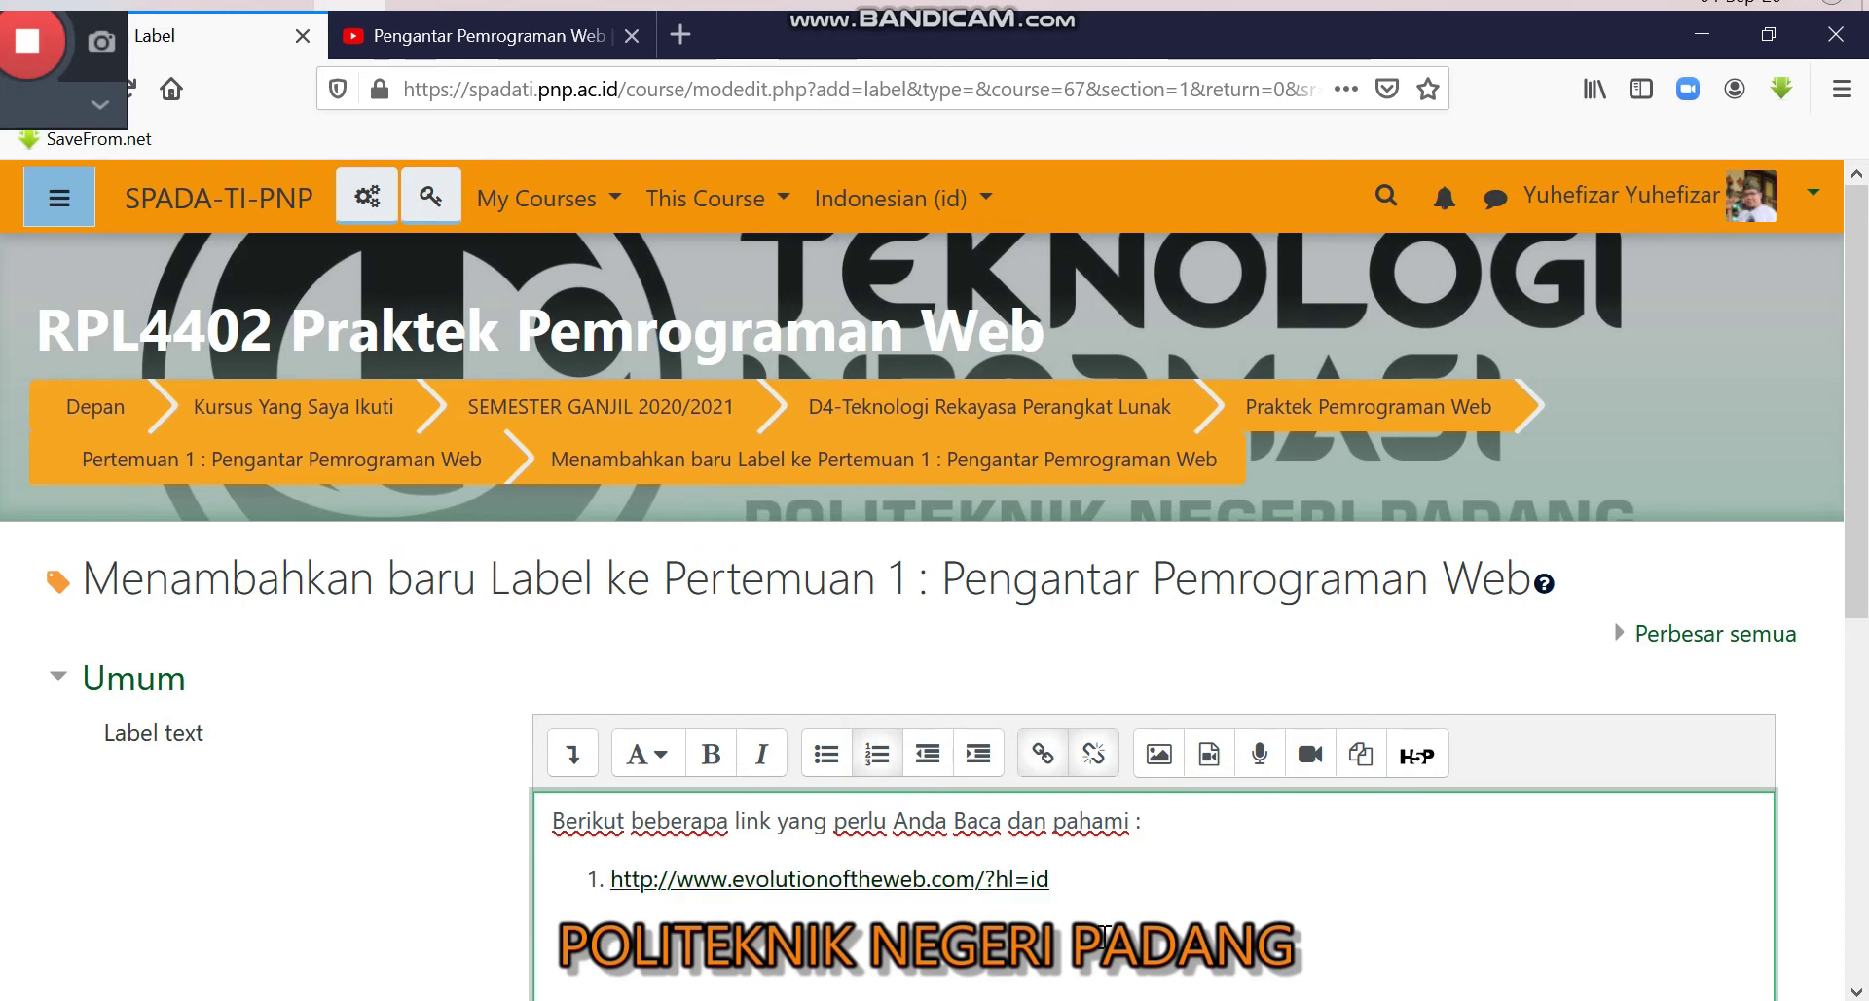
left_click(1176, 878)
key("Return")
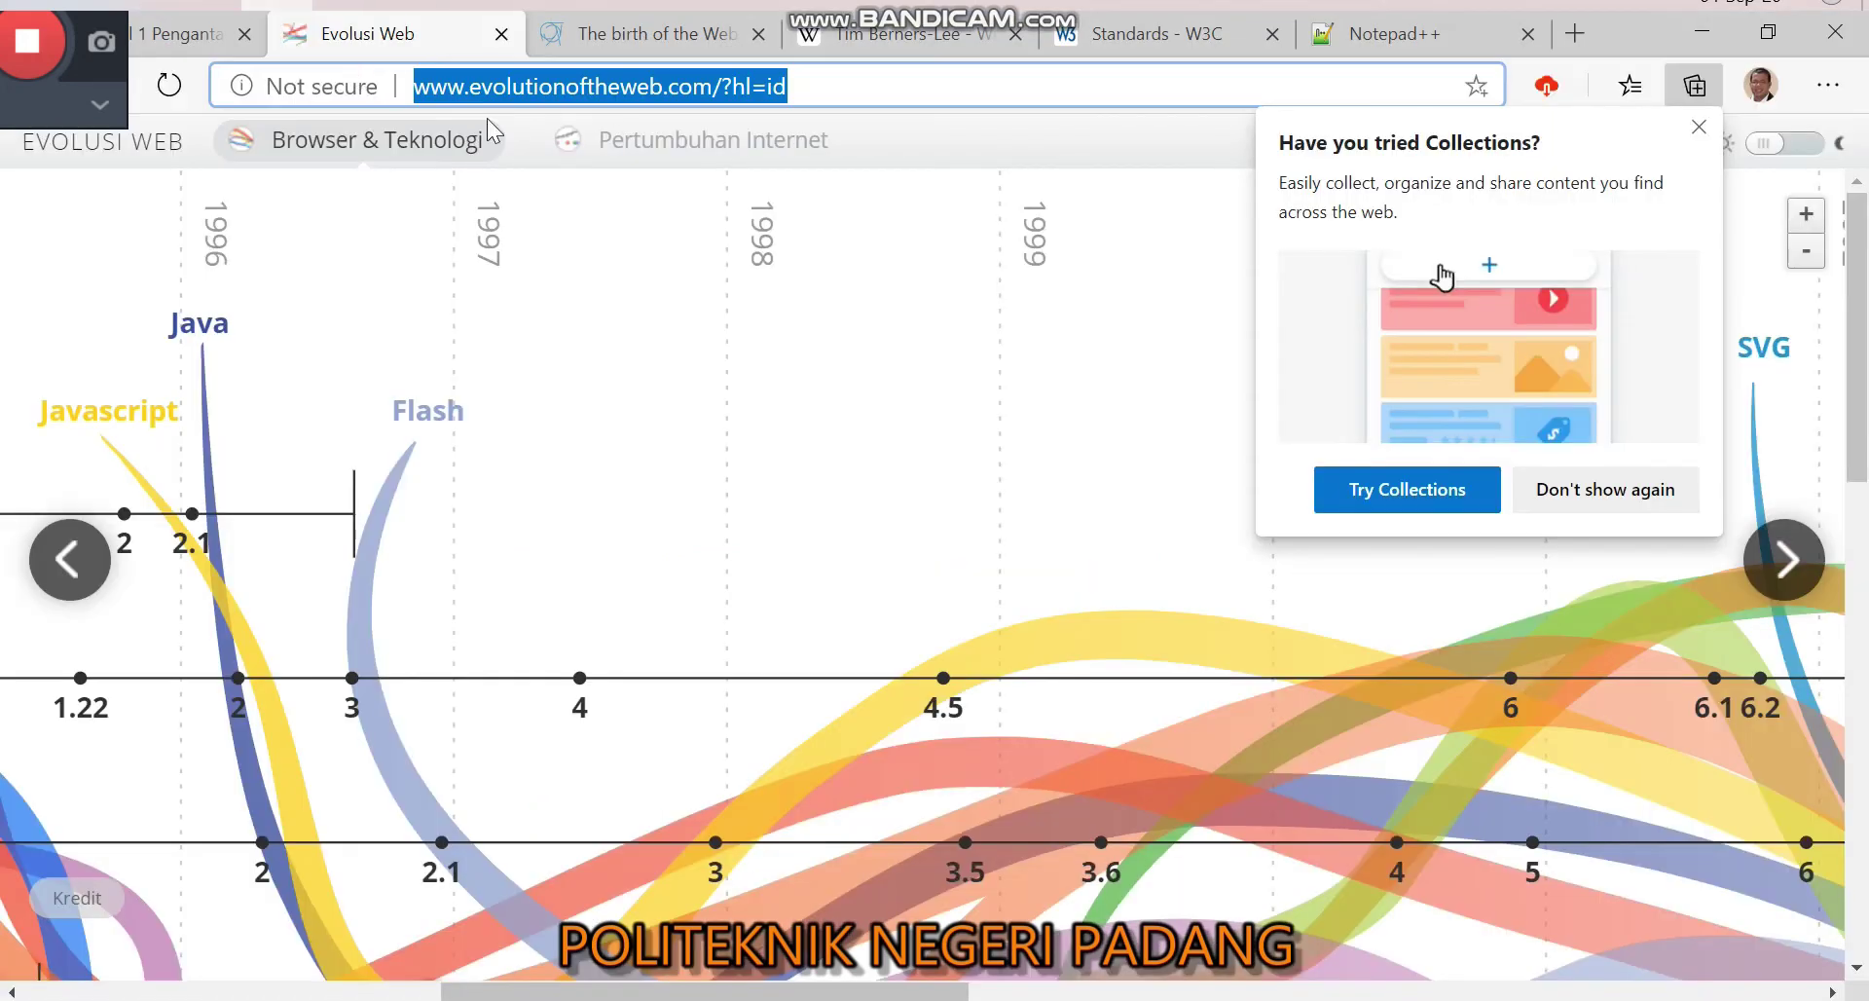
left_click(623, 33)
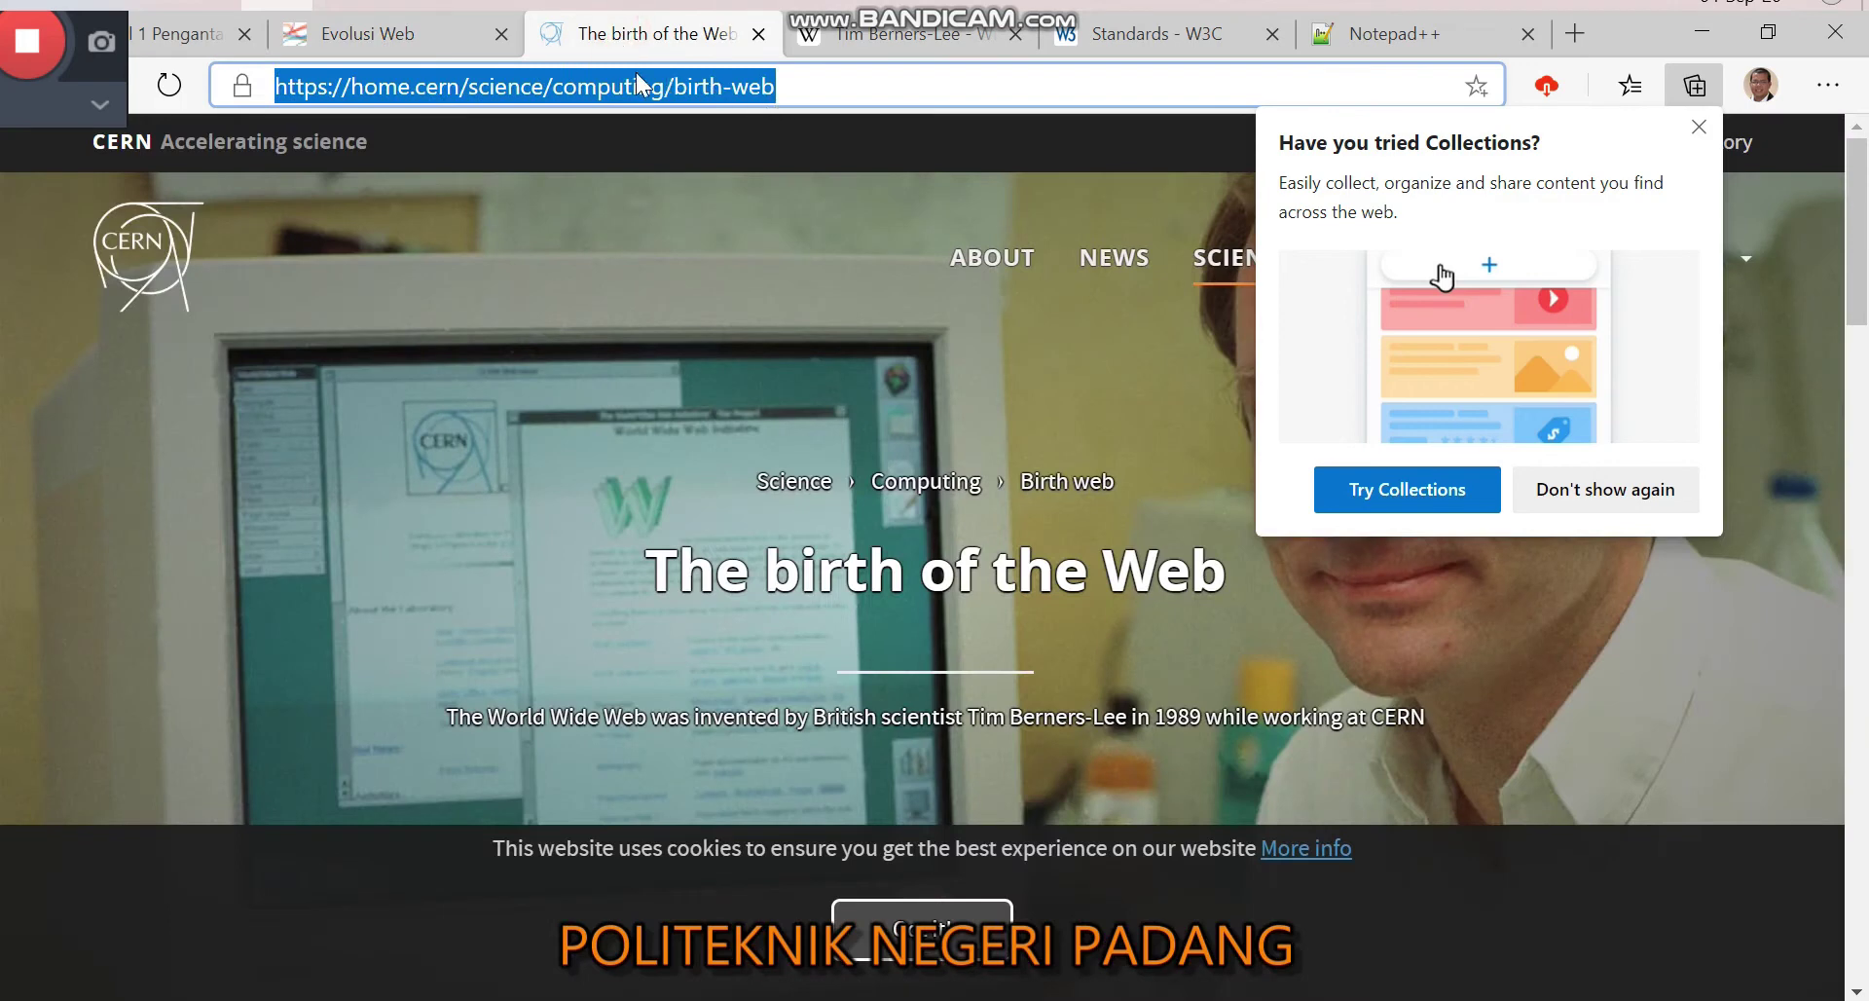
right_click(636, 89)
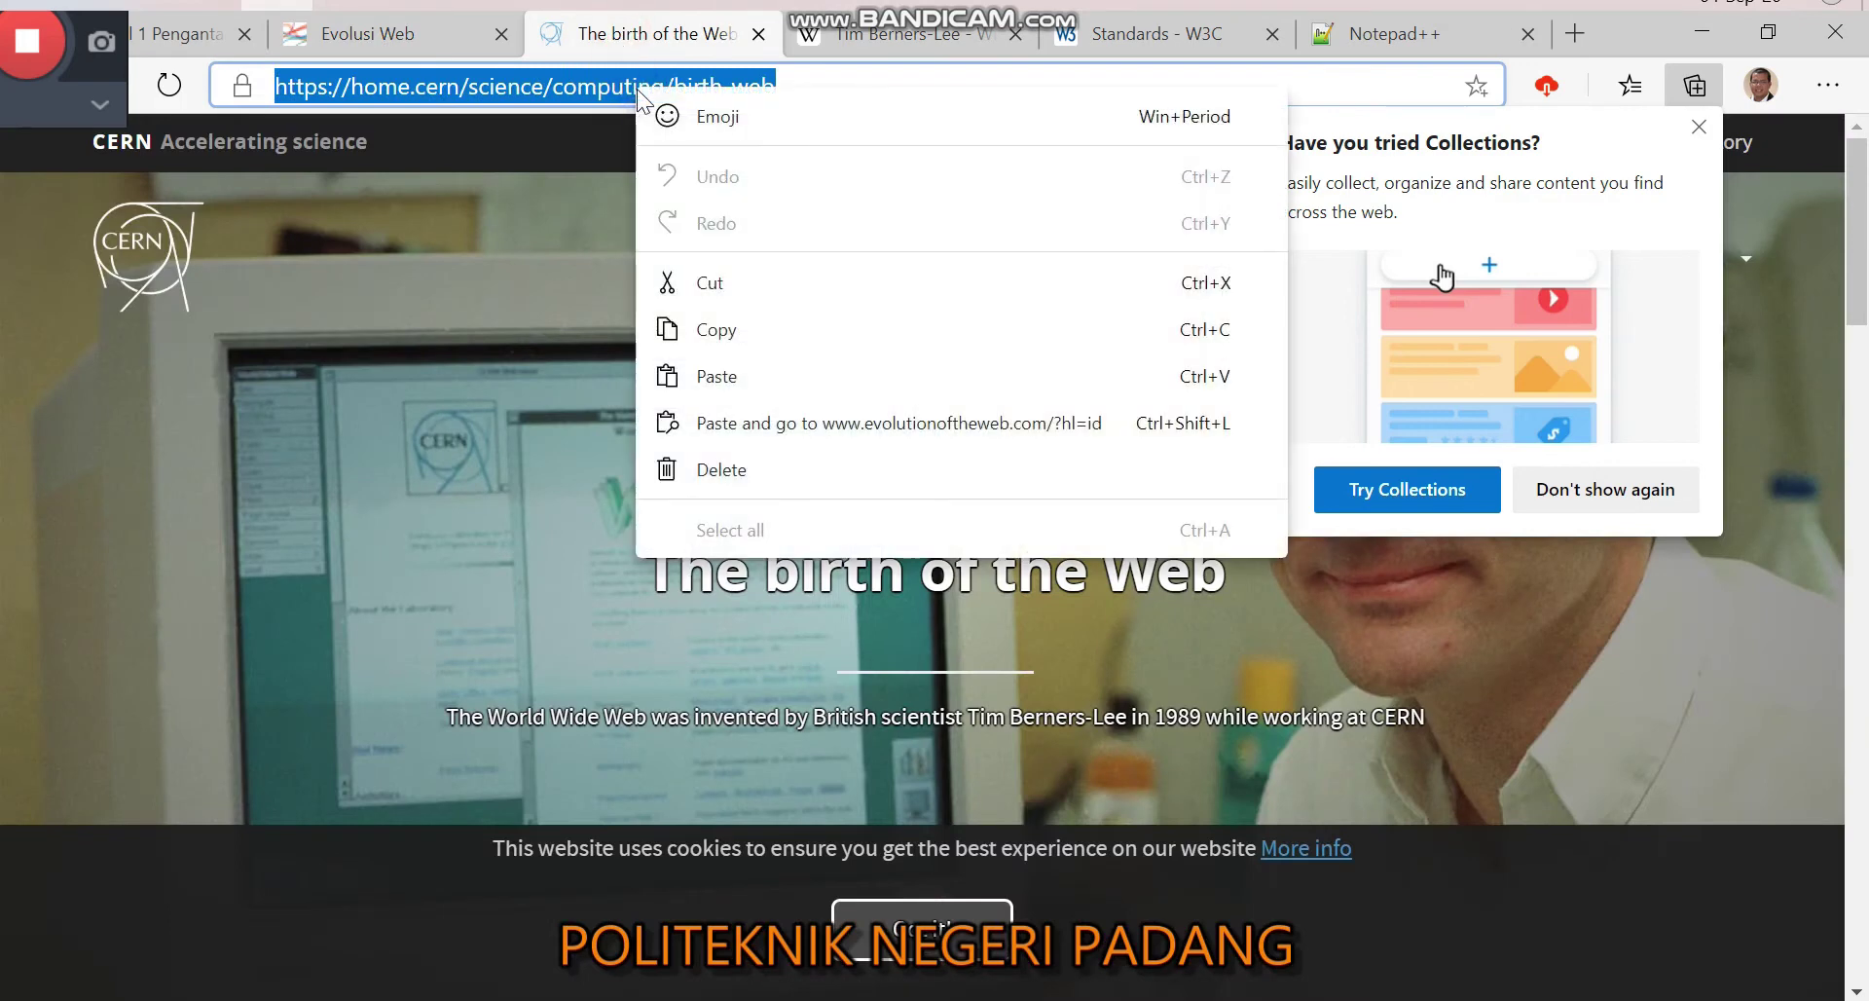
left_click(720, 327)
key("alt+Tab")
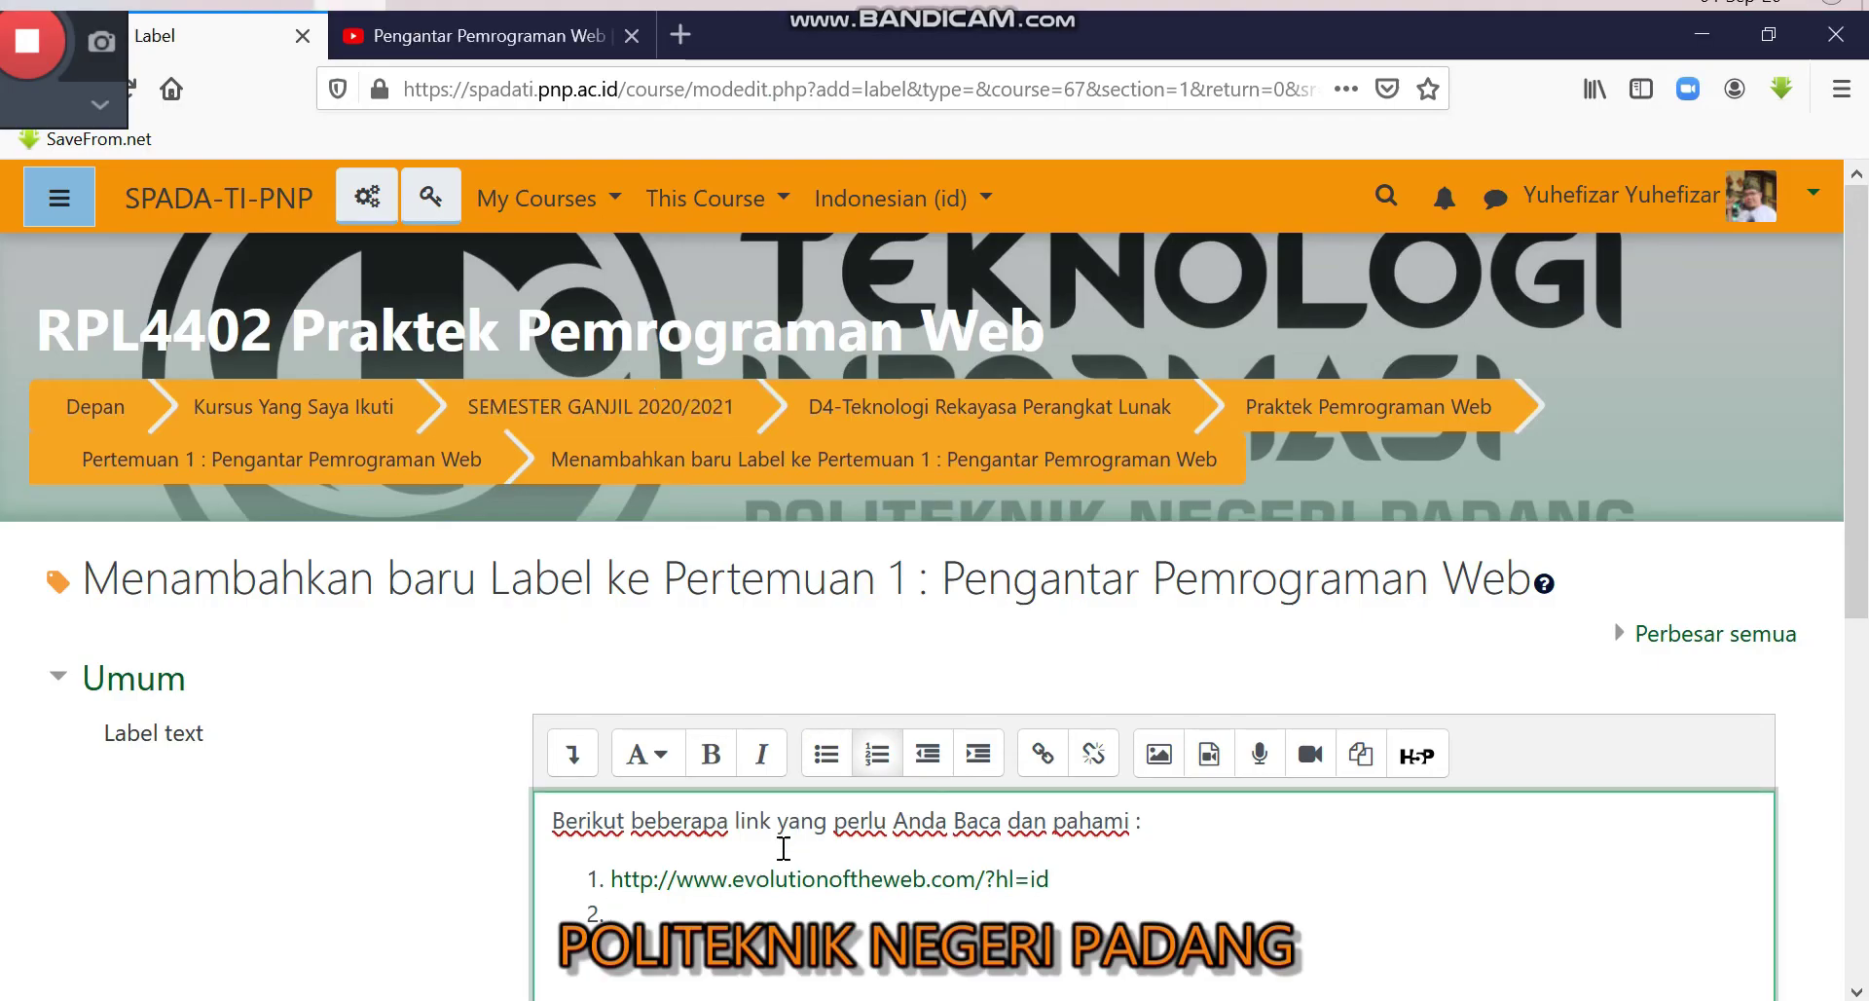
type("https://home.cern/science/computing/birth-web")
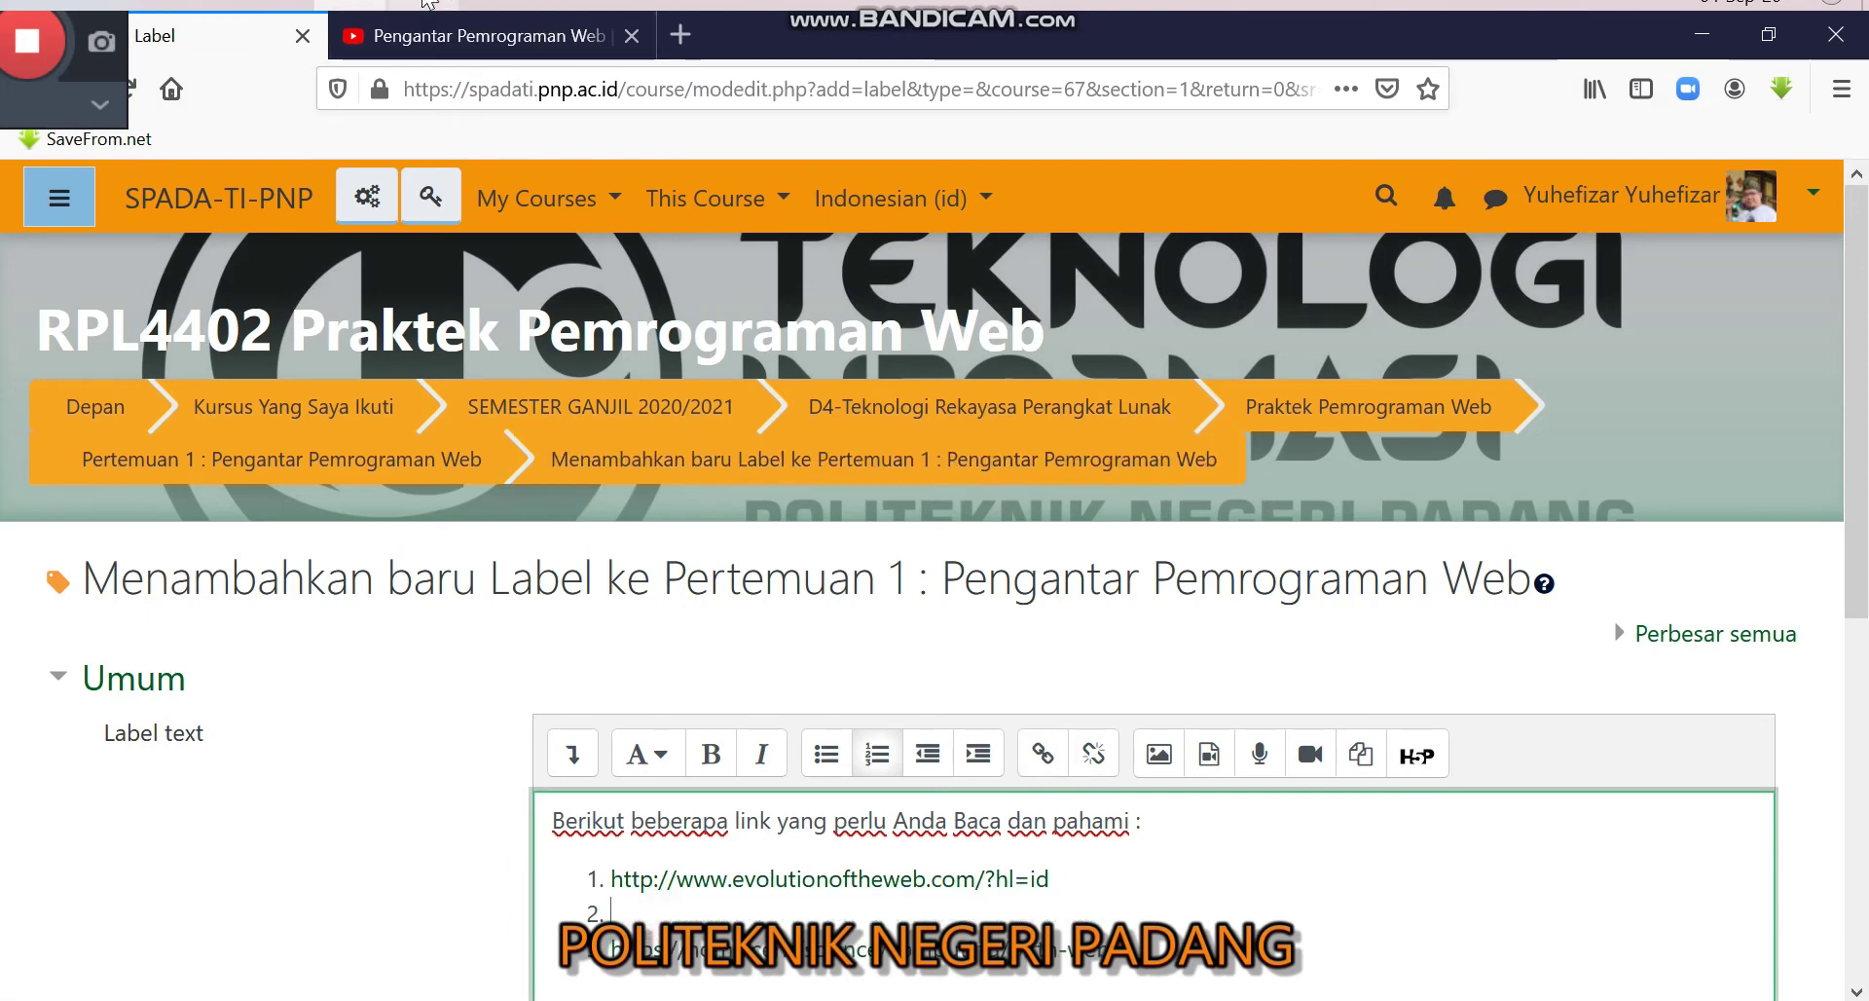
key("alt+Tab")
left_click(849, 43)
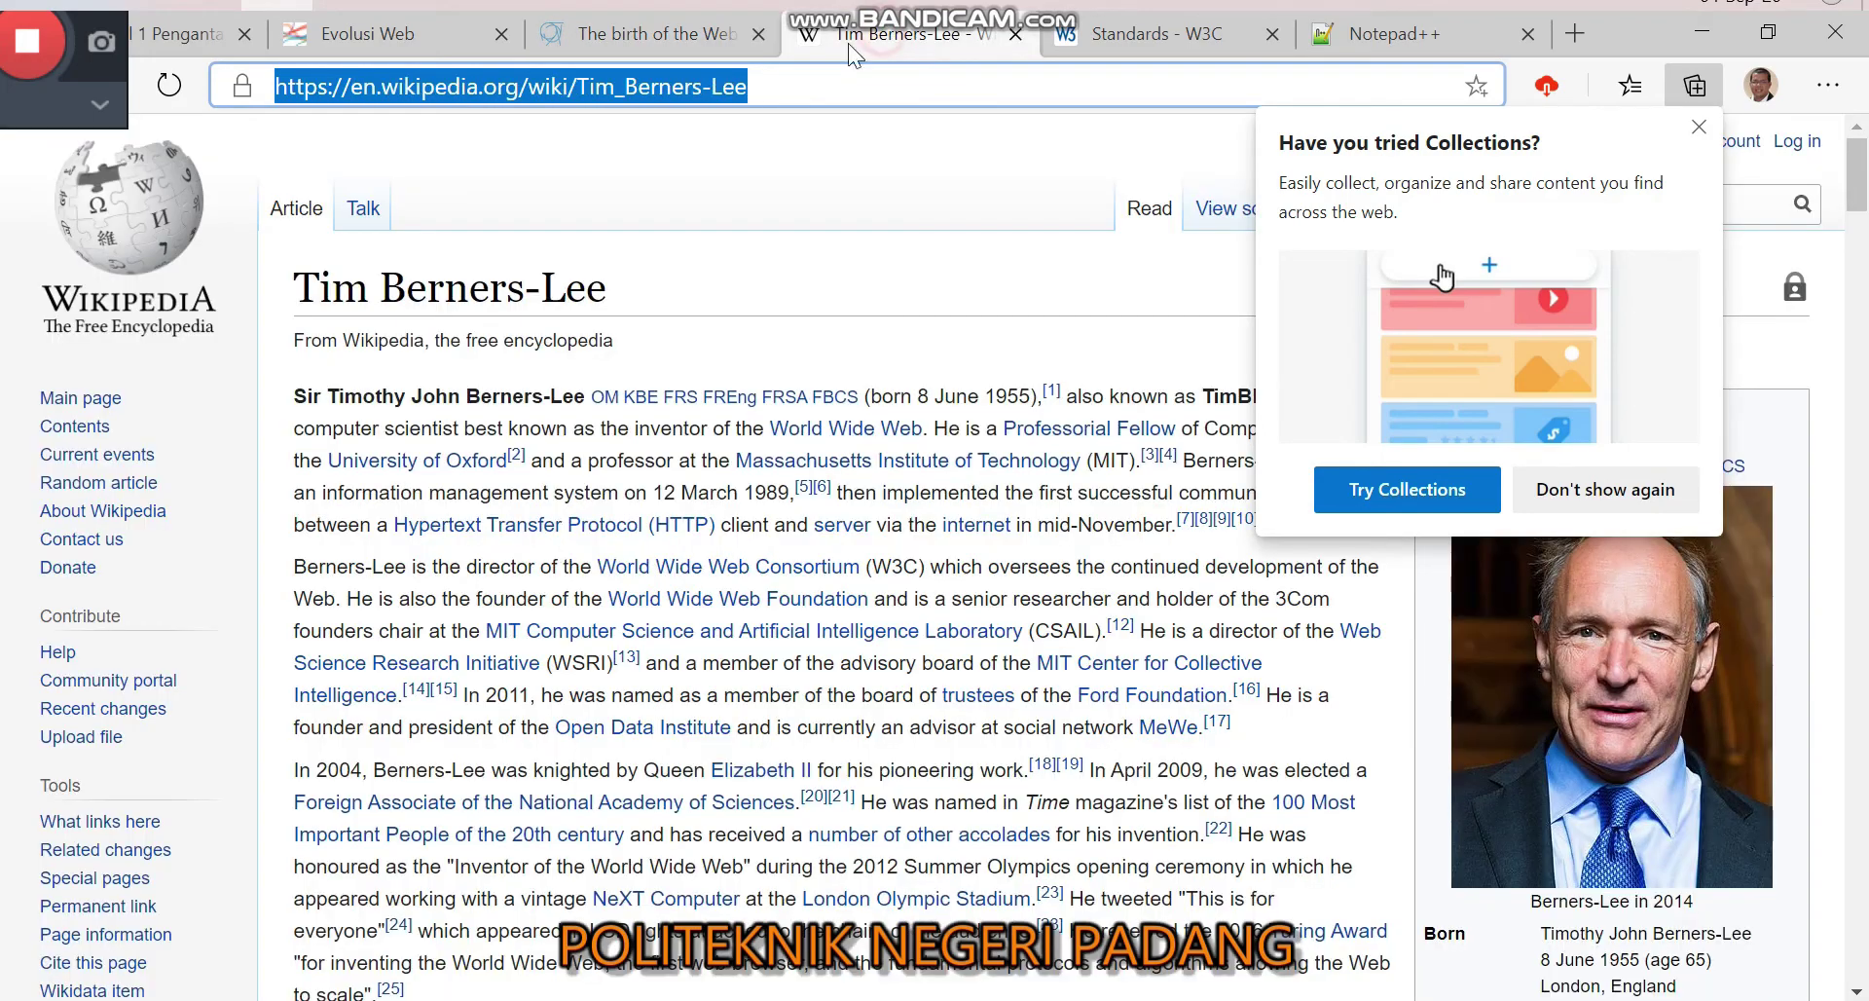
right_click(685, 85)
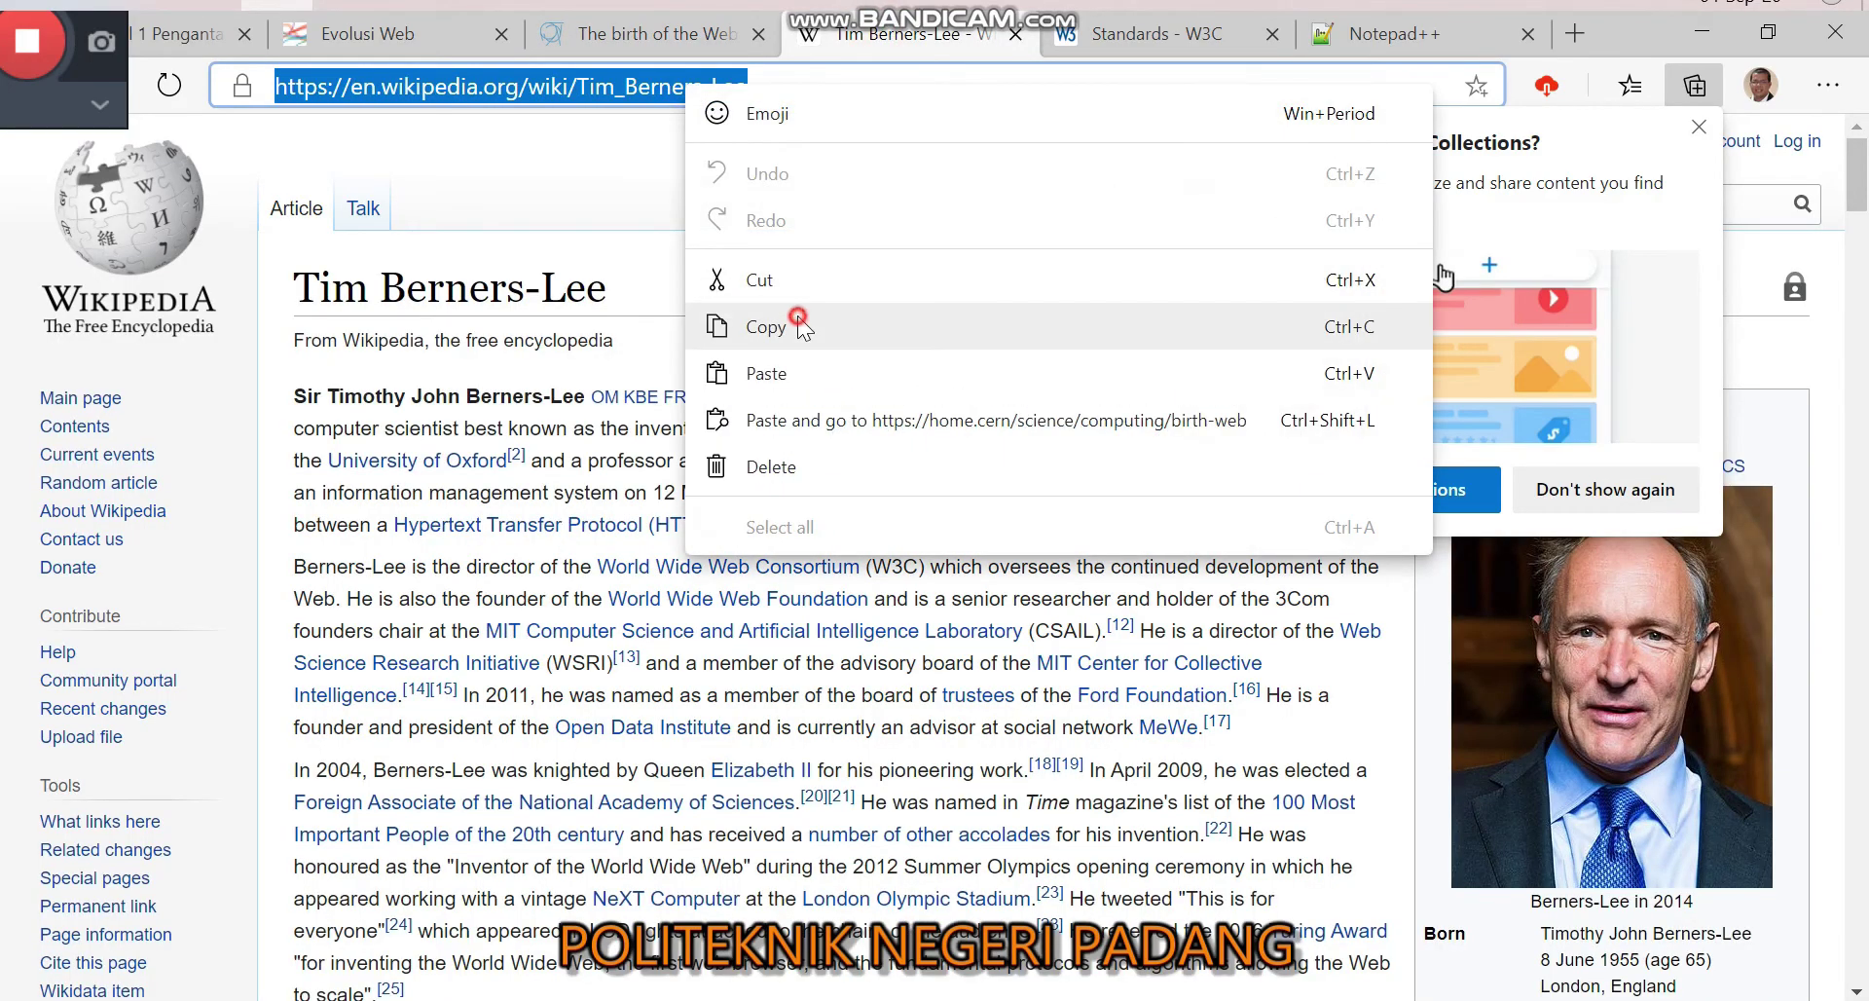
left_click(797, 326)
key("alt+Tab")
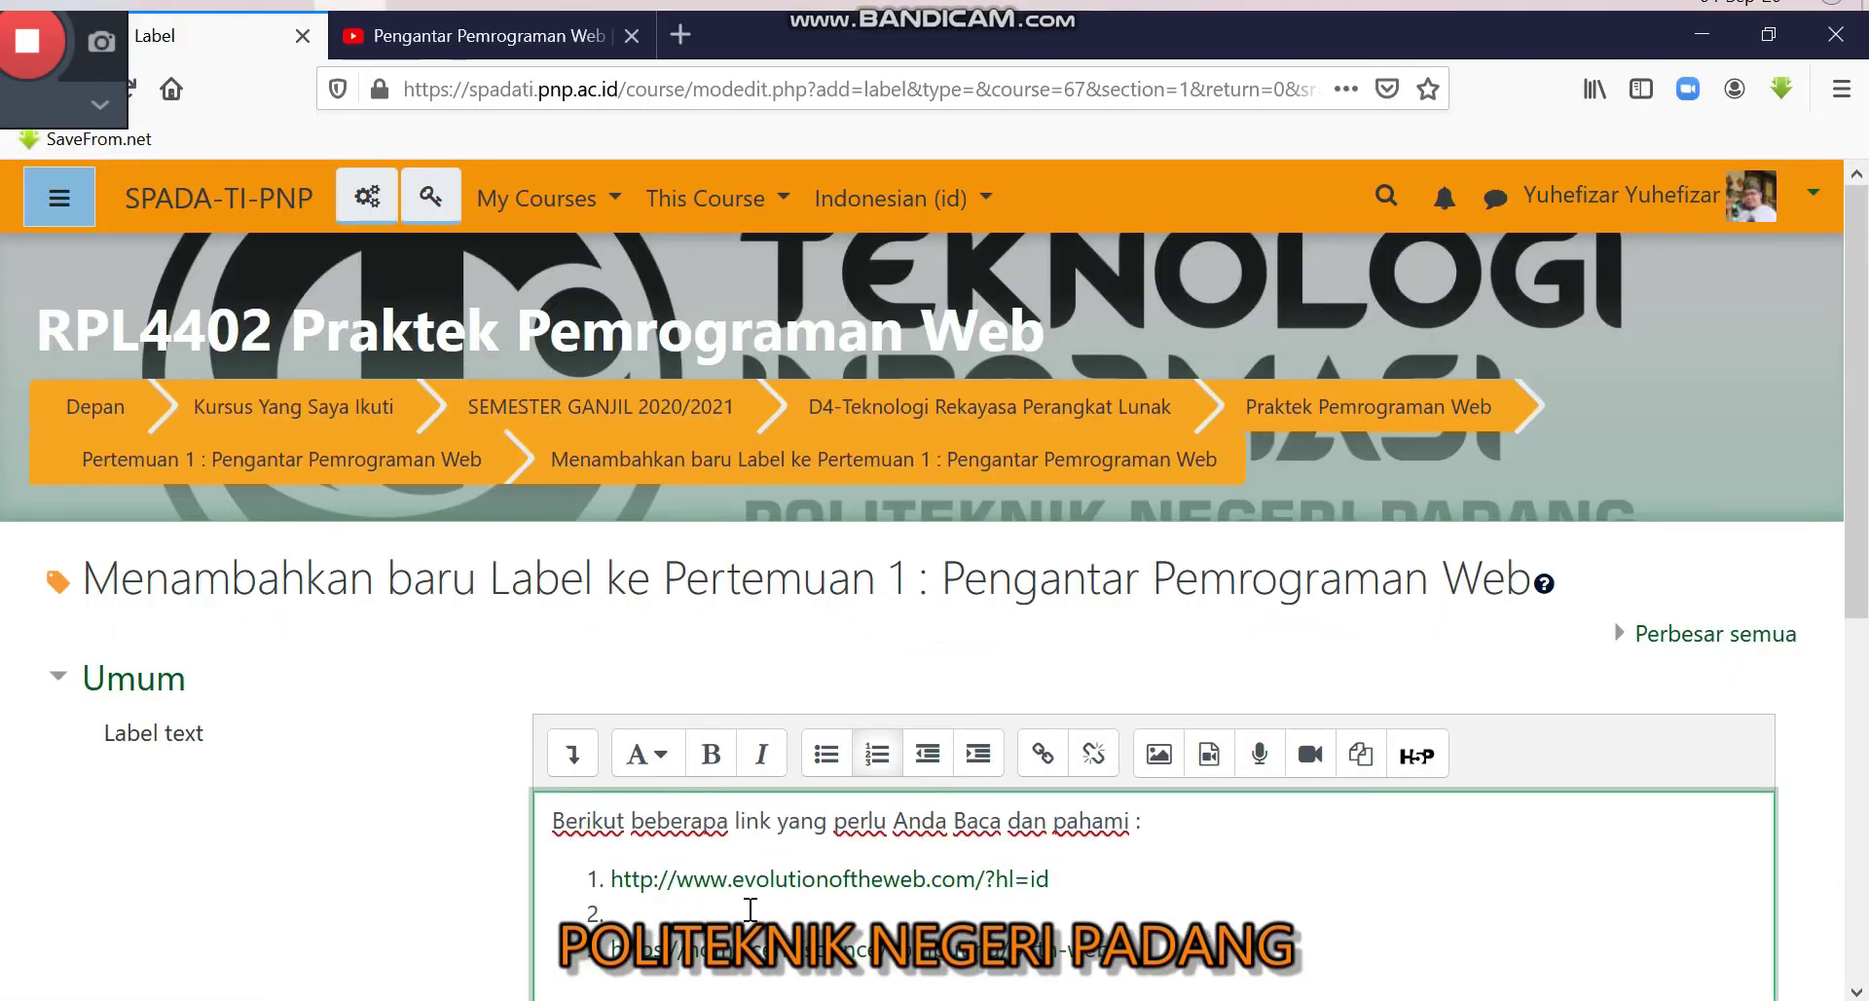
key("ctrl+v")
Step: Save the label with the reference links and return to the course page
scroll(1157, 905, "down", 3)
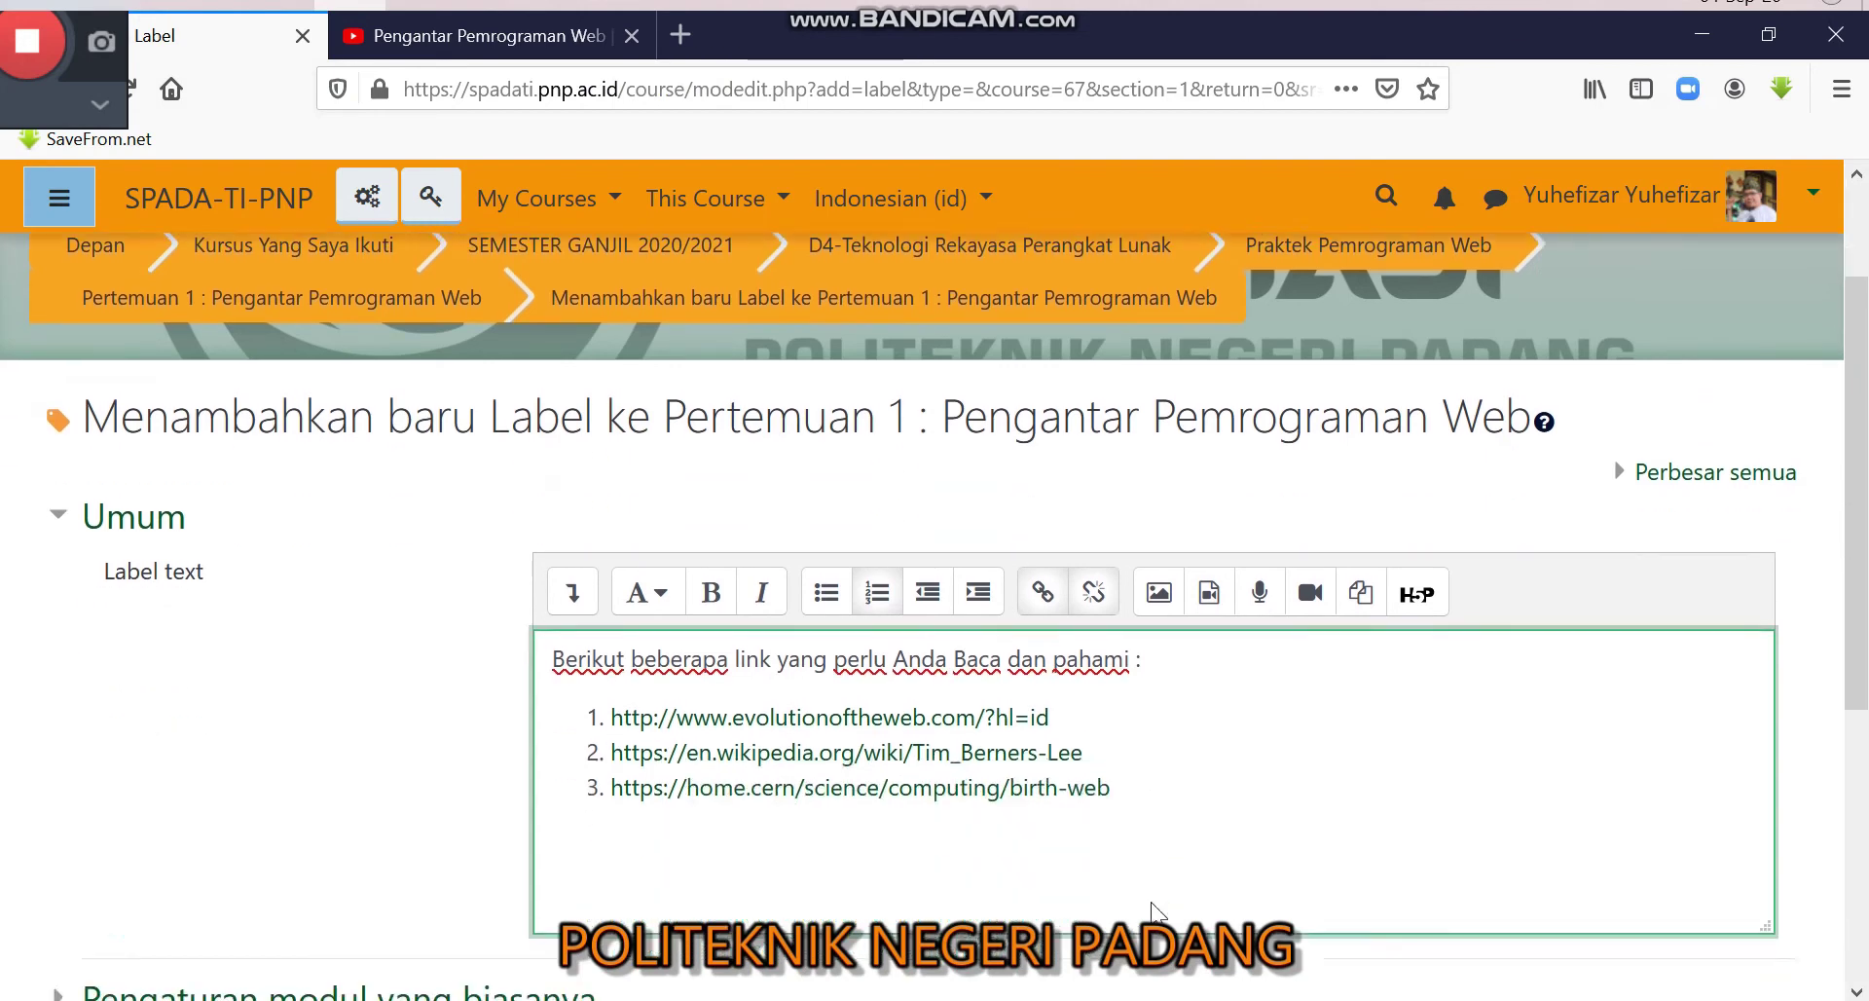
scroll(626, 730, "down", 3)
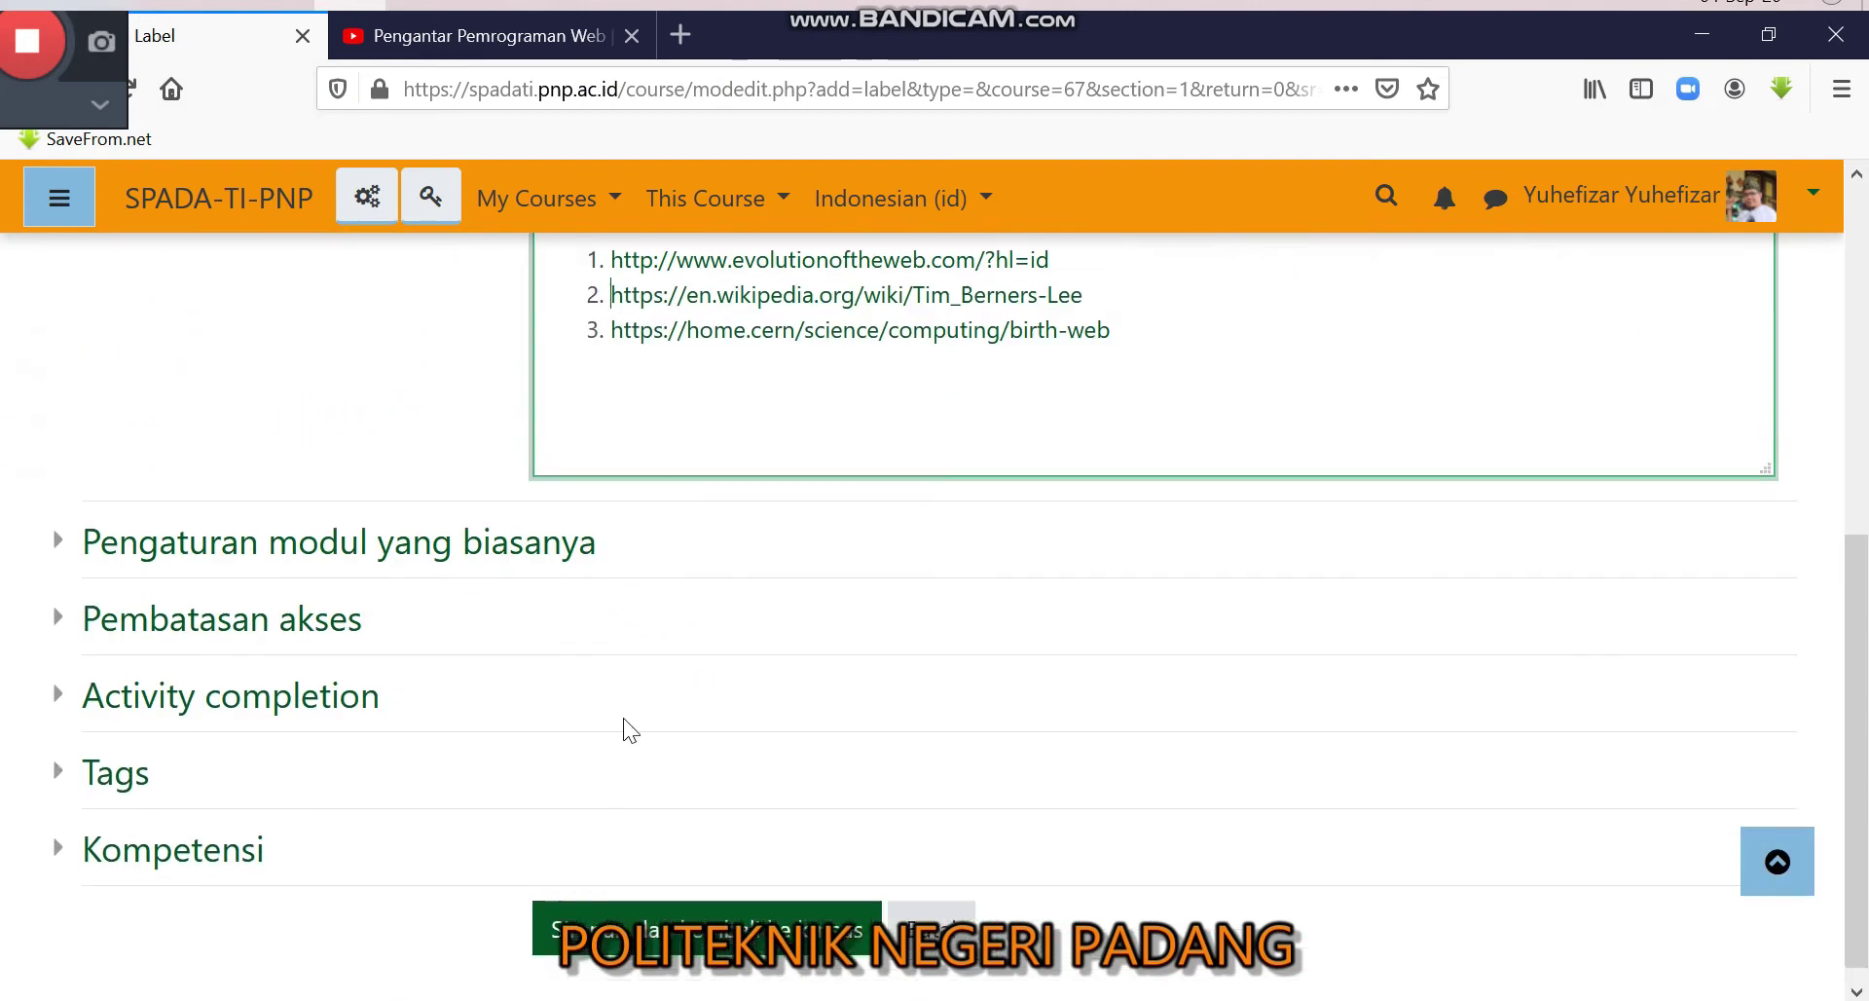
left_click(693, 907)
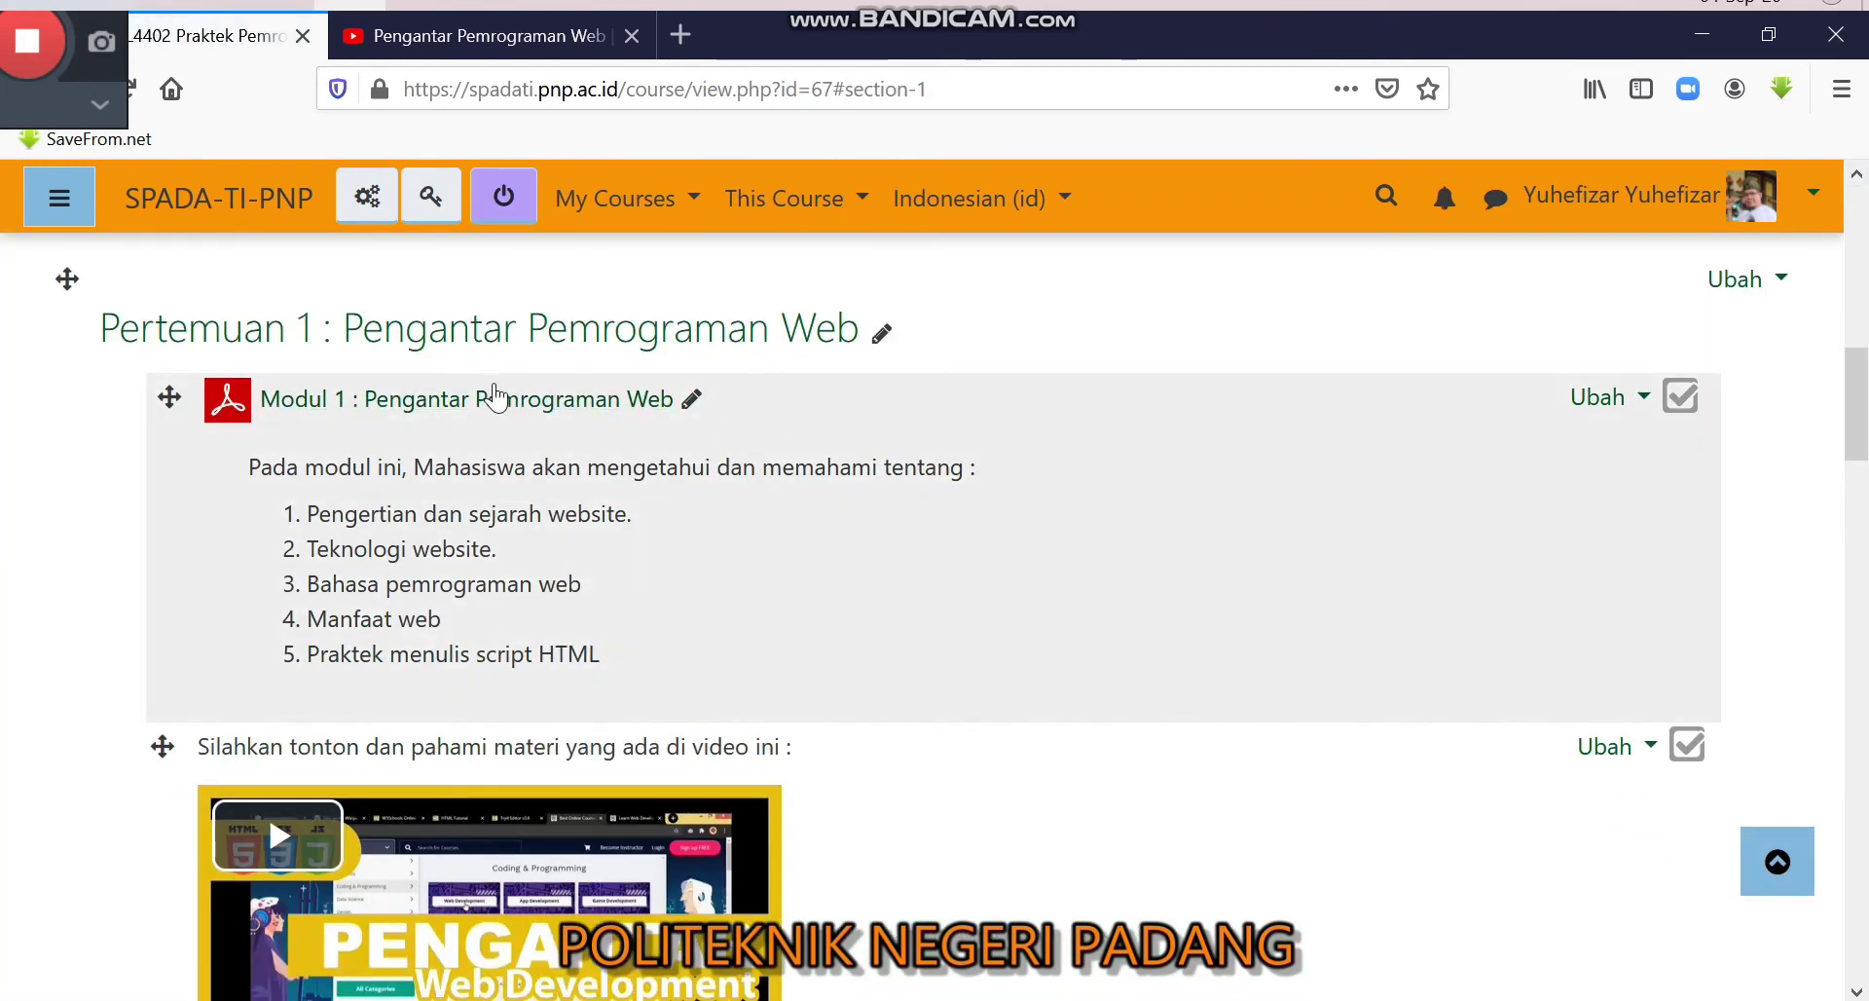
Step: Start a third Label resource under the reference links in Pertemuan 1 and place the cursor in its empty text
scroll(525, 429, "down", 3)
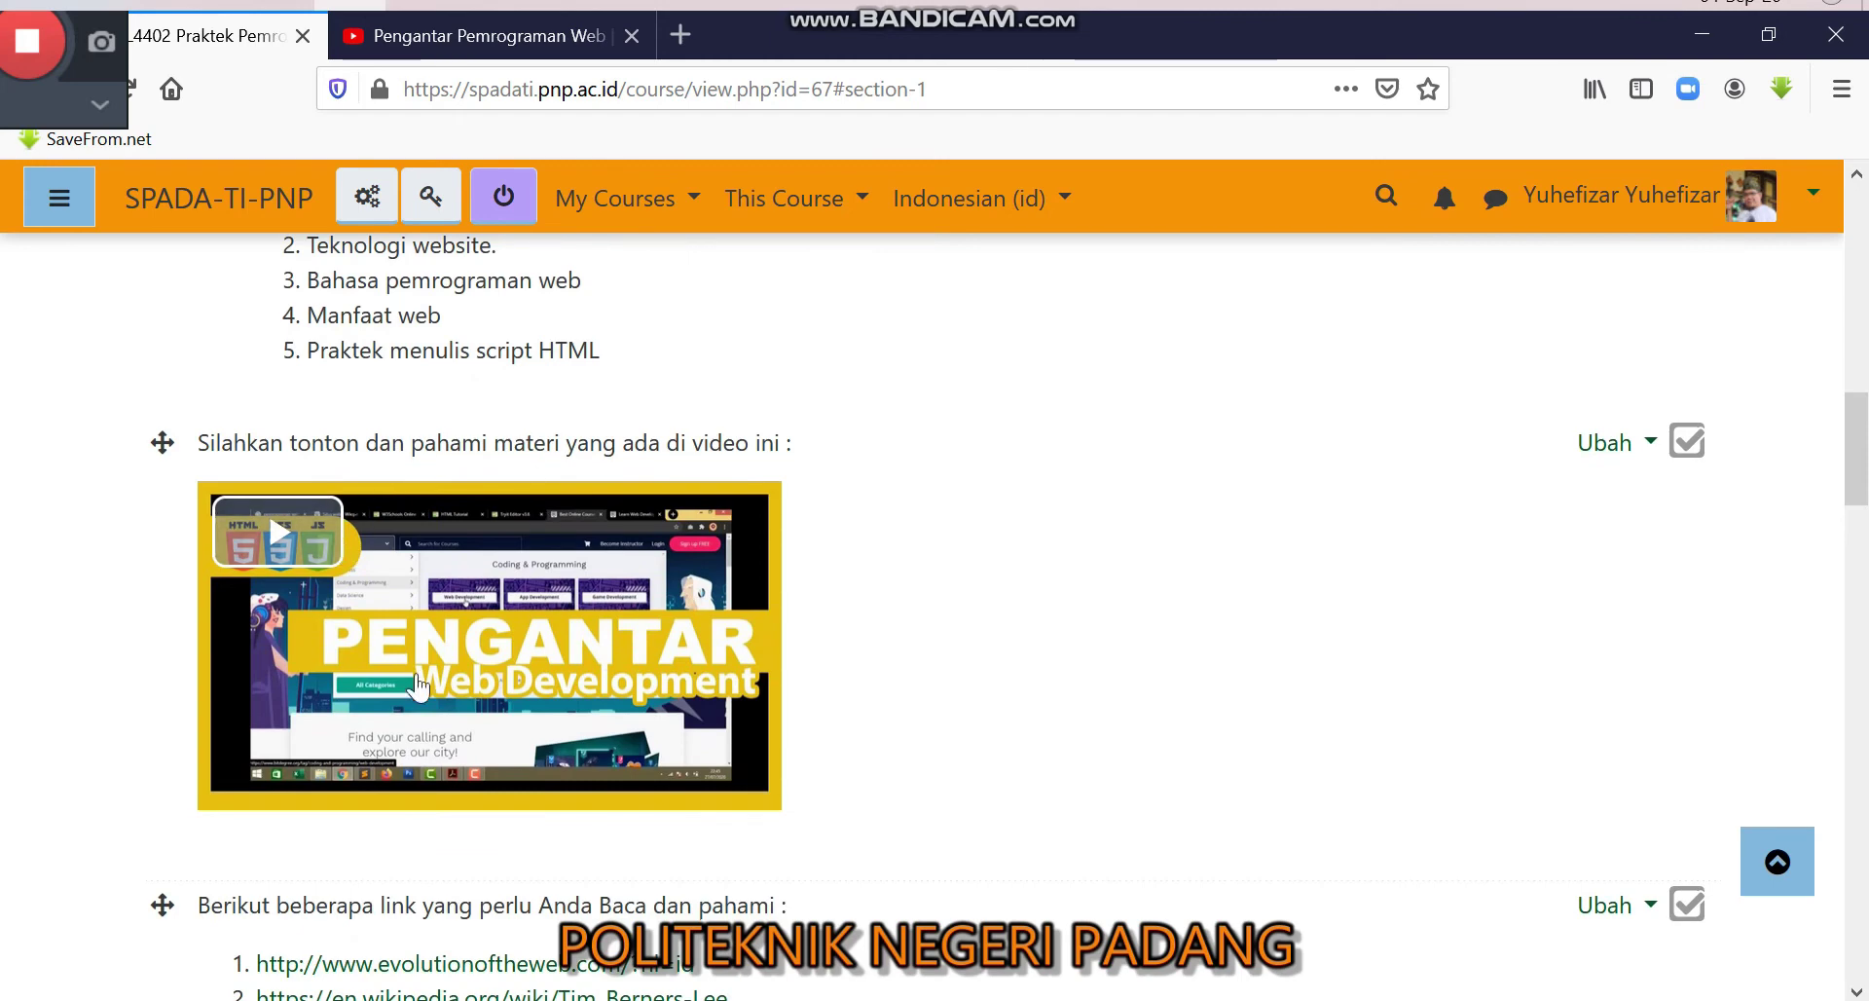
scroll(589, 604, "down", 2)
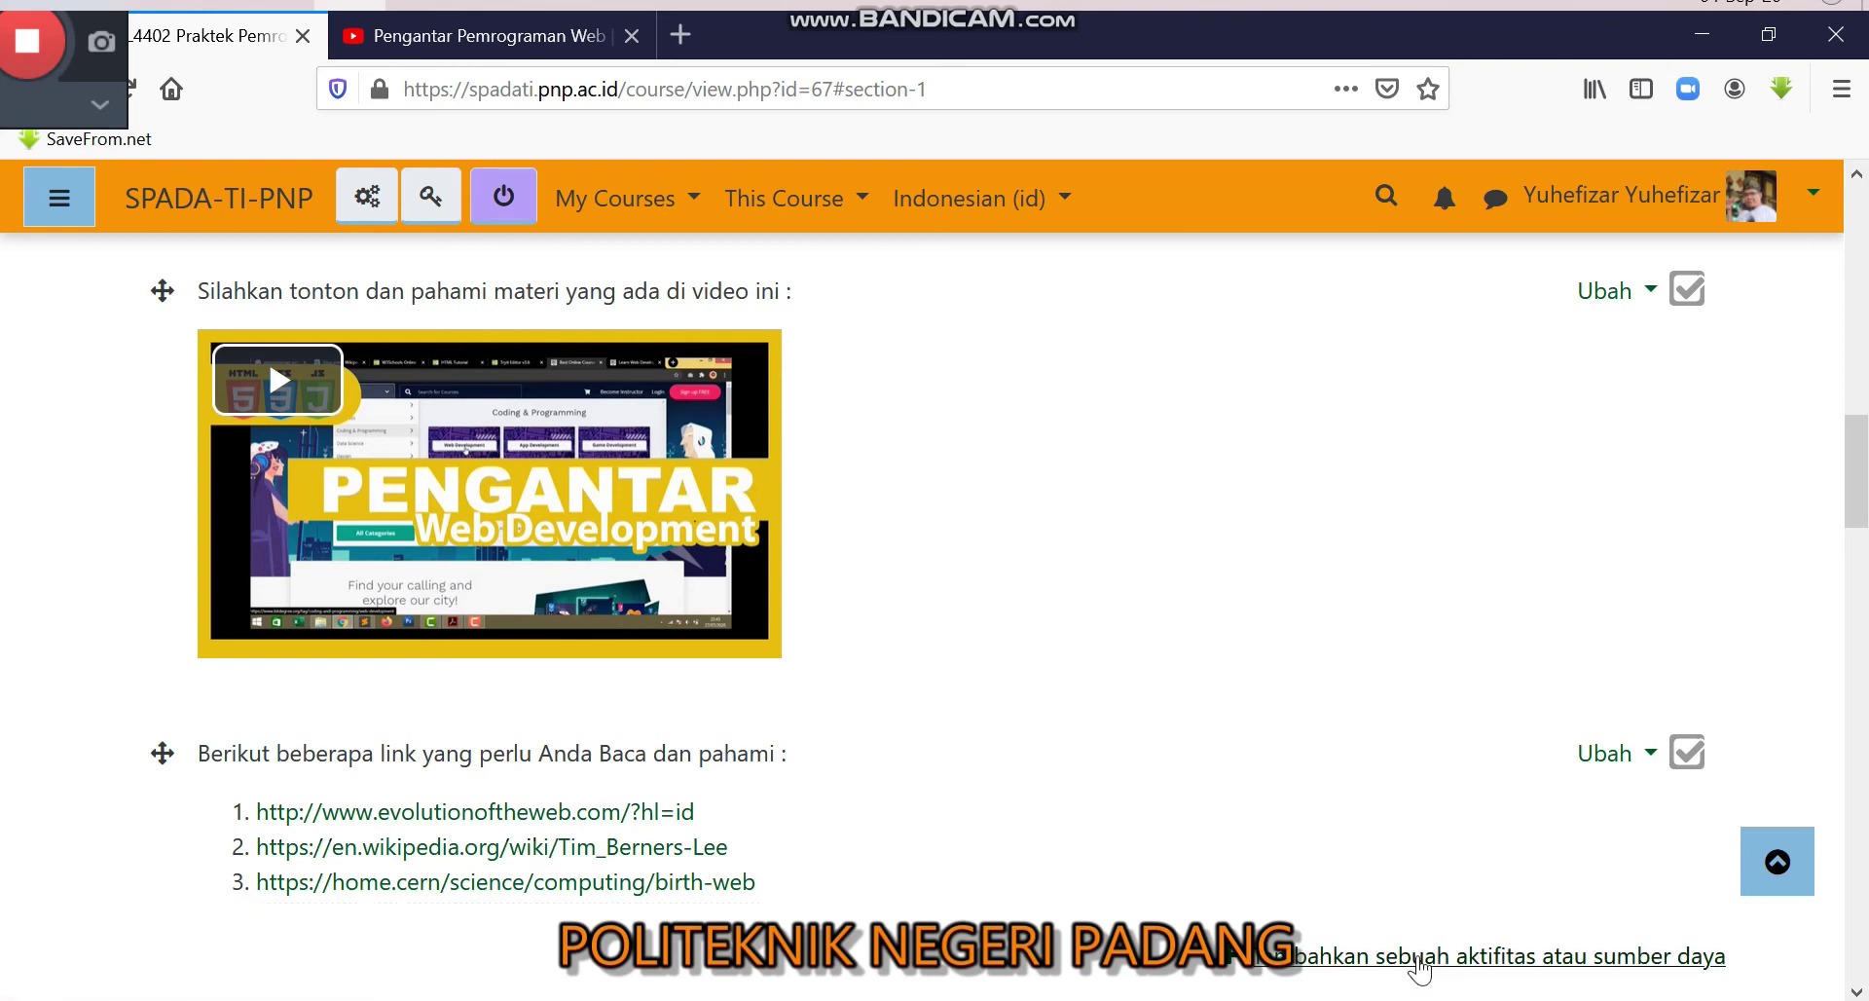
left_click(1419, 964)
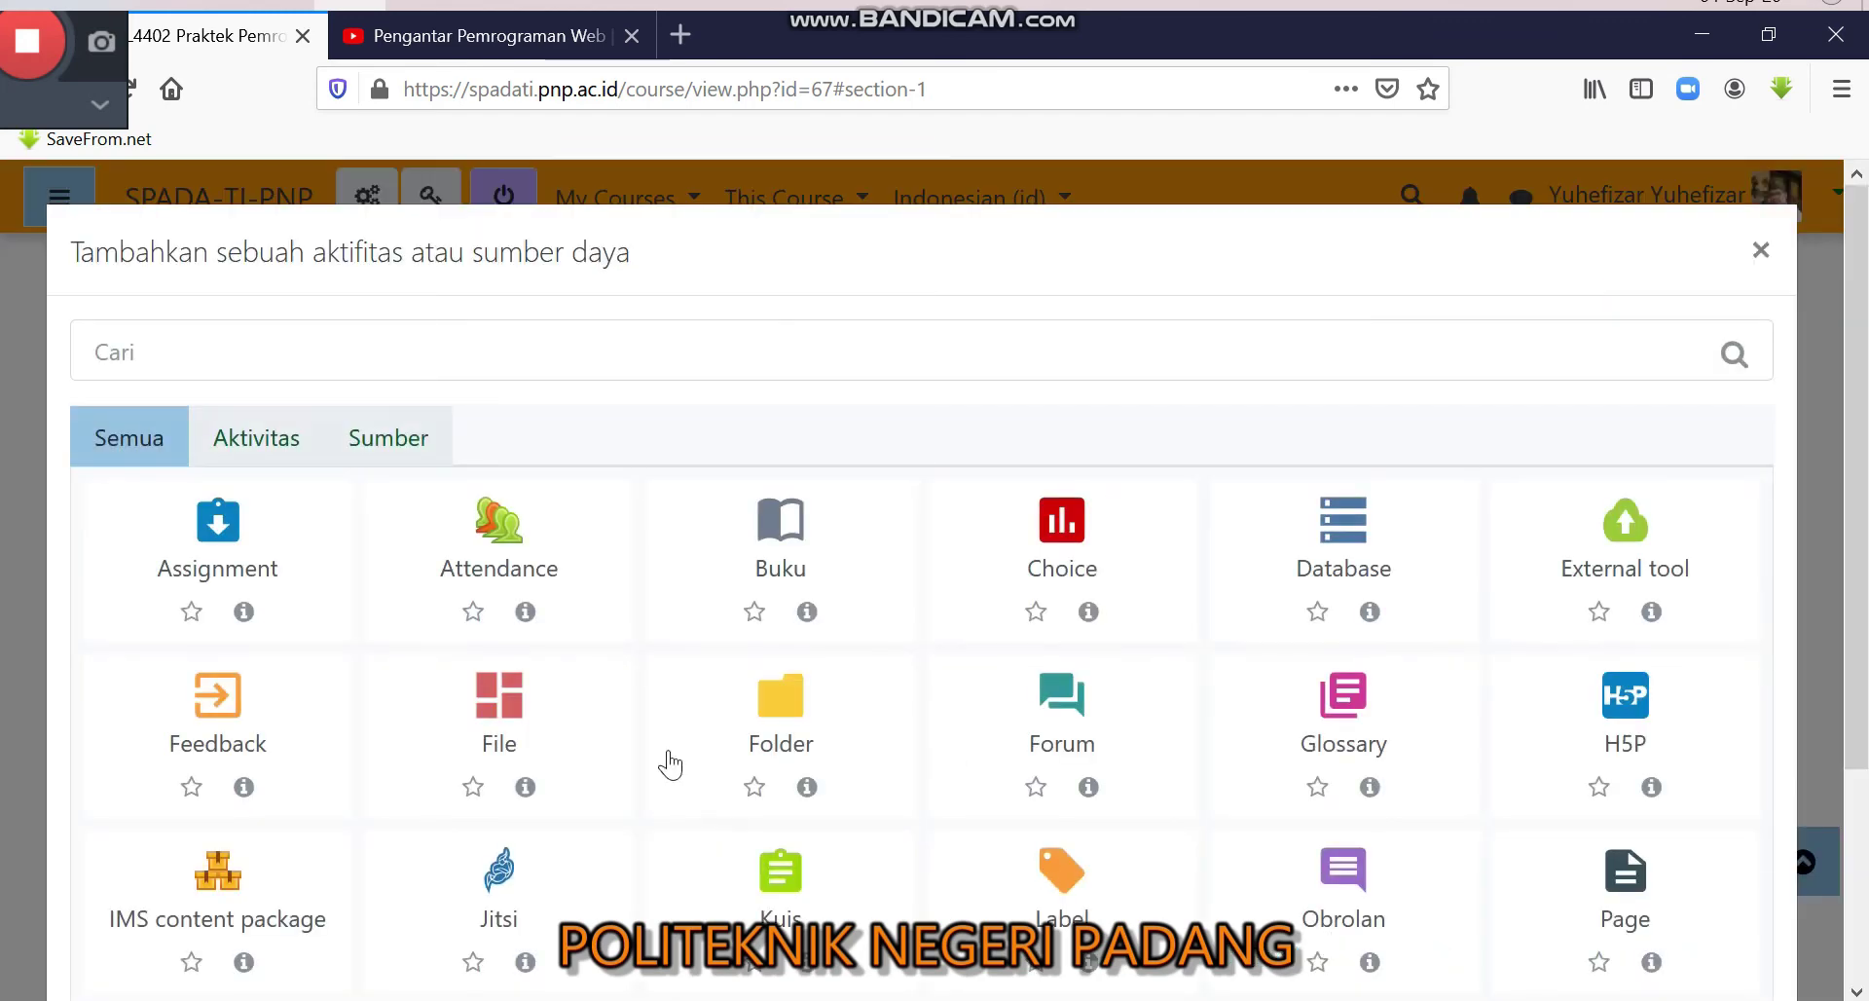
left_click(395, 449)
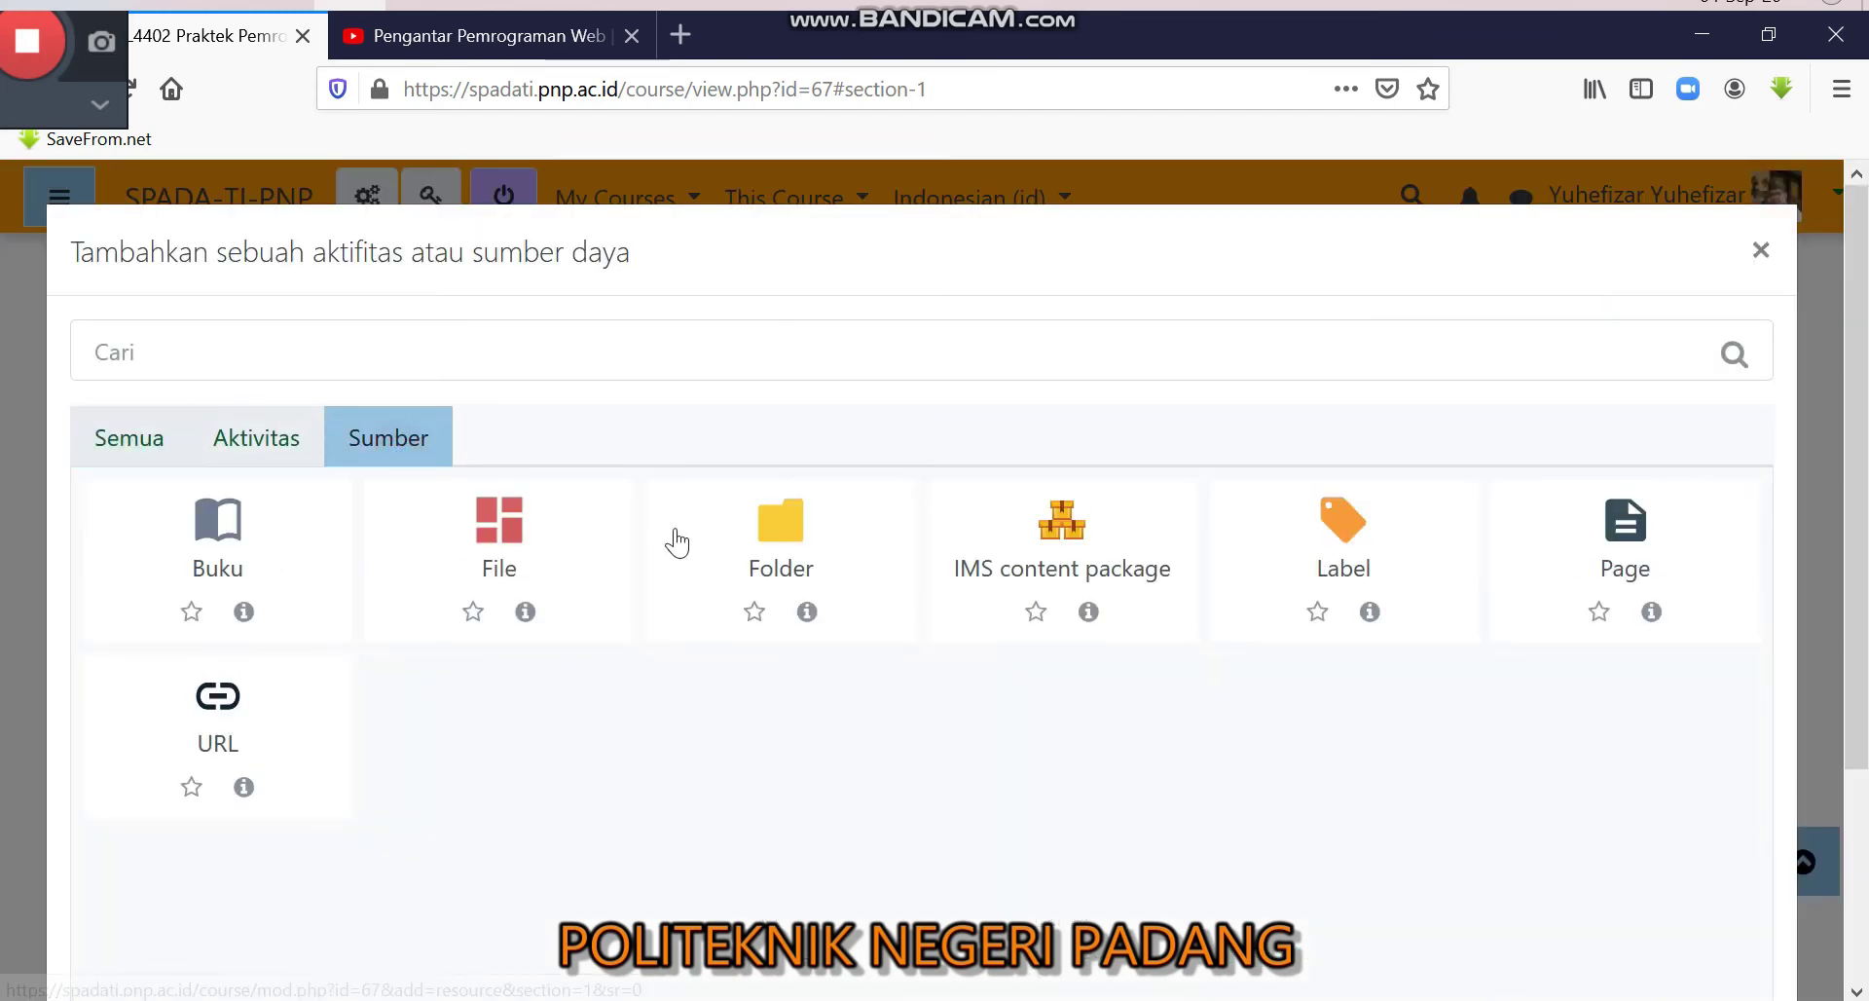
left_click(1353, 557)
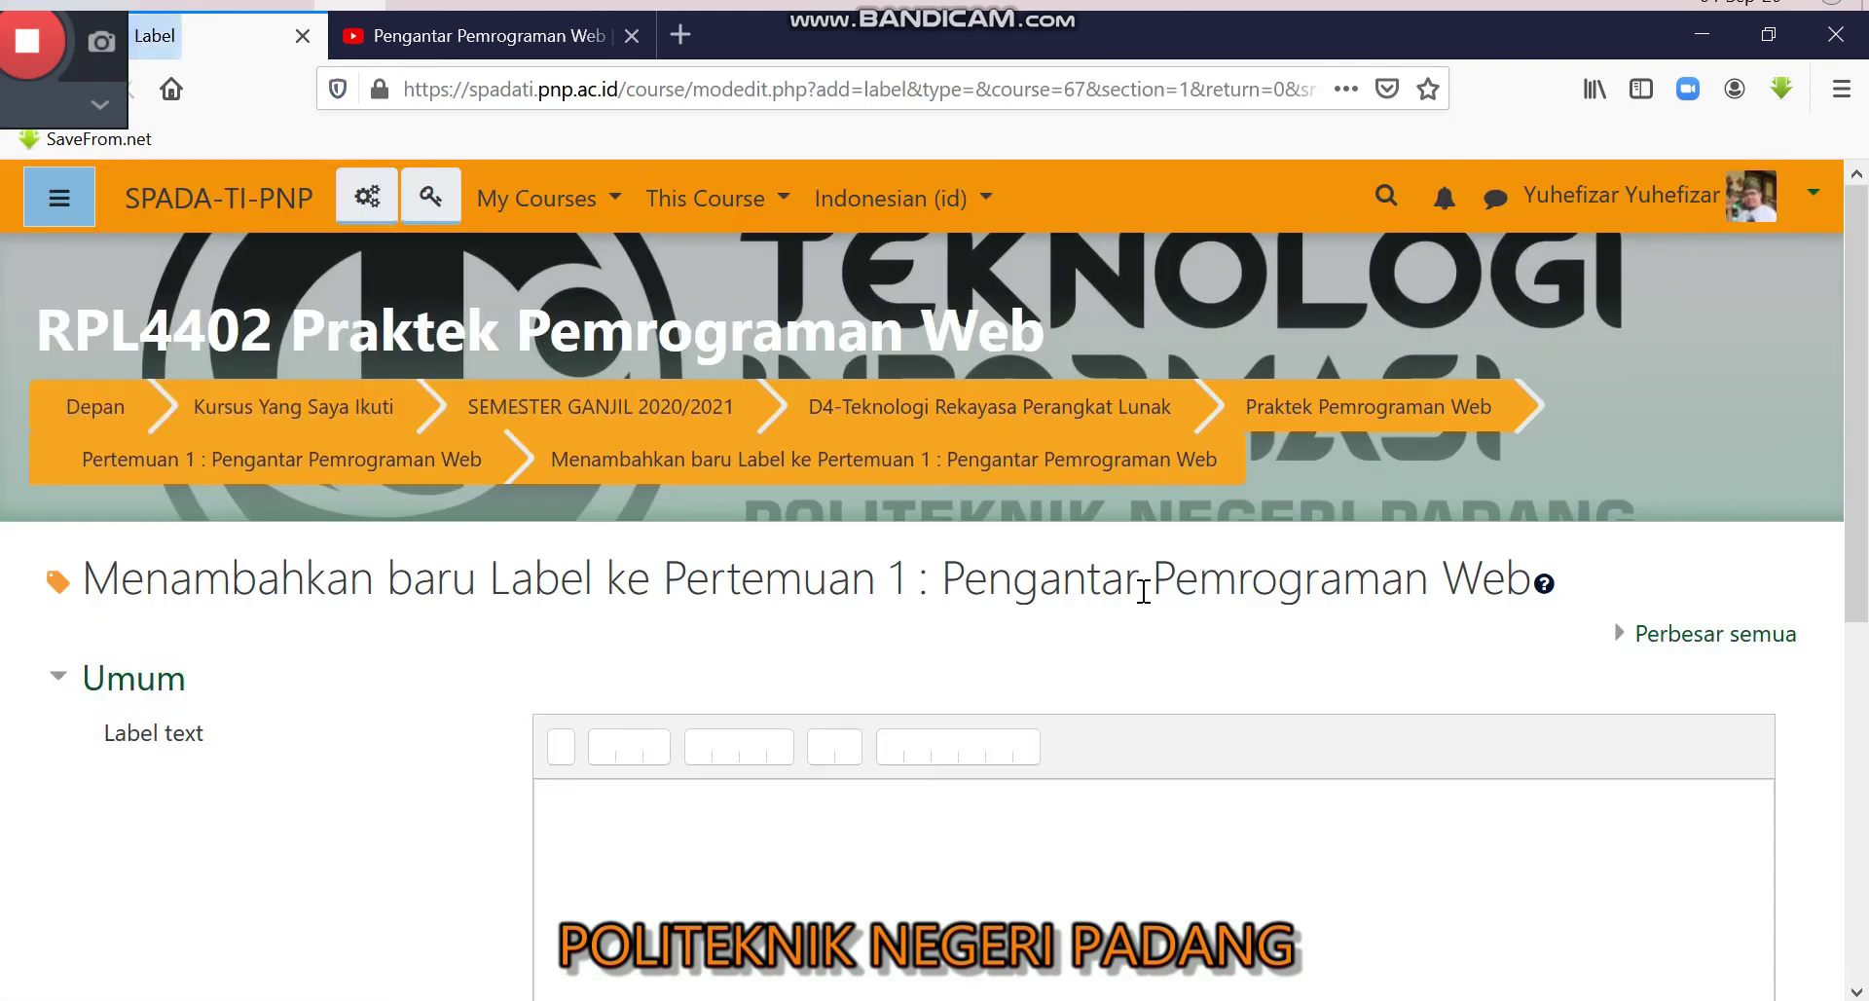
scroll(1110, 647, "down", 3)
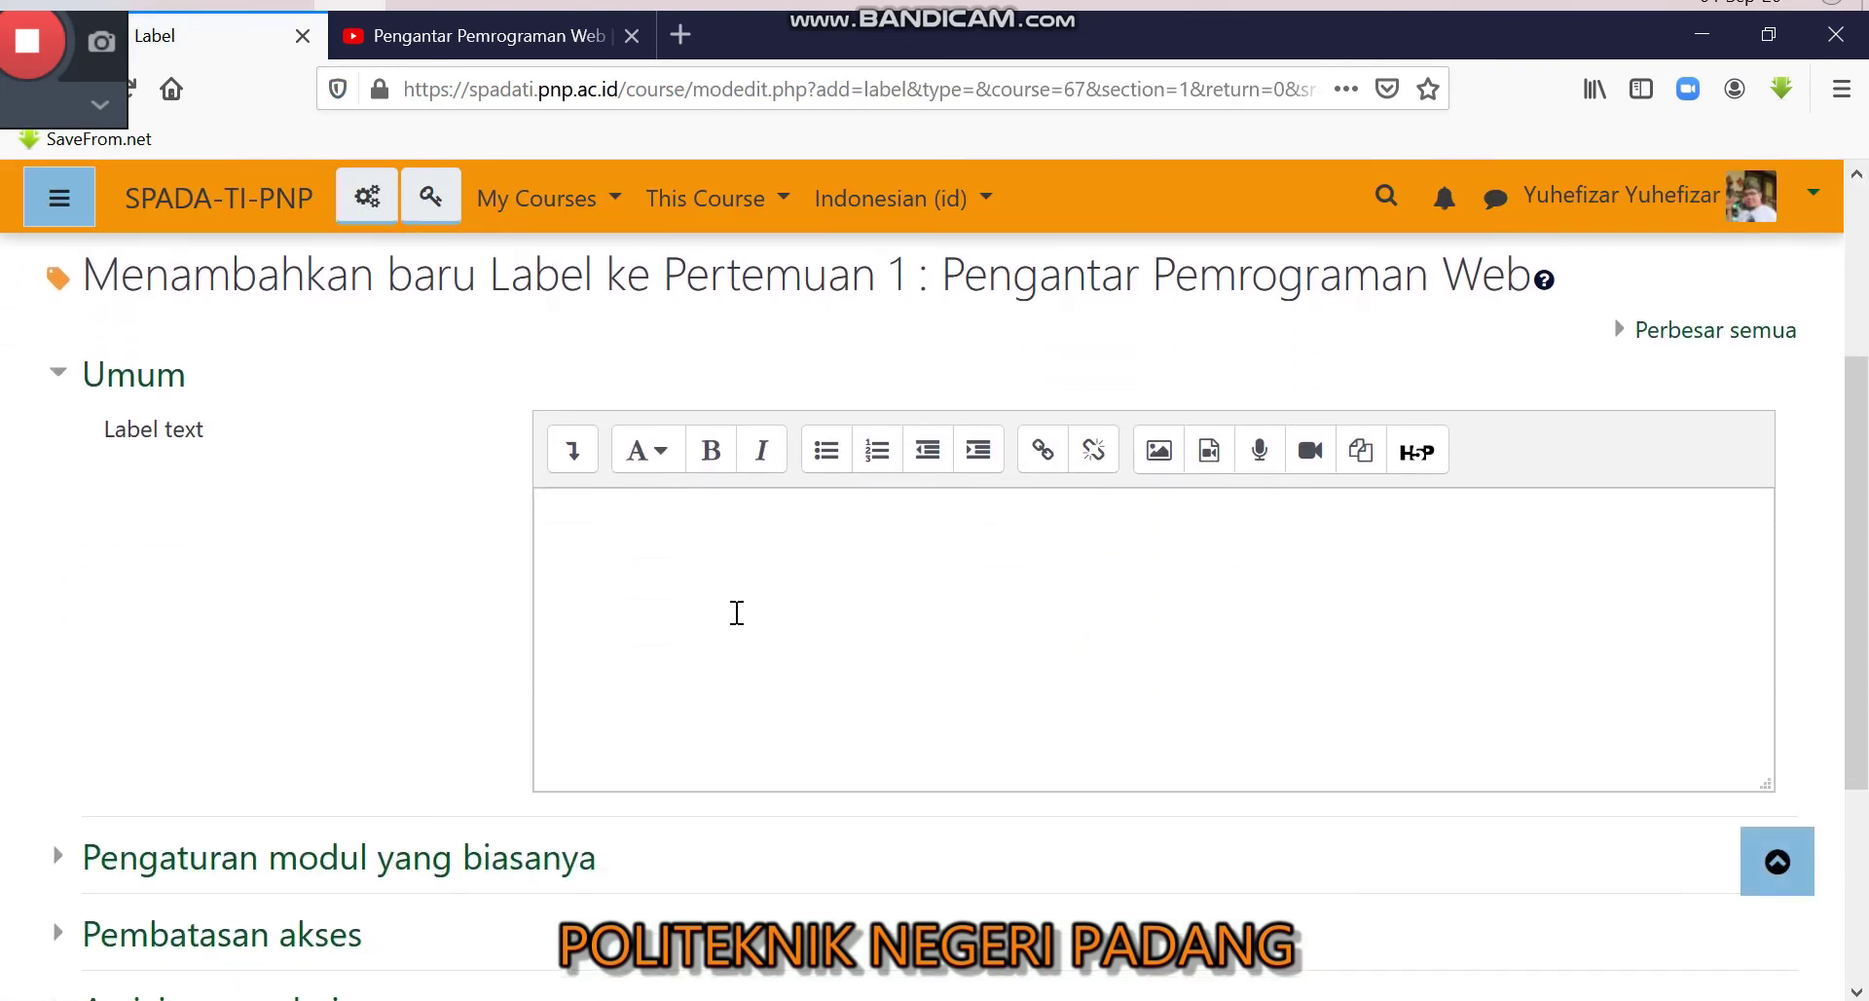
left_click(691, 548)
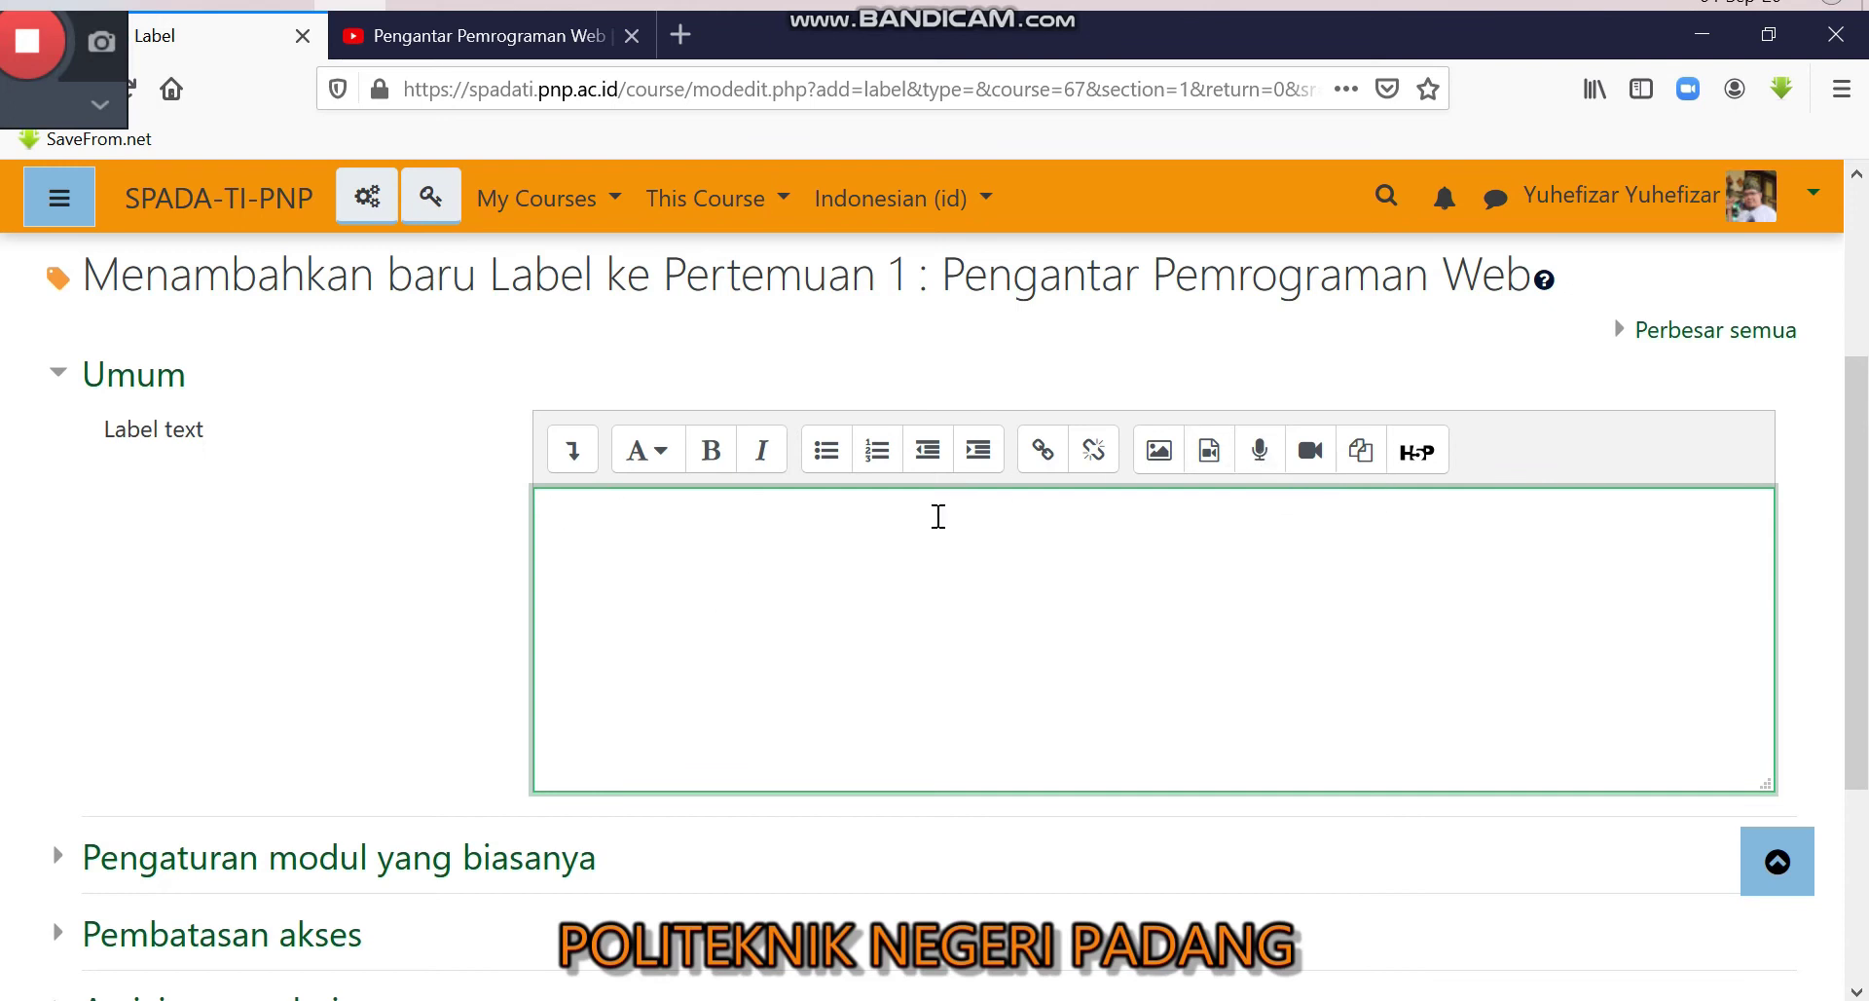
Step: Attach a new microphone audio recording to the label, allowing microphone access for the site, and save the label back to the course
left_click(1262, 448)
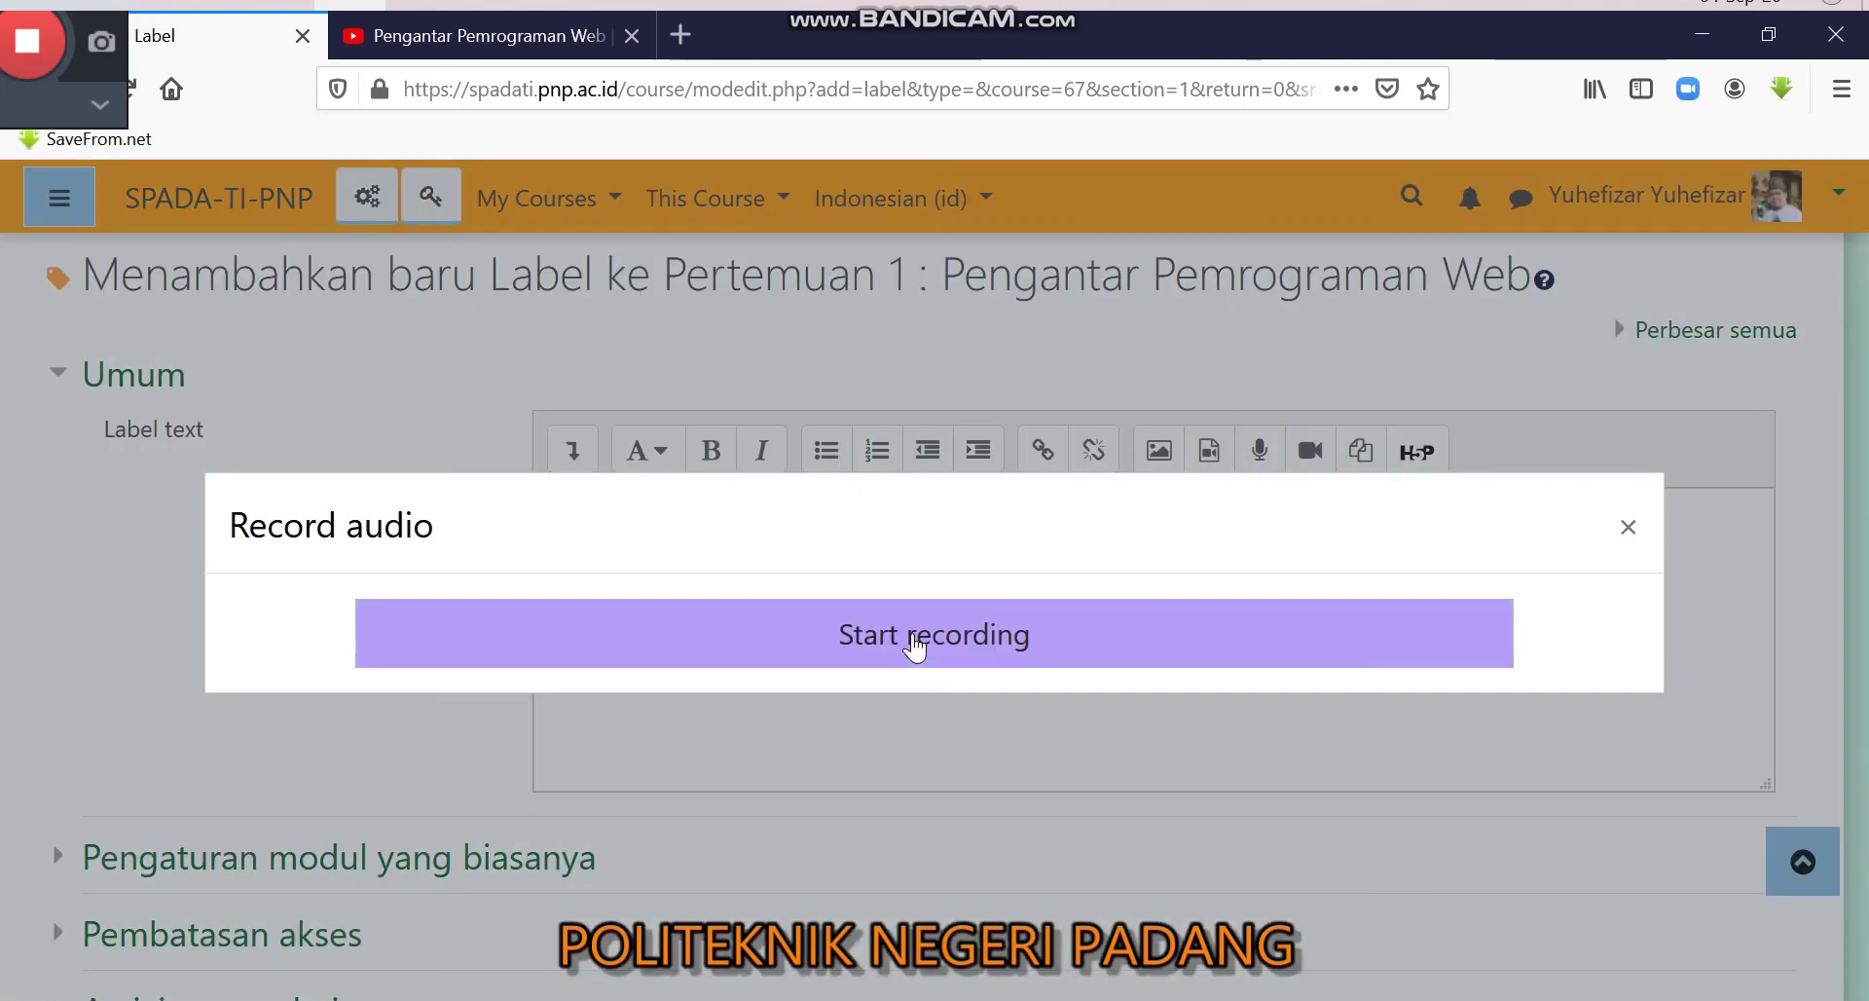
left_click(911, 638)
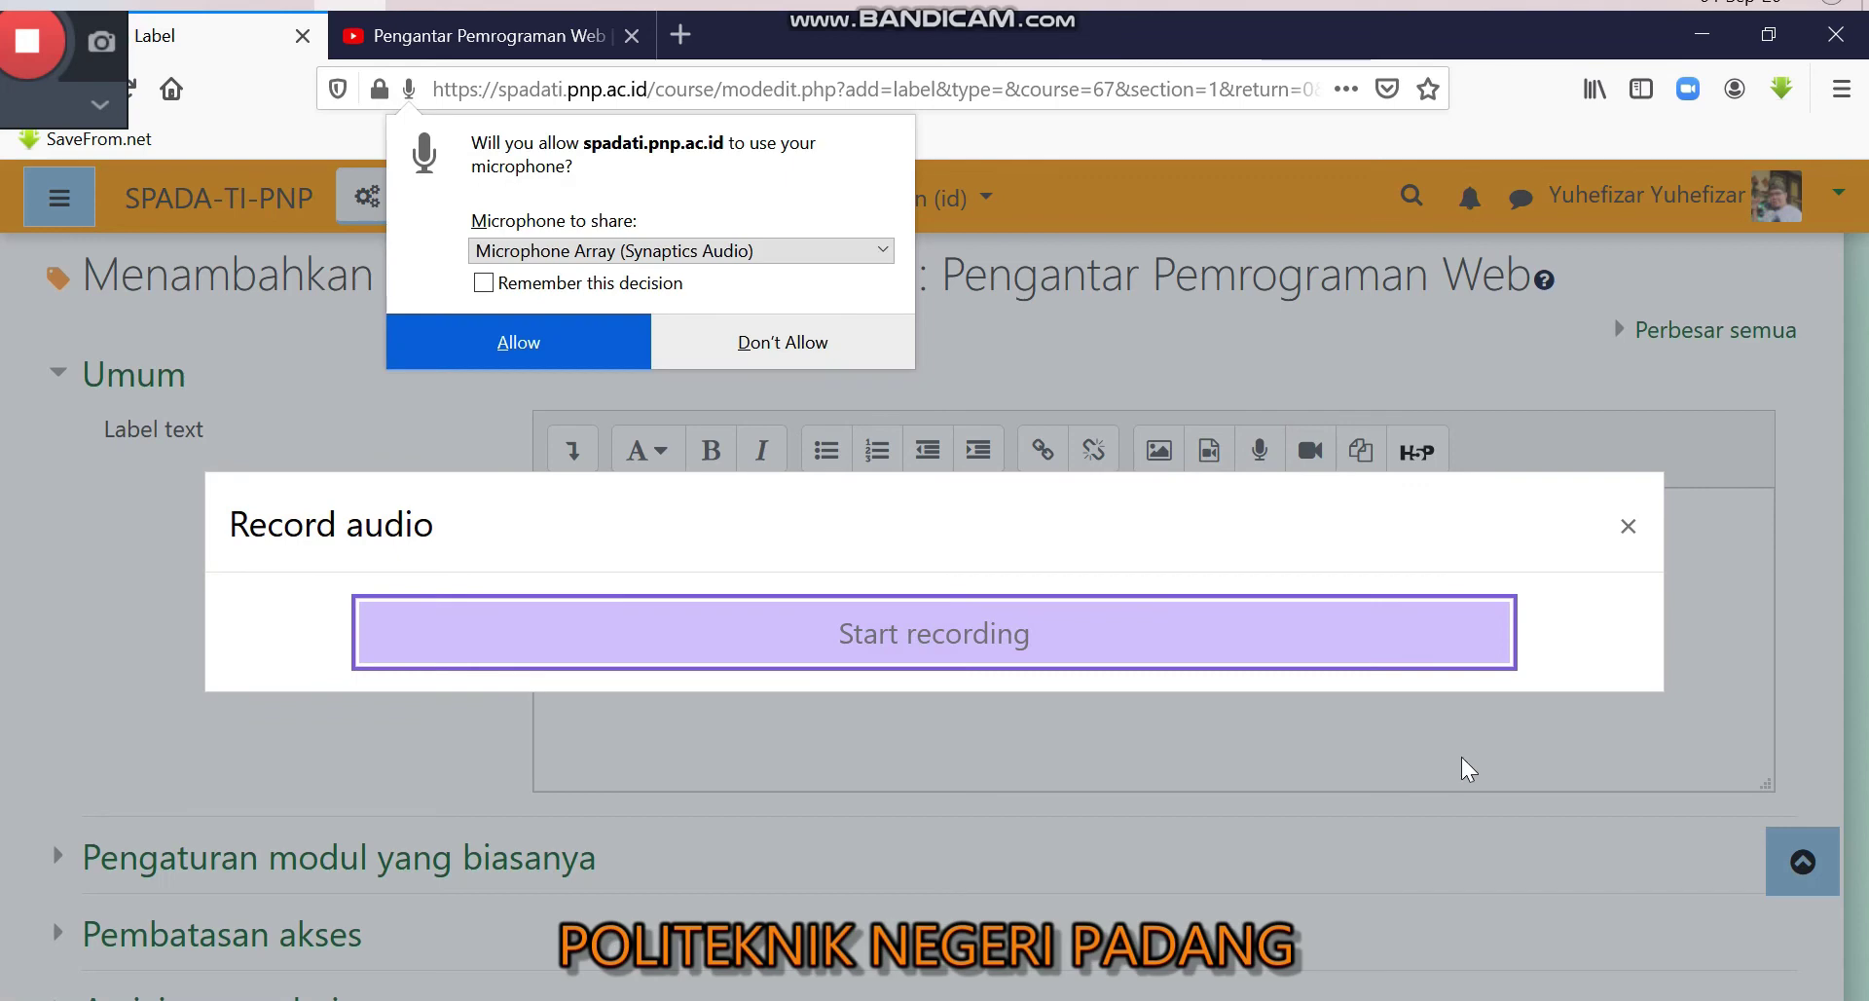
left_click(561, 353)
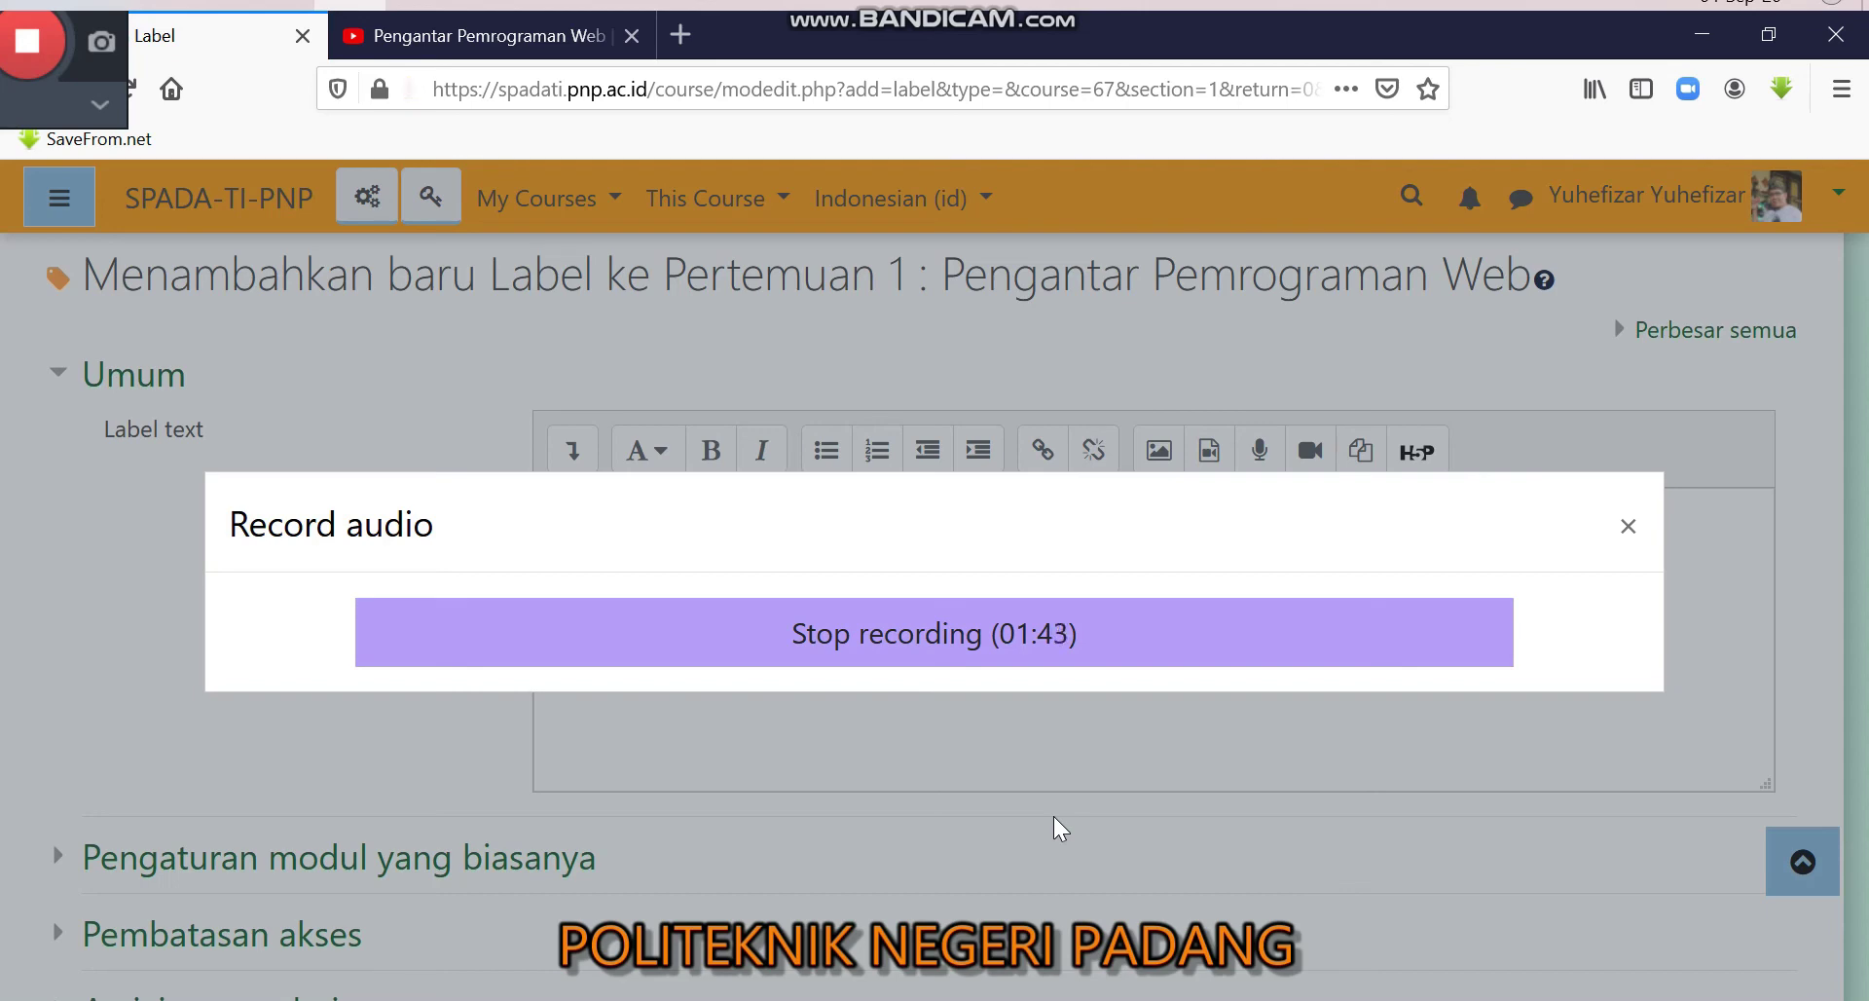
left_click(953, 633)
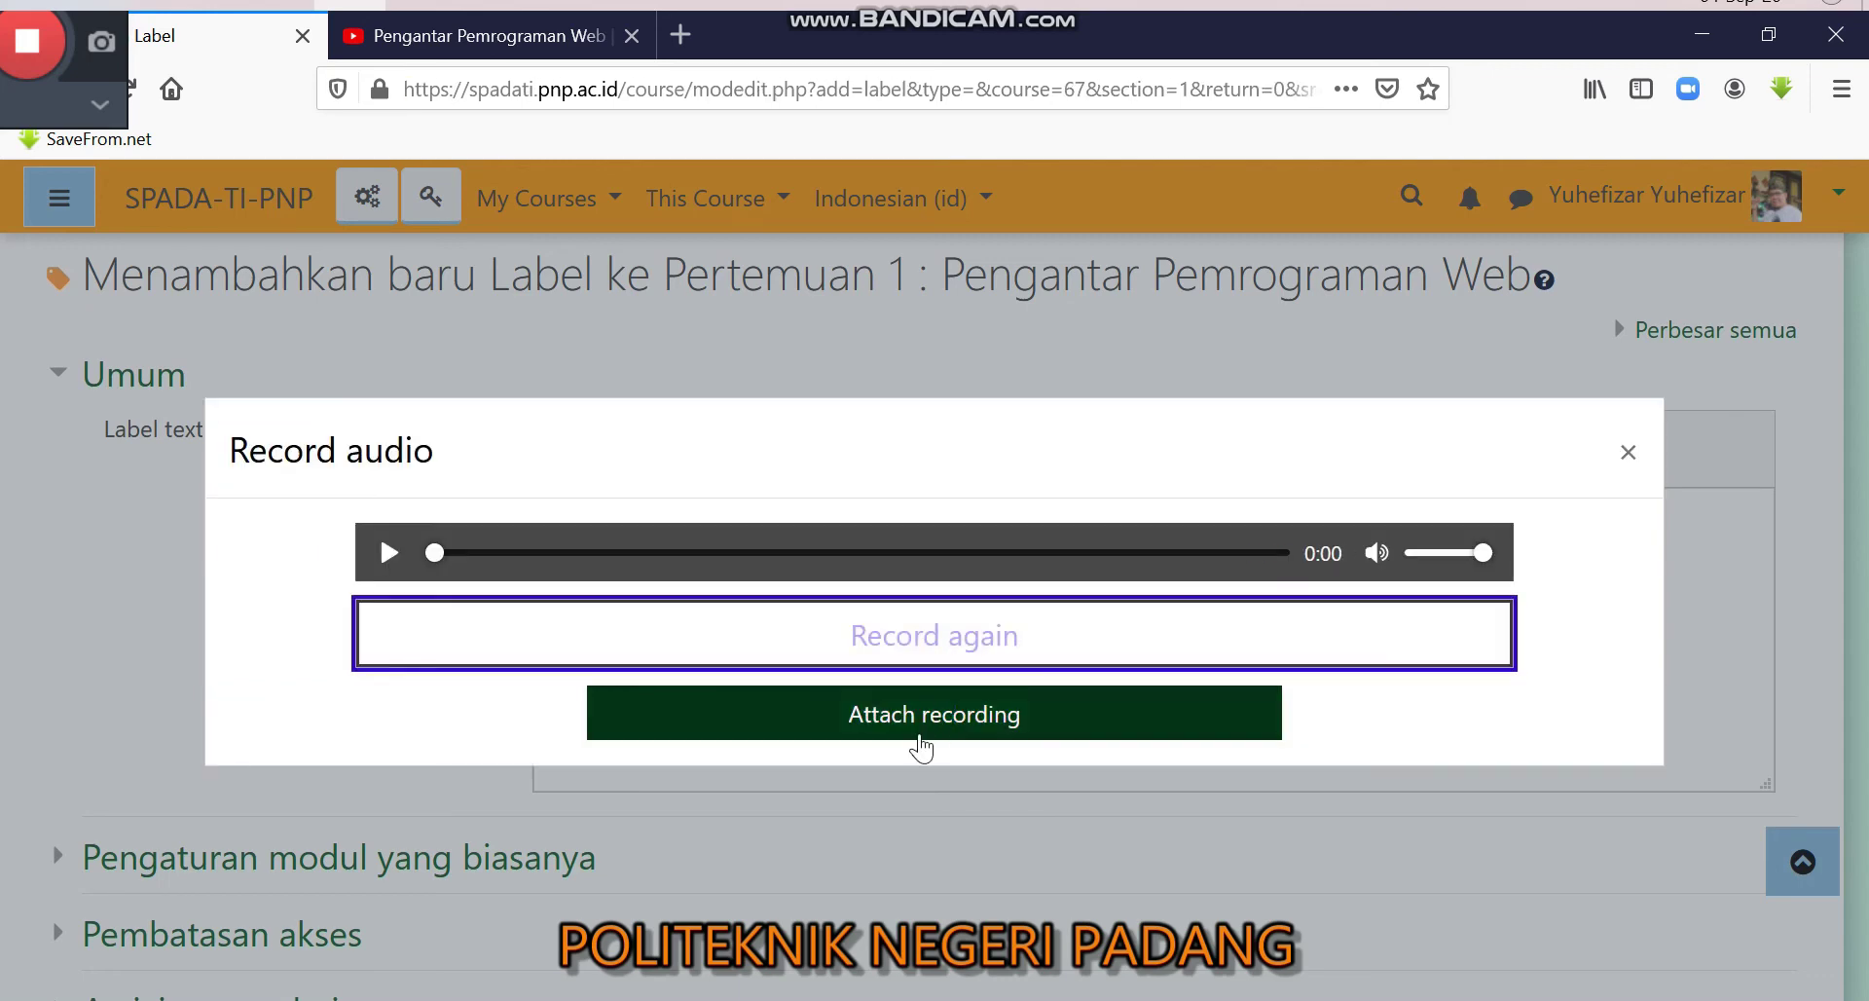
left_click(897, 715)
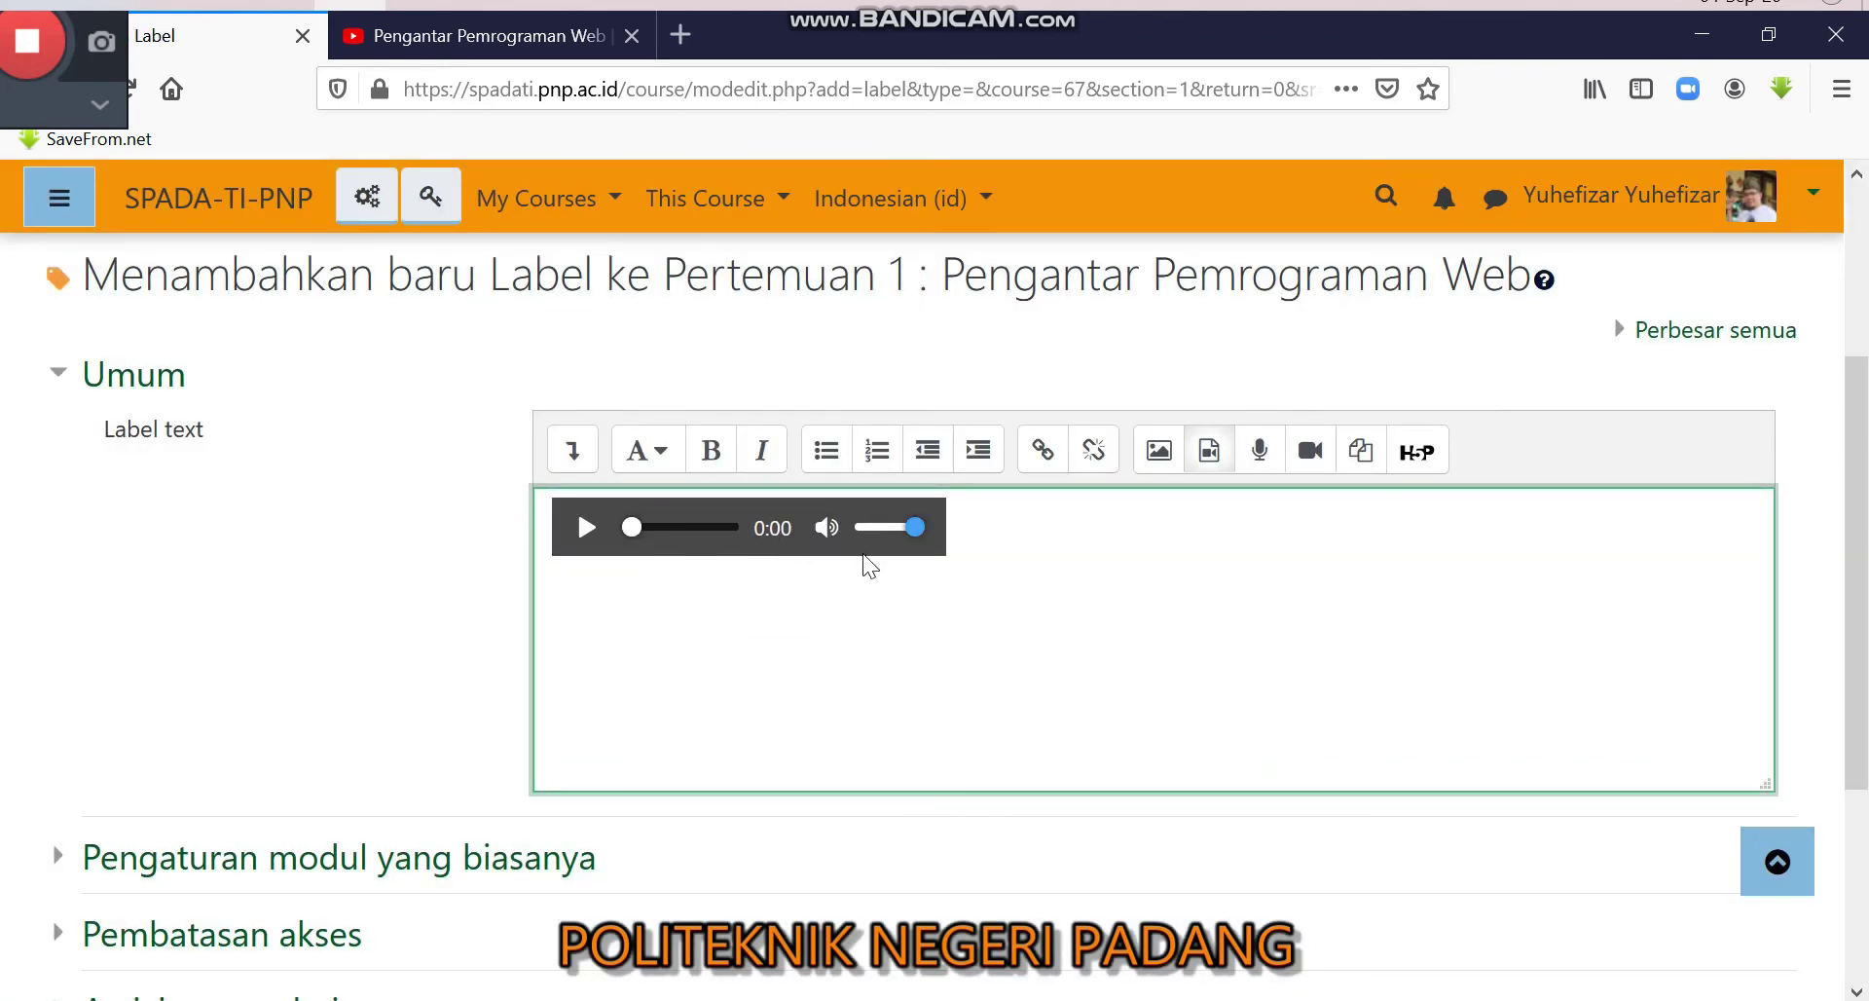
scroll(877, 709, "down", 3)
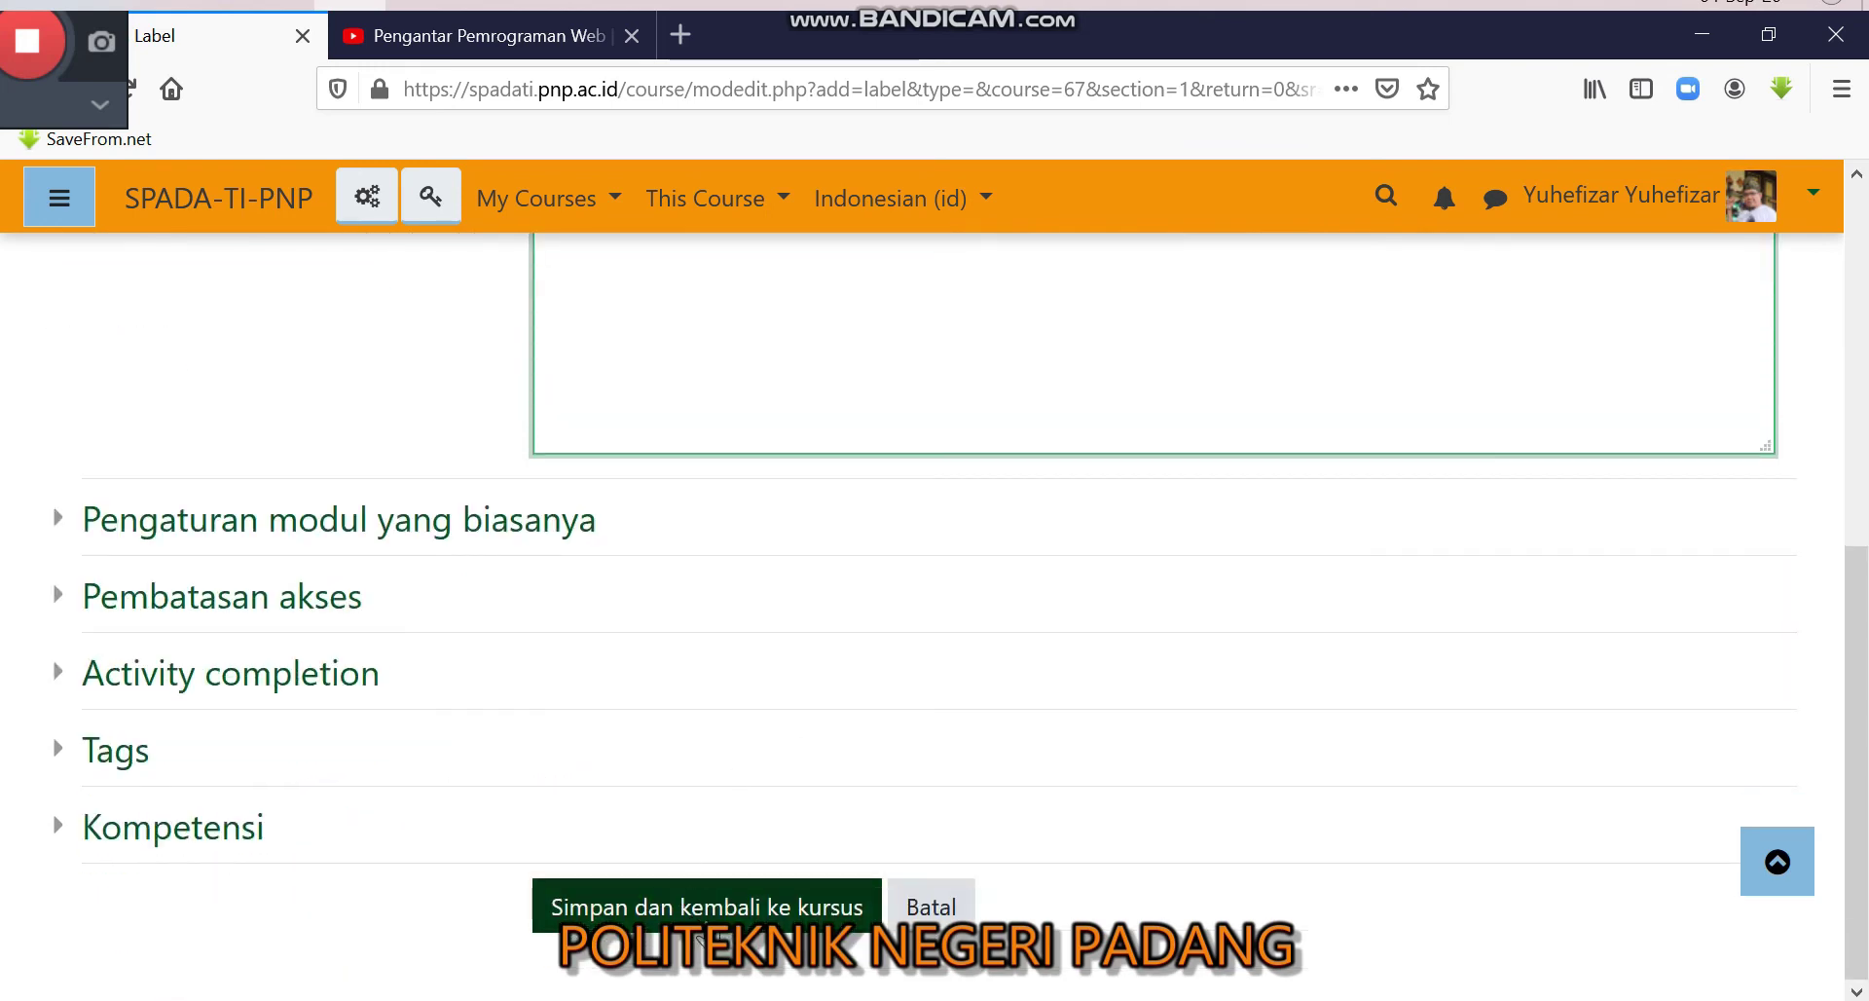
left_click(699, 902)
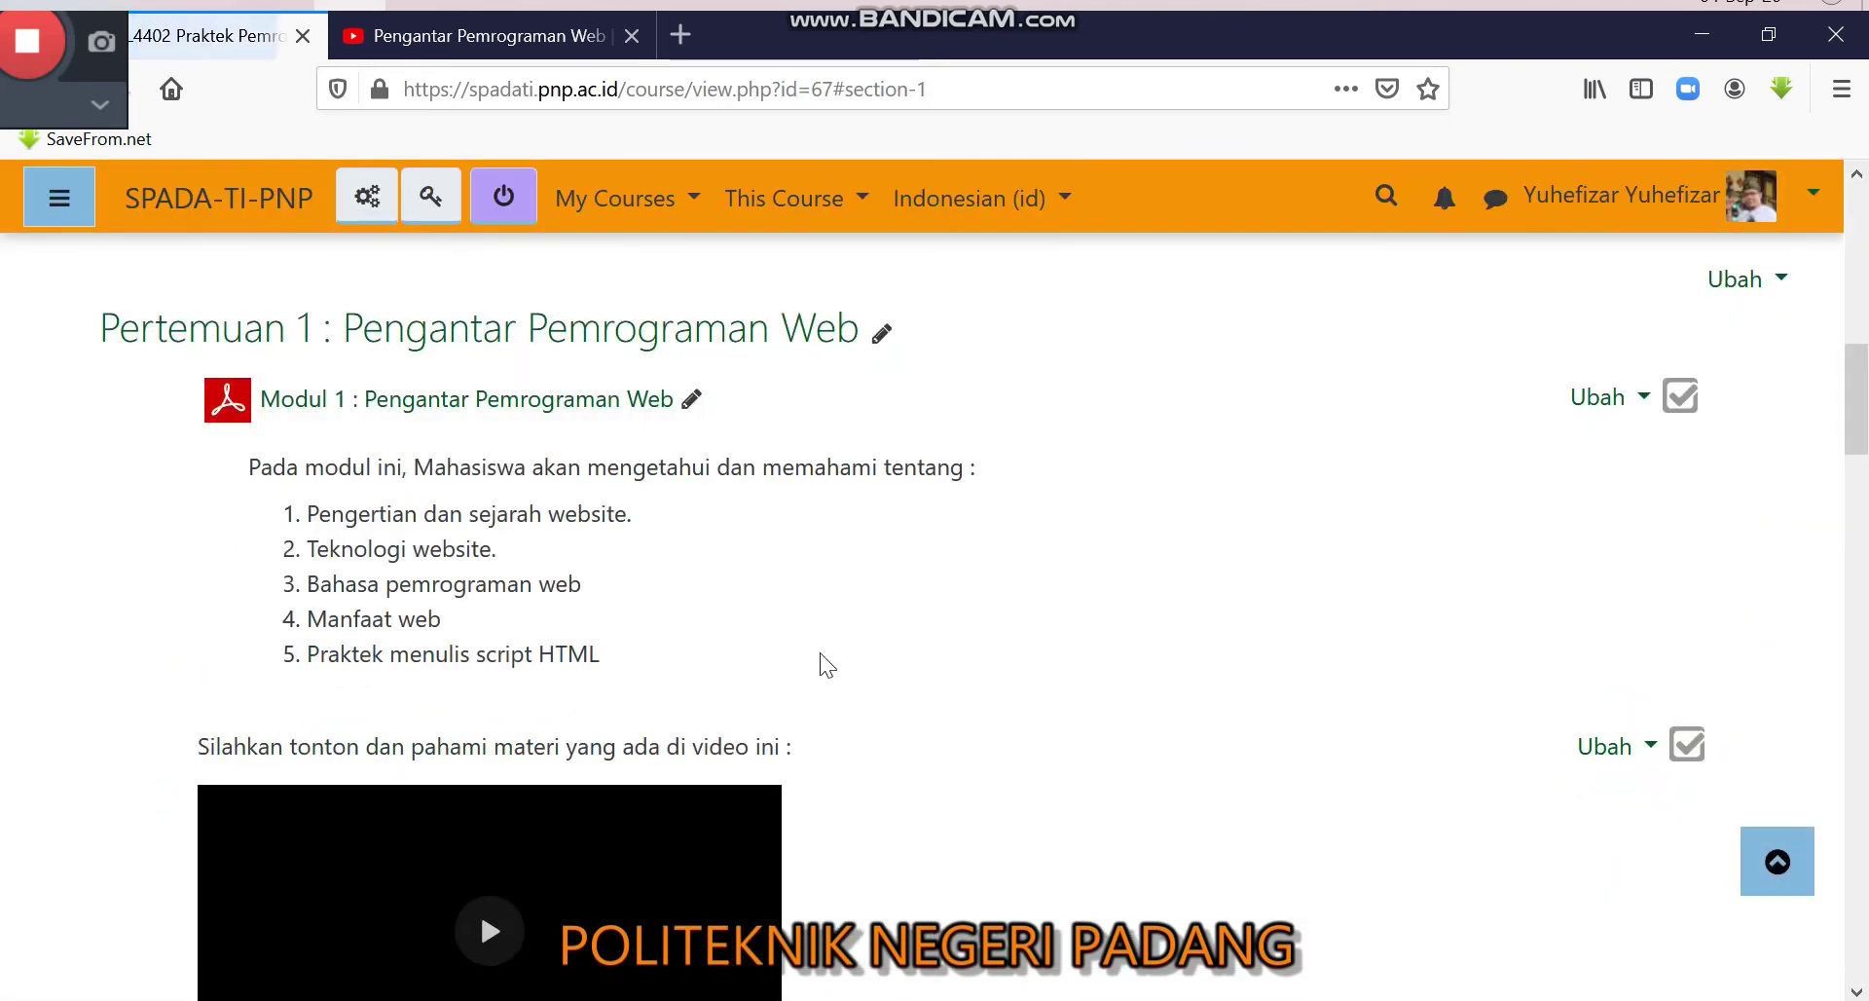
Step: Play the audio recording under the reference links in Pertemuan 1 and pause it
scroll(896, 614, "down", 3)
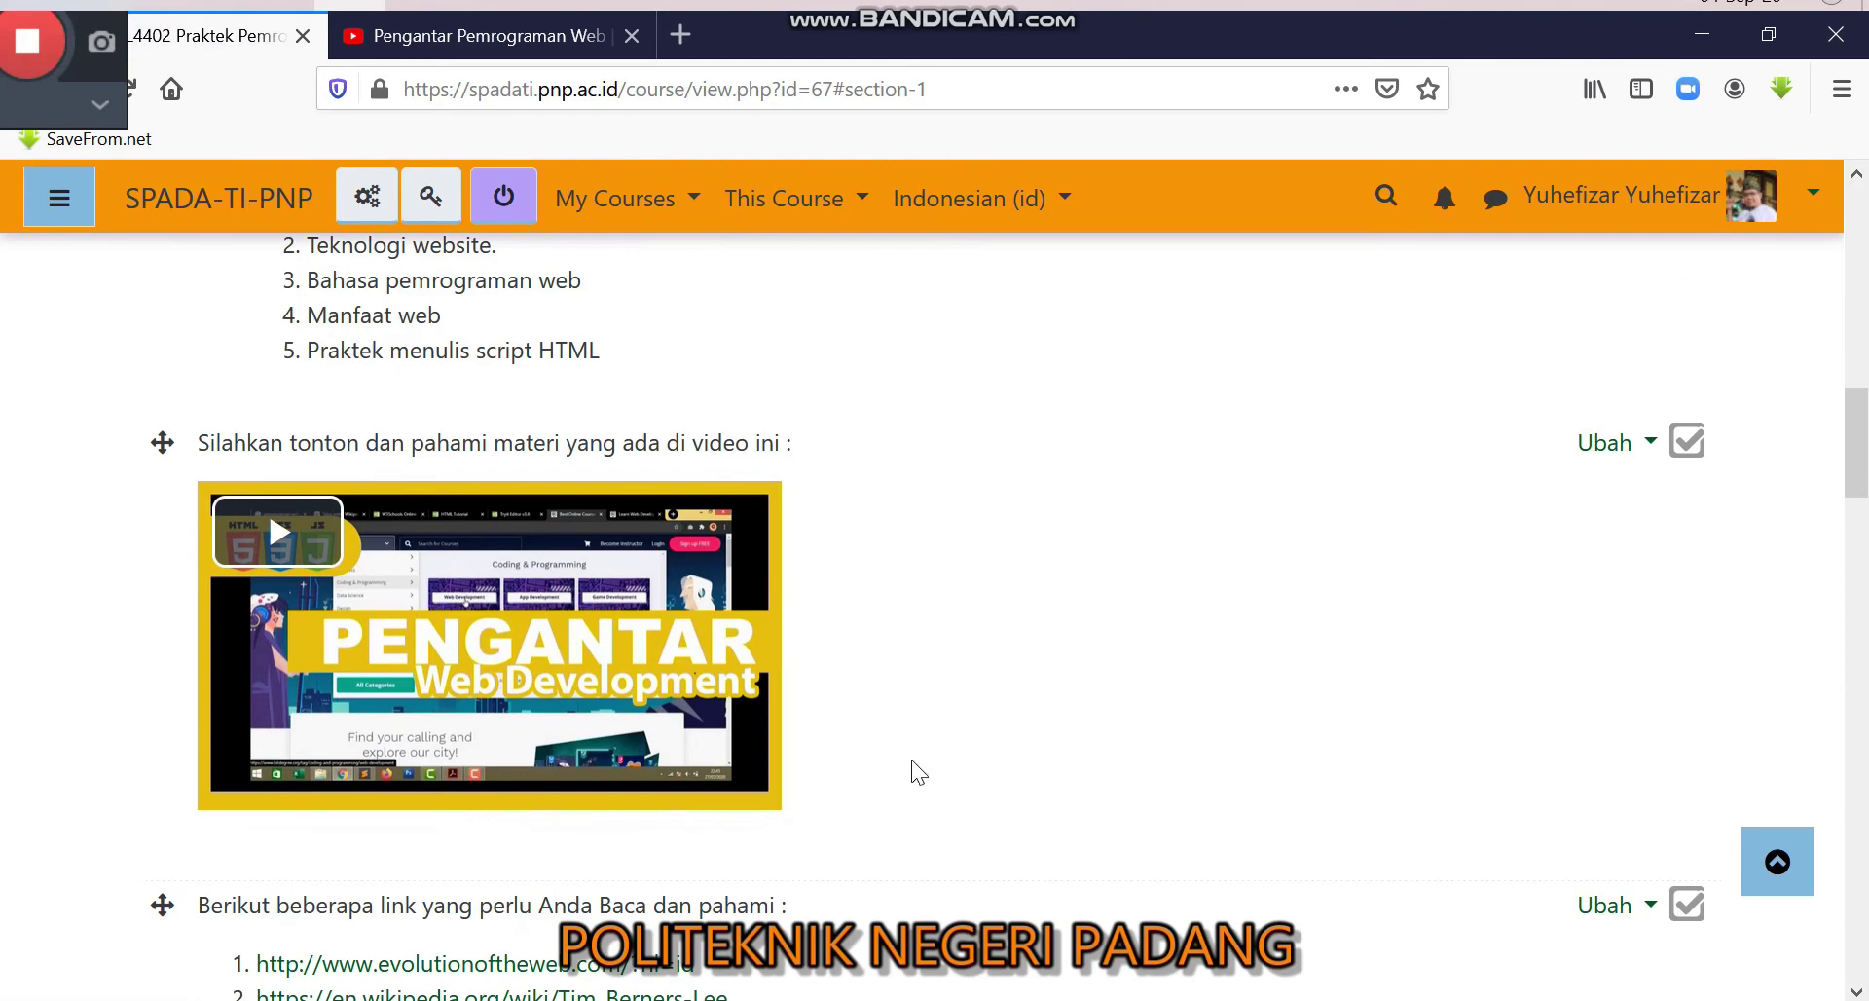
scroll(606, 755, "down", 3)
scroll(542, 603, "up", 3)
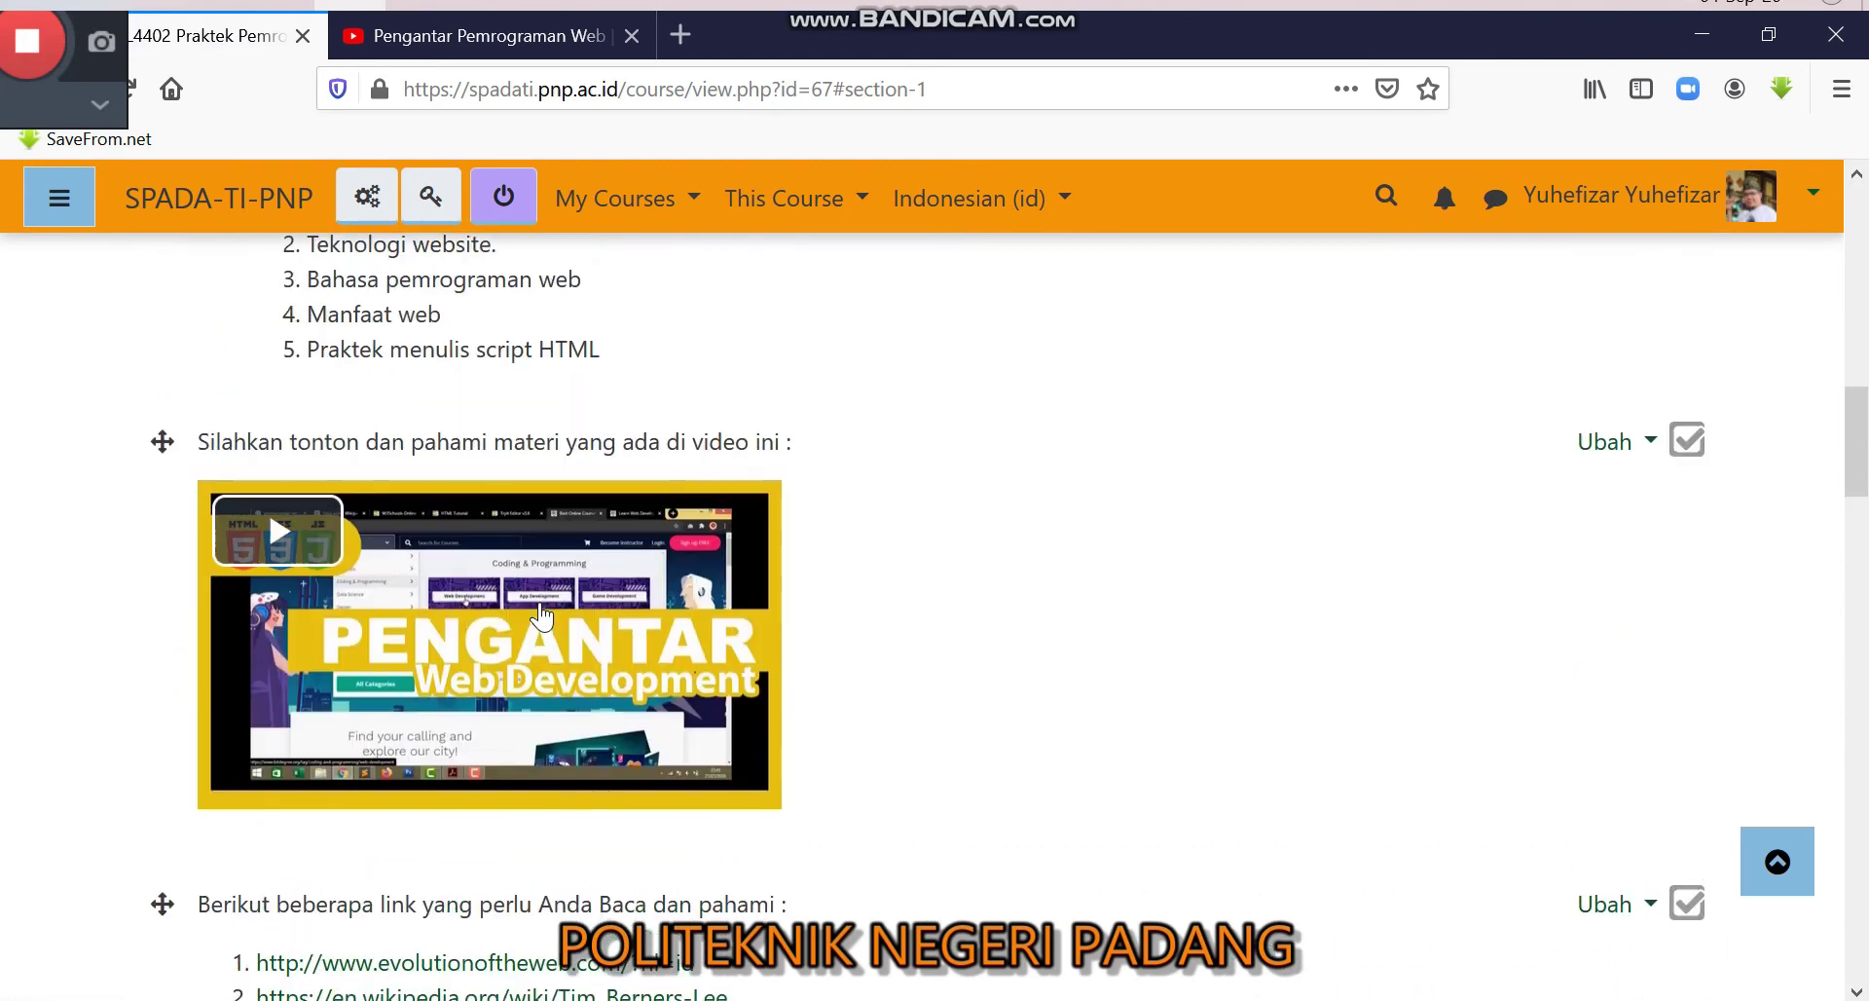
scroll(521, 667, "down", 5)
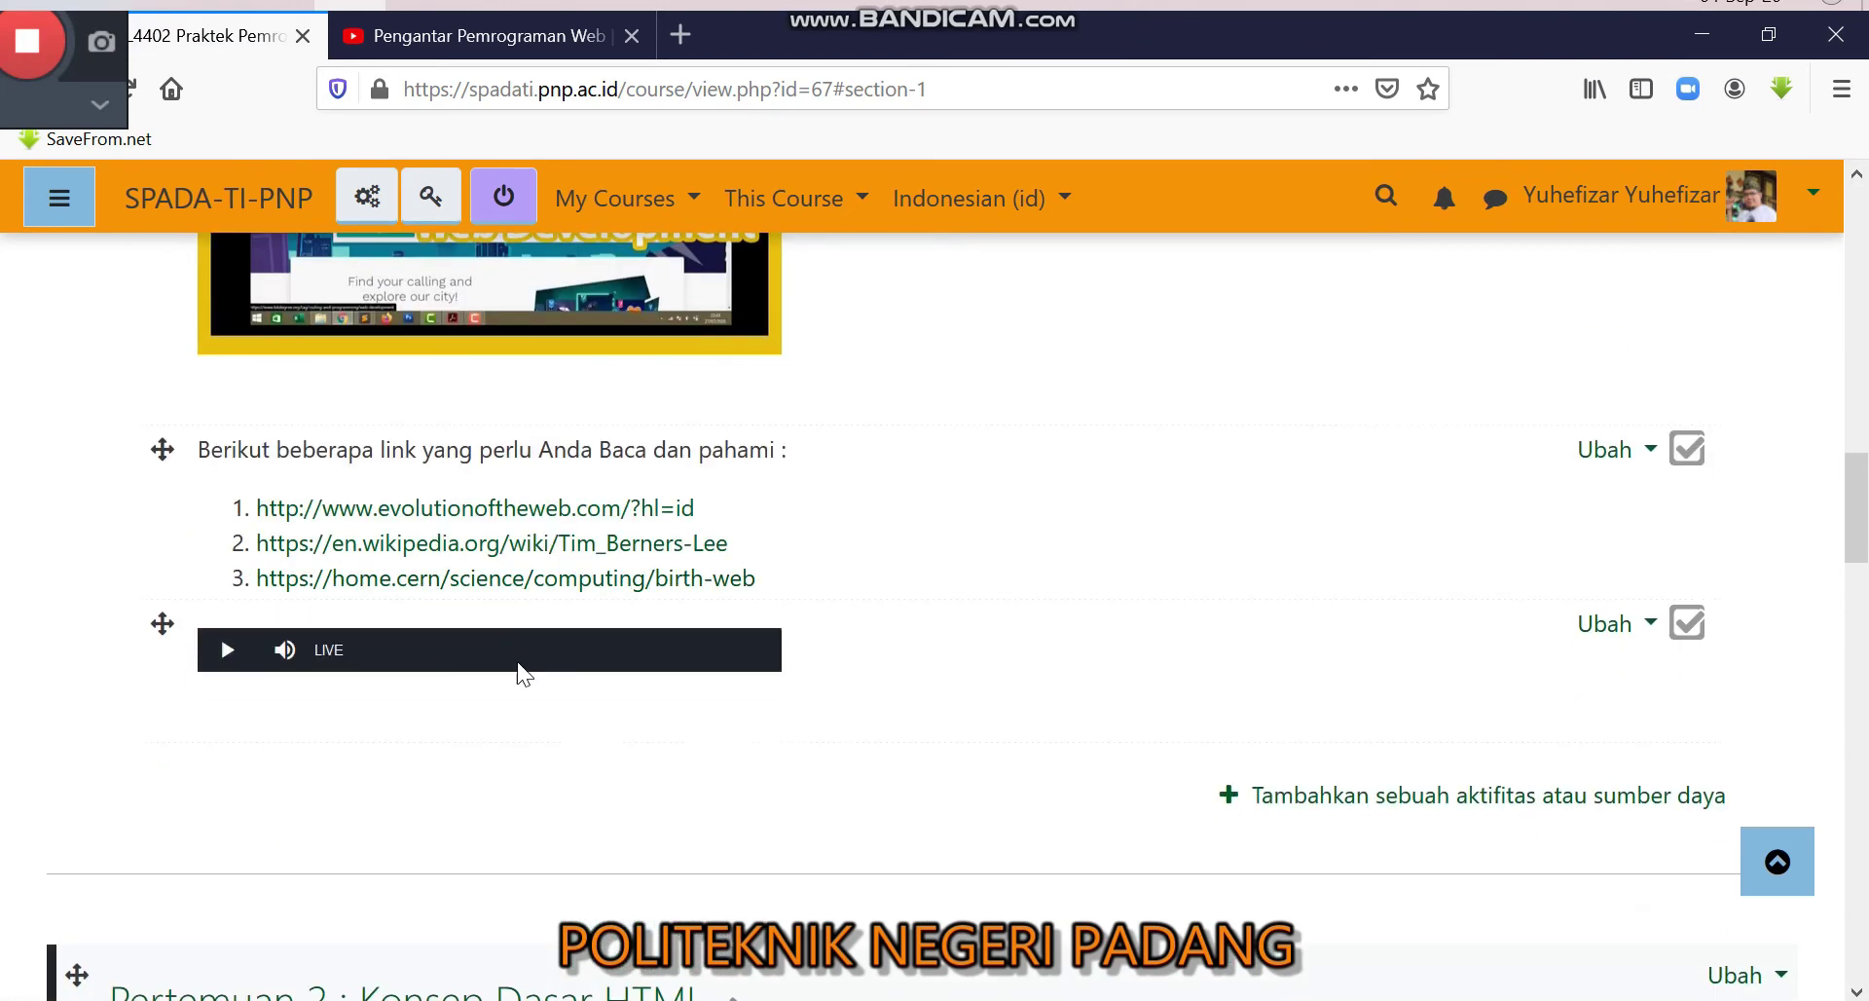
left_click(227, 650)
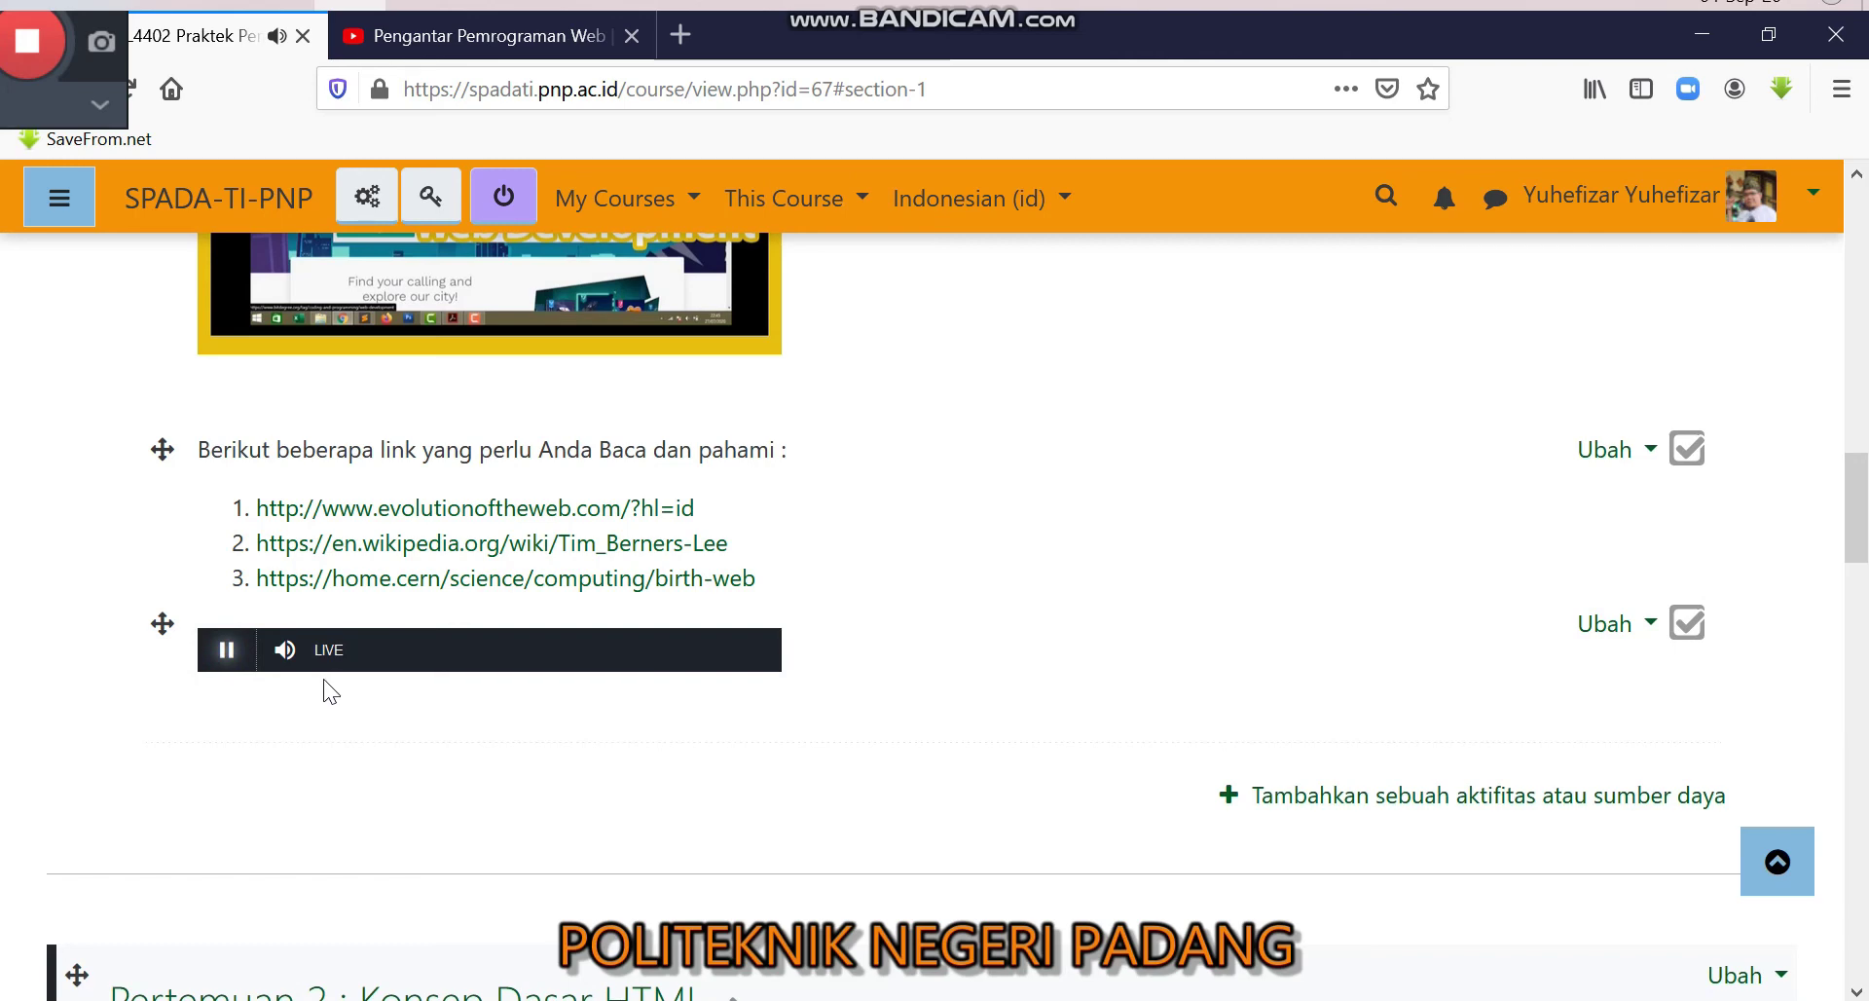
left_click(227, 658)
Step: Start another Label resource below the audio recording in Pertemuan 1
scroll(854, 504, "down", 2)
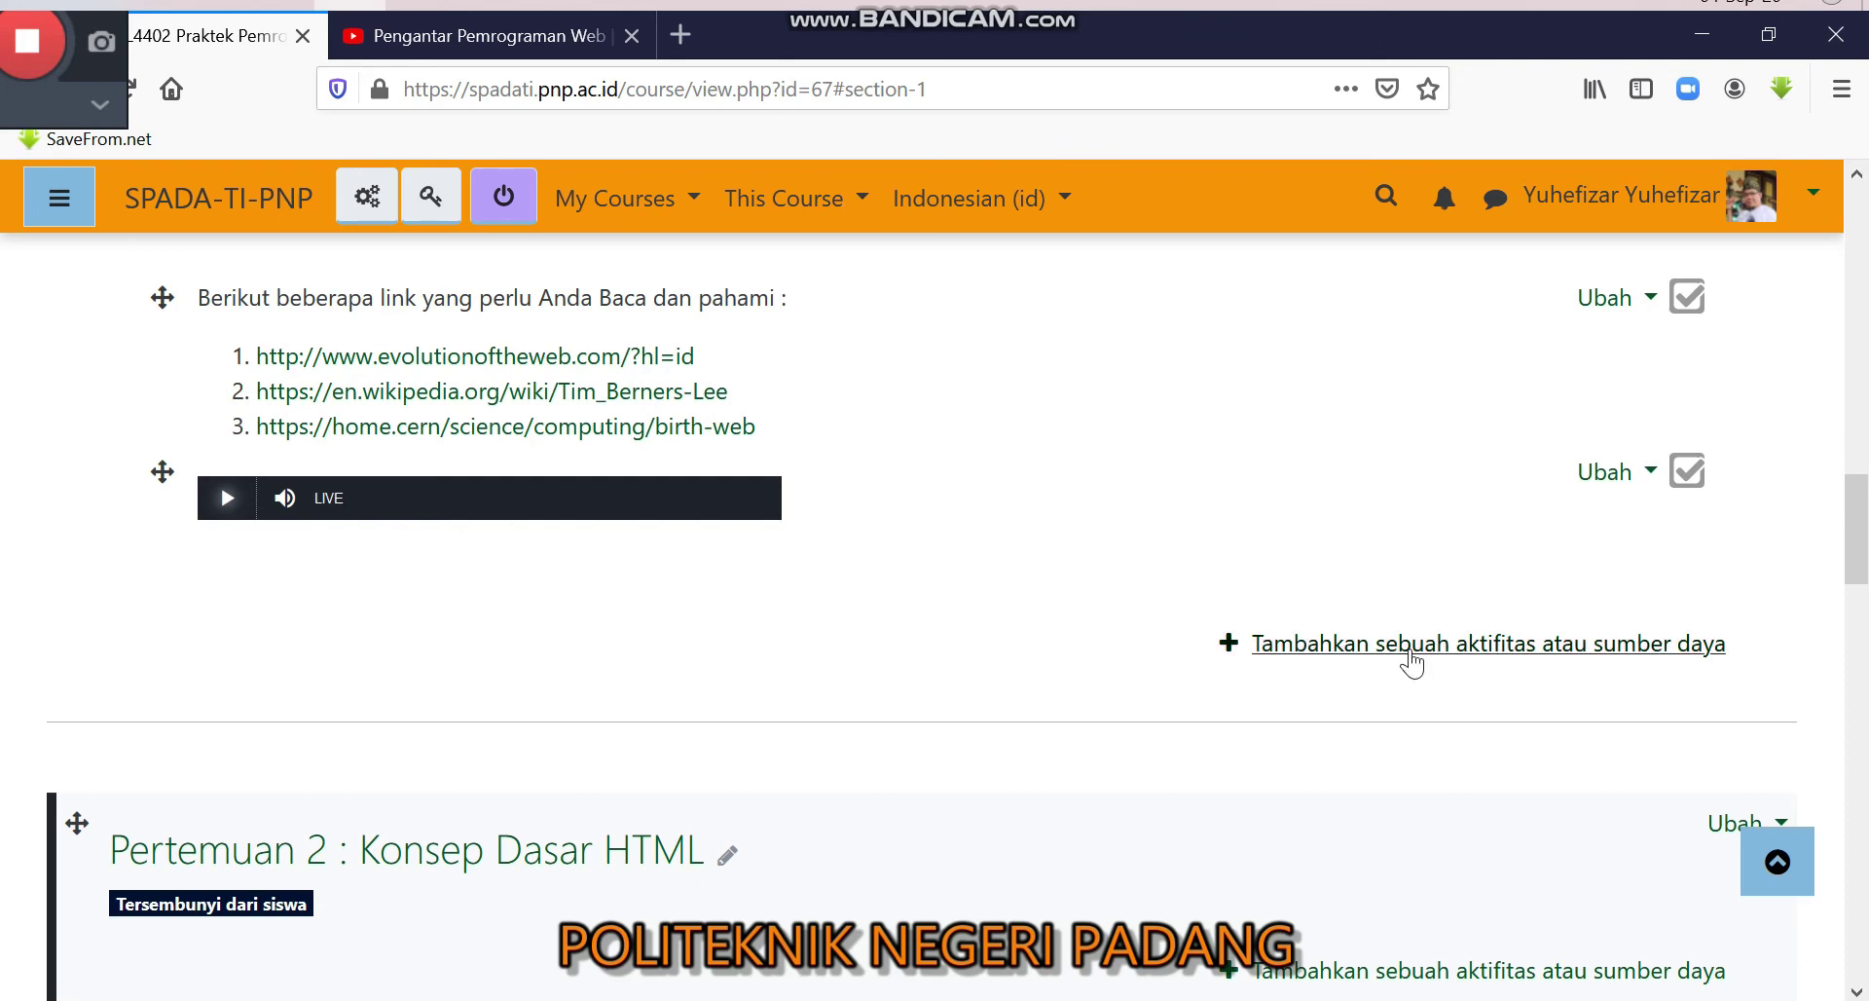
left_click(1409, 650)
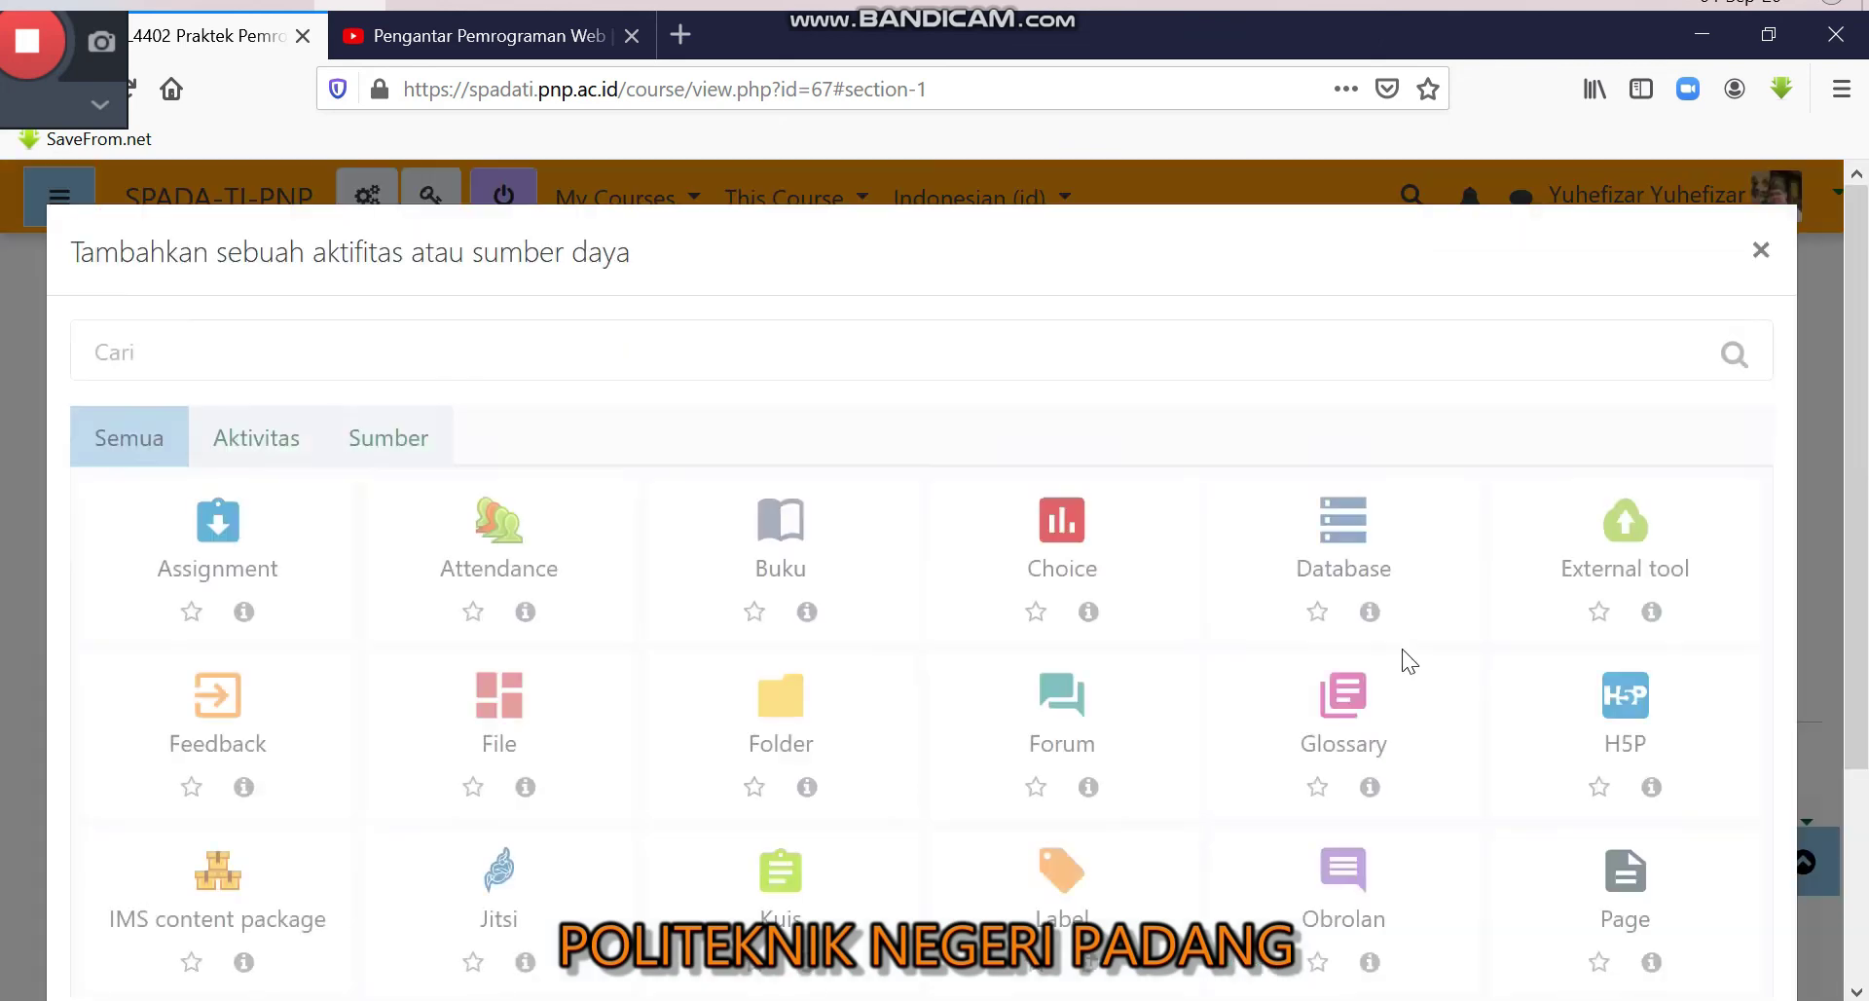
left_click(407, 440)
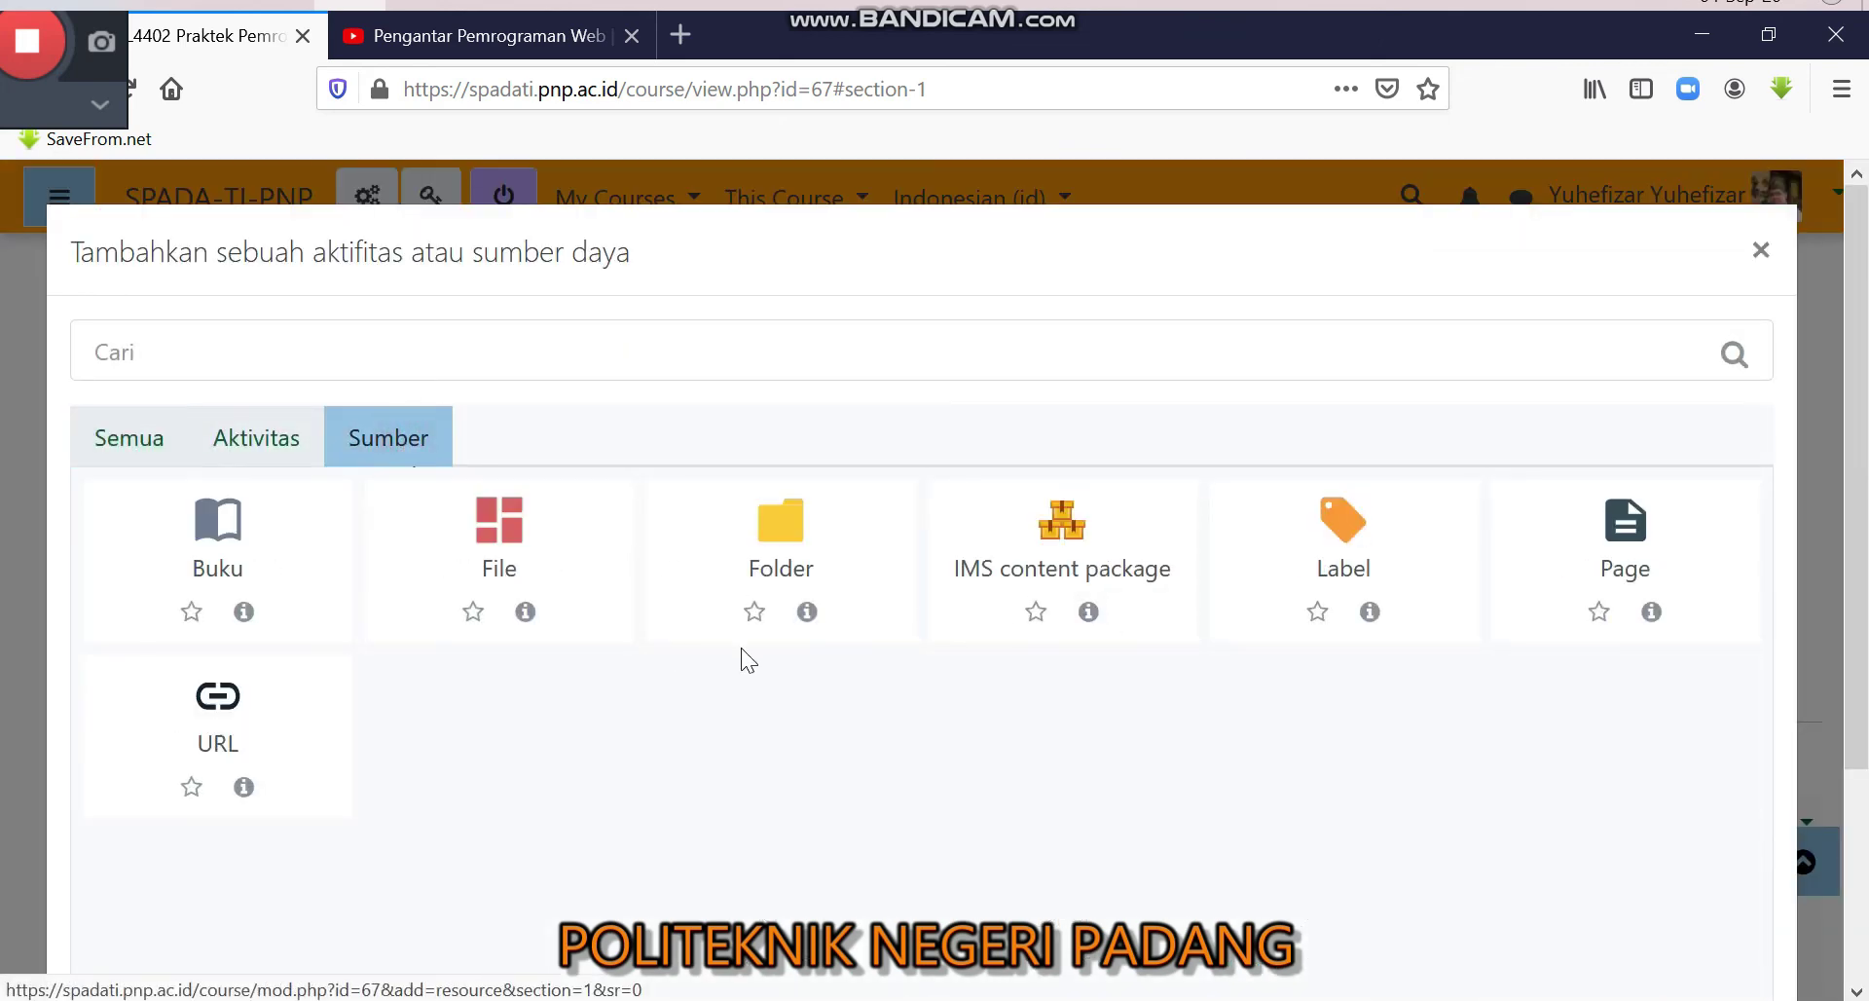
left_click(1346, 569)
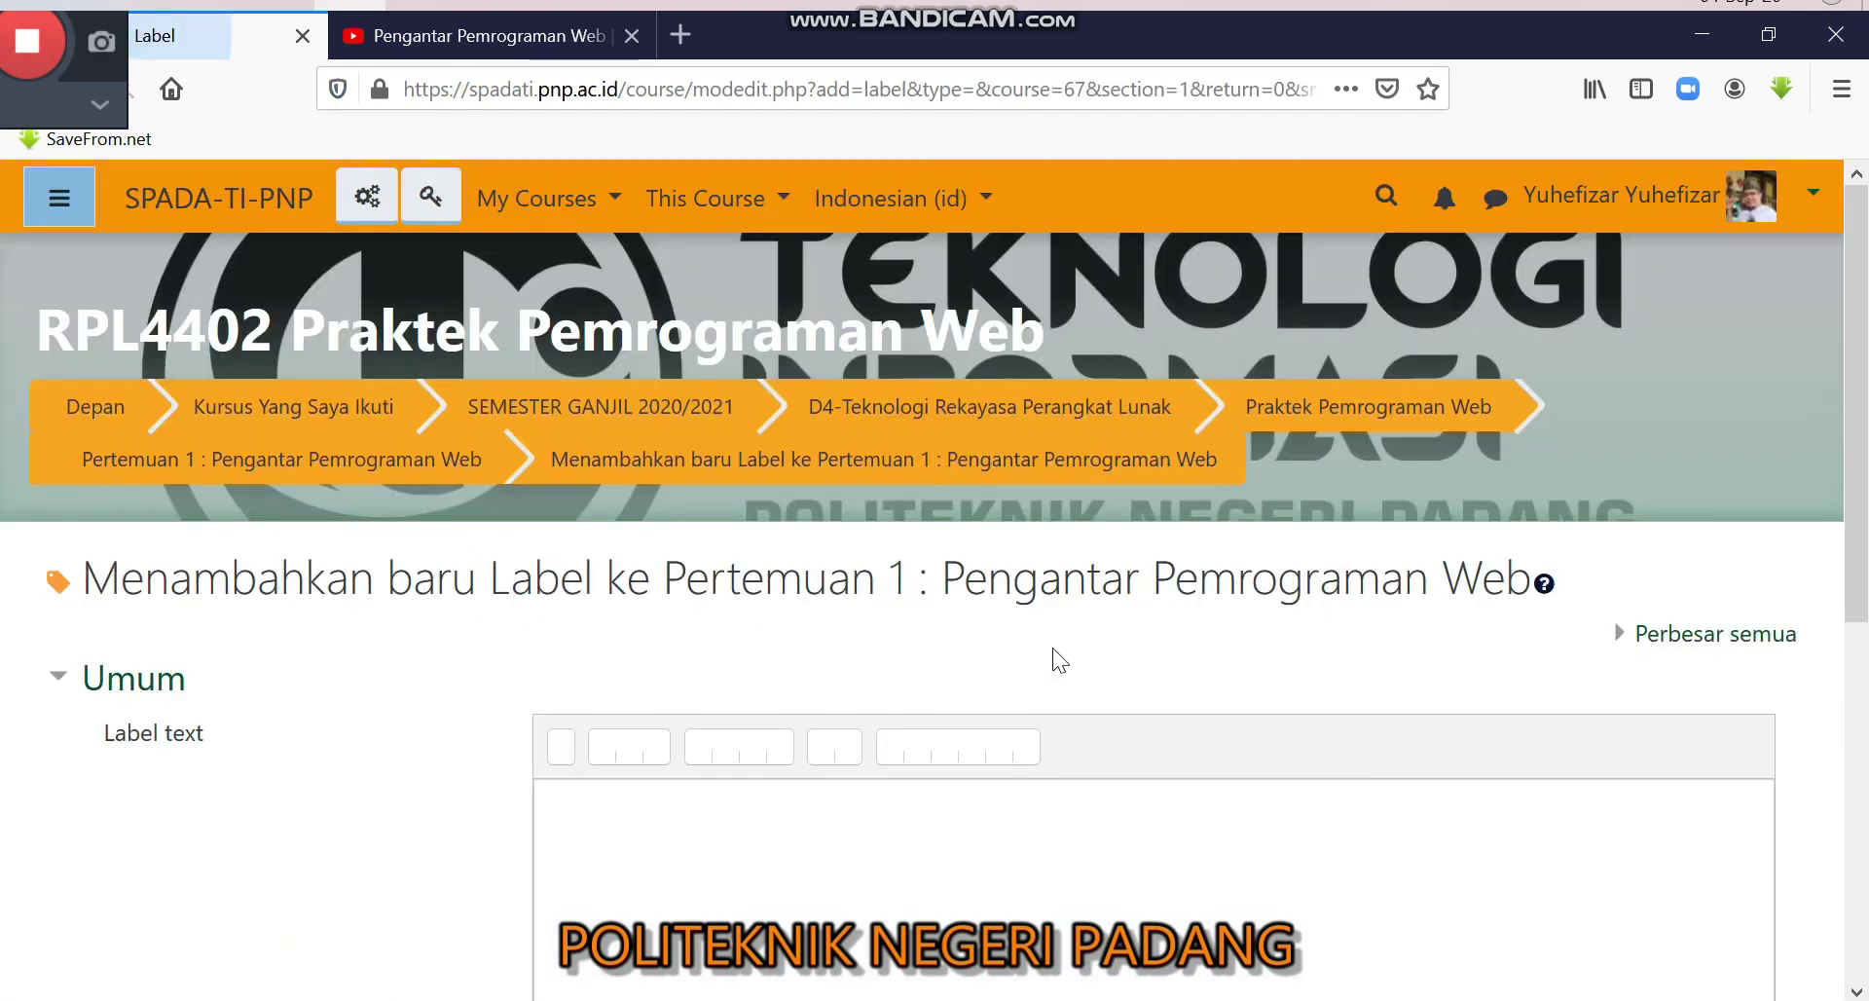
scroll(1134, 873, "down", 3)
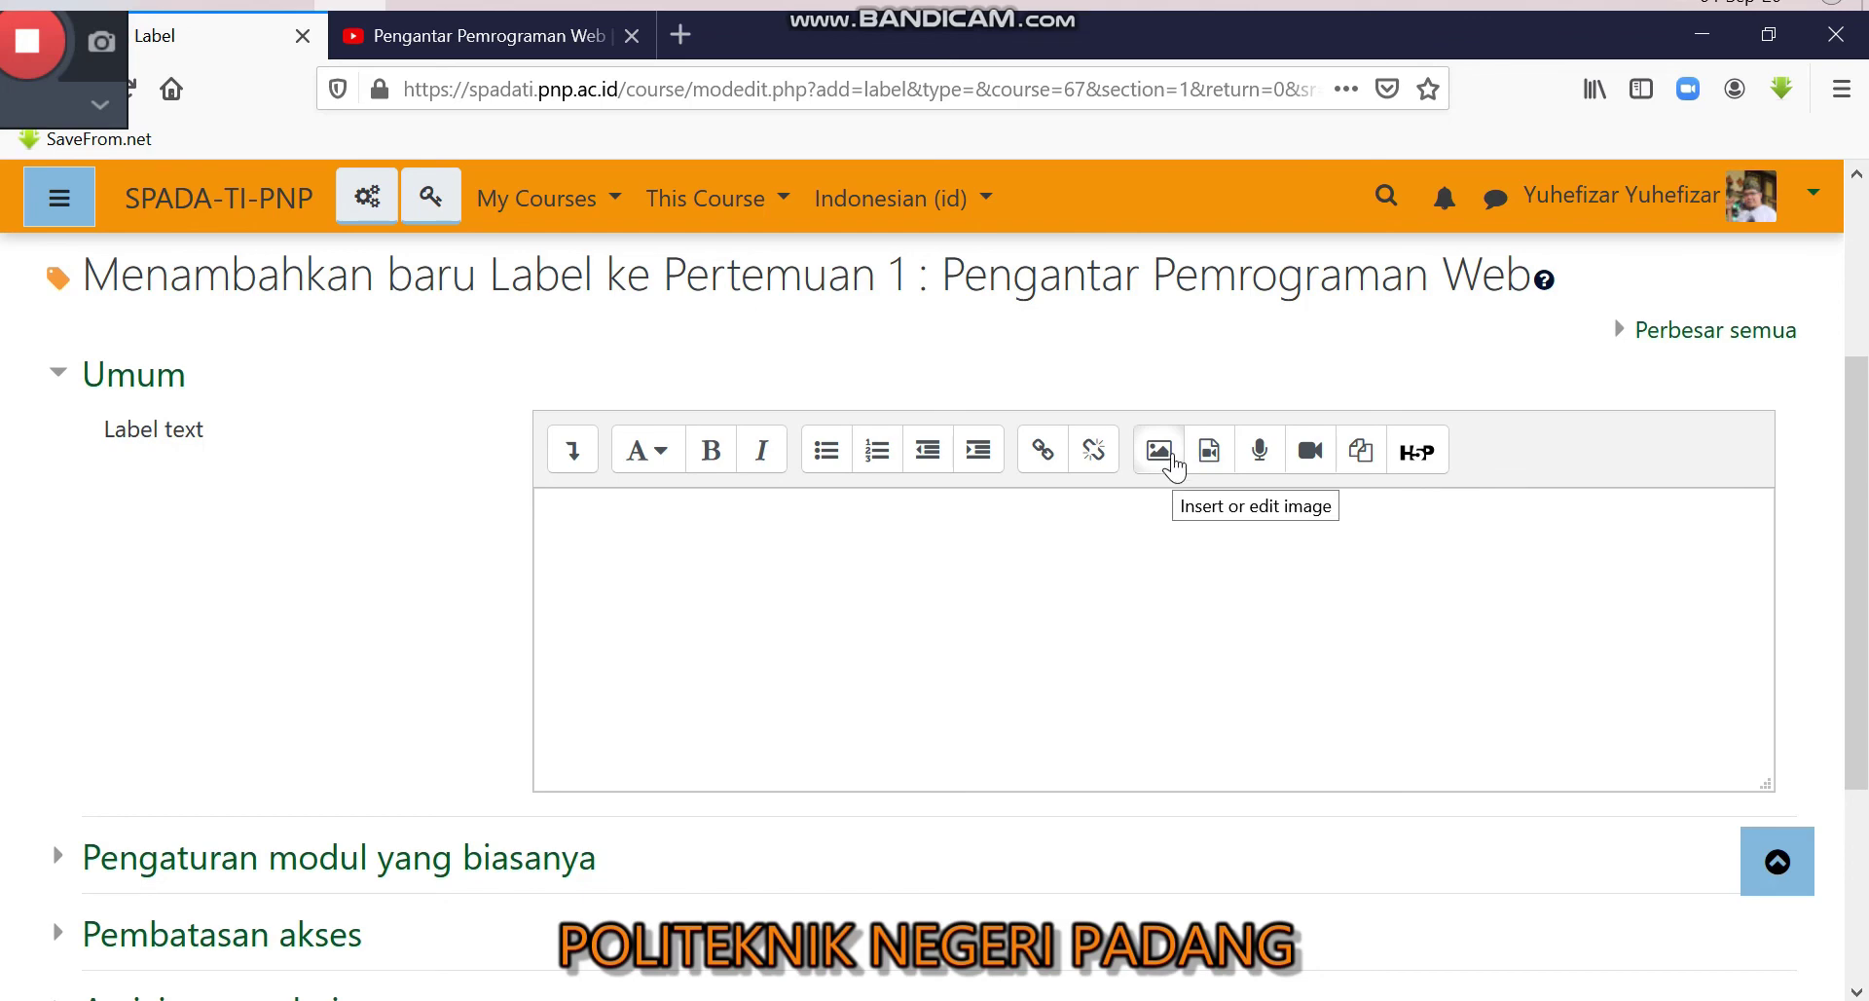
Step: Upload the GIF "Skill Yang Jarang Dimiliki Oleh Para Programmer" from the Downloads folder as the new label's image
left_click(1173, 453)
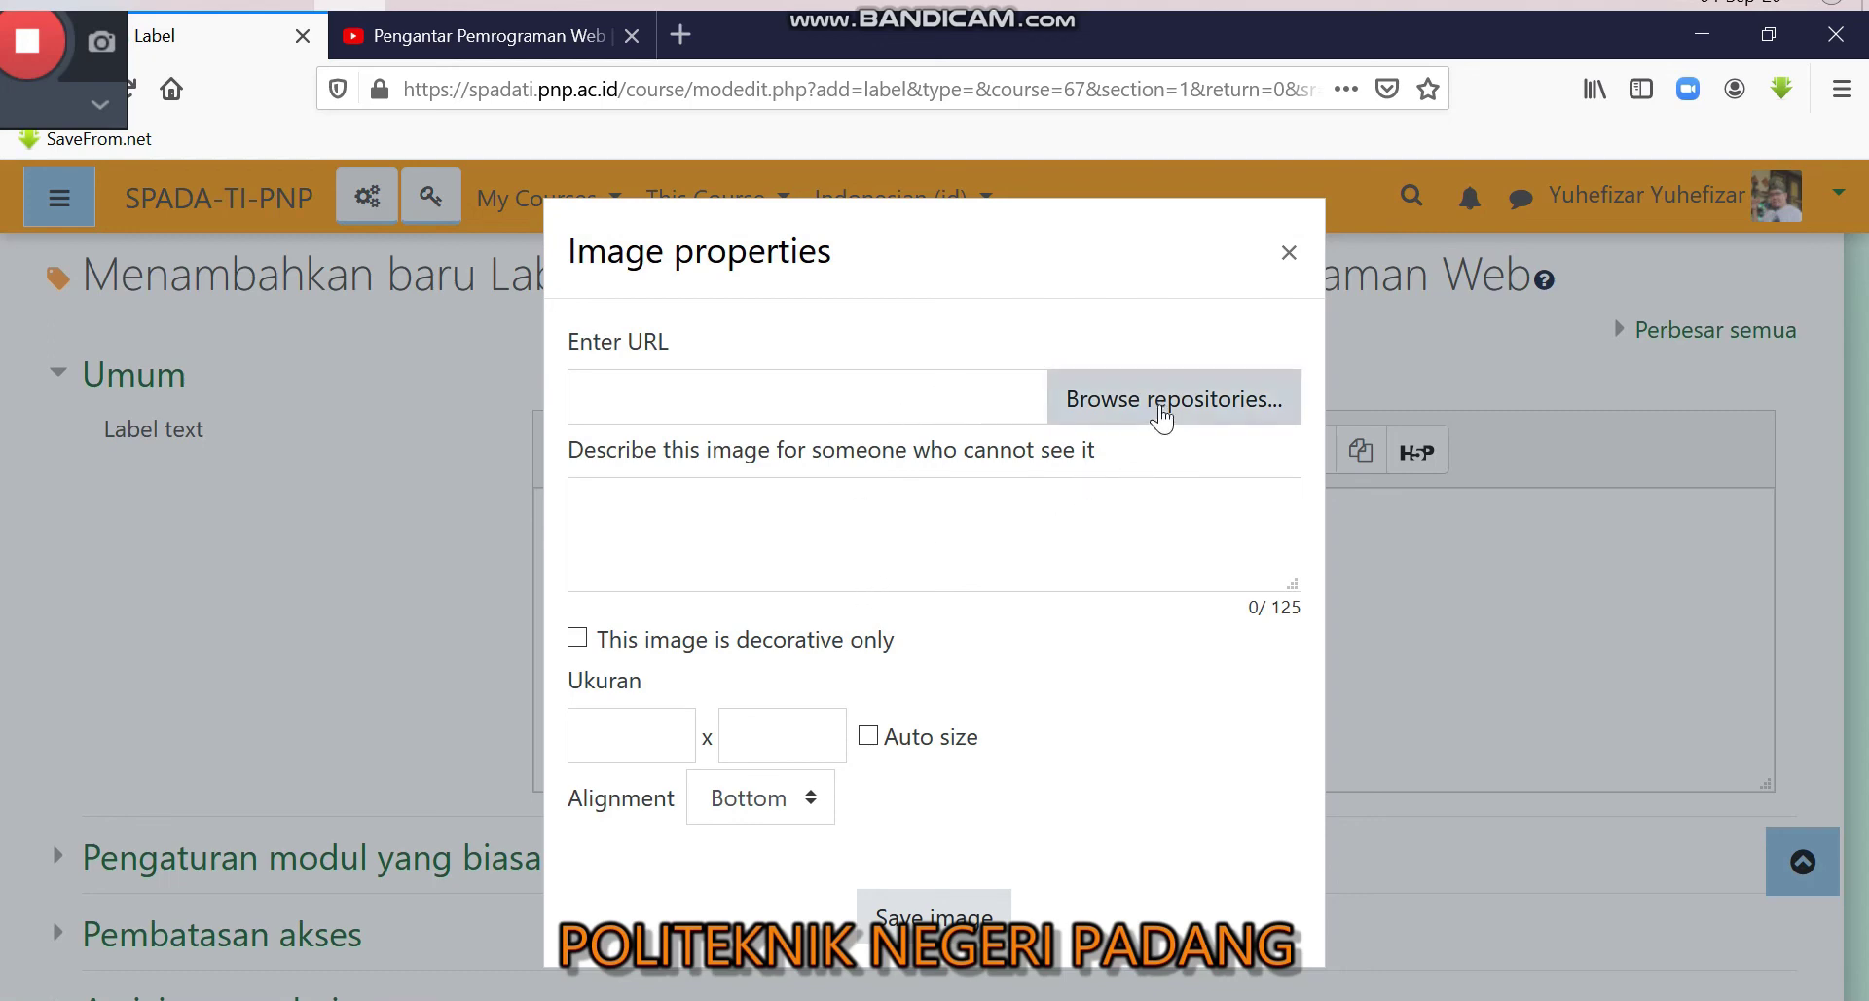
left_click(1160, 404)
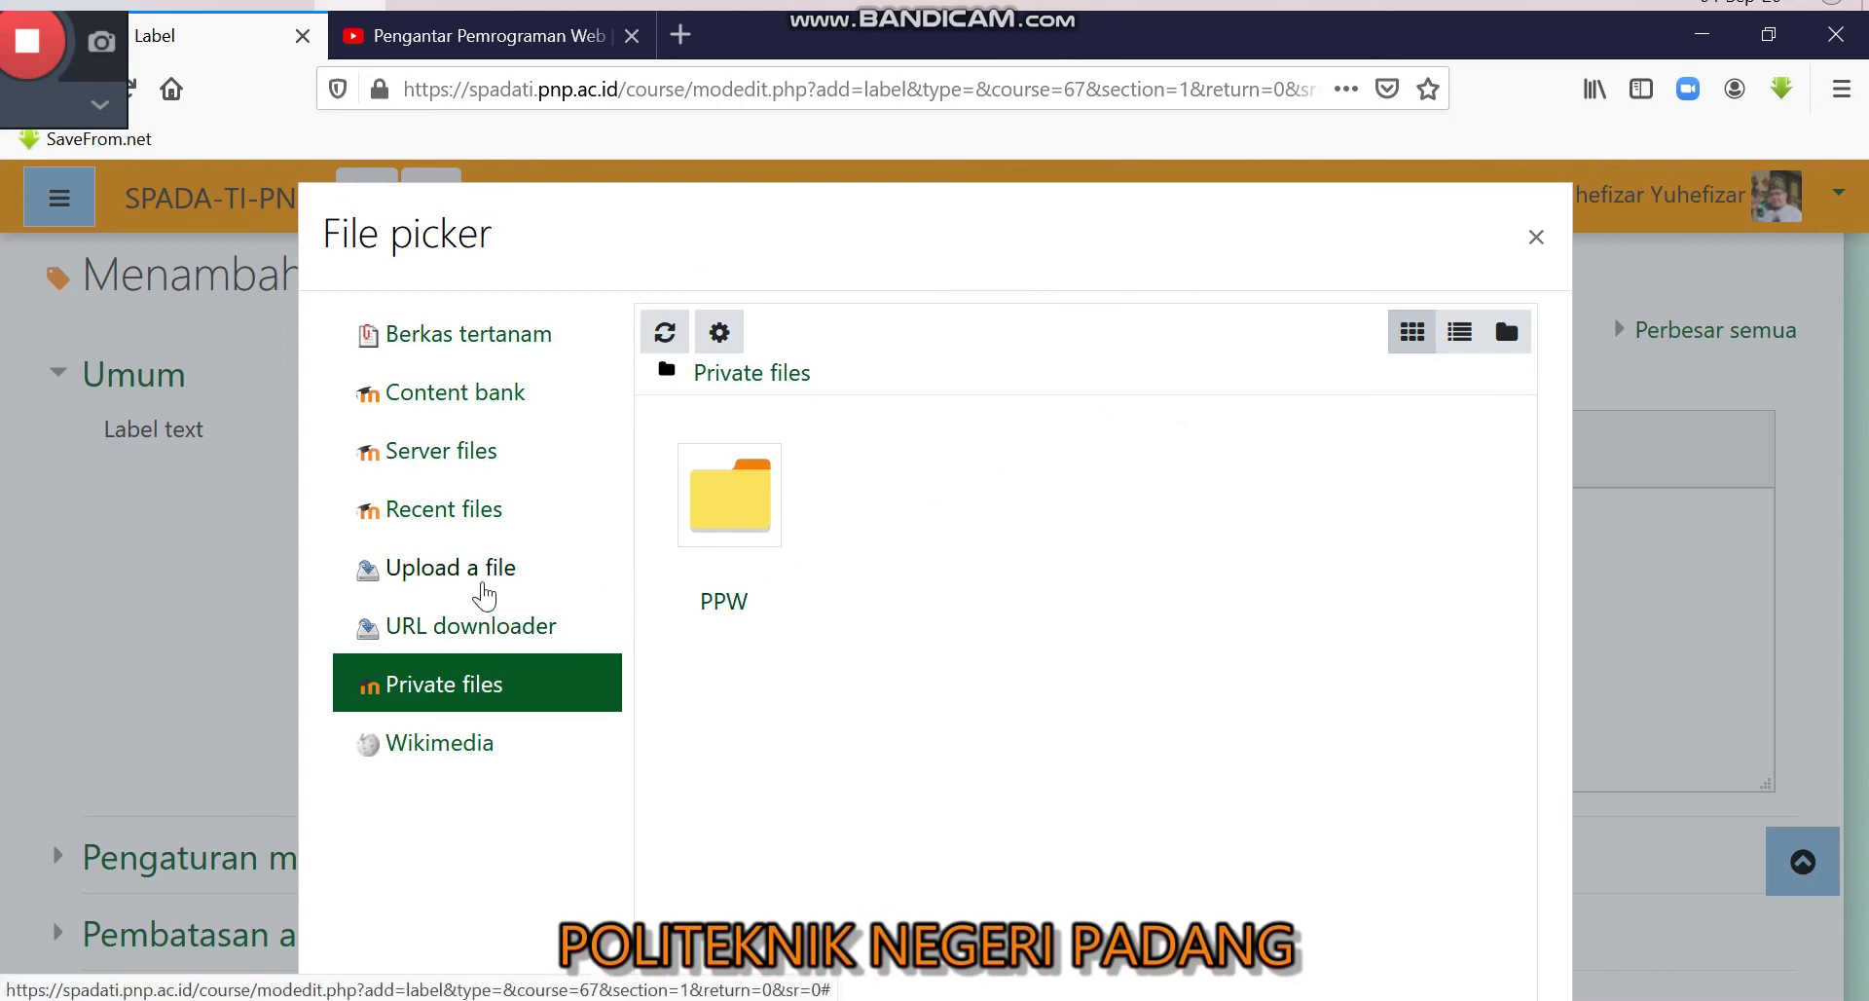
left_click(474, 575)
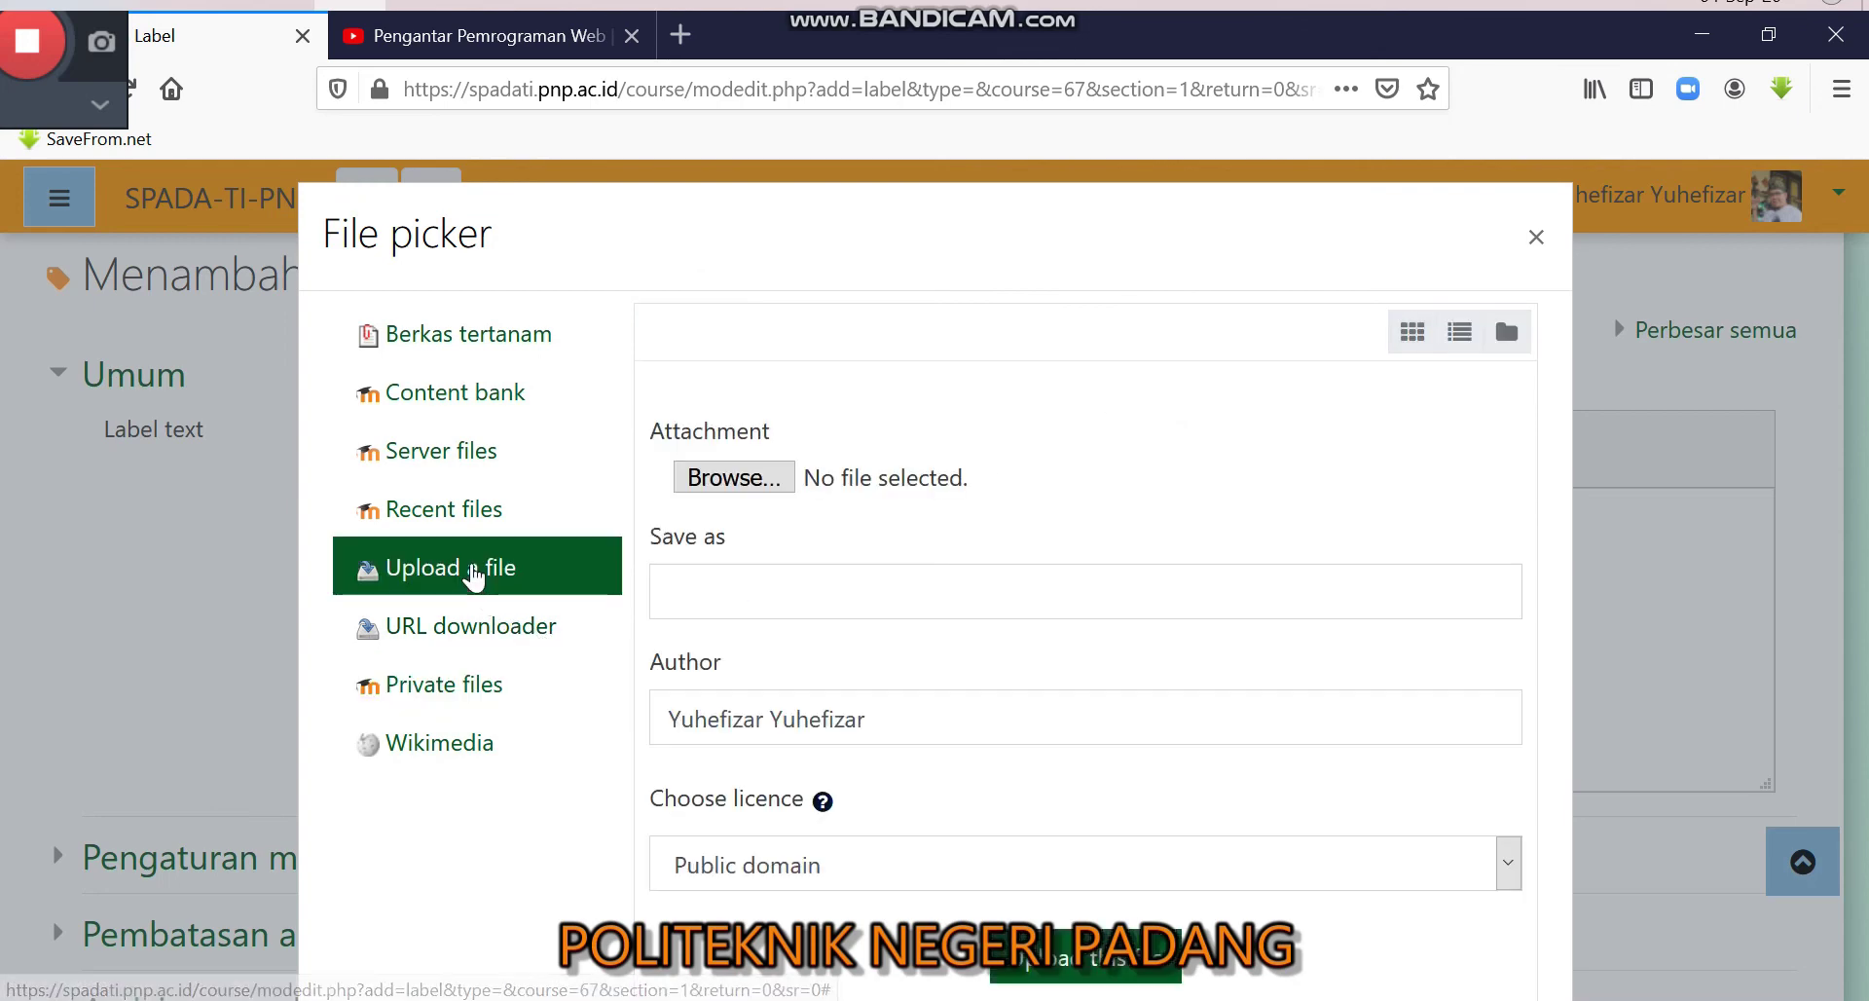
left_click(752, 481)
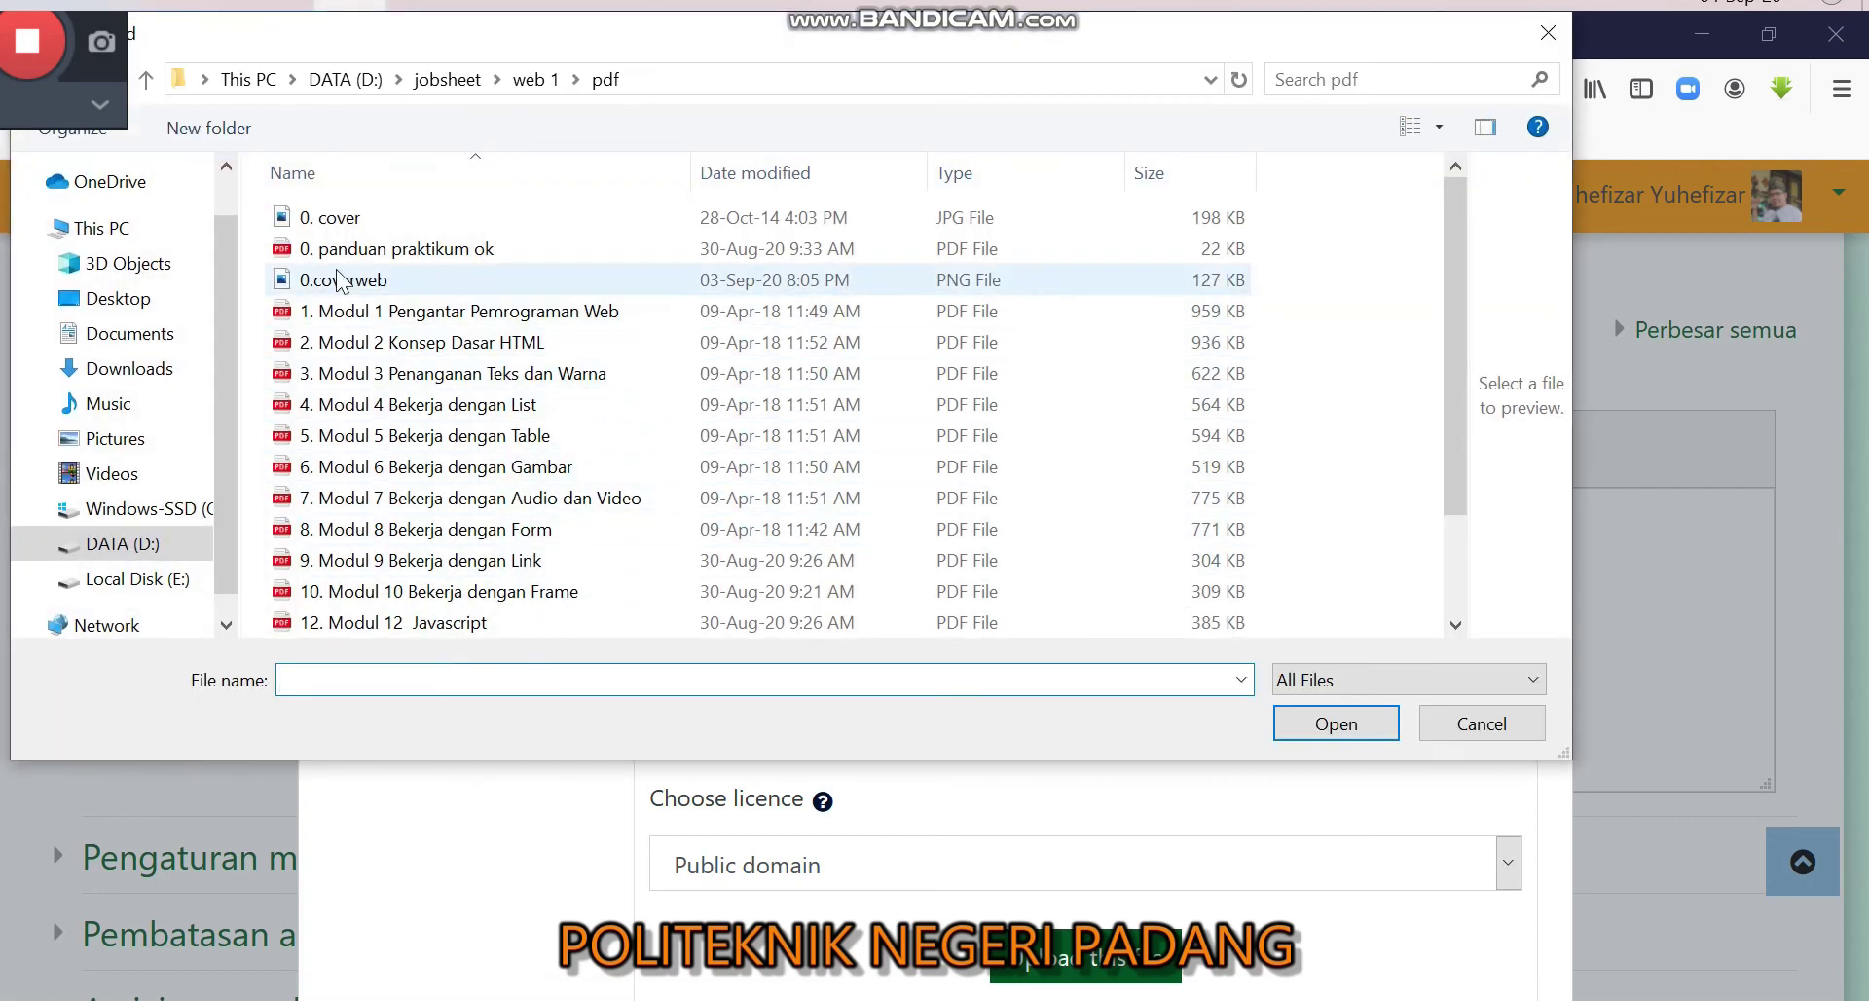
left_click(132, 372)
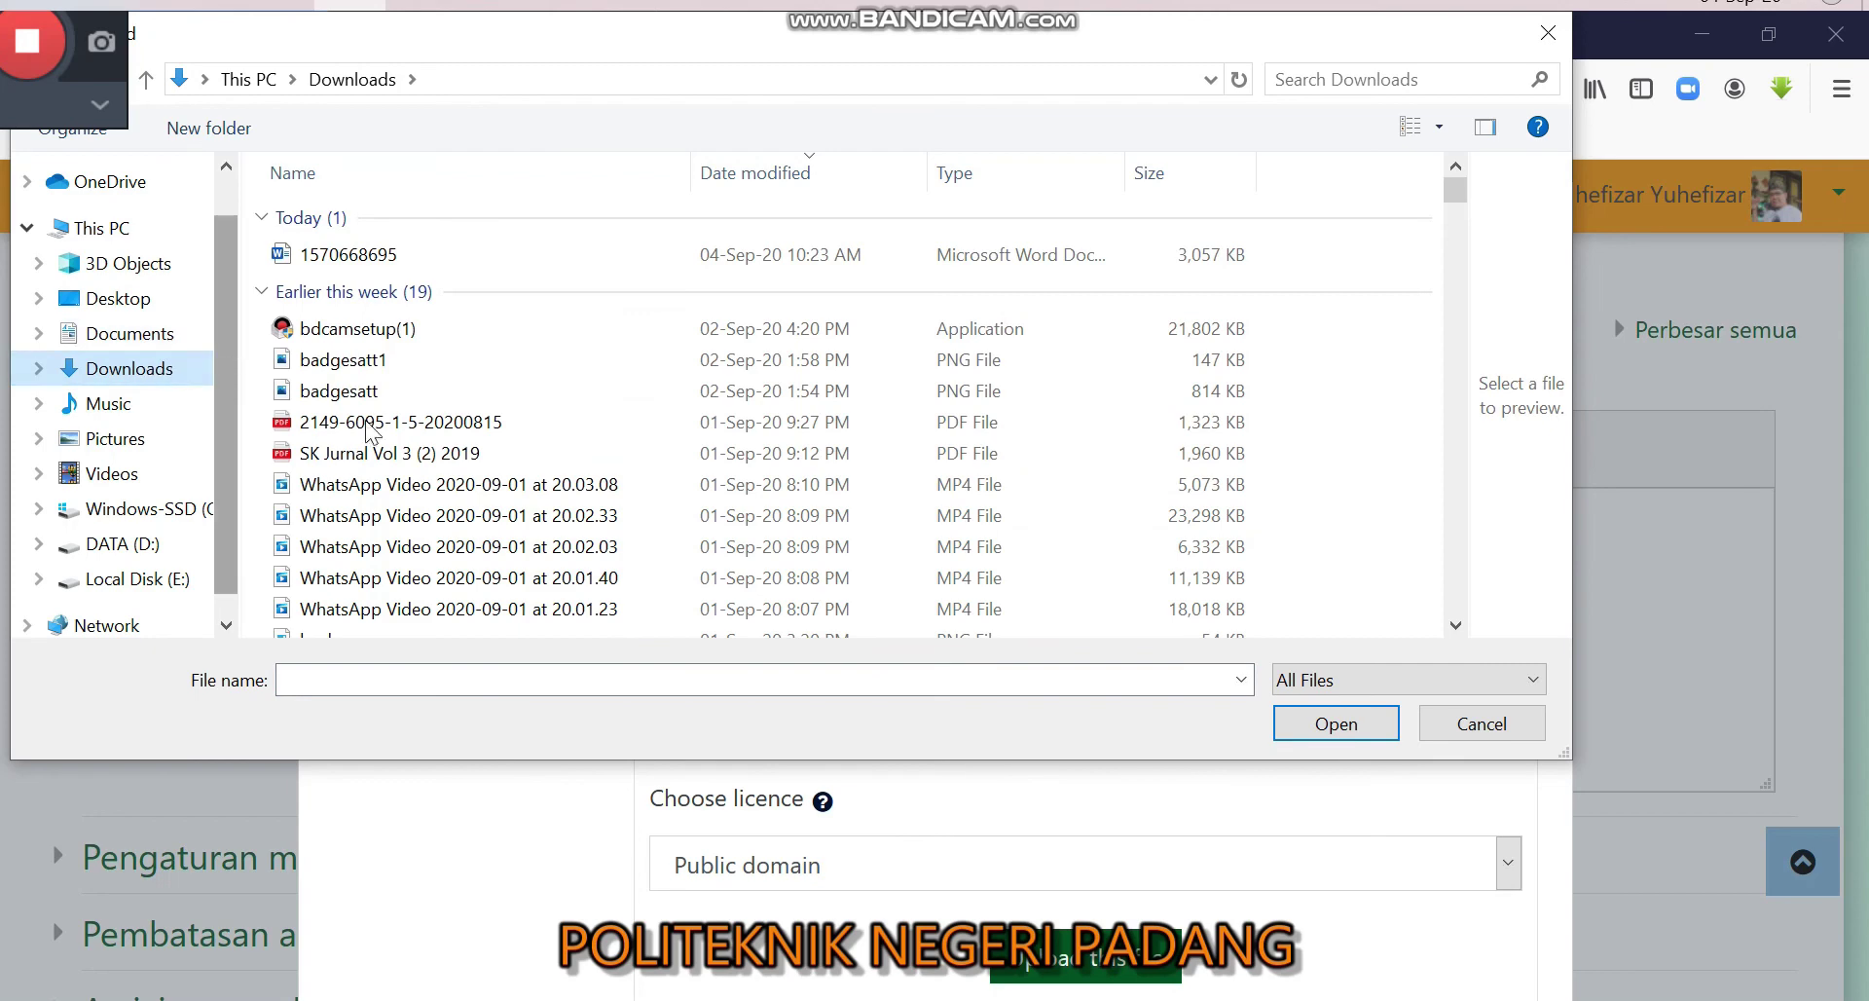
scroll(468, 440, "down", 1)
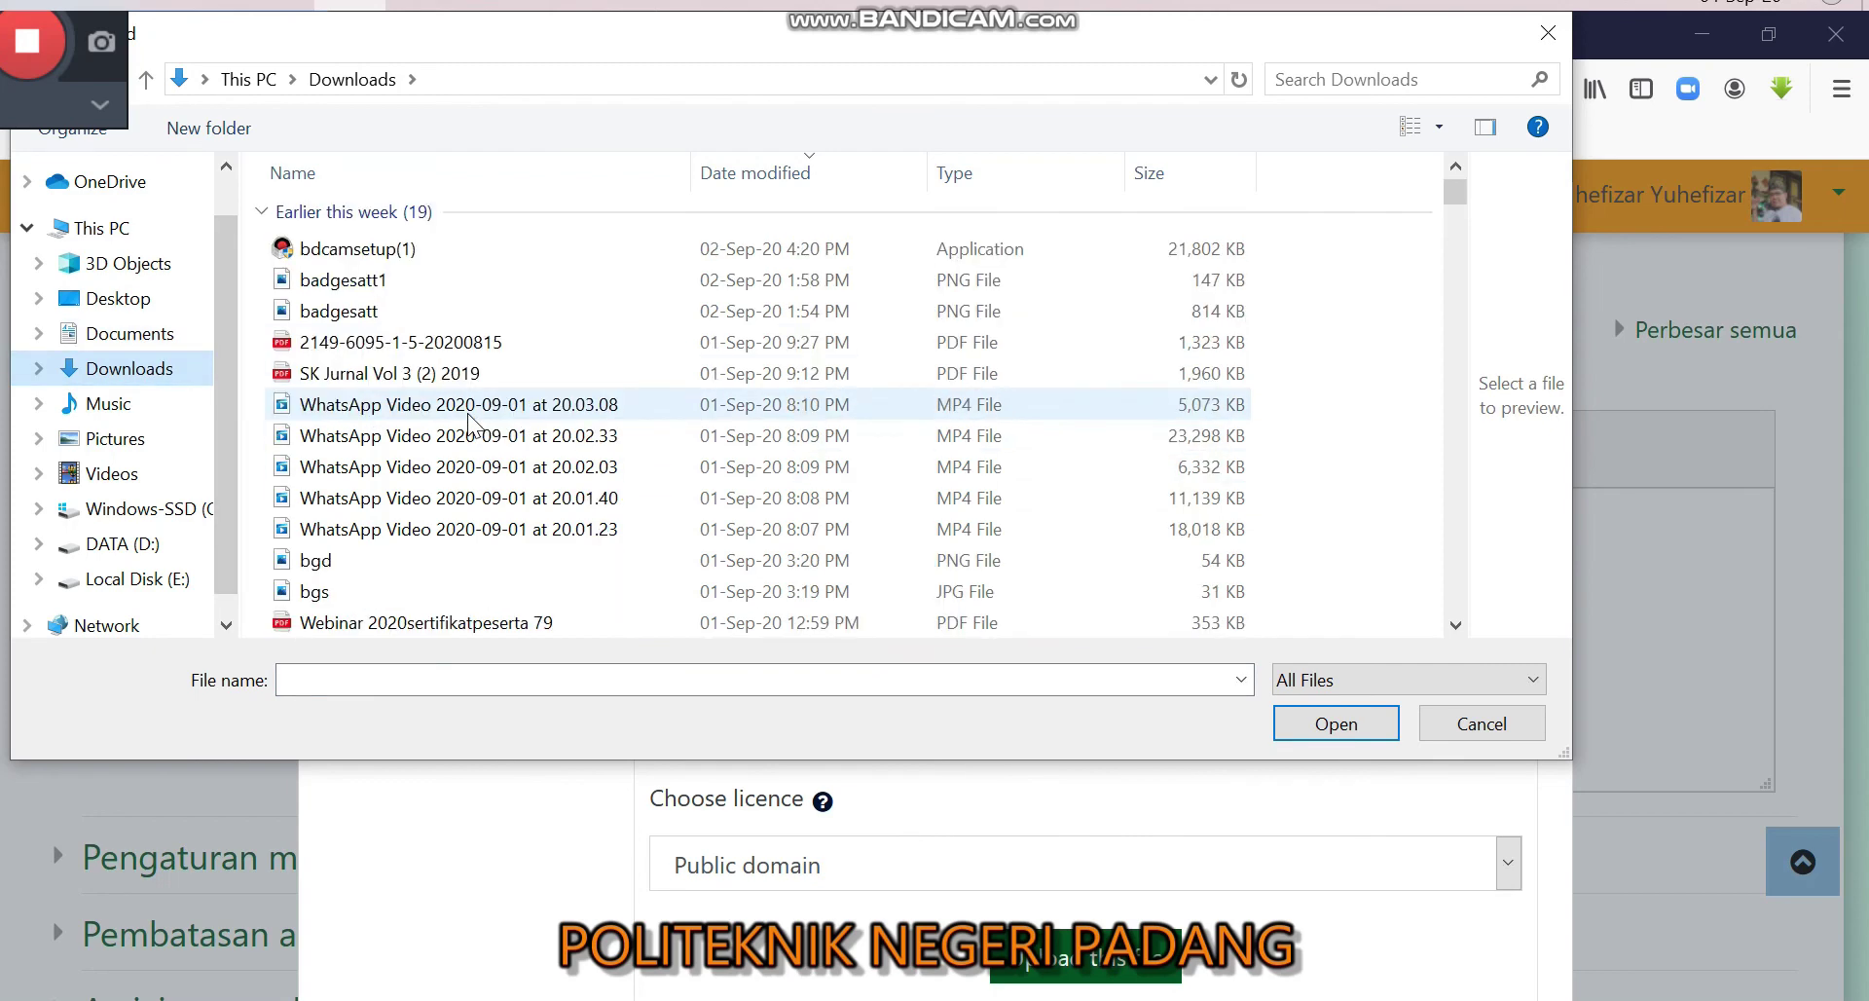
scroll(463, 438, "down", 1)
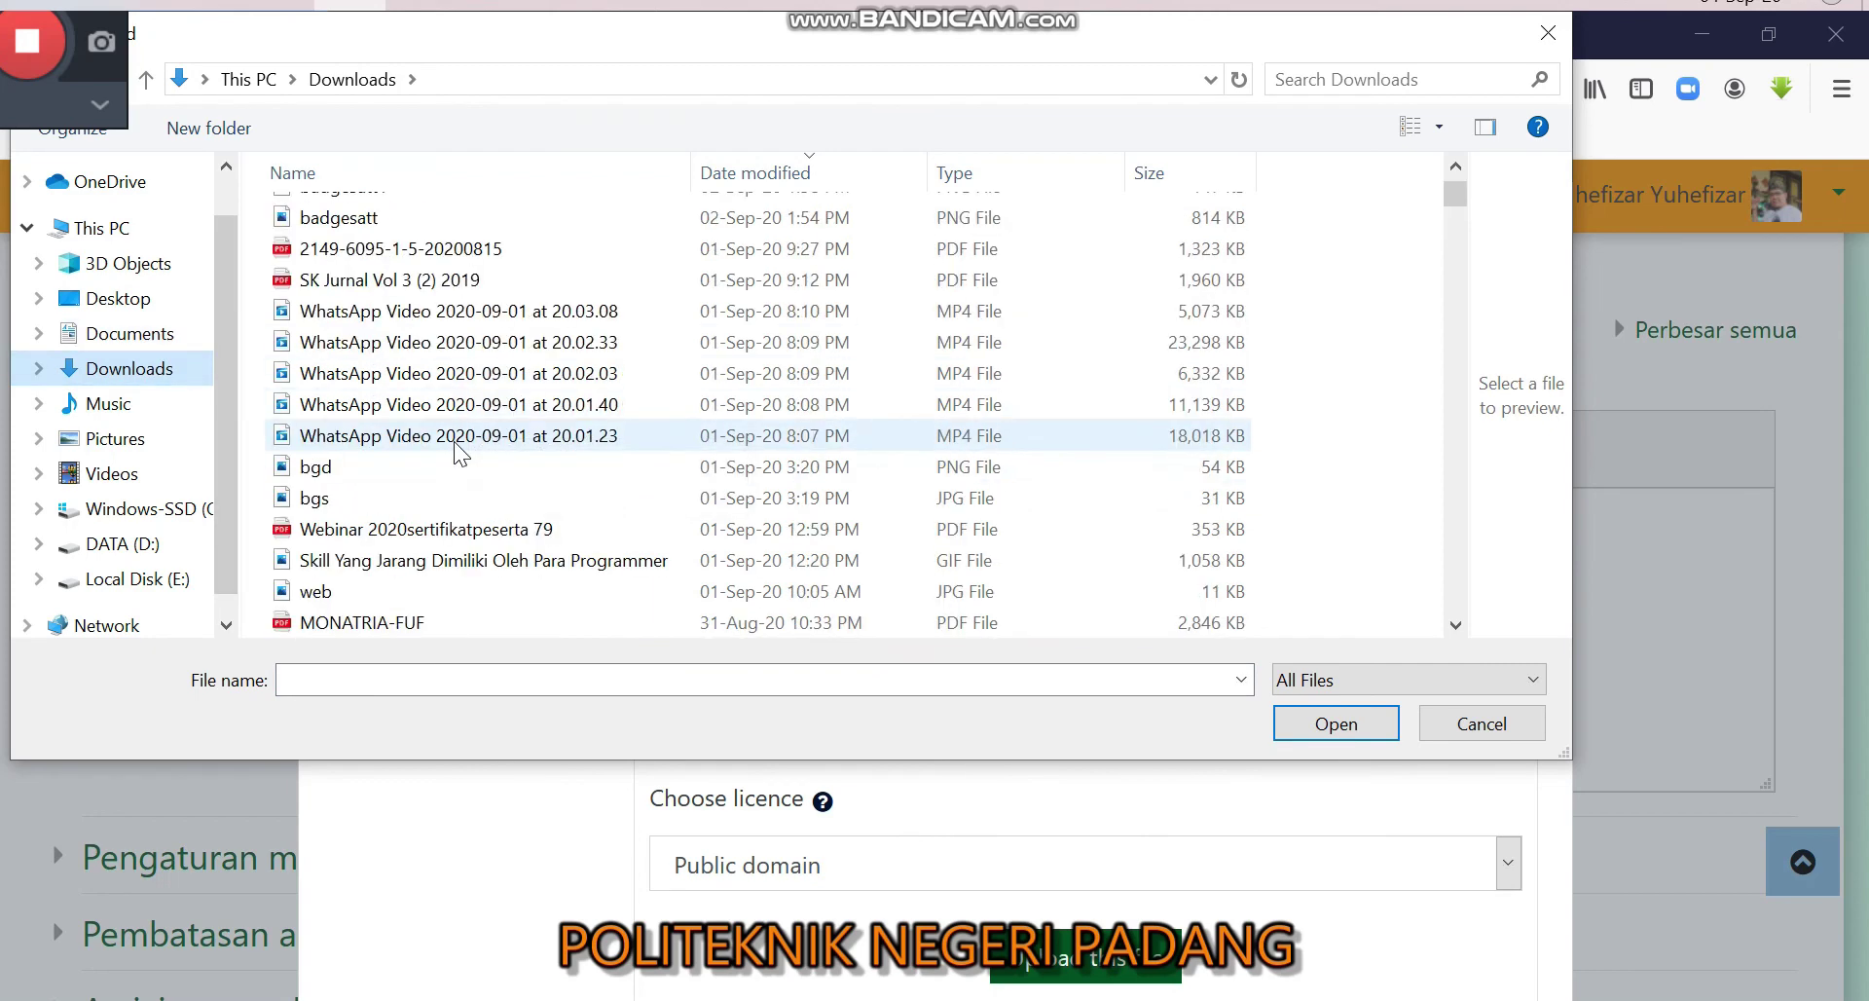
left_click(354, 572)
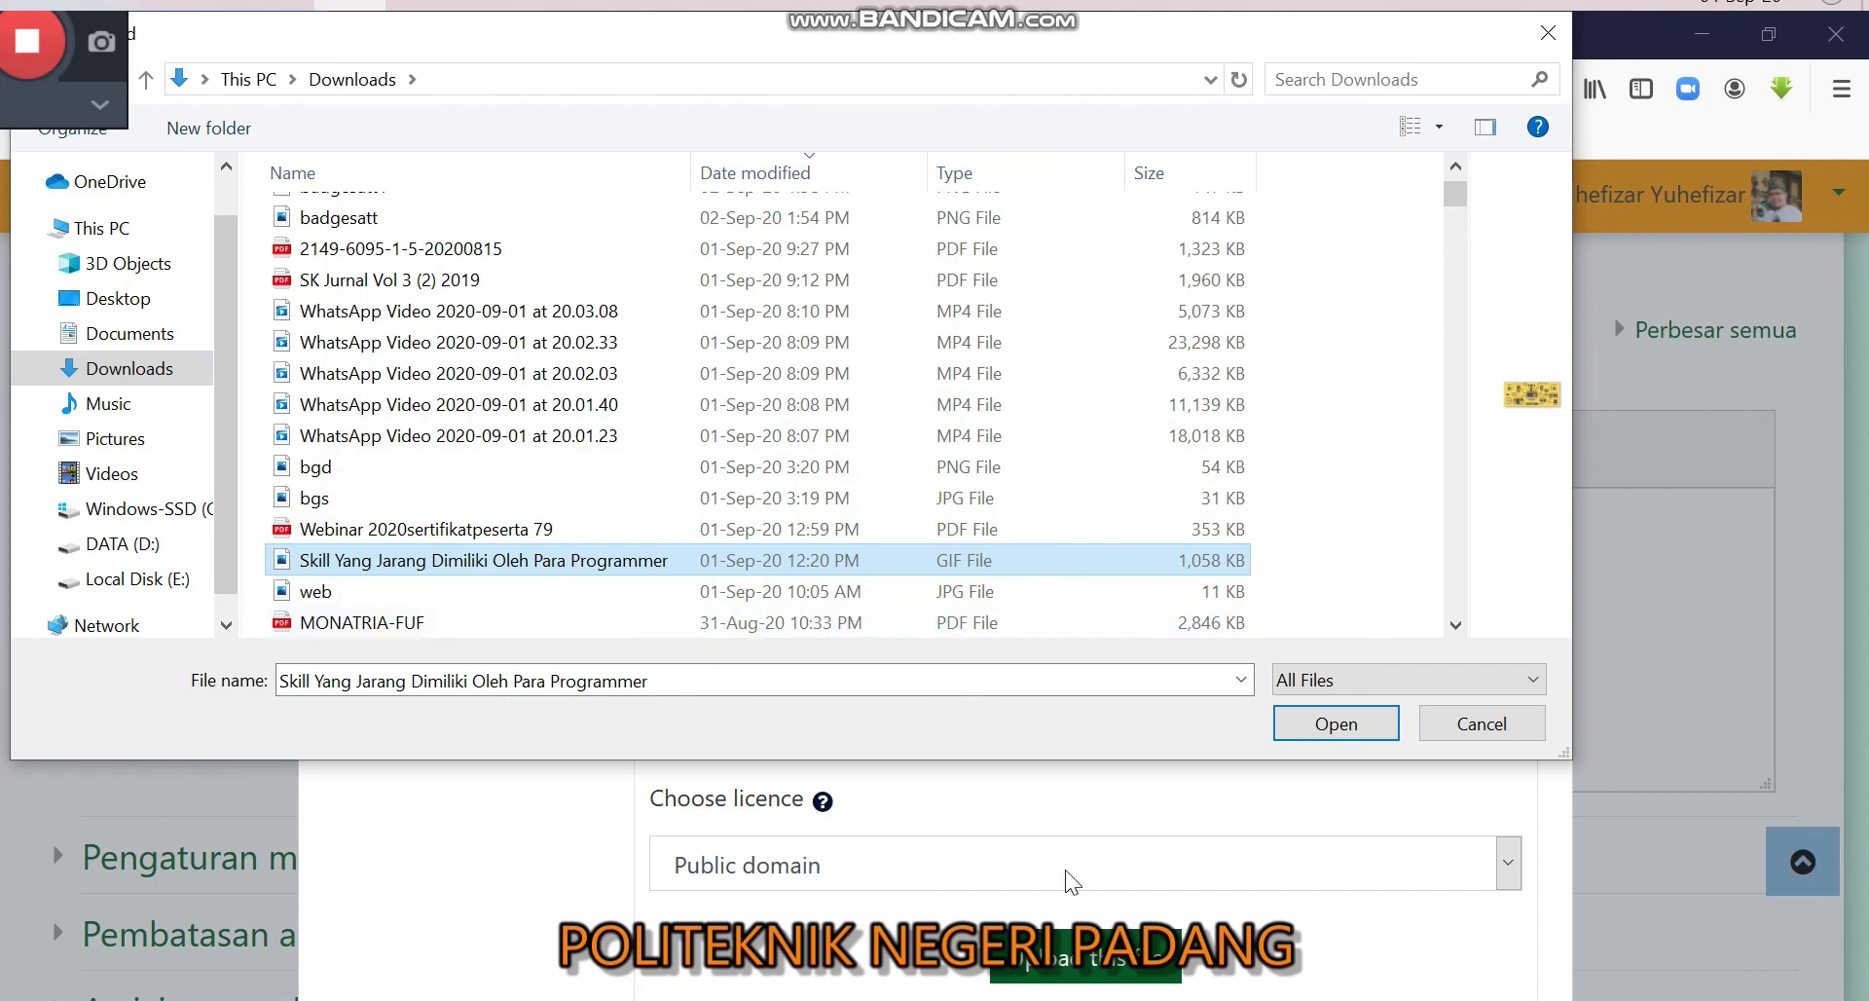
left_click(1351, 721)
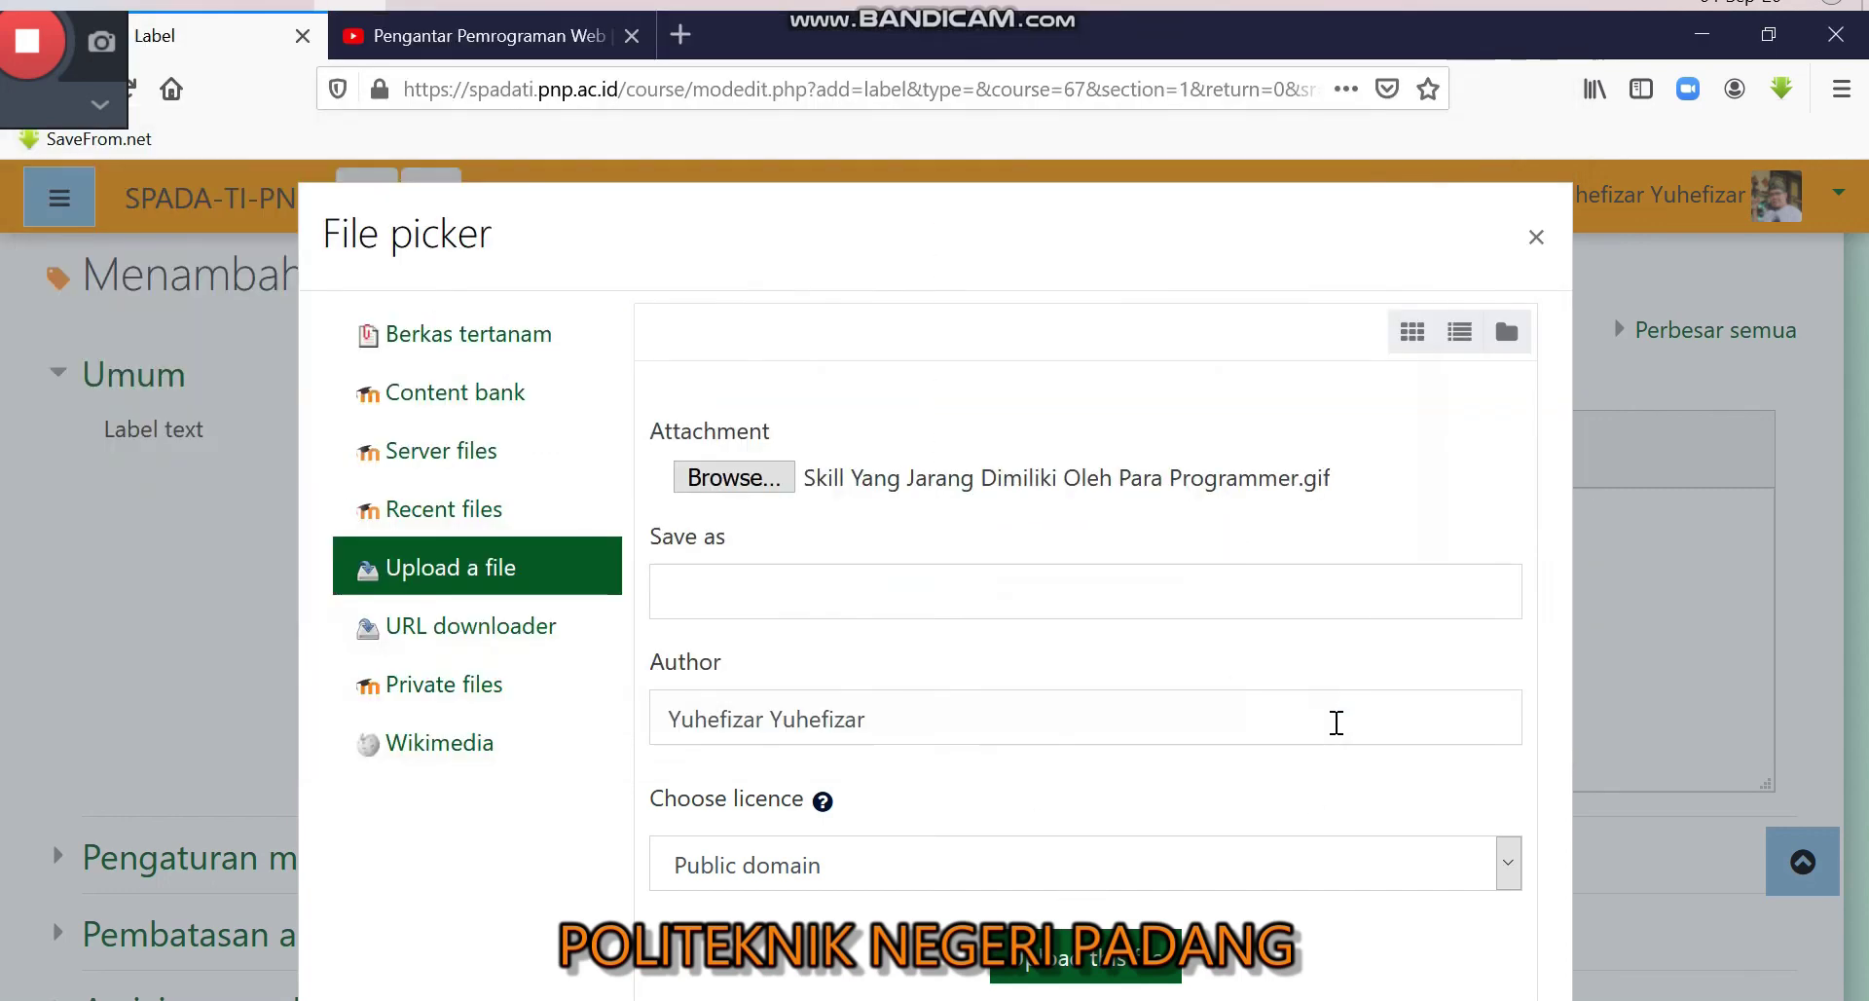
left_click(1071, 959)
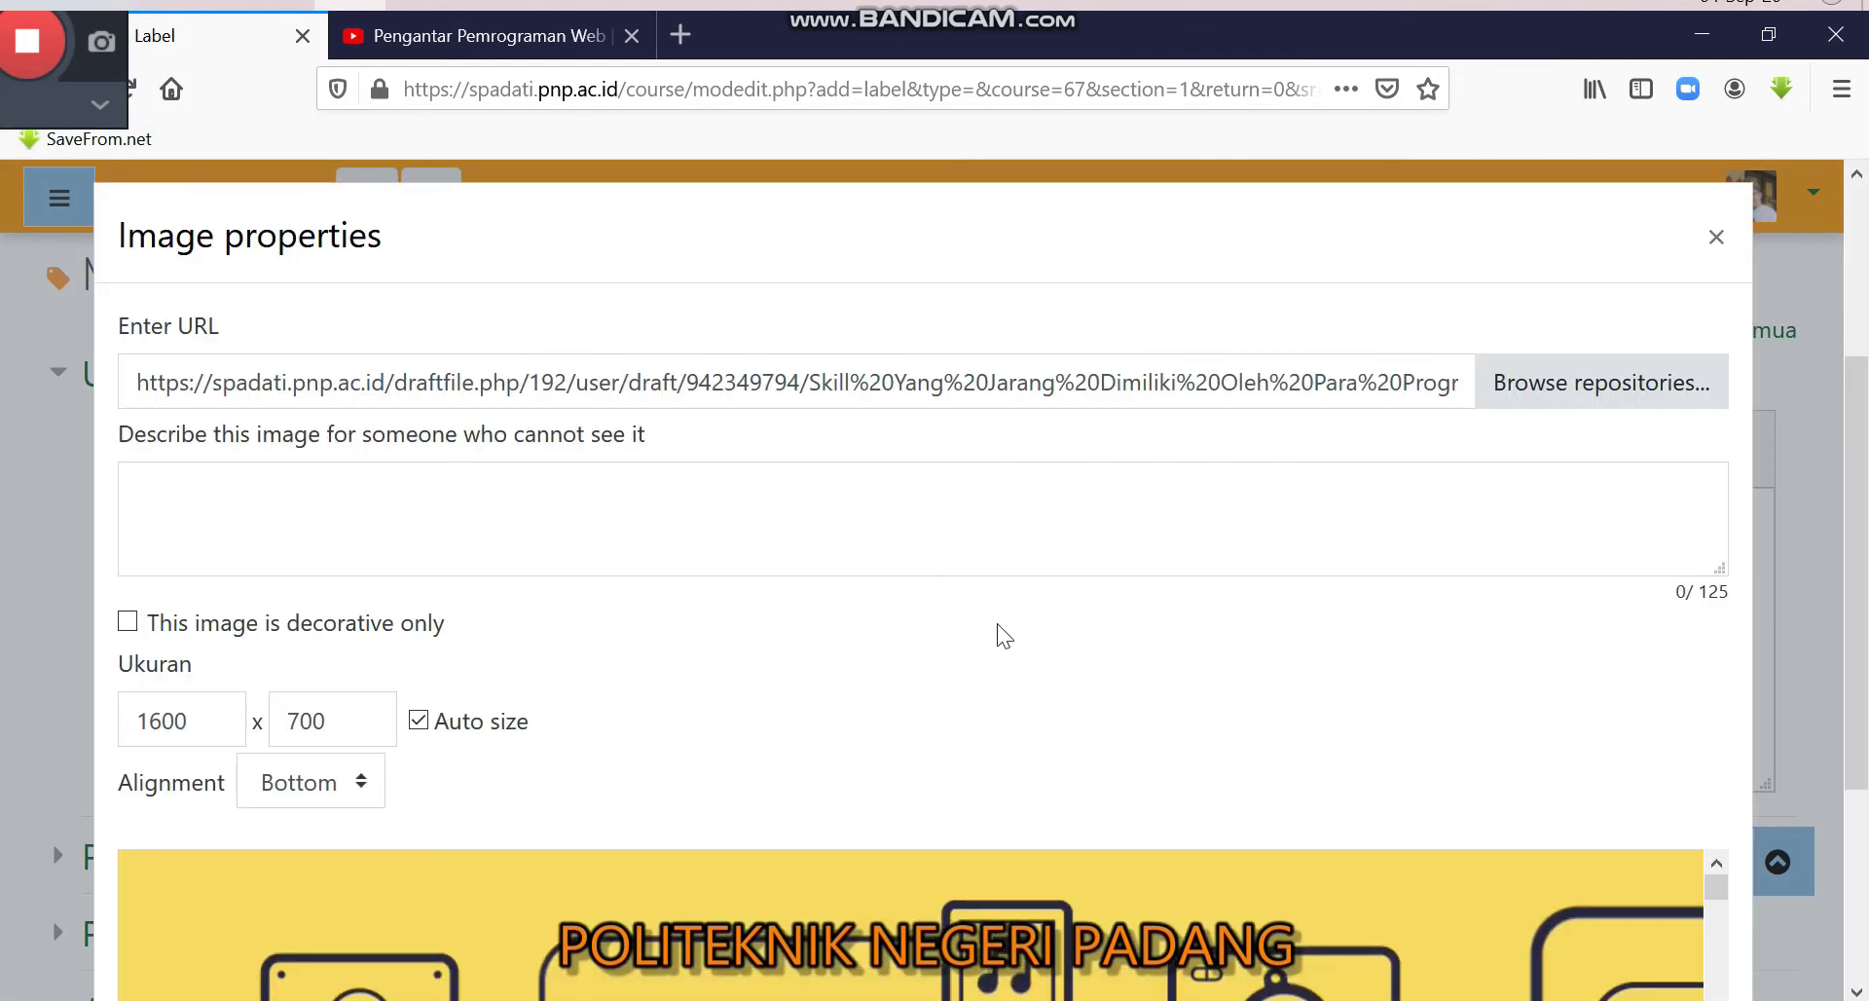
Step: Describe the image as "foto", insert it into the label text, and save the label back to the course
scroll(1003, 635, "down", 3)
scroll(668, 477, "up", 2)
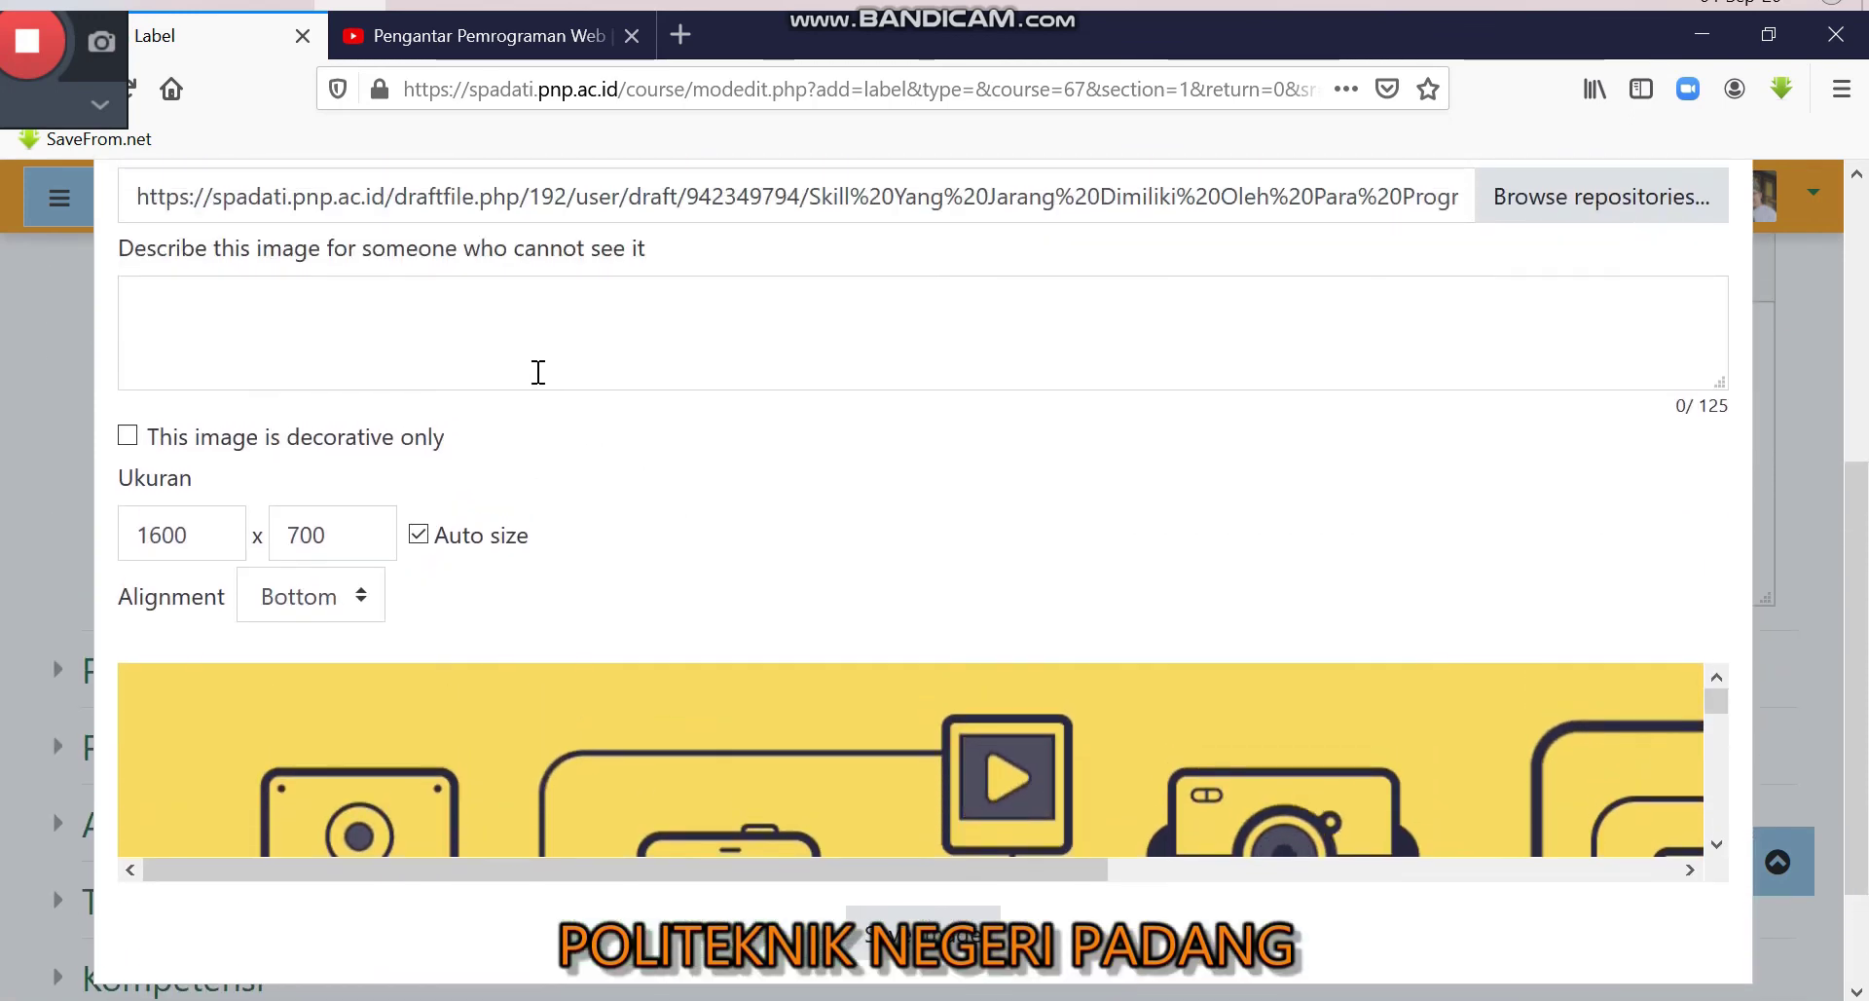
left_click(531, 350)
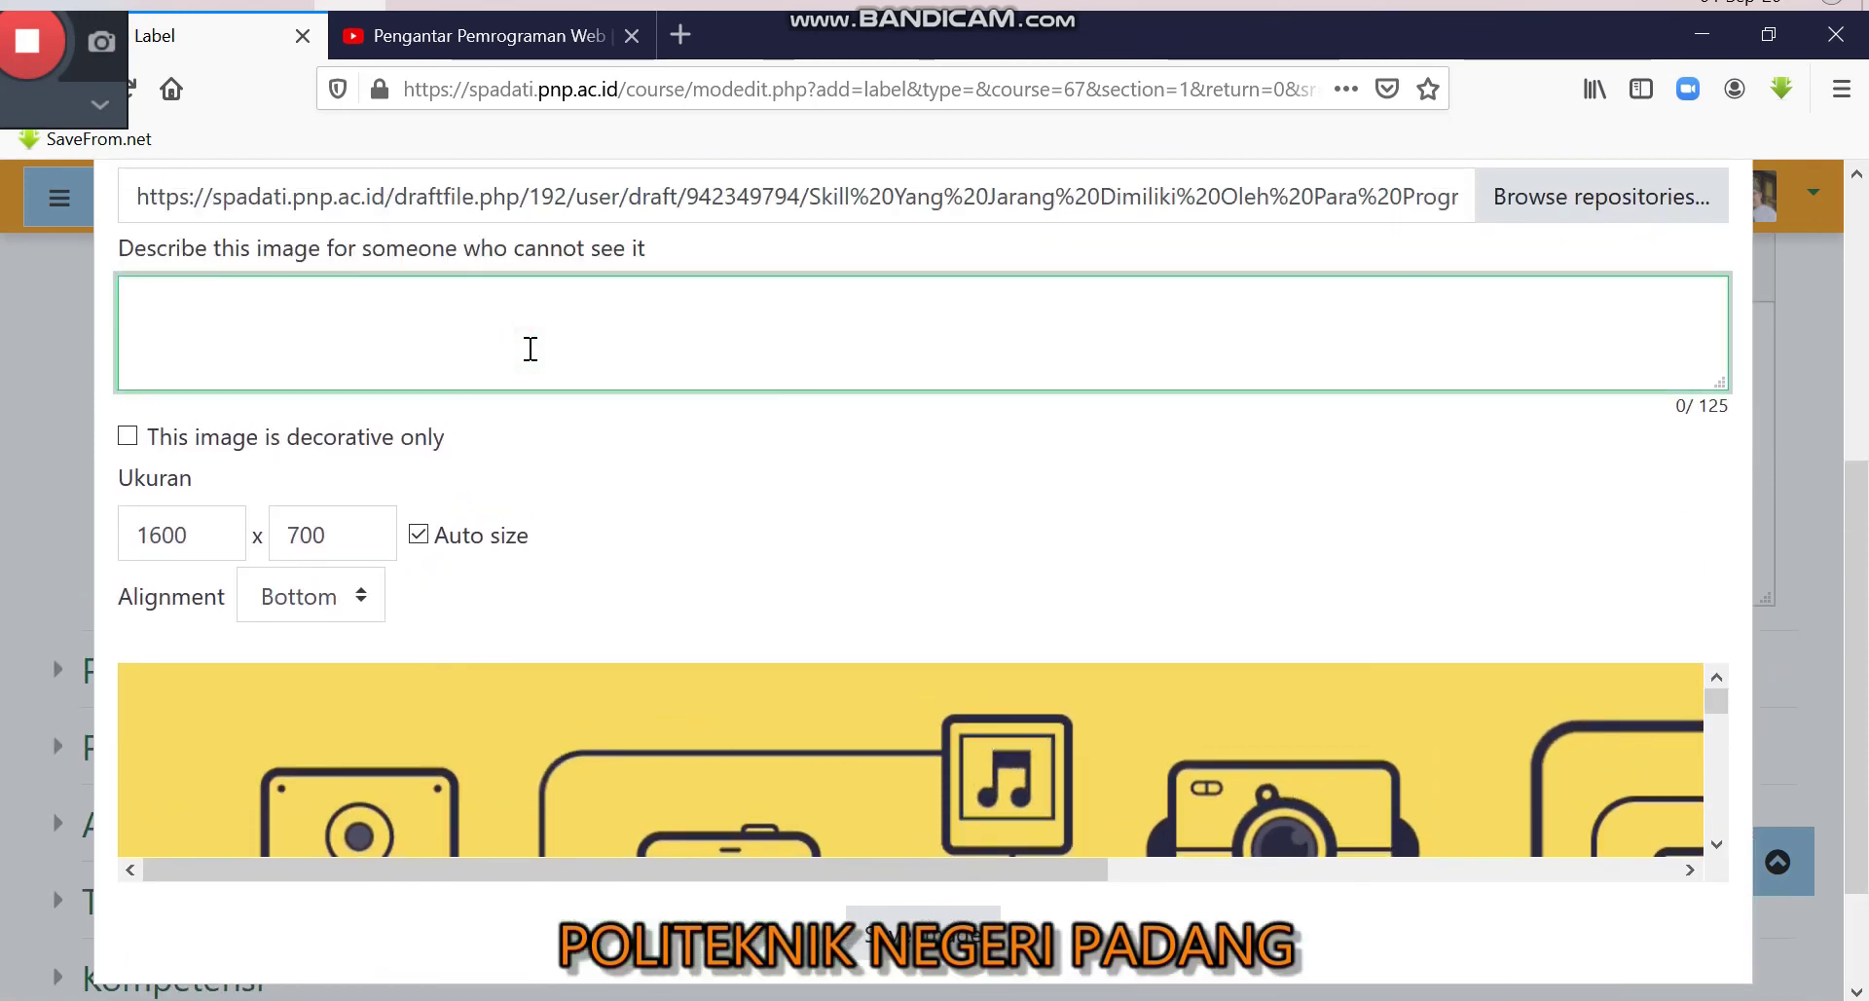
type("foto")
scroll(730, 477, "down", 3)
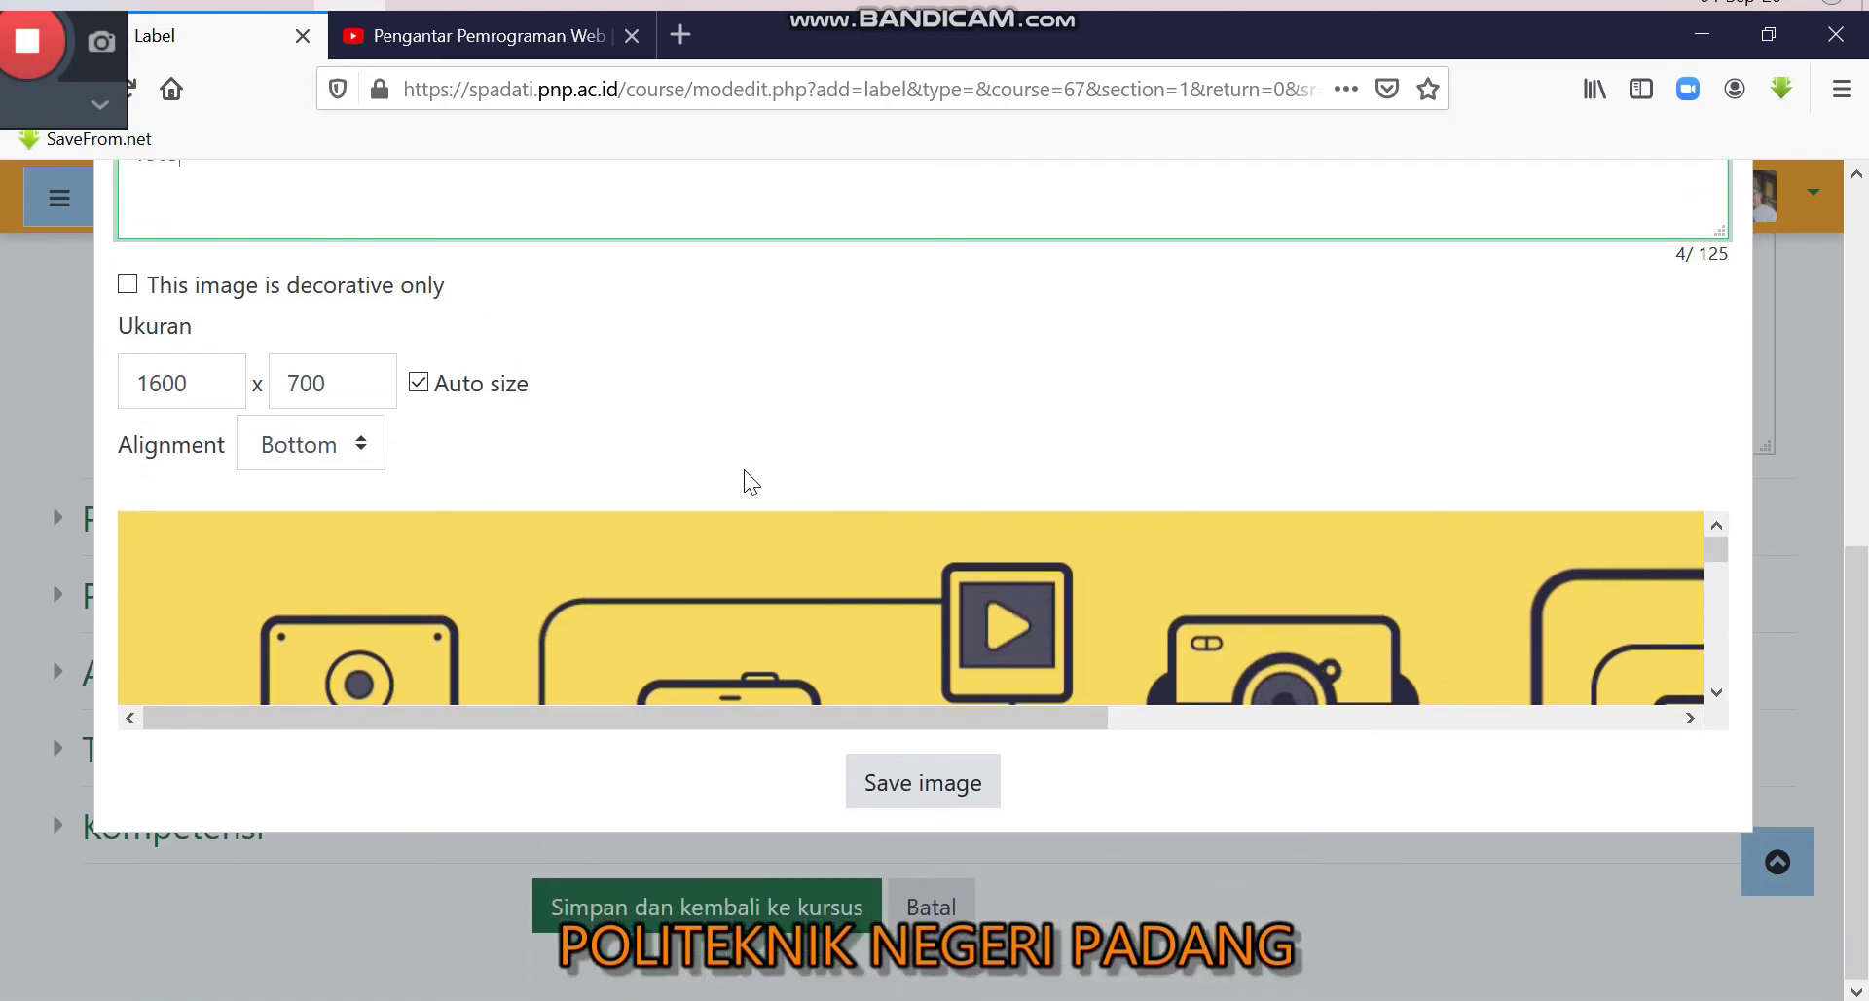
scroll(925, 788, "up", 3)
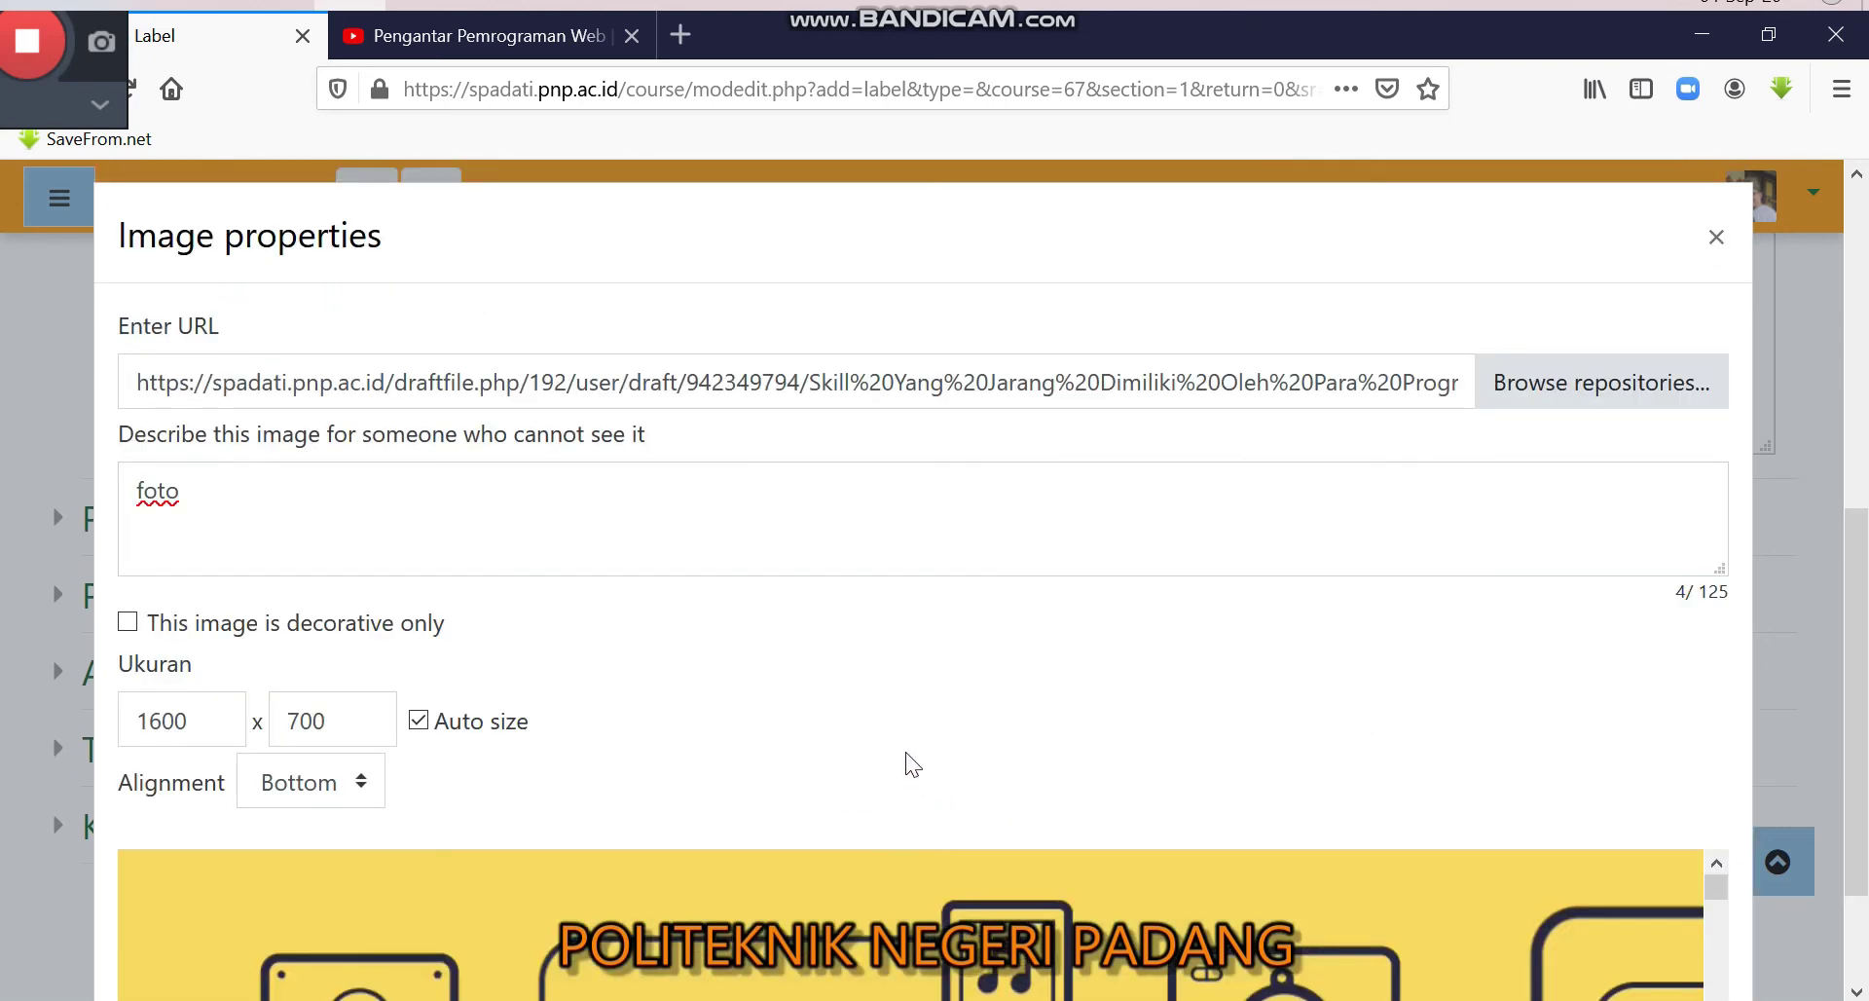
scroll(907, 759, "down", 3)
left_click(923, 968)
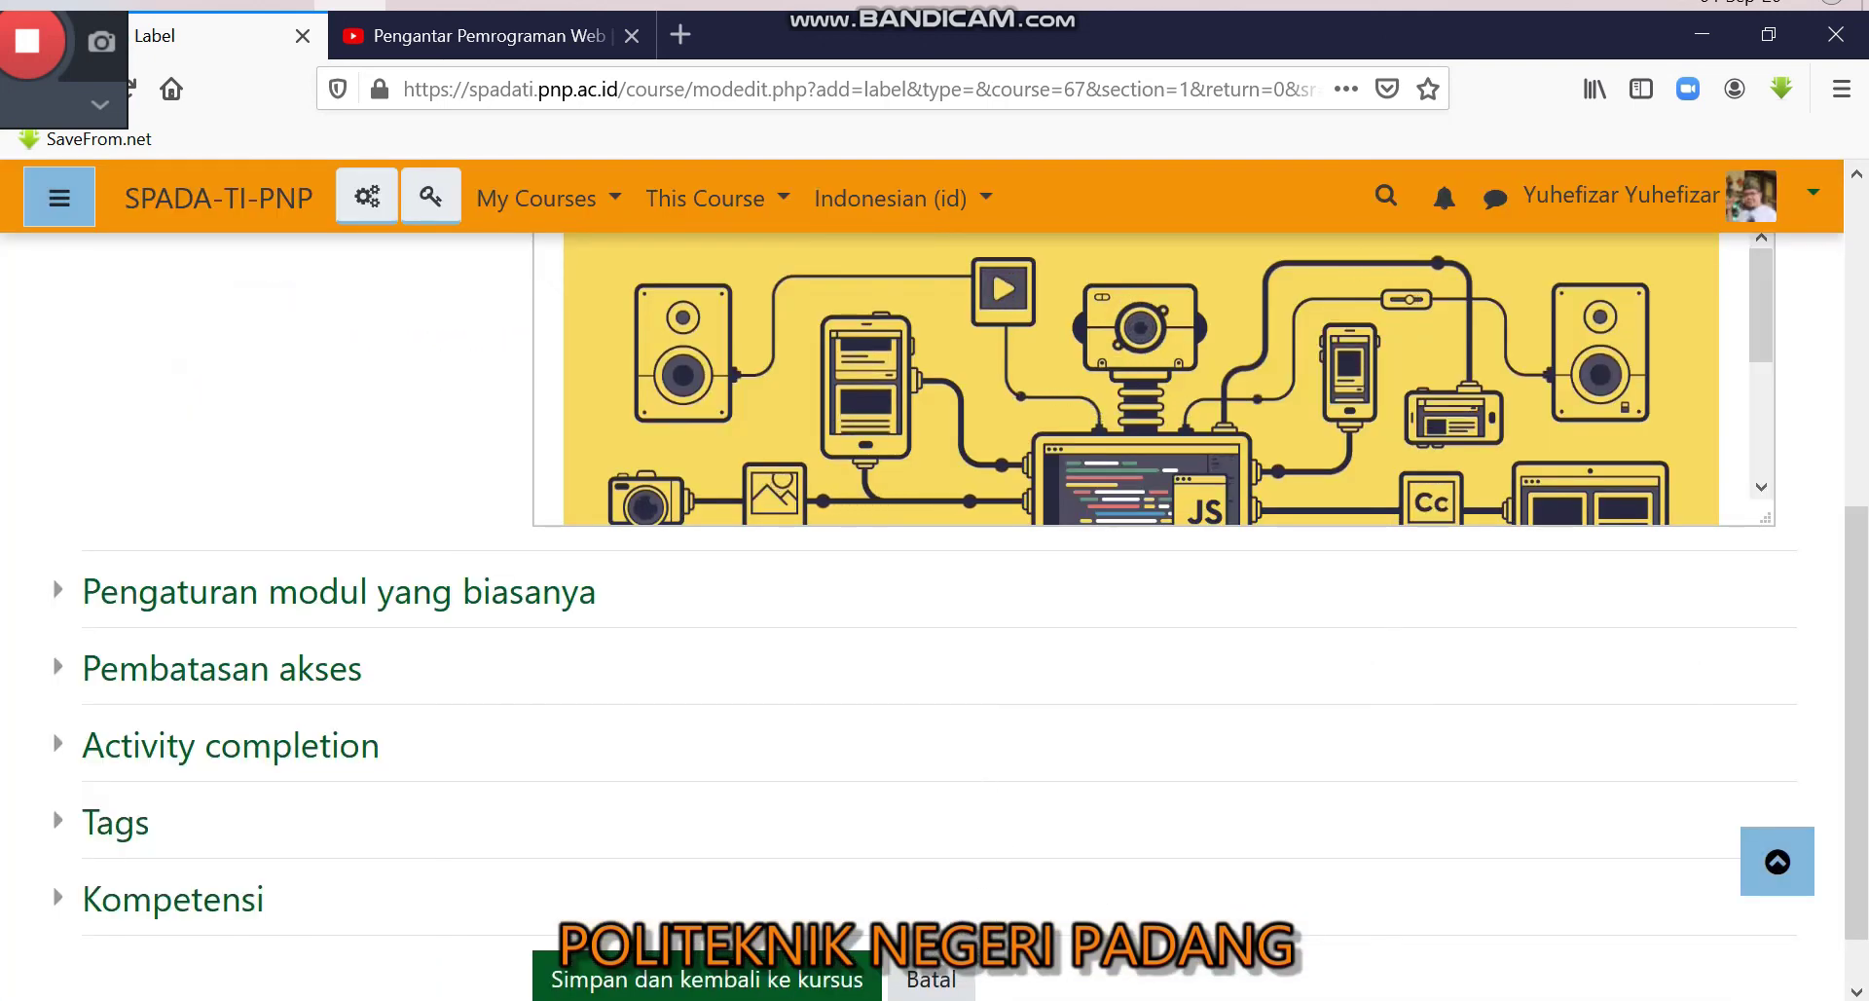
left_click(759, 978)
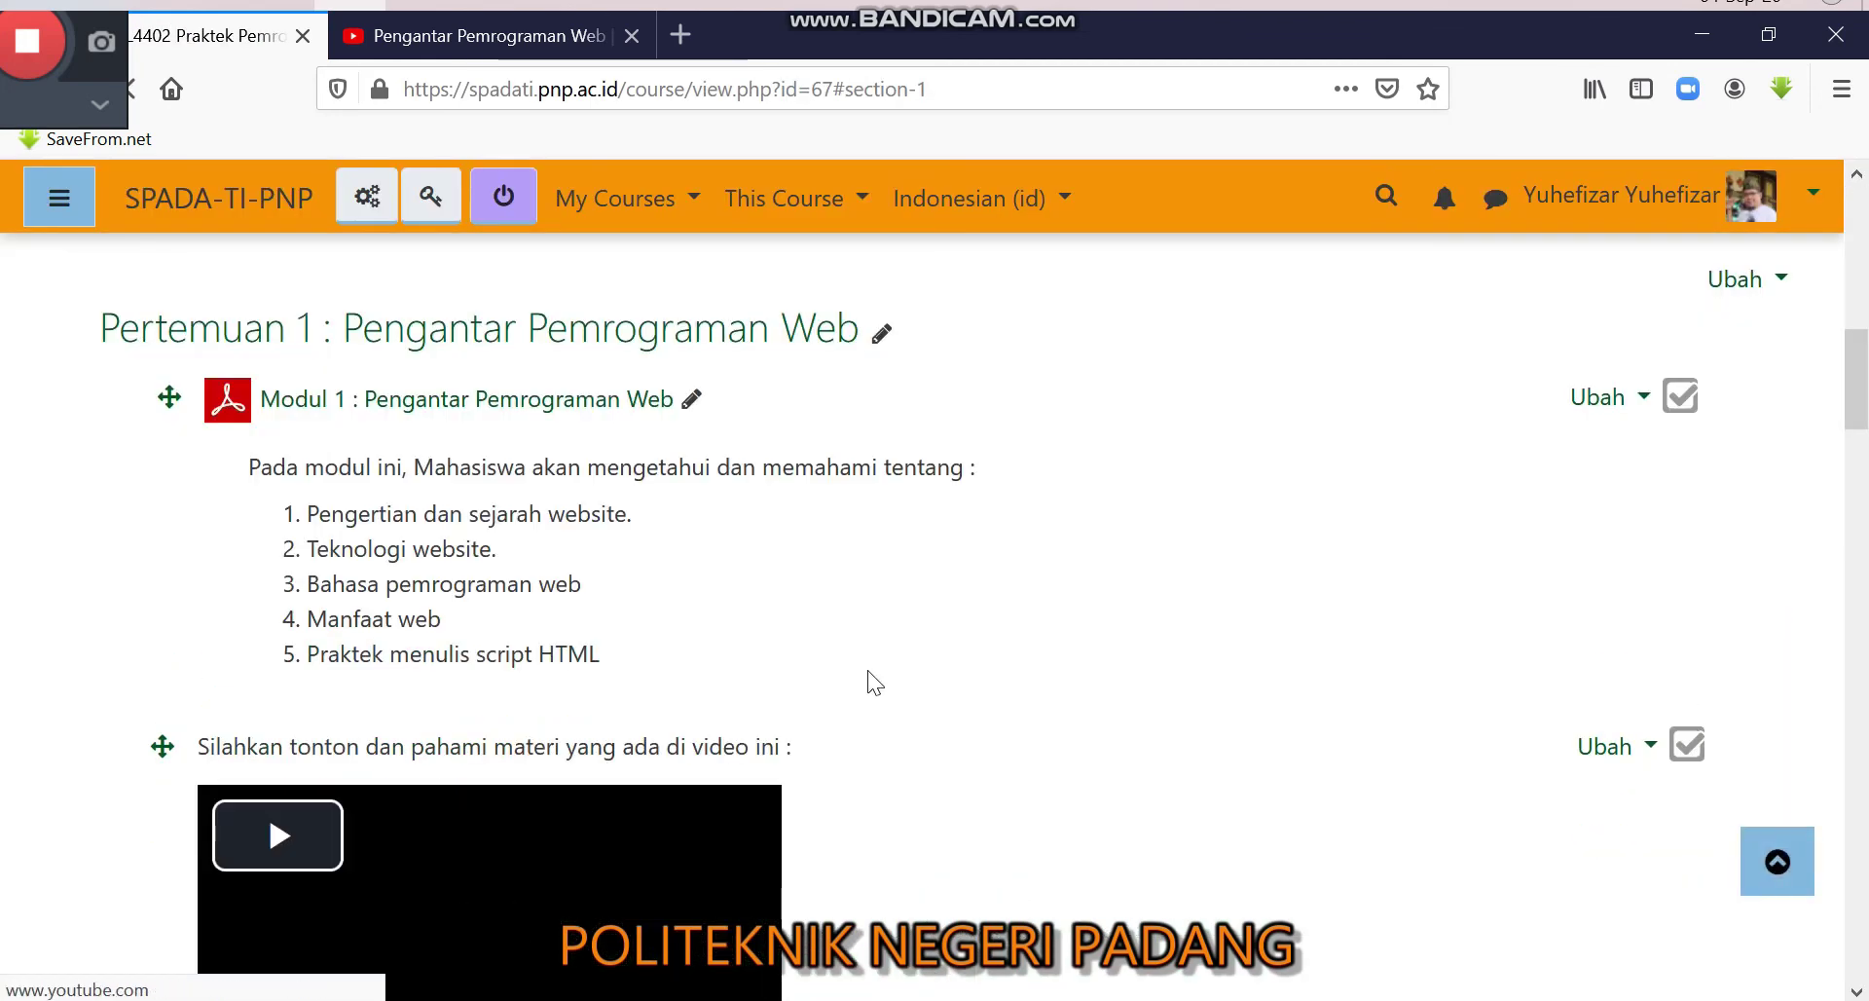
Step: Review the Pertemuan 1 section, from the new image label up through the audio, links and video to the module PDF
scroll(867, 670, "down", 10)
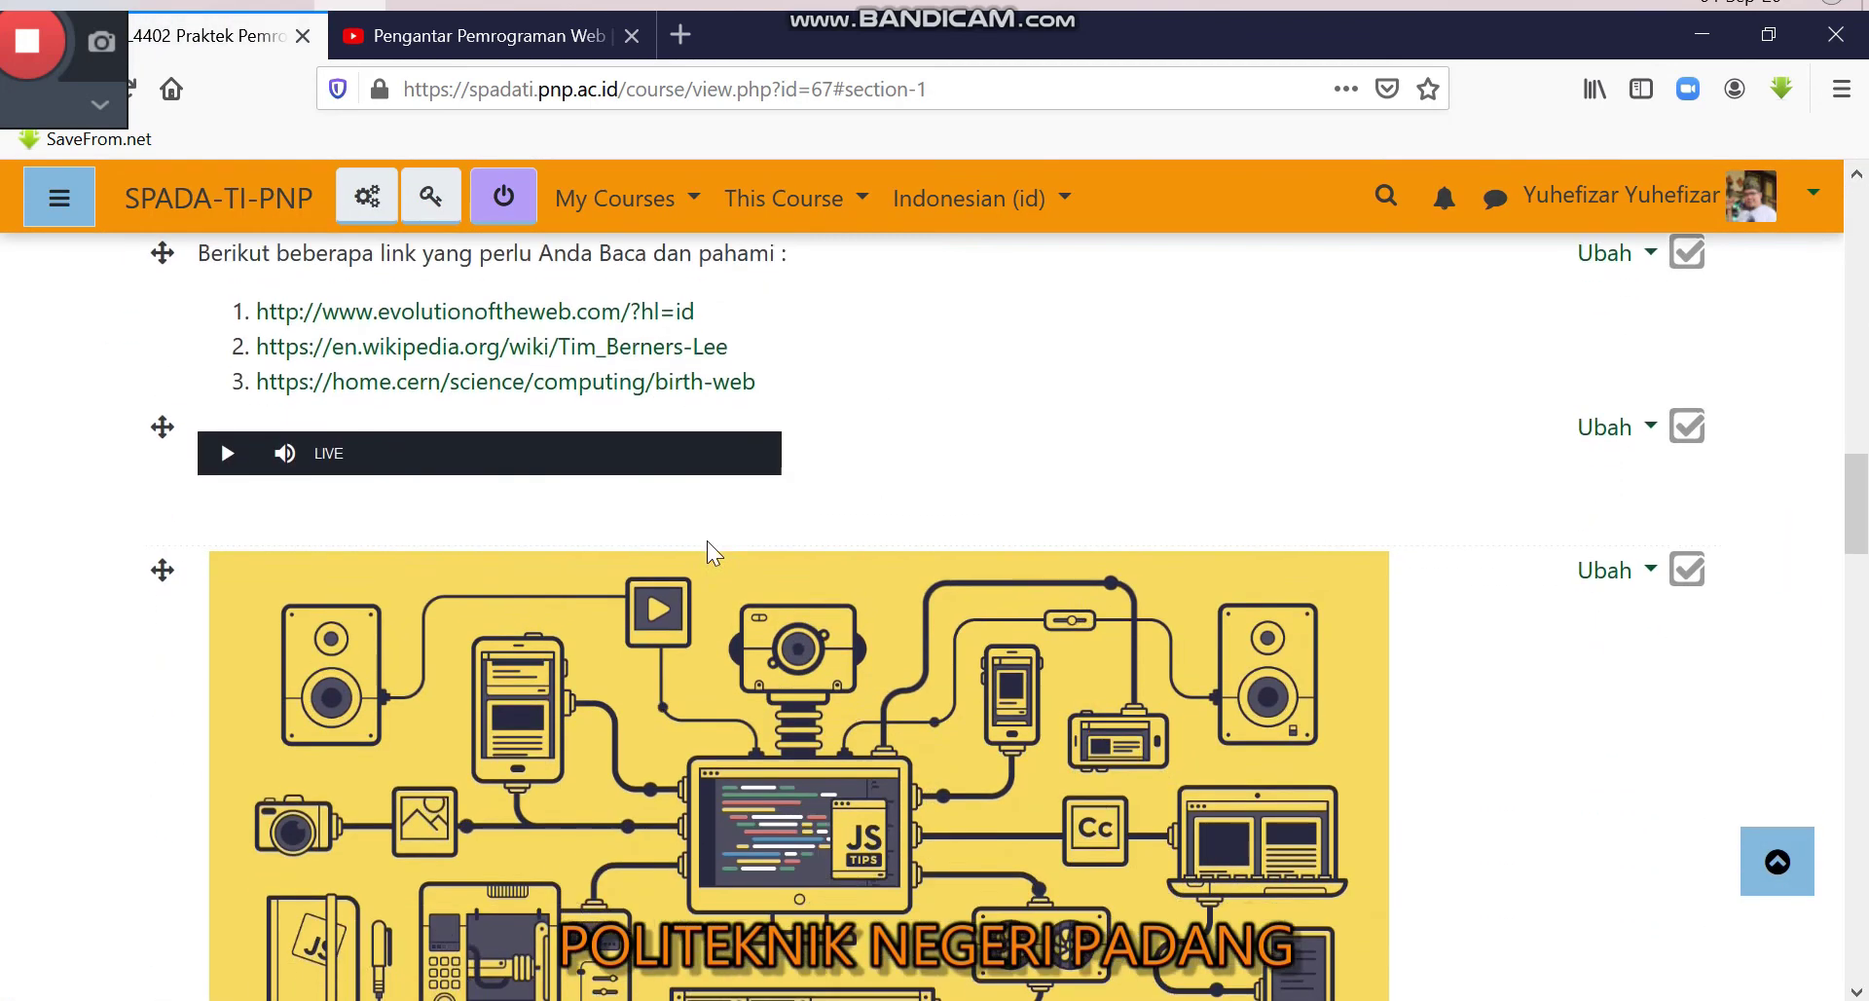
scroll(708, 542, "down", 1)
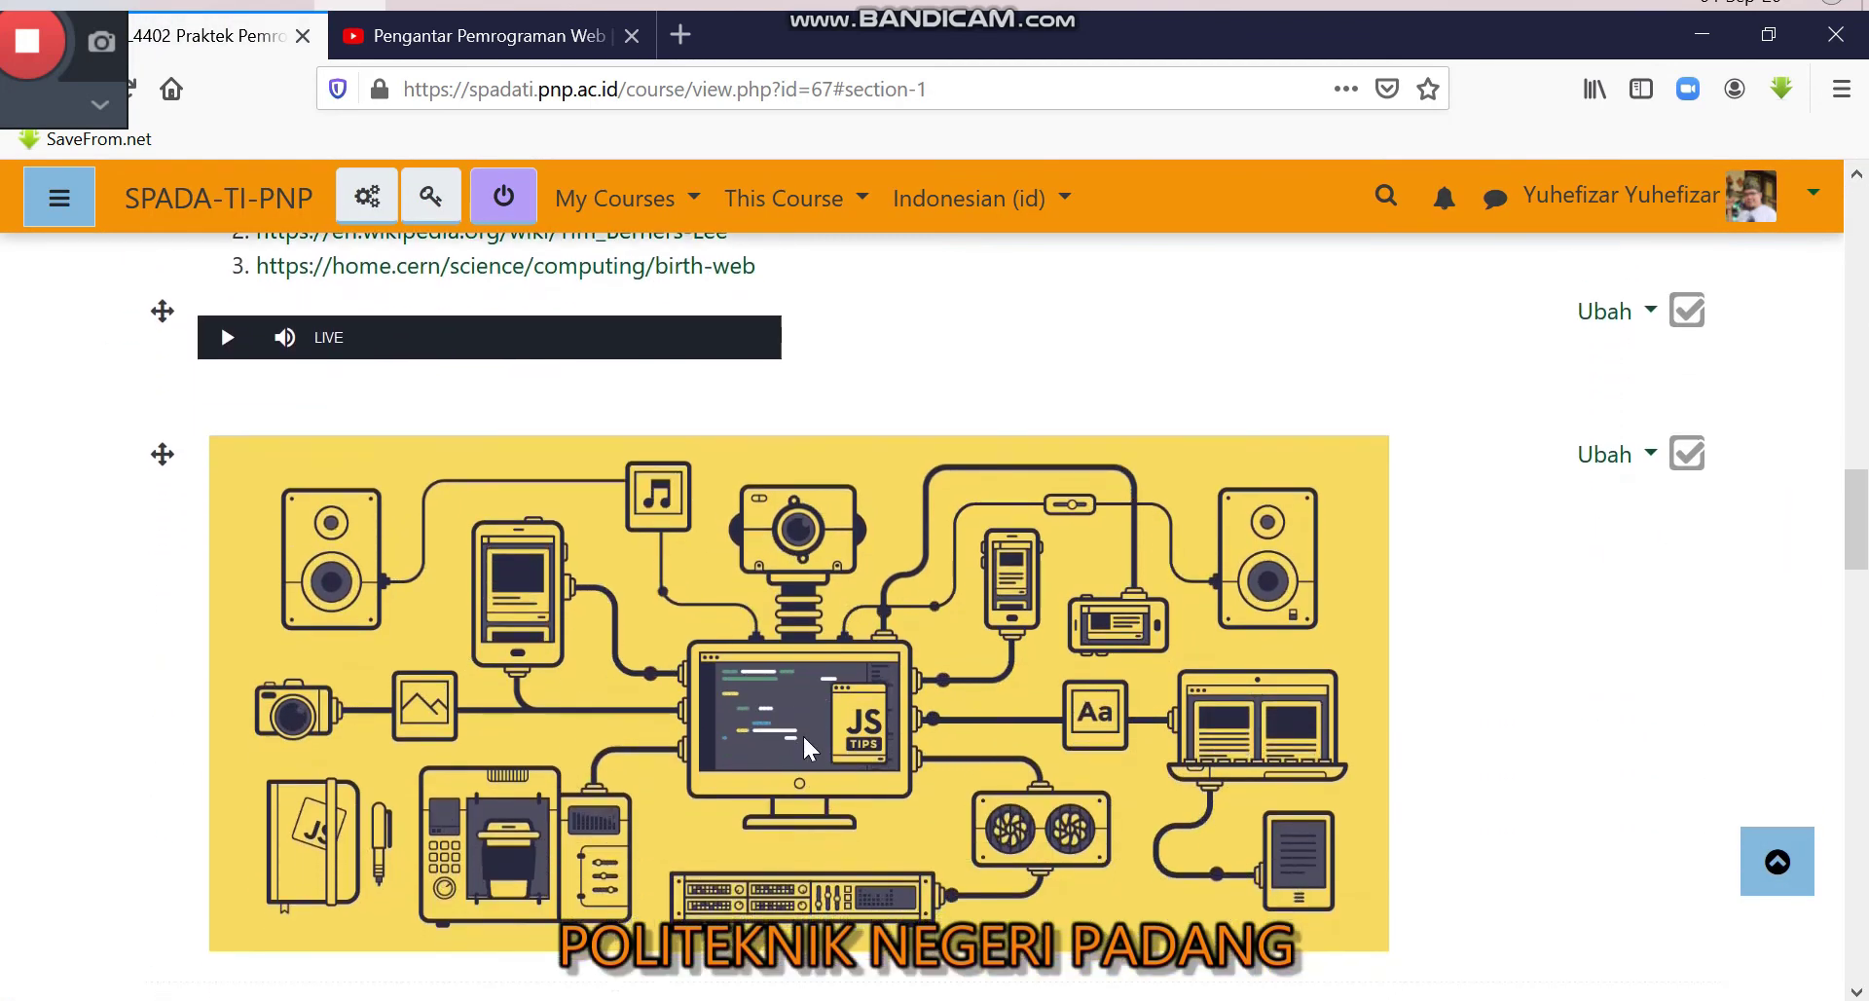
scroll(802, 733, "down", 1)
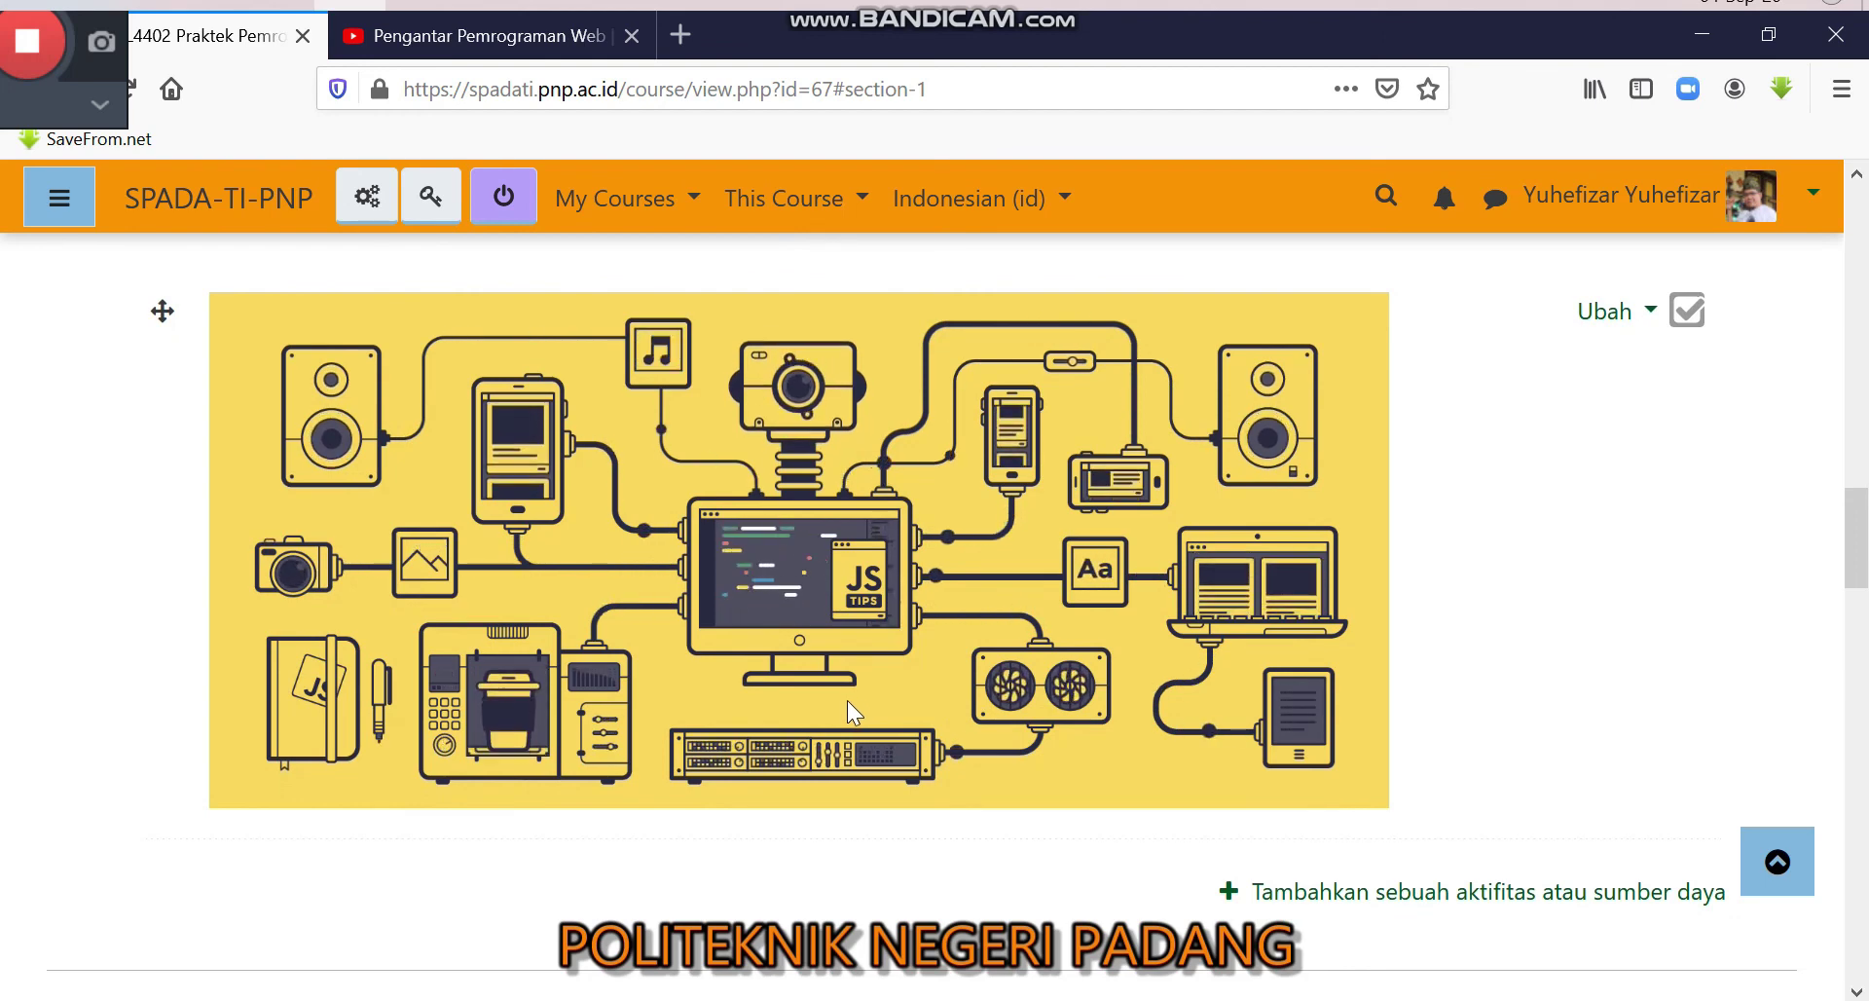
scroll(849, 642, "up", 3)
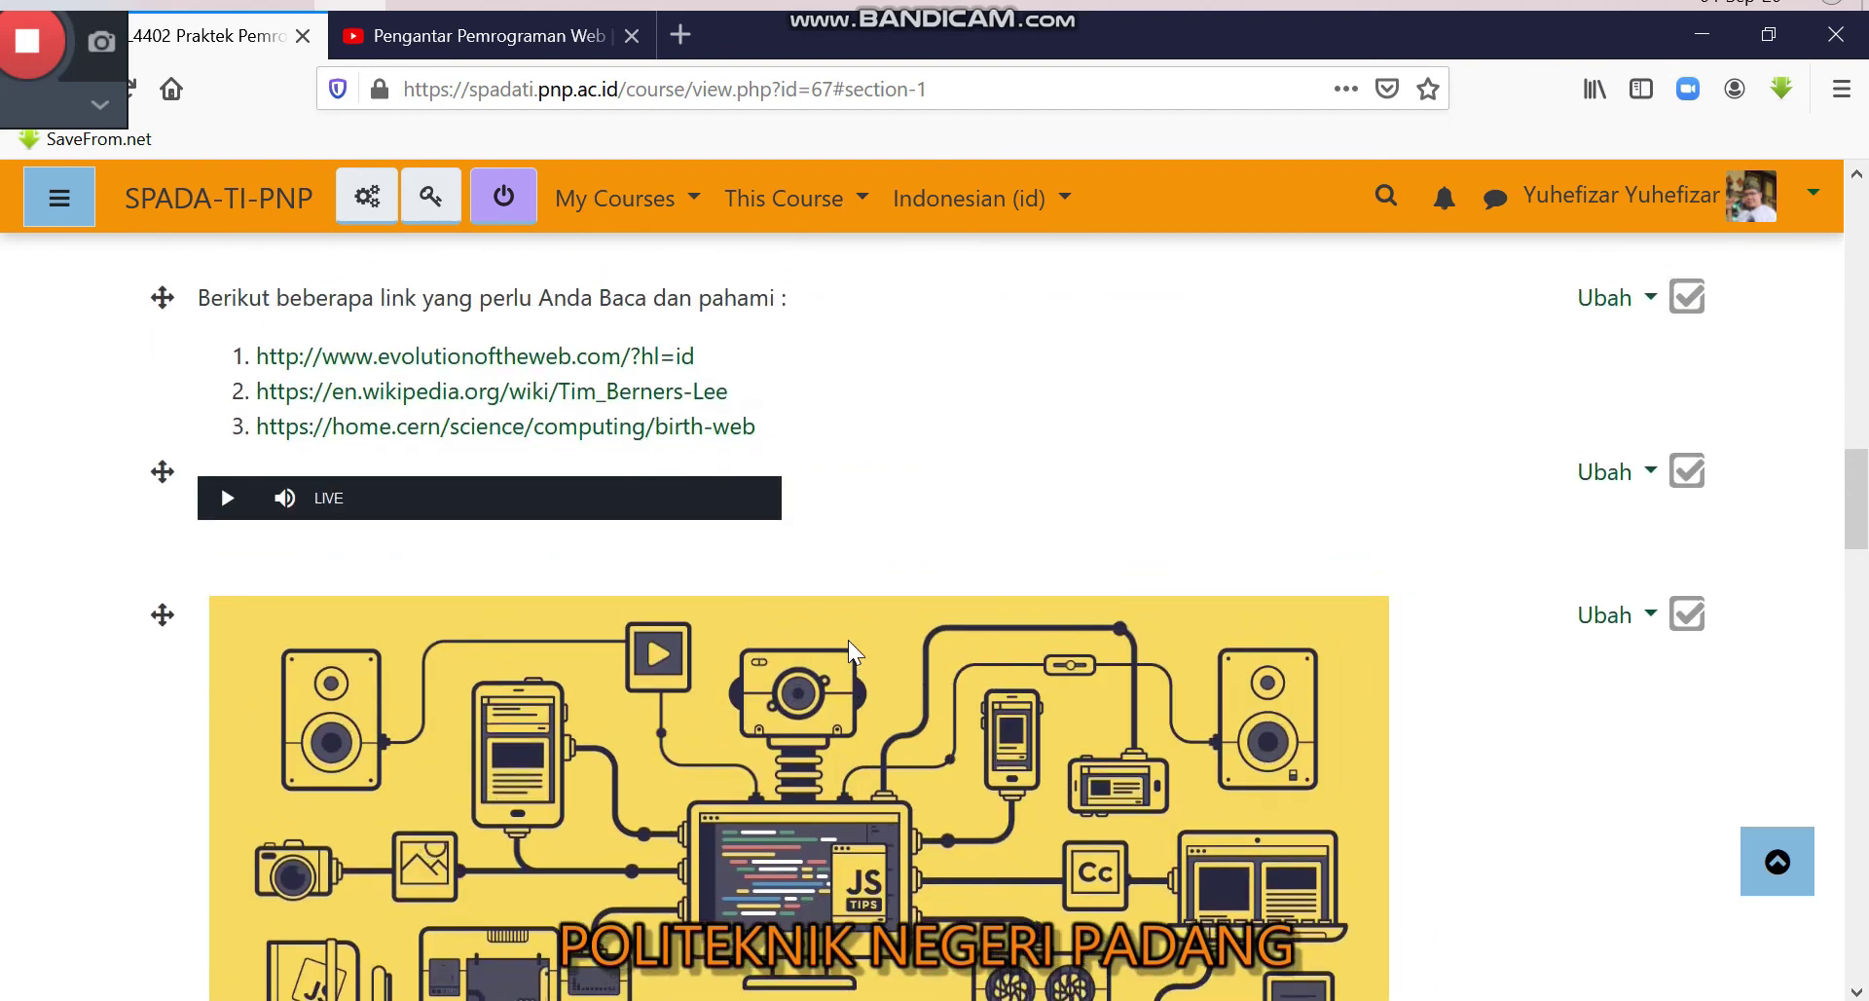
scroll(849, 640, "up", 5)
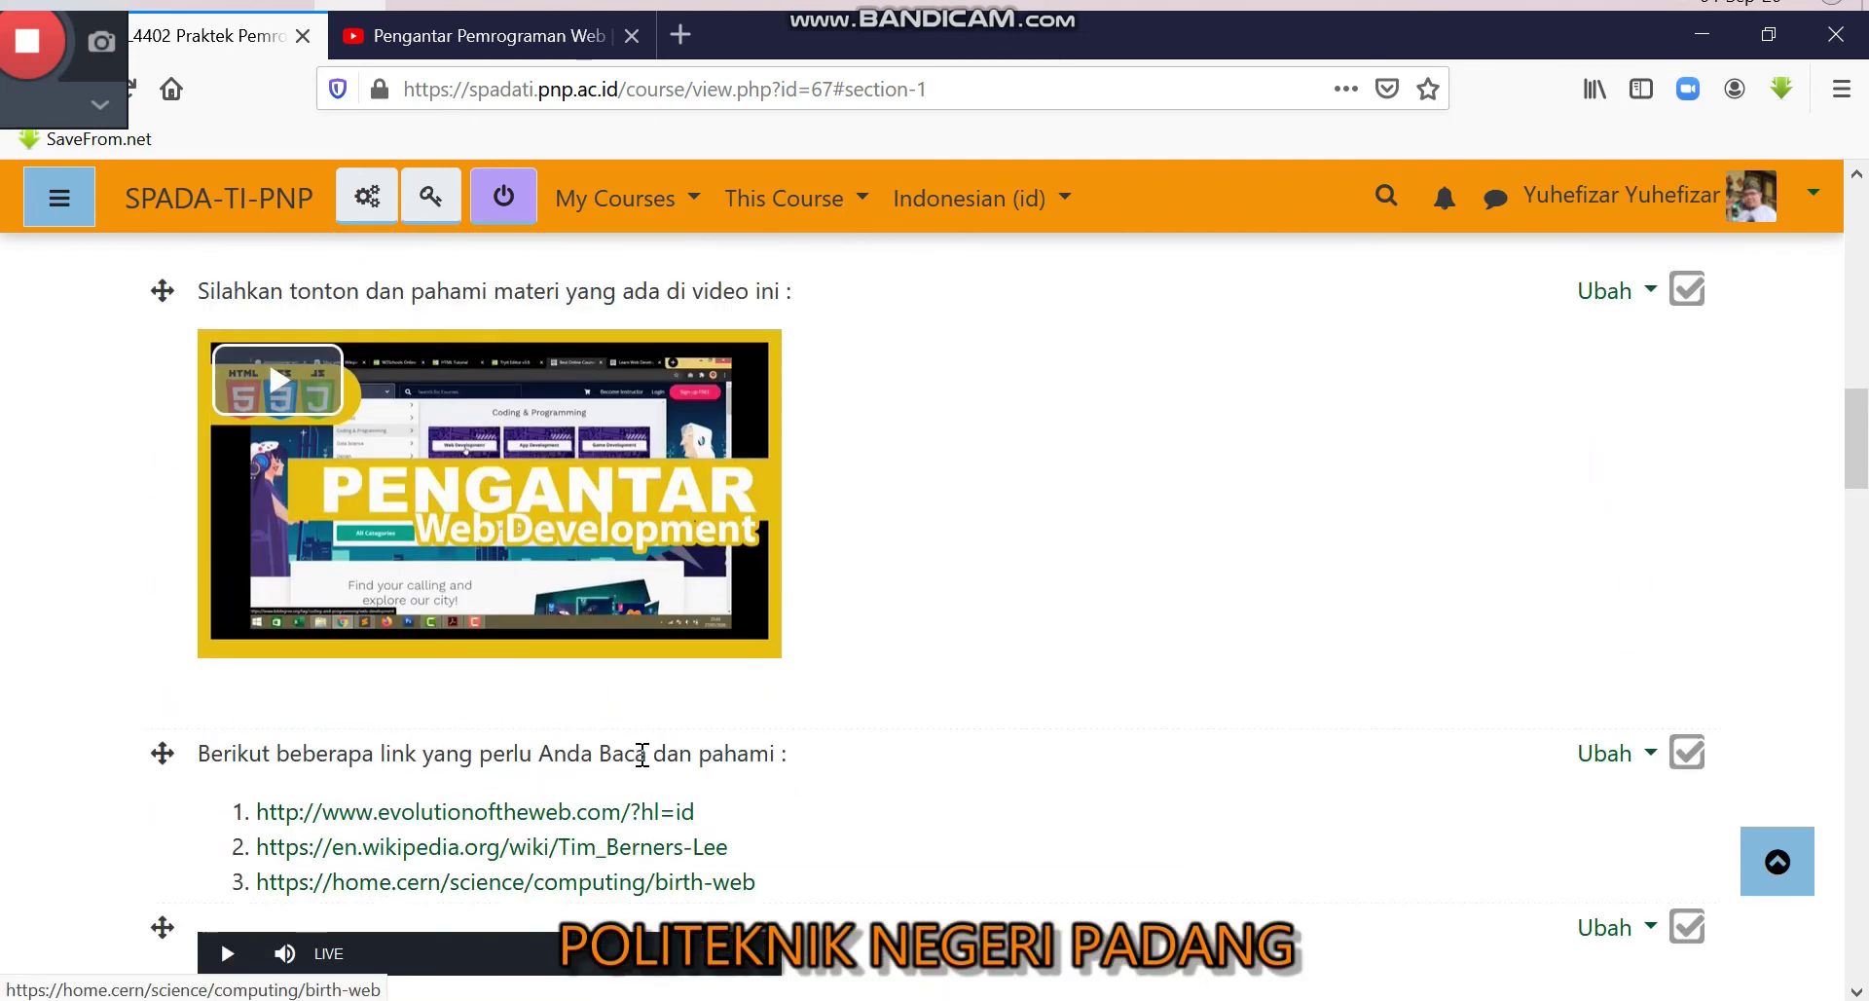
scroll(750, 579, "up", 3)
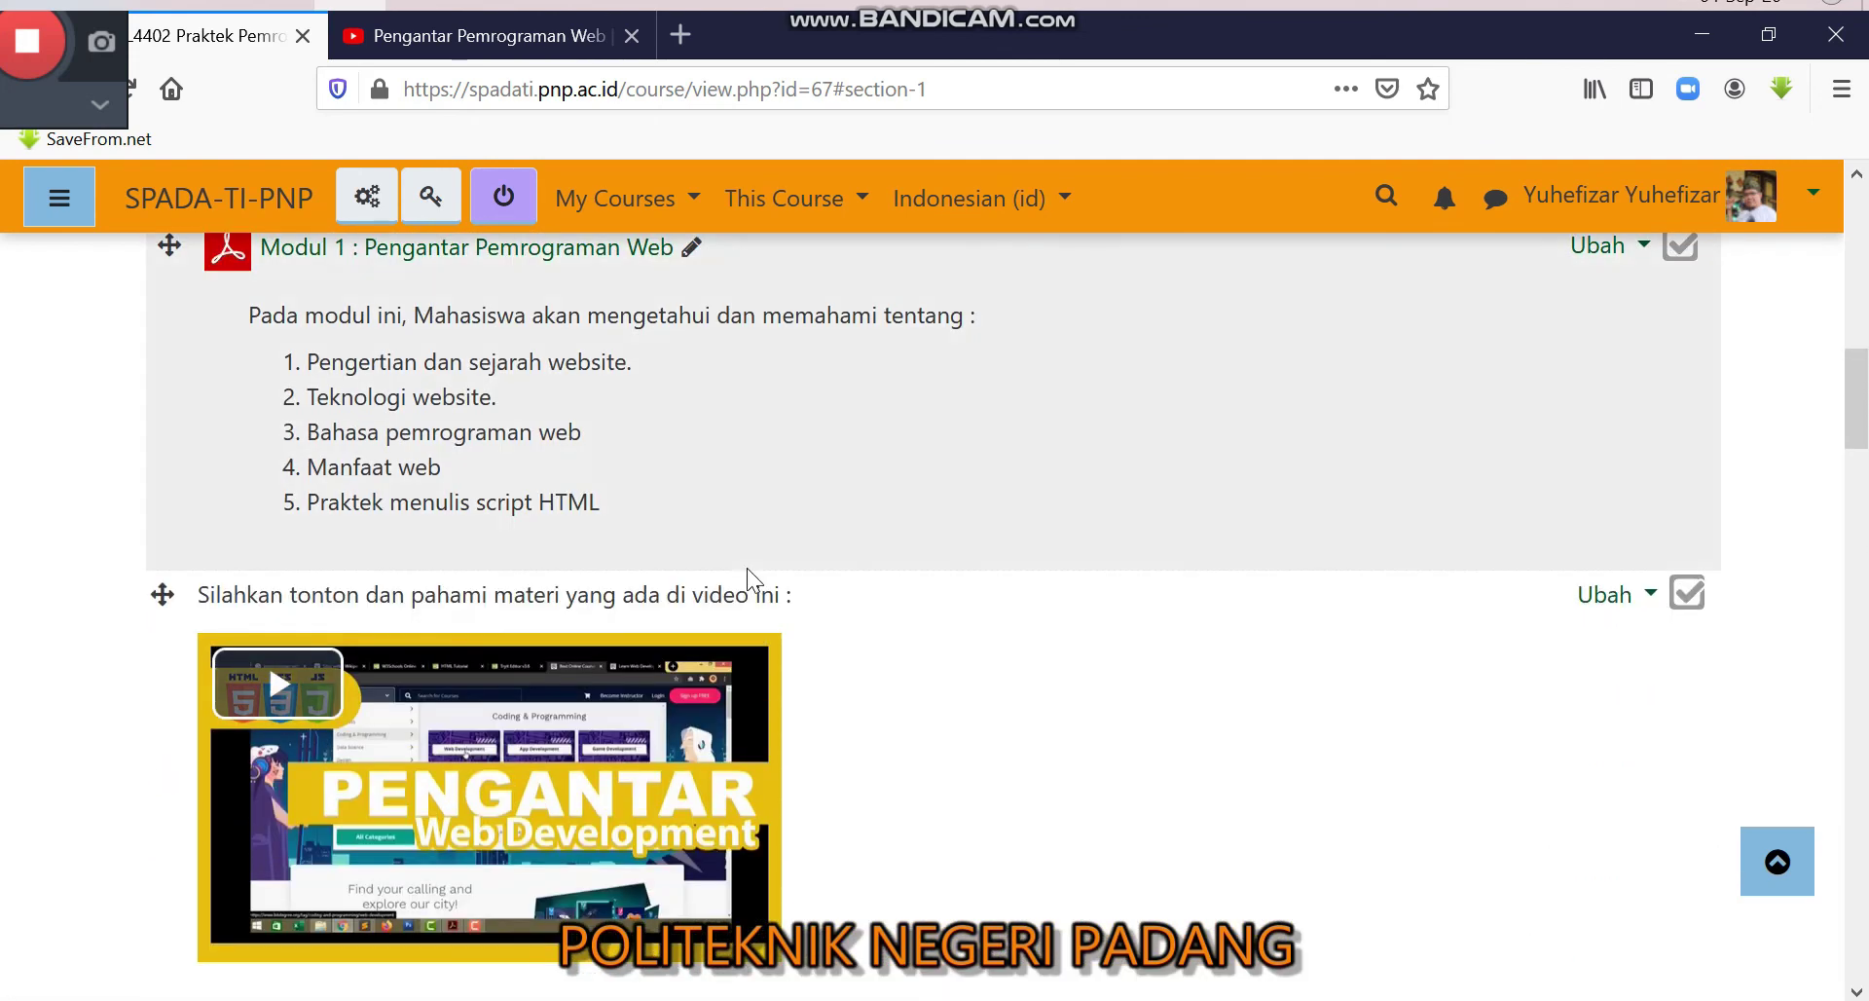
scroll(748, 575, "up", 2)
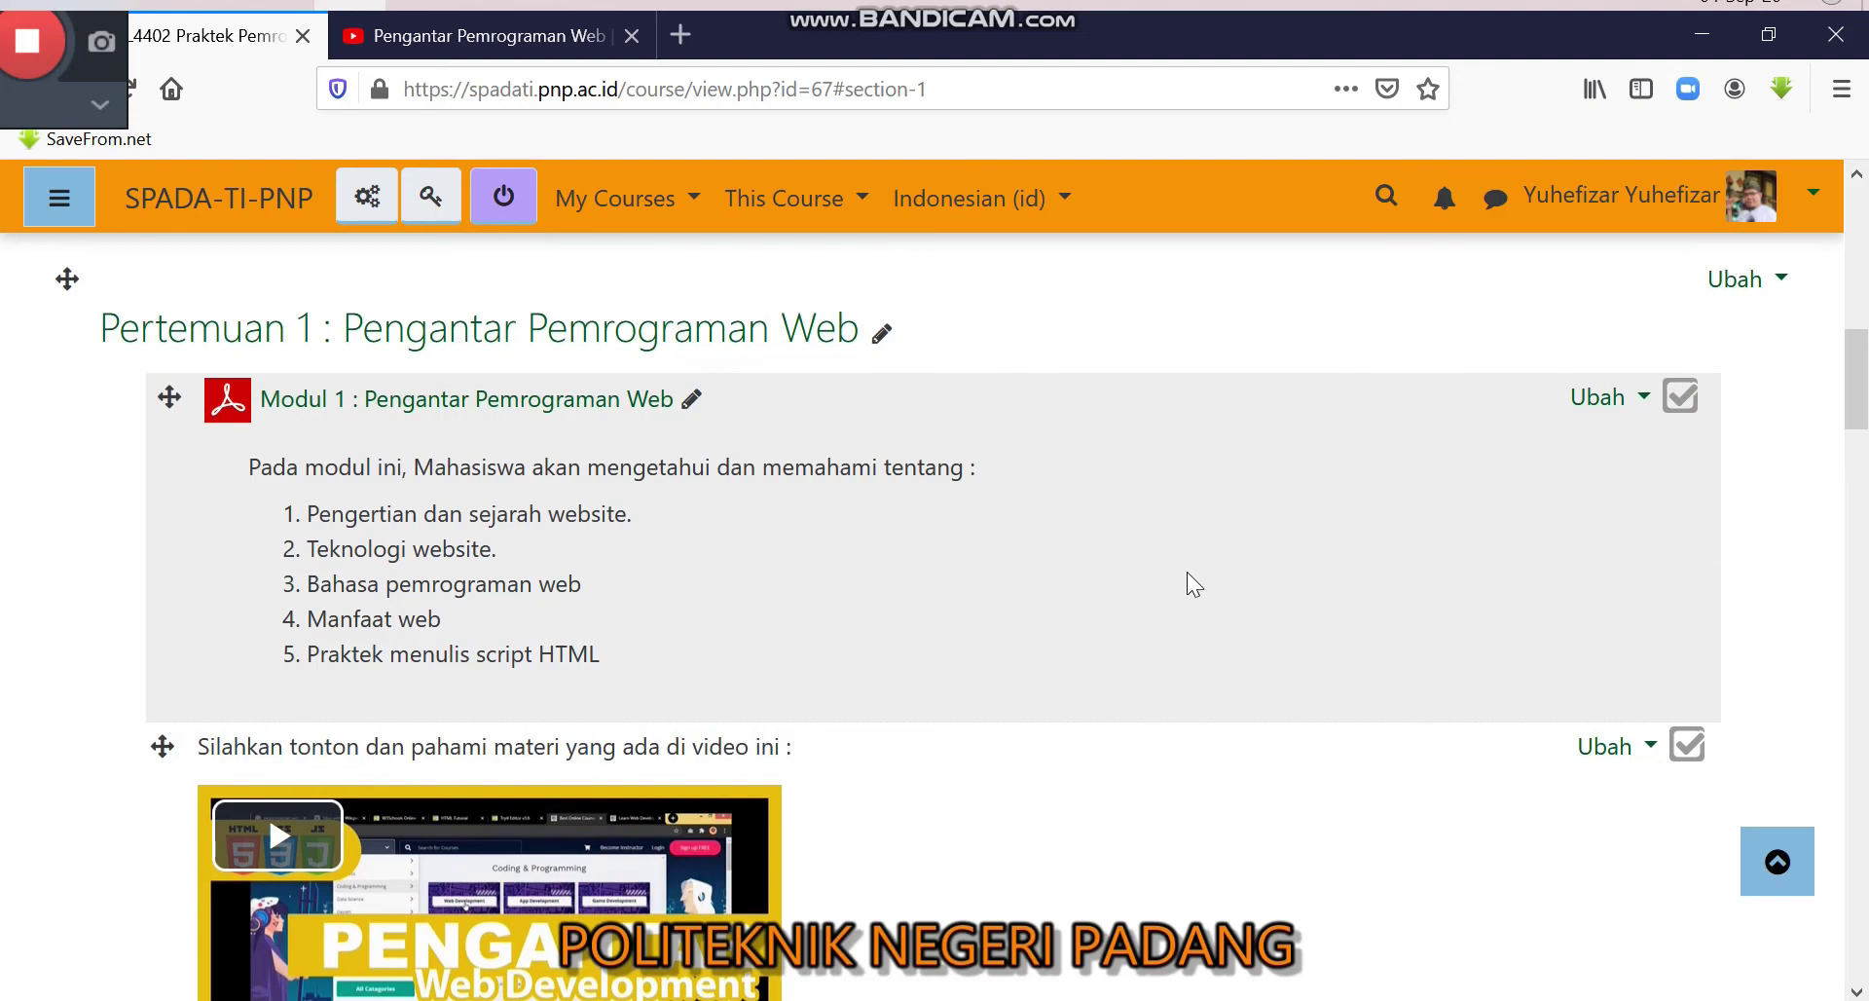
scroll(1184, 567, "down", 3)
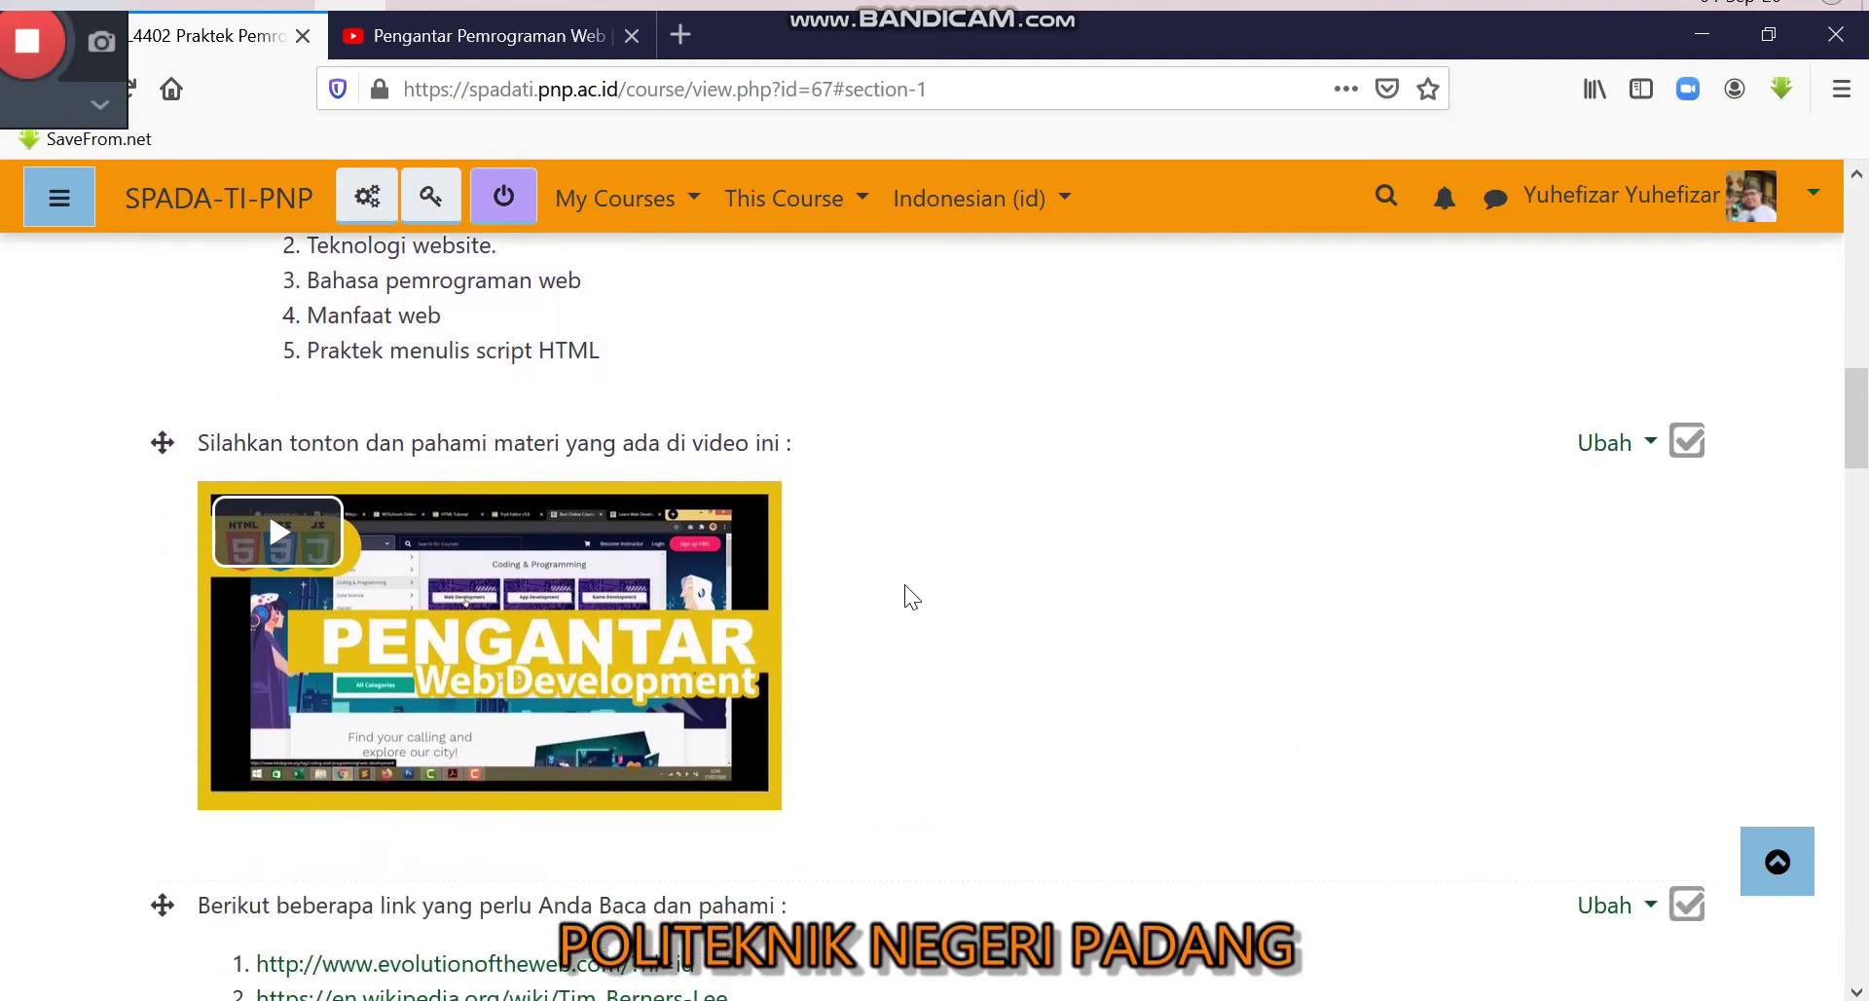